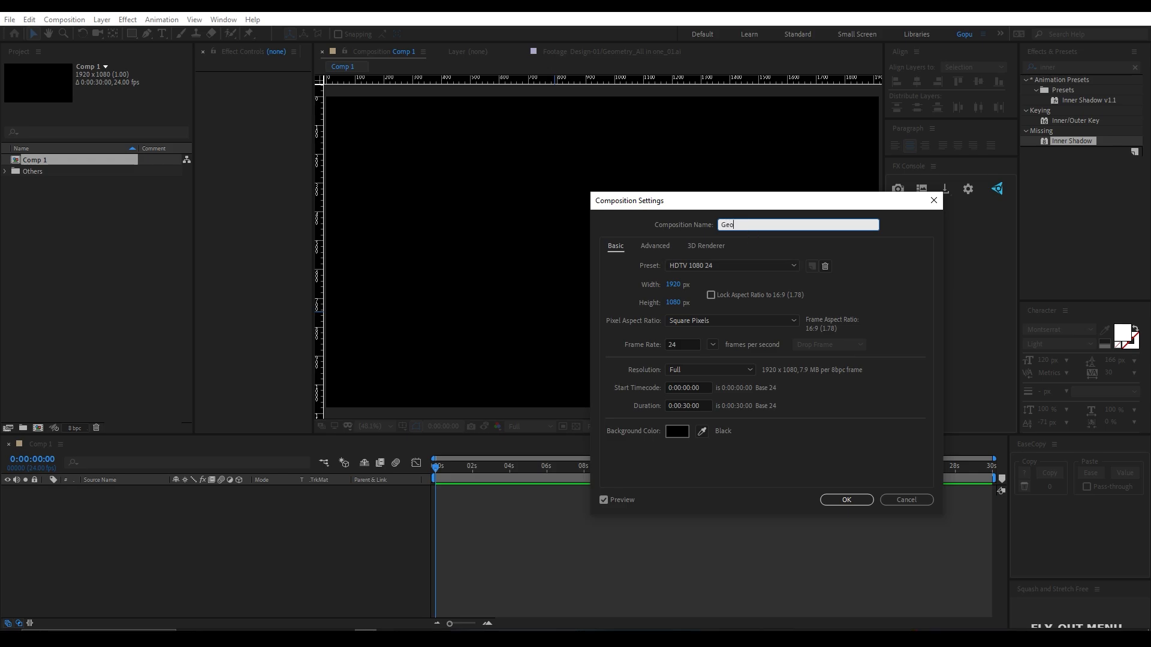
- Rename the composition Geometry Loop in its settings and confirm them
text(metry Loop)
key(Return)
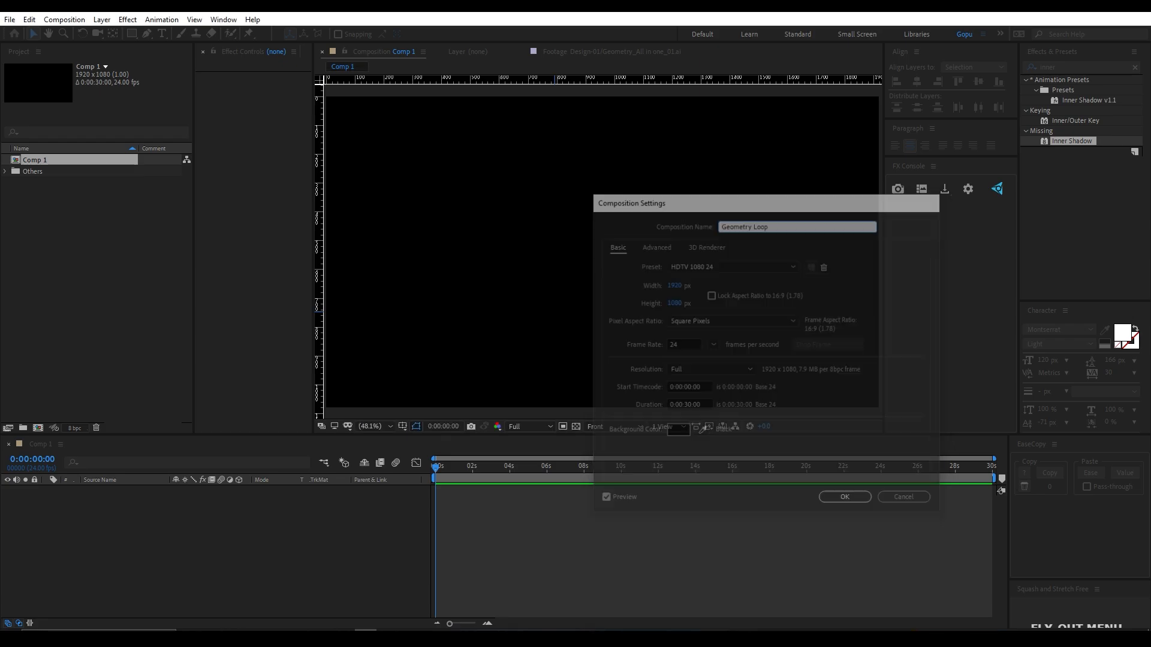
click(103, 300)
click(98, 530)
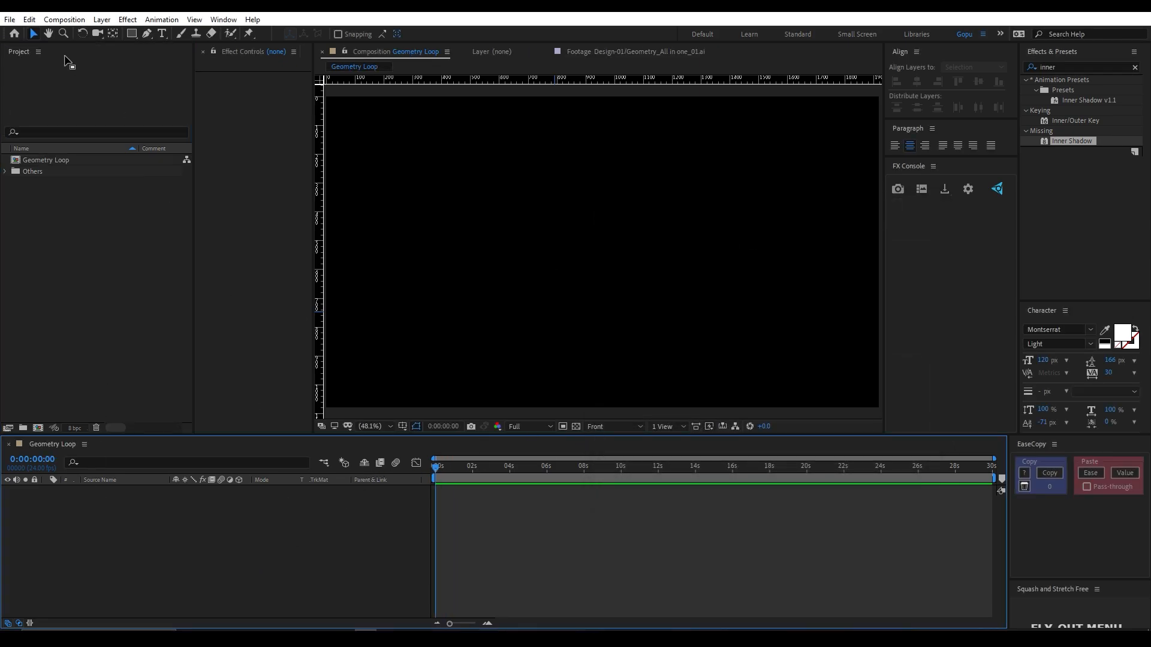
- Draw a white circle about 155 px in diameter, left of the composition's centre, using the Ellipse tool
drag(133, 34, 165, 59)
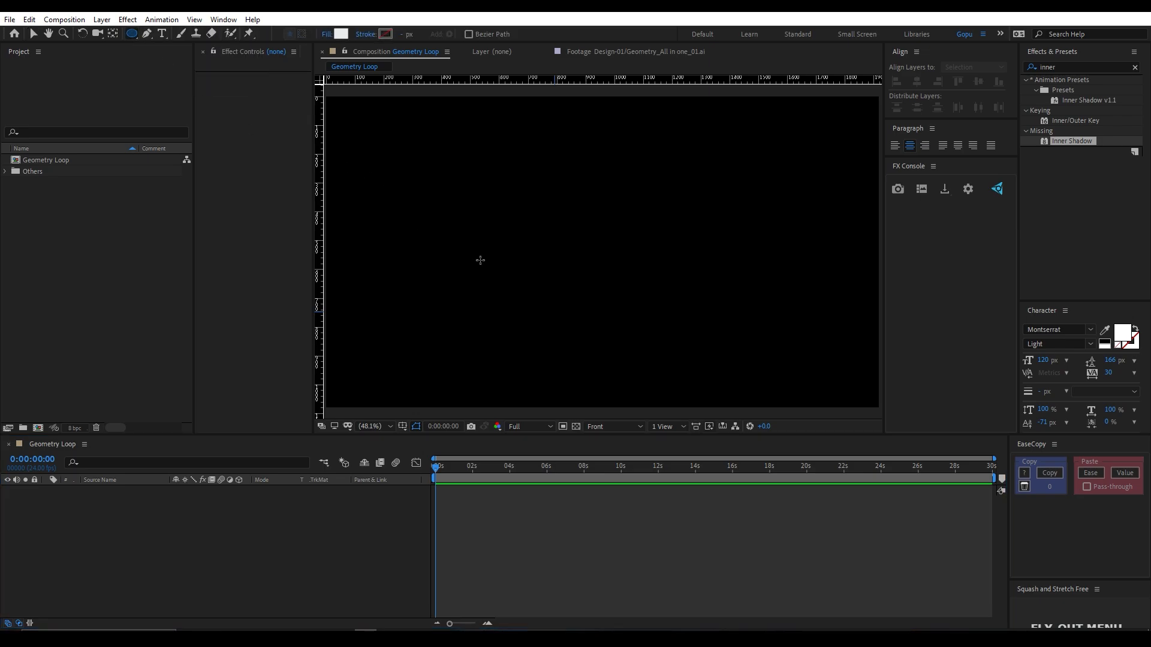
drag(451, 244, 475, 264)
key(v)
click(99, 566)
click(106, 489)
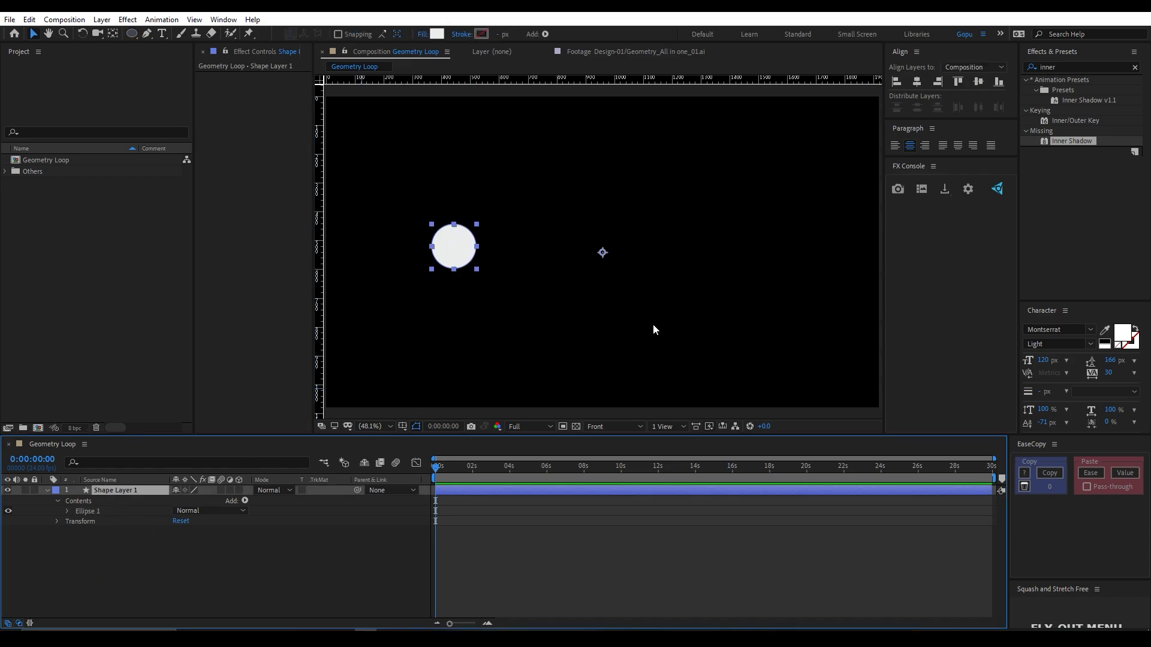
- Move the circle layer's anchor point to the centre of the circle
key(y)
drag(602, 252, 454, 247)
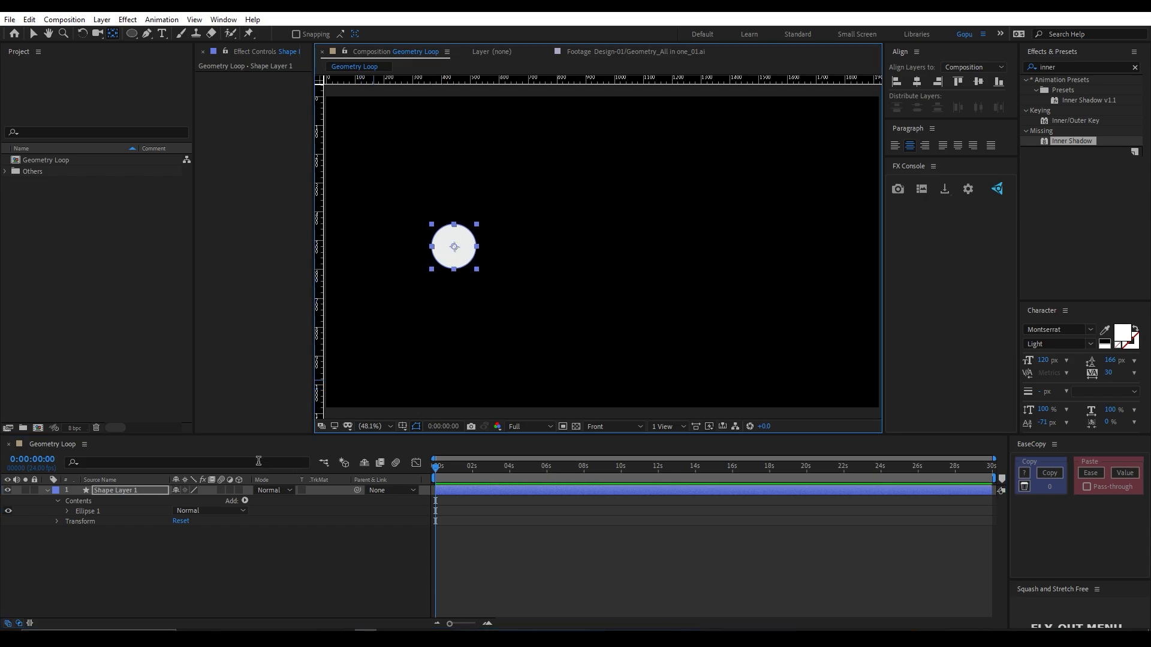
key(v)
- Rename the circle's shape layer Circle_01
click(94, 506)
click(103, 493)
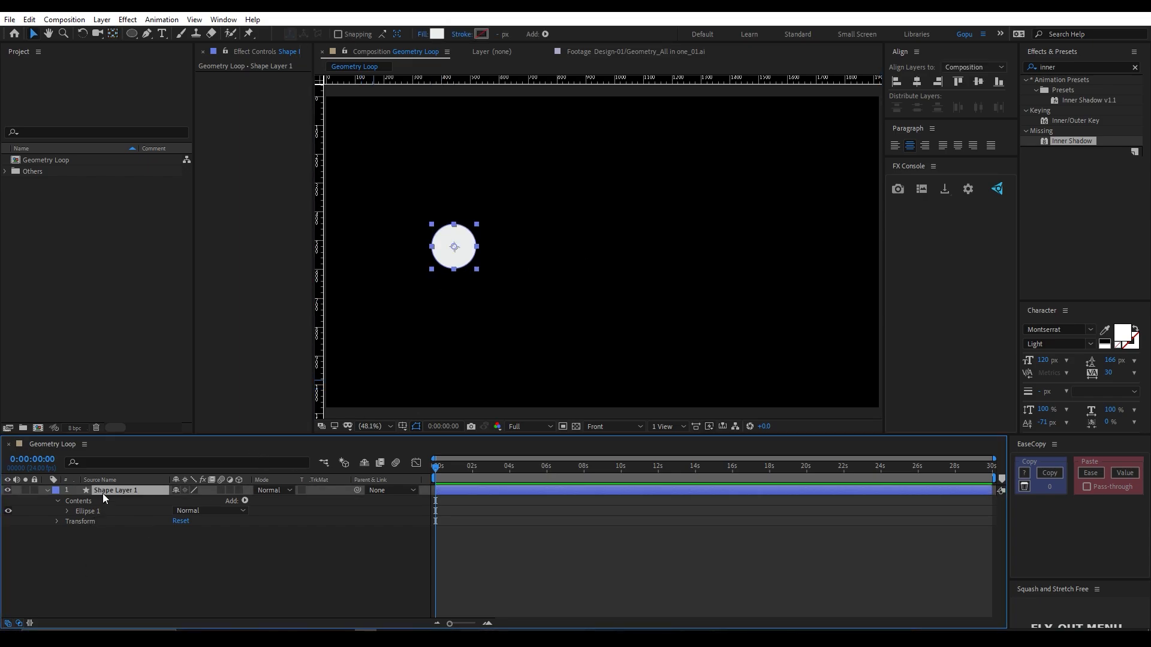
key(Return)
text(Circle_01)
key(Return)
- Duplicate Circle_01 and shift the copy horizontally 280 px to the right of the original
key(ctrl+d)
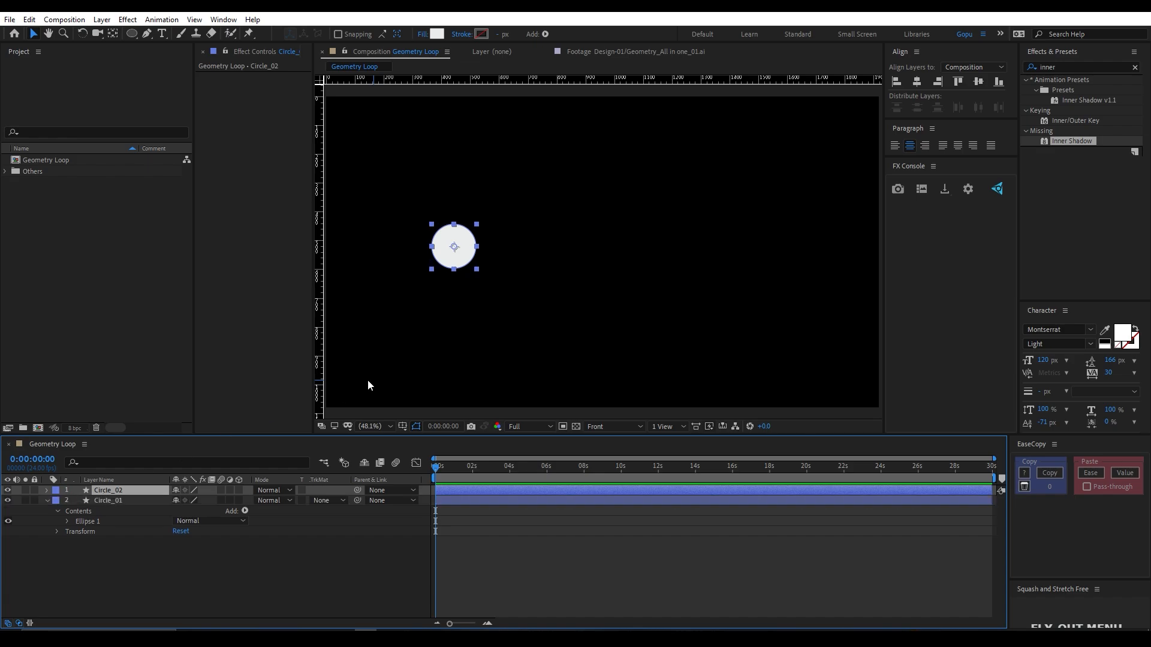
key(shift+Right)
key(shift+Right)
key(shift+Right)
key(shift+Right)
key(shift+Right)
key(shift+Right)
key(shift+Right)
key(shift+Right)
key(shift+Right)
key(shift+Right)
key(shift+Right)
key(shift+Right)
key(shift+Right)
key(shift+Right)
key(shift+Right)
key(shift+Right)
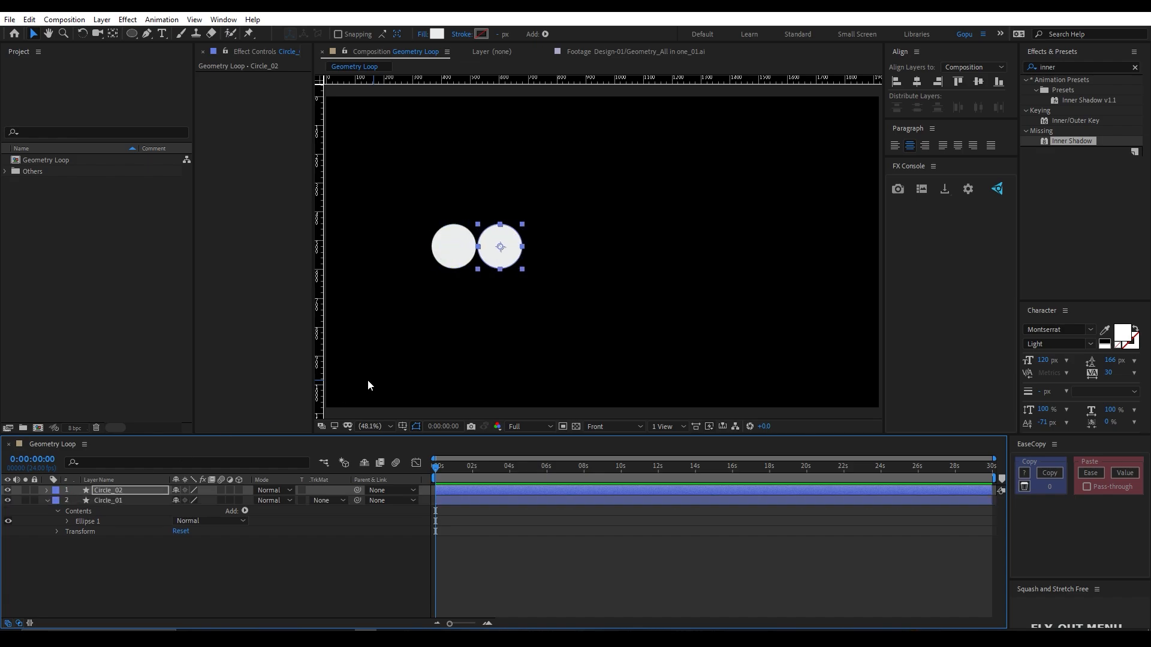
key(shift+Right)
key(shift+Right)
key(shift+Right)
key(shift+Right)
key(shift+Right)
key(shift+Right)
key(shift+Right)
key(shift+Right)
key(shift+Right)
key(shift+Right)
key(shift+Right)
key(shift+Right)
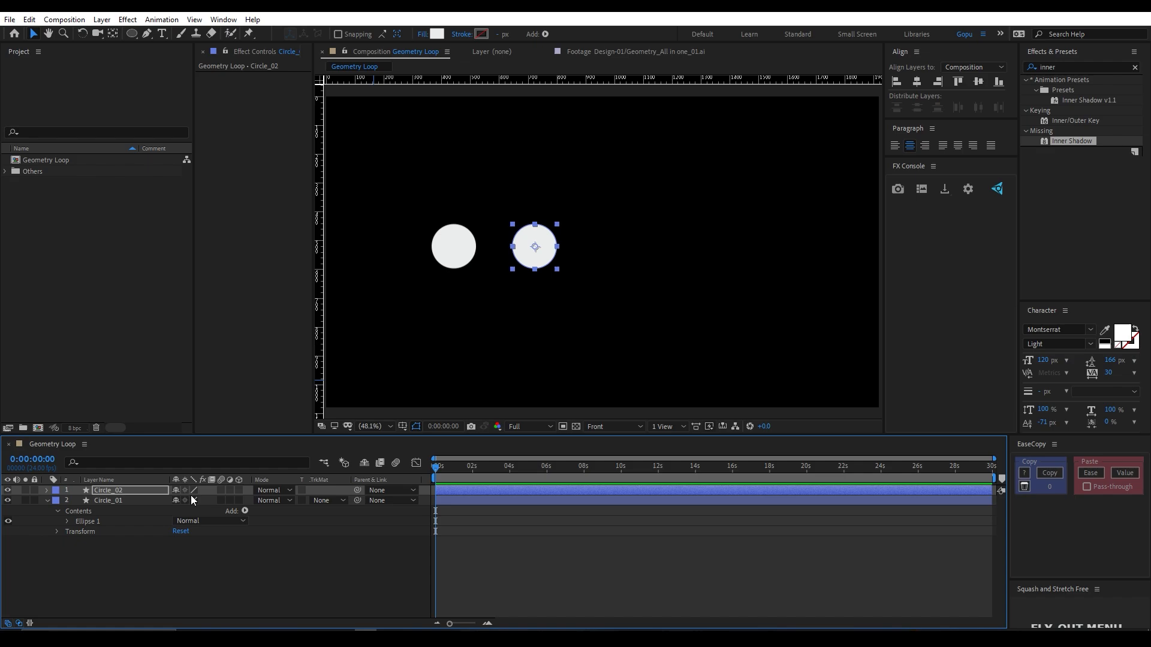
- Duplicate both circle layers and stack Circle_03 directly beneath Circle_04
shift+click(105, 501)
key(ctrl+d)
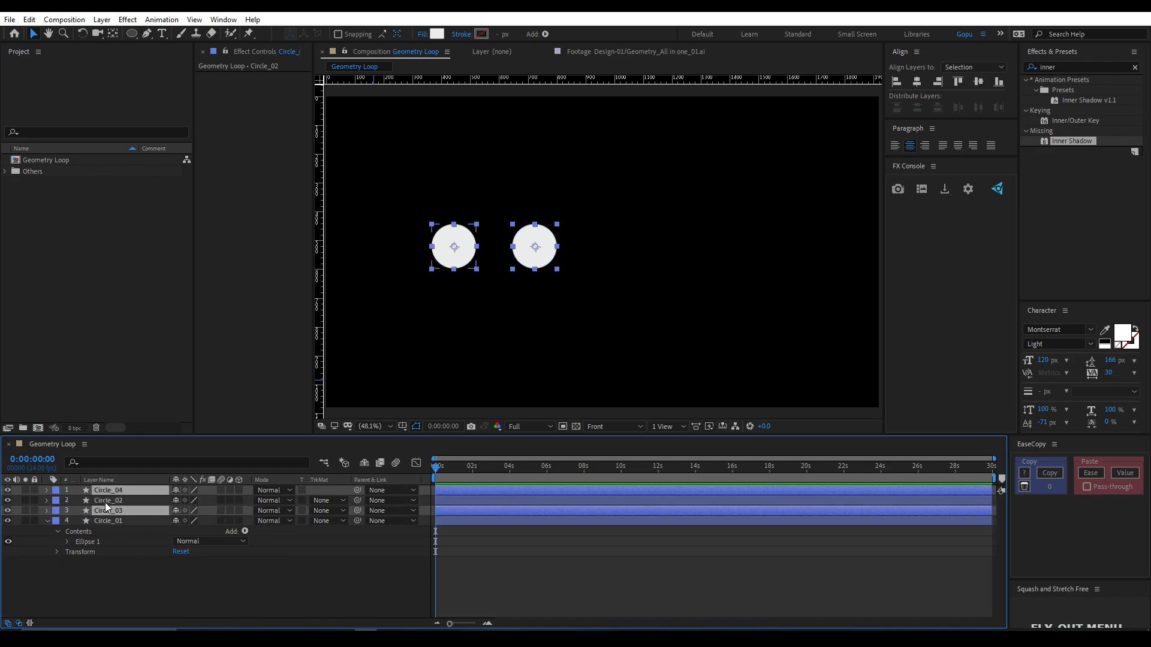
drag(98, 513, 103, 500)
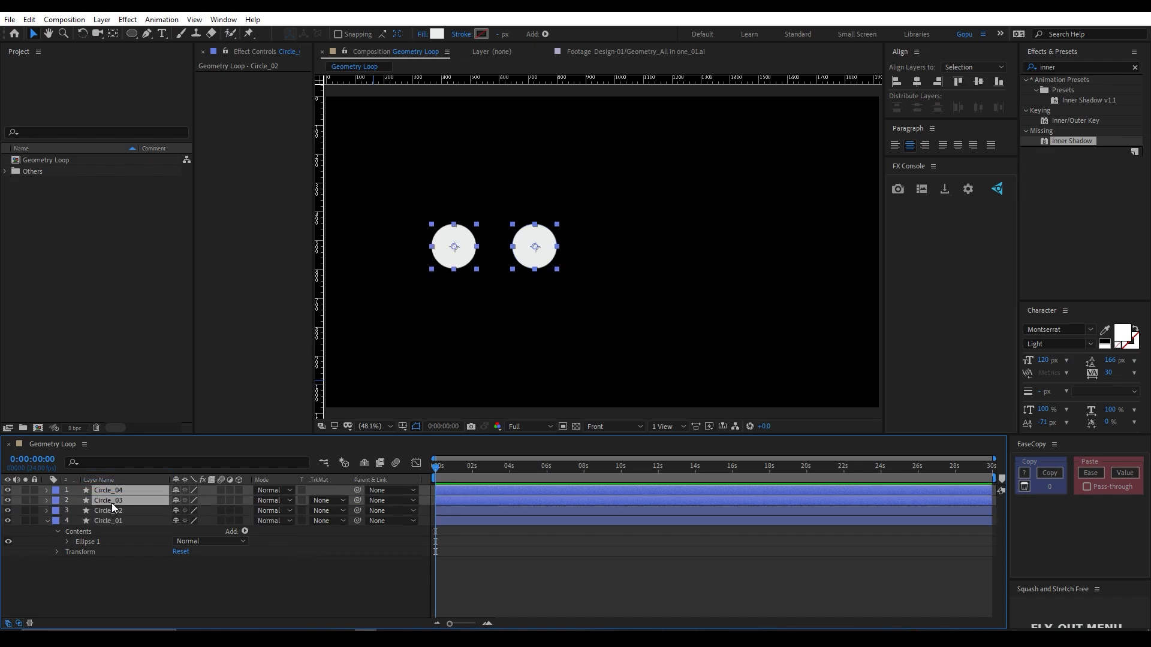
- Shift the two duplicated circles about 540 px right to form a row of four circles
key(shift+Right)
key(shift+Right)
key(shift+Right)
key(shift+Right)
key(shift+Right)
key(shift+Right)
key(shift+Right)
key(shift+Right)
key(shift+Right)
key(shift+Right)
key(shift+Right)
key(shift+Right)
key(shift+Right)
key(shift+Right)
key(shift+Right)
key(shift+Right)
key(shift+Right)
key(shift+Right)
key(shift+Right)
key(shift+Right)
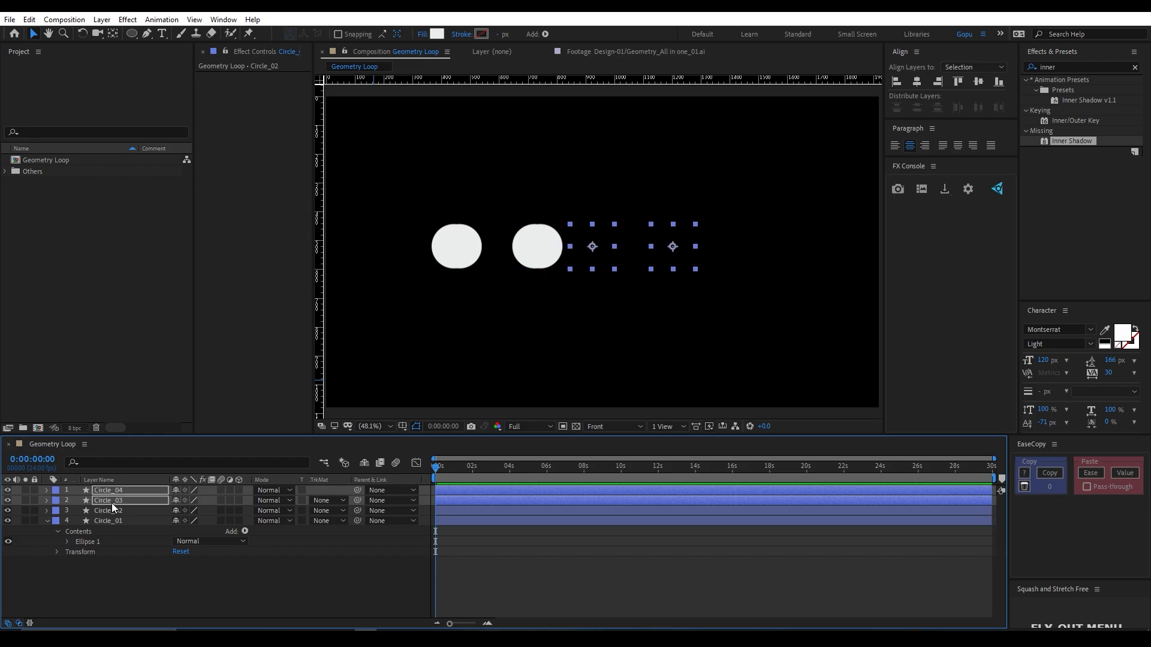
key(shift+Right)
key(shift+Right)
key(shift+Right)
key(shift+Right)
key(shift+Right)
key(shift+Right)
key(shift+Right)
key(shift+Right)
key(shift+Left)
key(shift+Left)
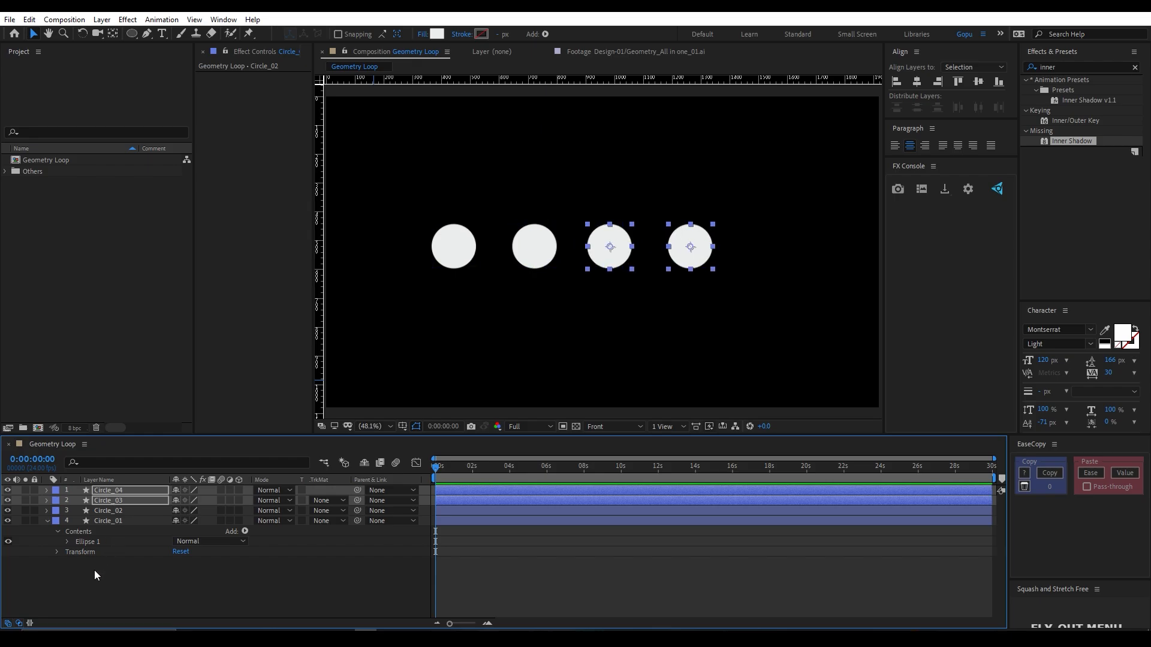
- Select all four circle layers and centre the row in the composition
click(95, 570)
click(106, 520)
shift+click(109, 494)
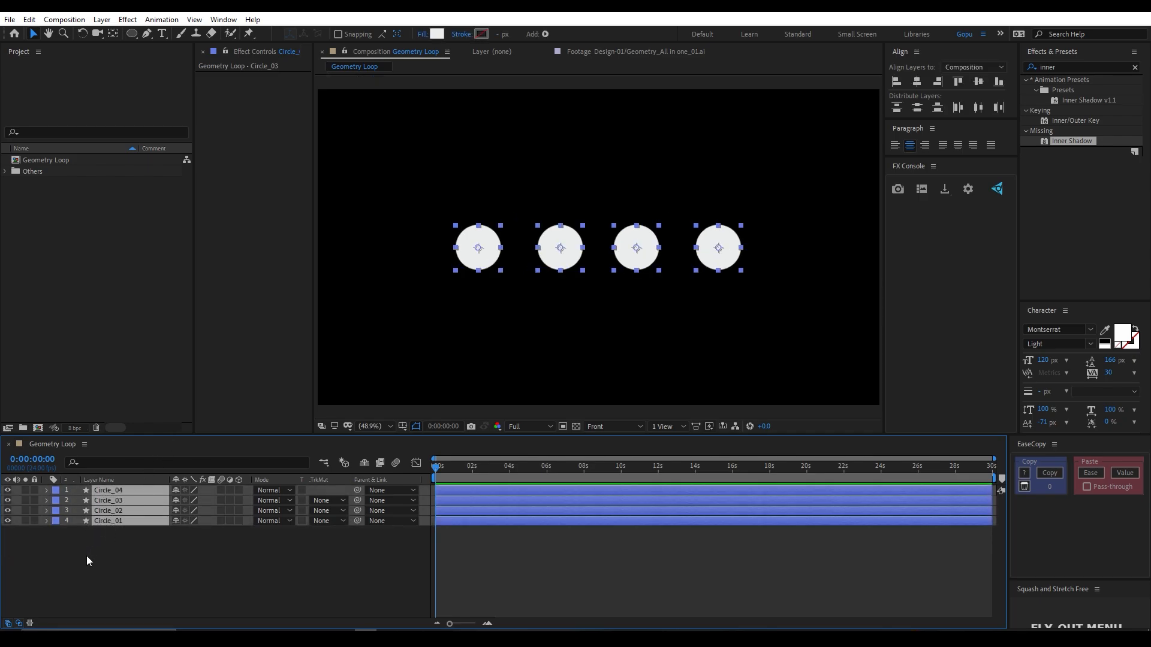
click(87, 554)
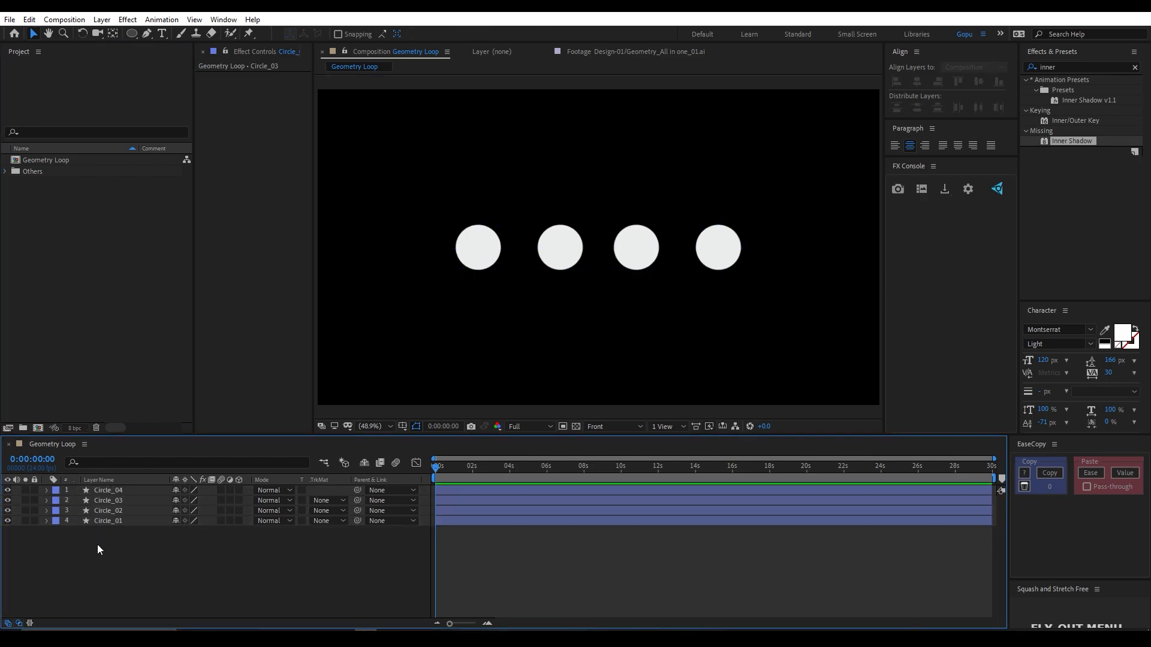
- Rename the composition Geometry Loop_Scene_001 and duplicate it
click(45, 162)
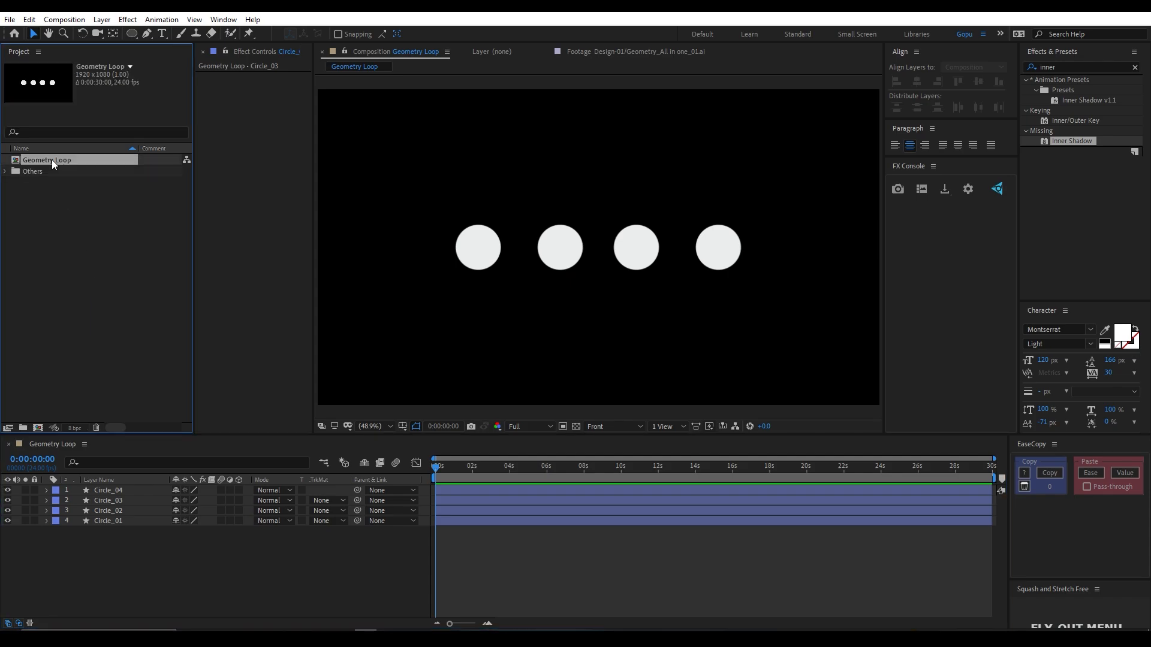
click(51, 160)
text(_)
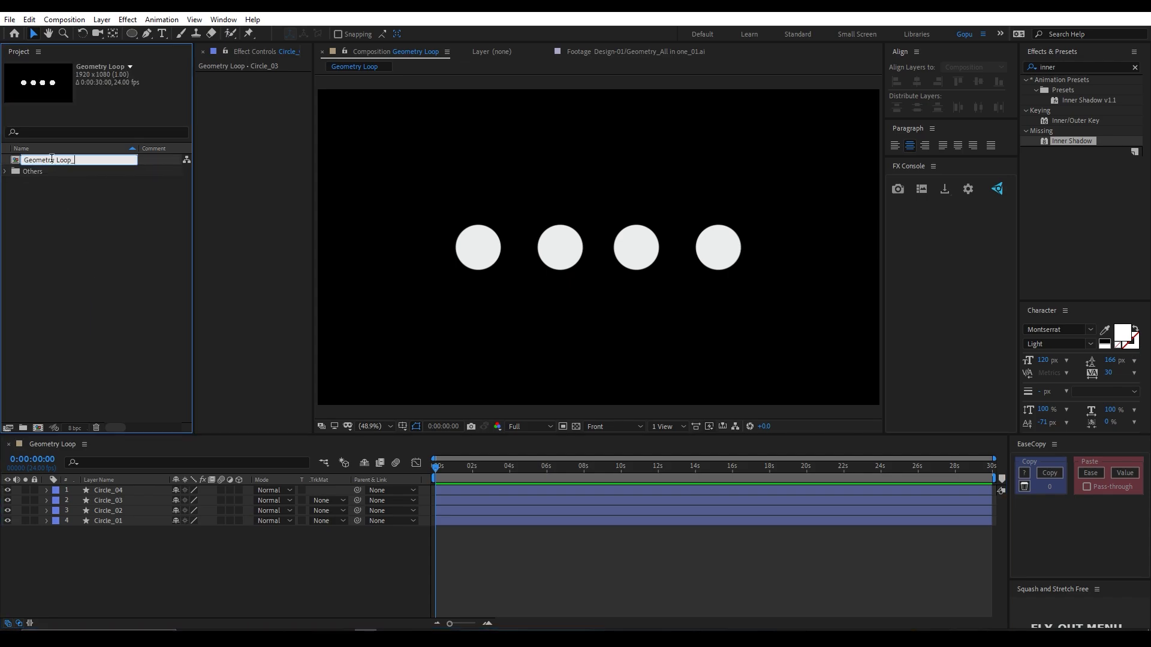
text(Scene_001)
key(Return)
key(ctrl+d)
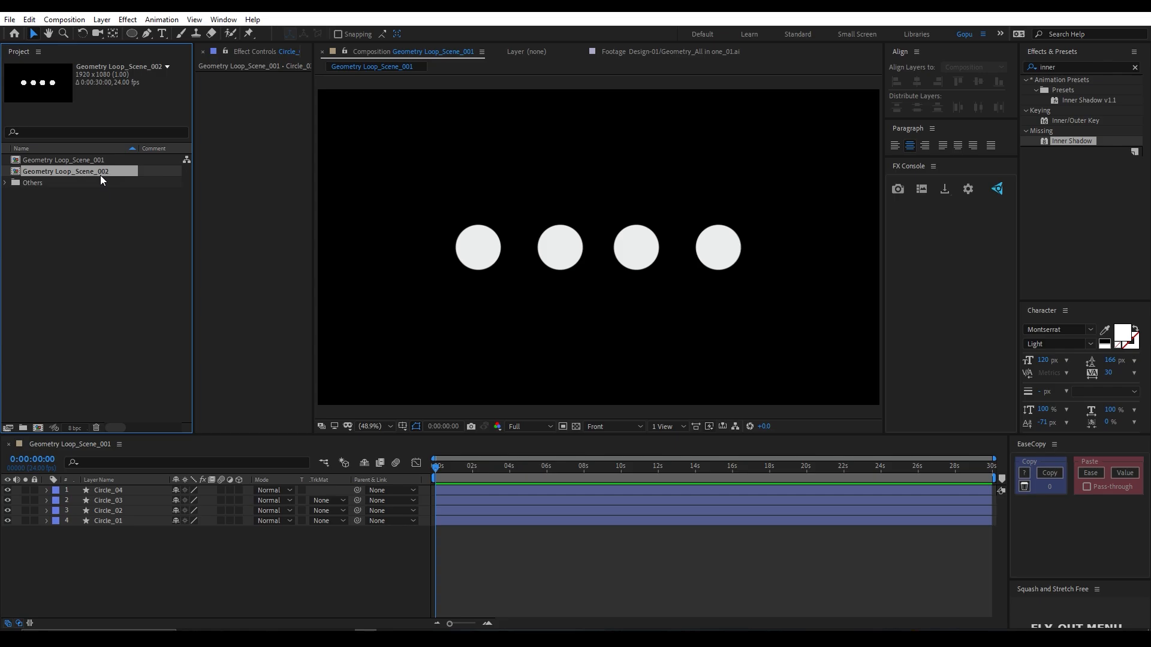
- Open Geometry Loop_Scene_002 and delete all four circle layers from it
double_click(84, 172)
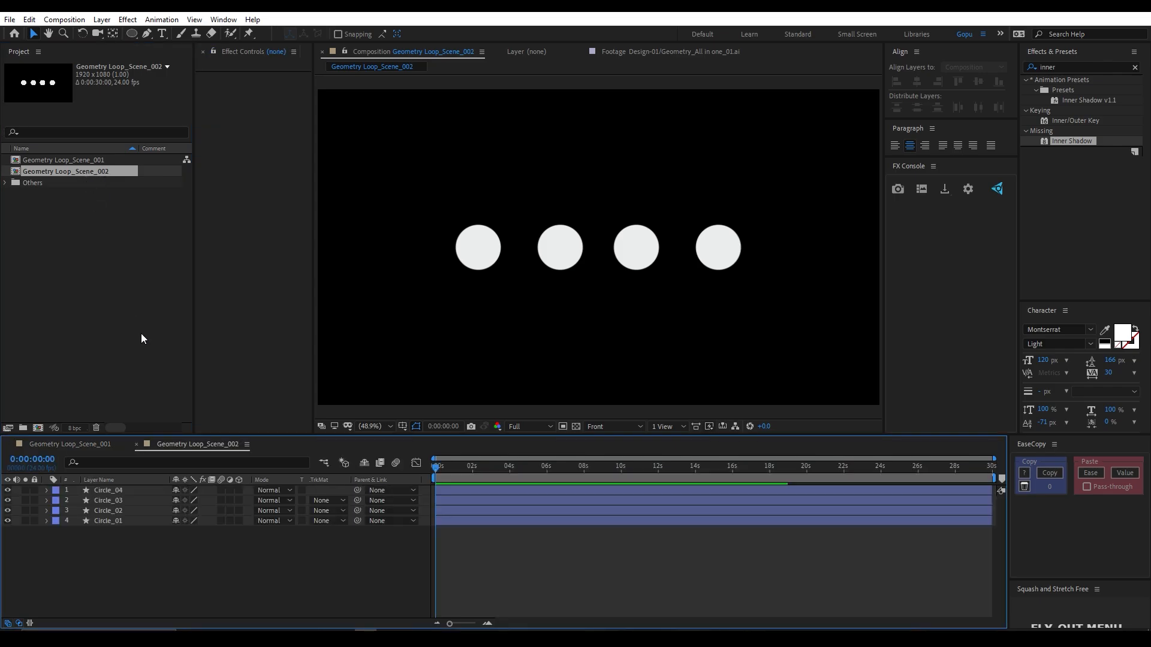
click(507, 471)
drag(77, 561, 161, 487)
key(Delete)
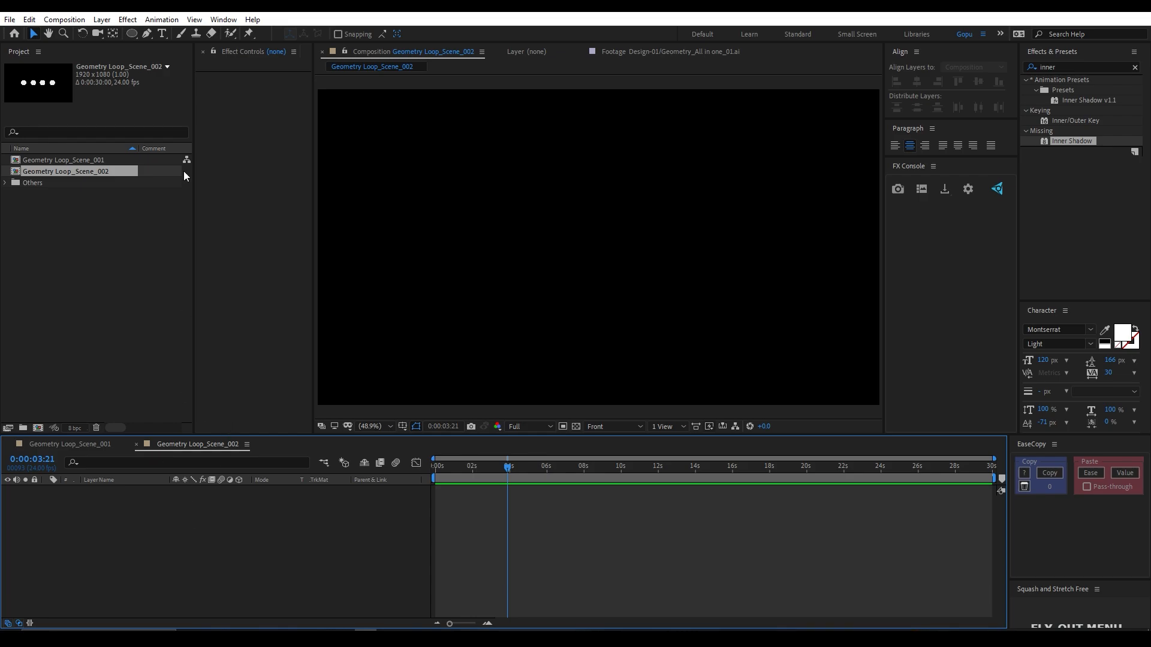
- Draw a large white circle about 800 px in diameter near the middle of the composition
click(131, 33)
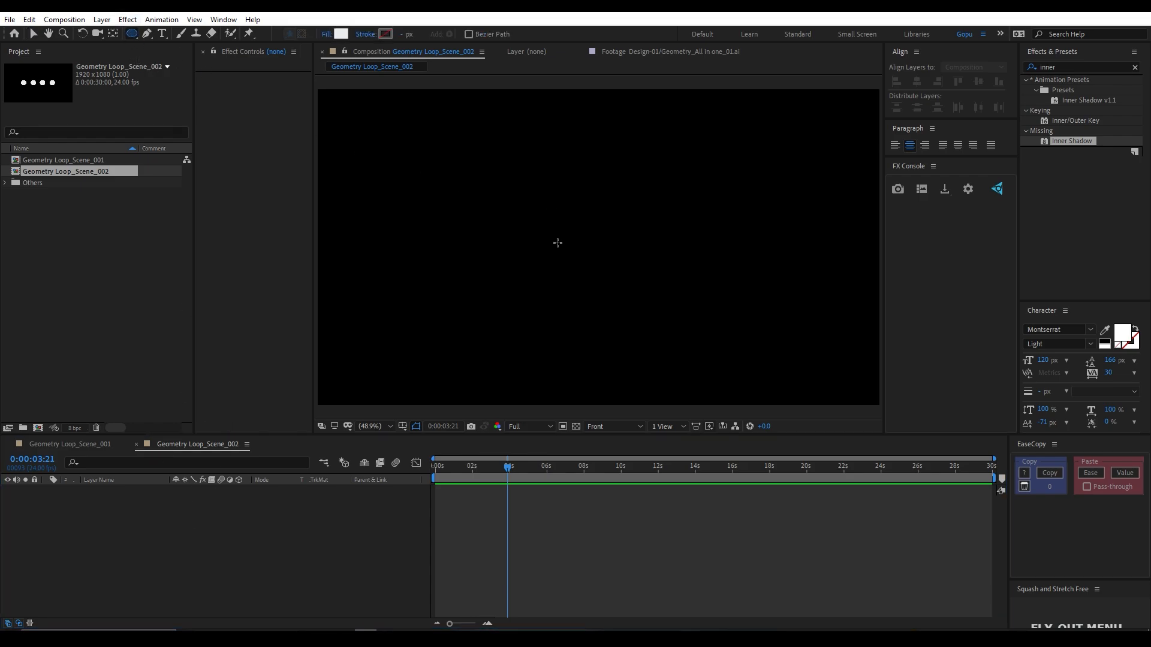
drag(558, 242, 648, 361)
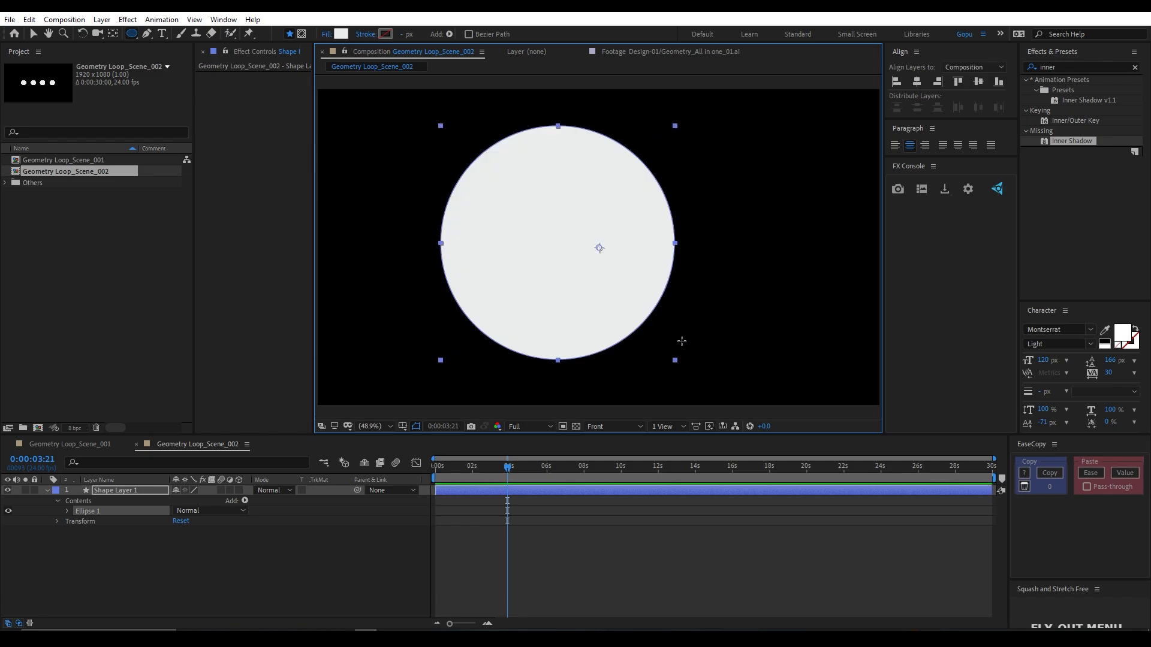
key(v)
click(139, 473)
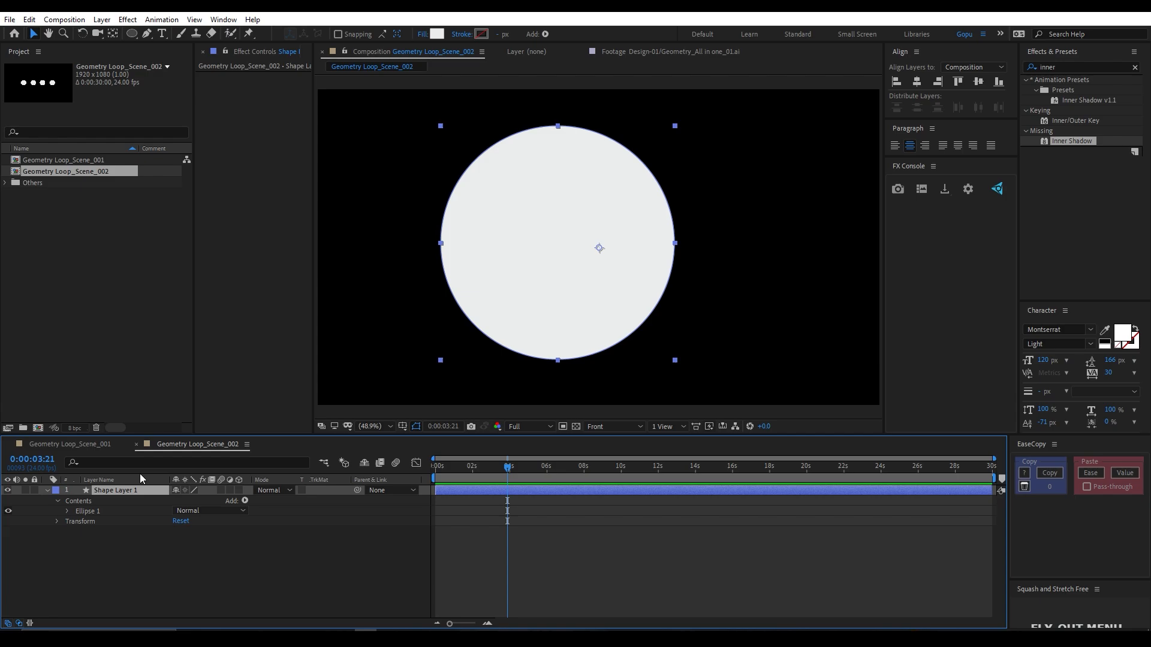
- Move the large circle layer's anchor point to the circle's centre
key(y)
drag(599, 248, 557, 244)
click(131, 567)
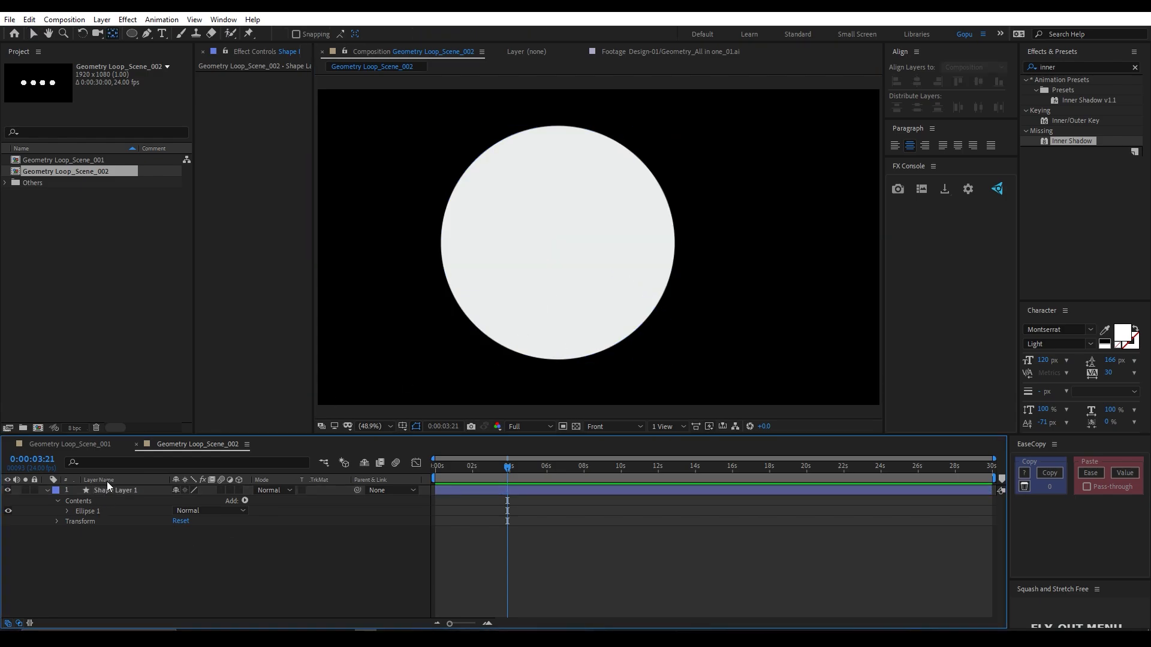
- Duplicate the large circle, offset the copy about 410 px to the right, and centre the overlapping pair in the composition
click(112, 492)
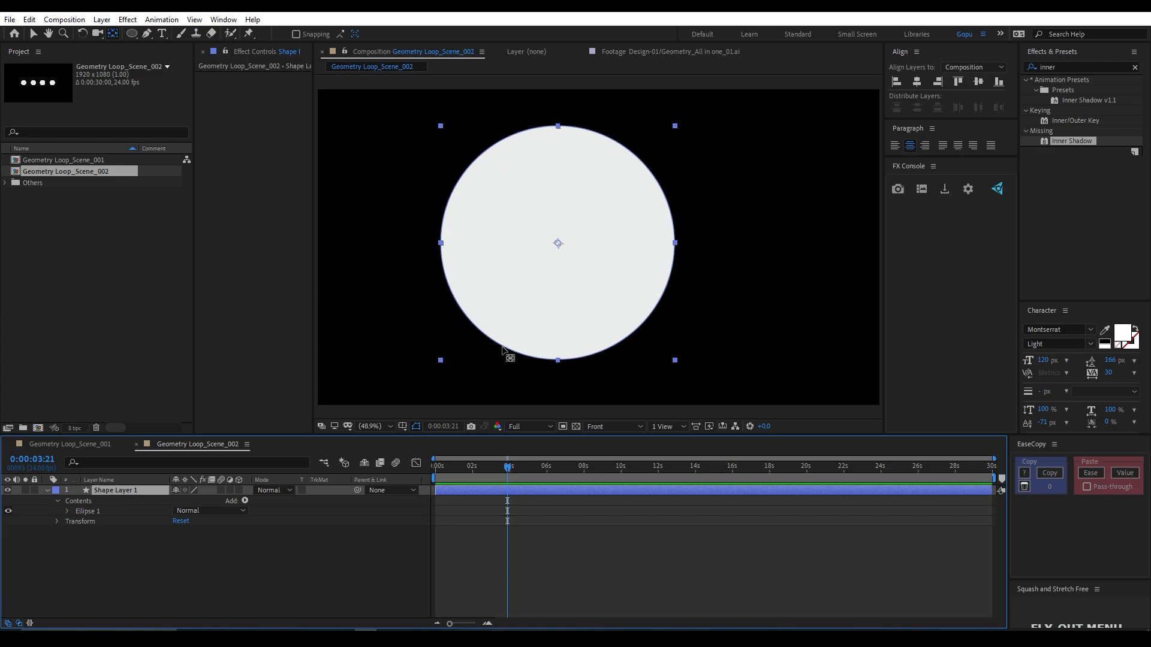
key(shift+Left)
key(shift+Left)
key(ctrl+d)
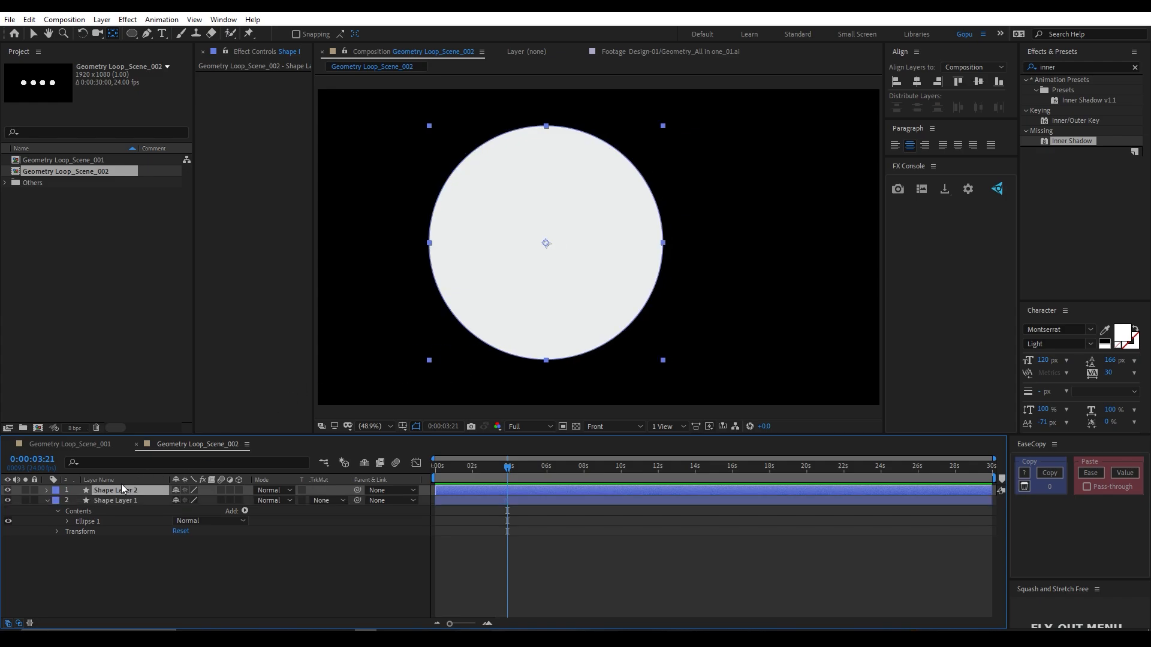
drag(546, 243, 628, 243)
key(v)
click(131, 570)
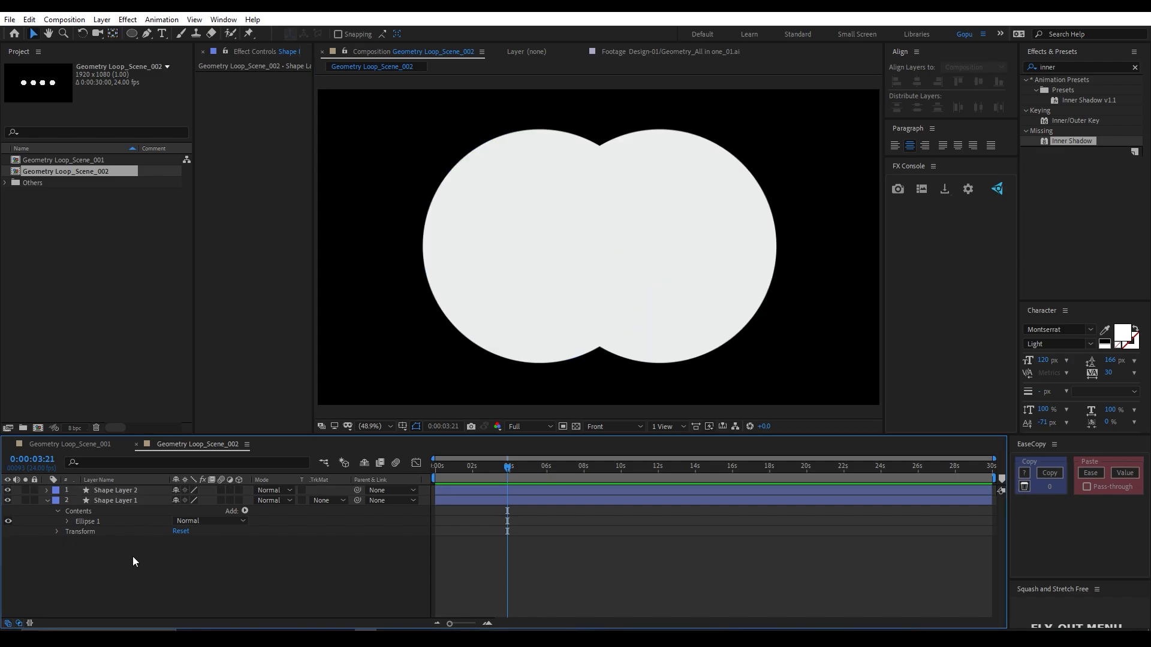
- Rename Shape Layer 1 as Big Circle_01
click(111, 501)
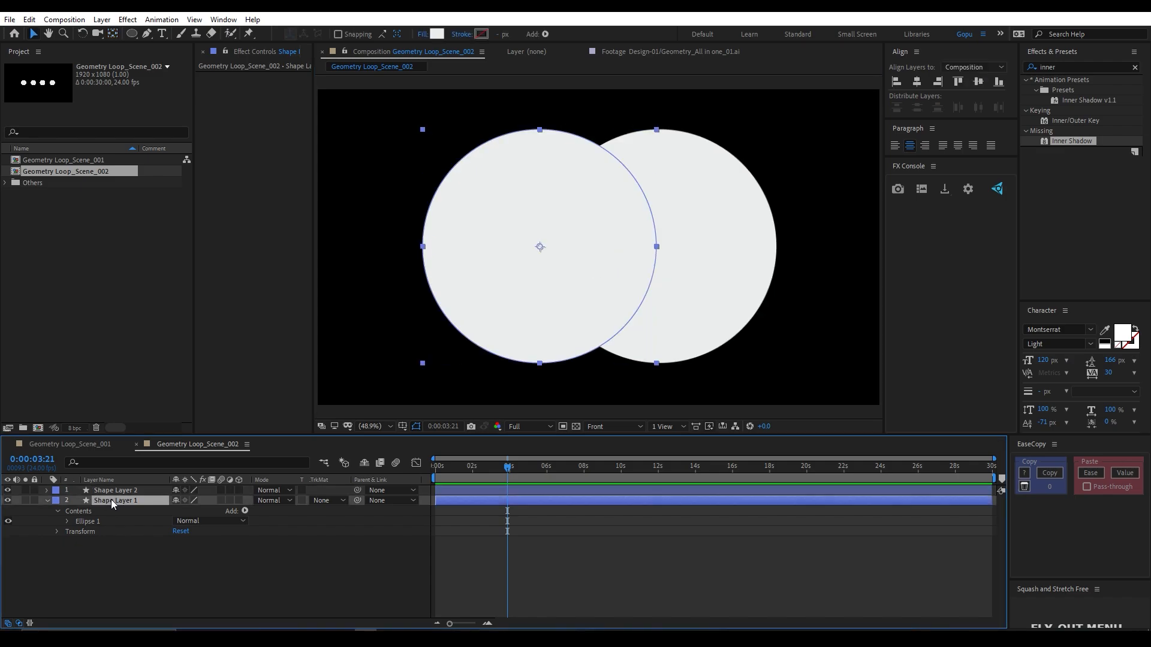
key(Return)
text(Big Circle_01)
key(Return)
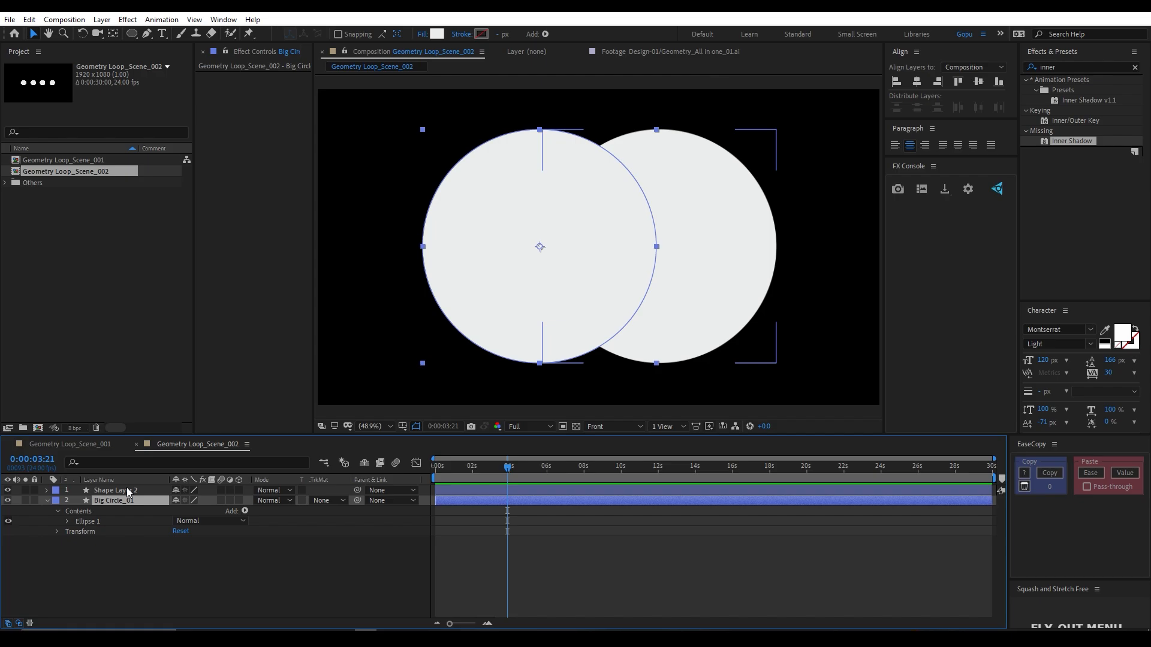
- Reuse the first circle's layer name to rename Shape Layer 2 as Big Circle_02
key(Return)
key(ctrl+c)
key(Return)
click(127, 492)
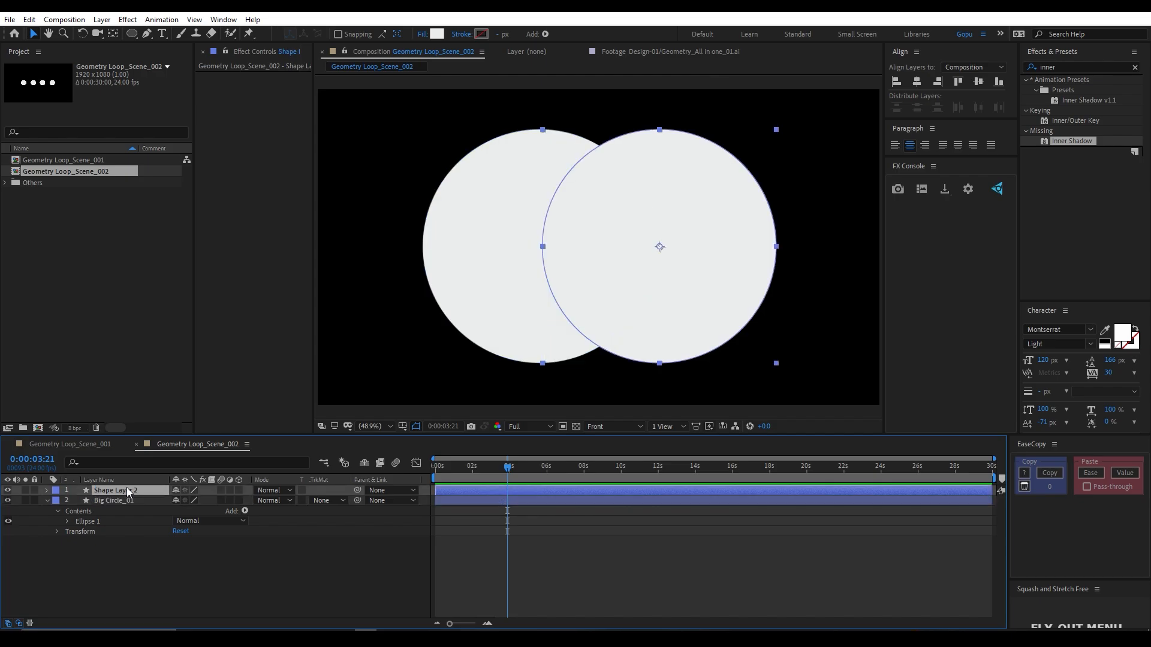
key(Return)
key(ctrl+v)
key(BackSpace)
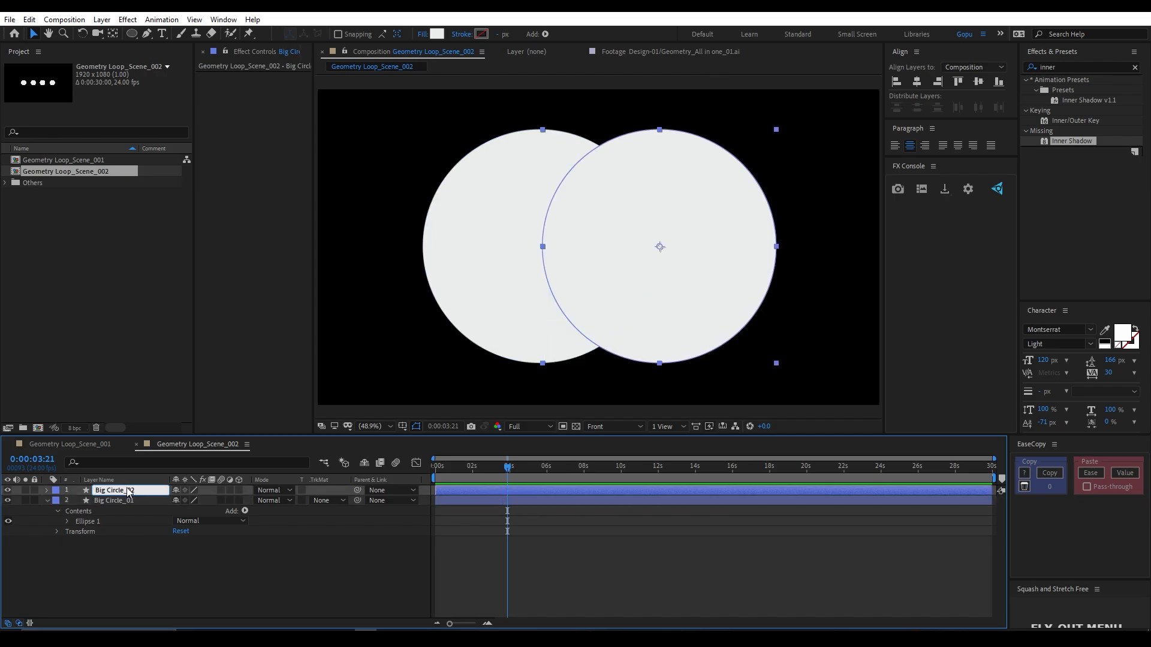
text(2)
click(145, 563)
- Duplicate Big Circle_01 and place the copy at the bottom of the layer stack
click(121, 500)
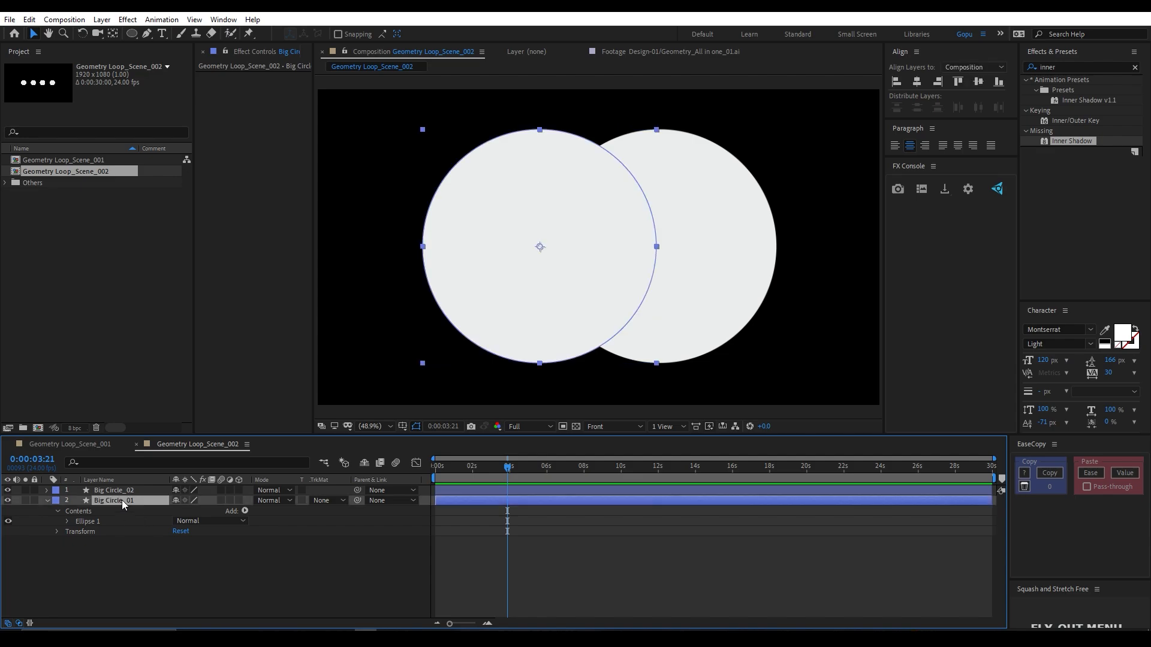
key(ctrl+d)
drag(115, 501, 118, 543)
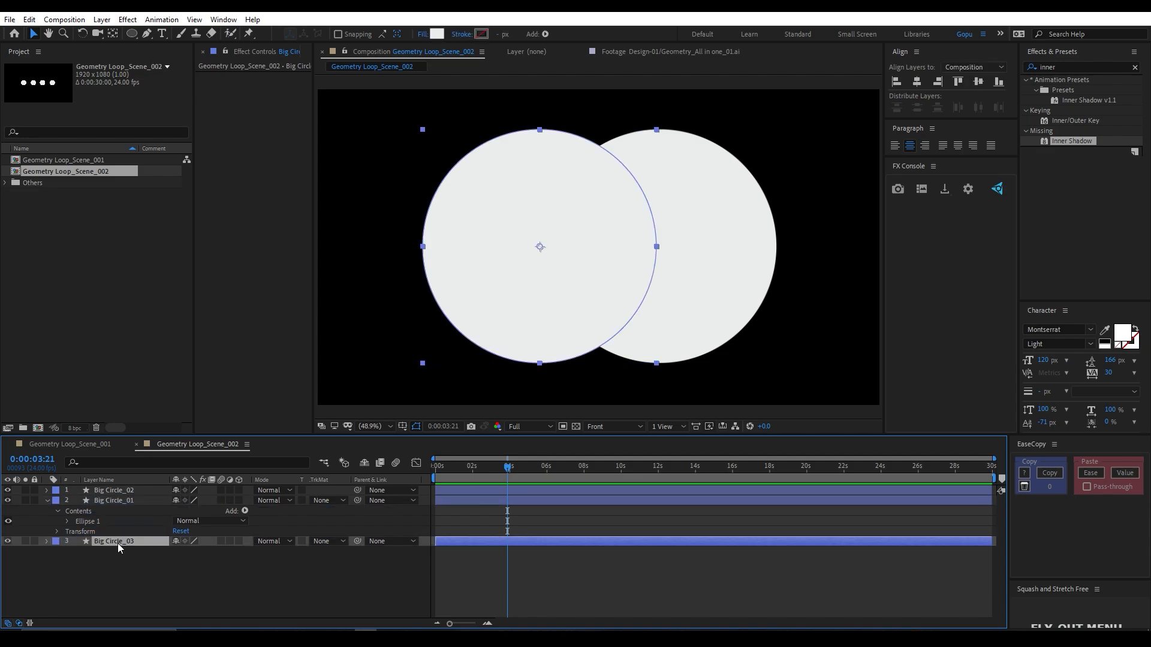
- Rename the duplicated bottom layer Small Circle_01
key(Return)
text(S)
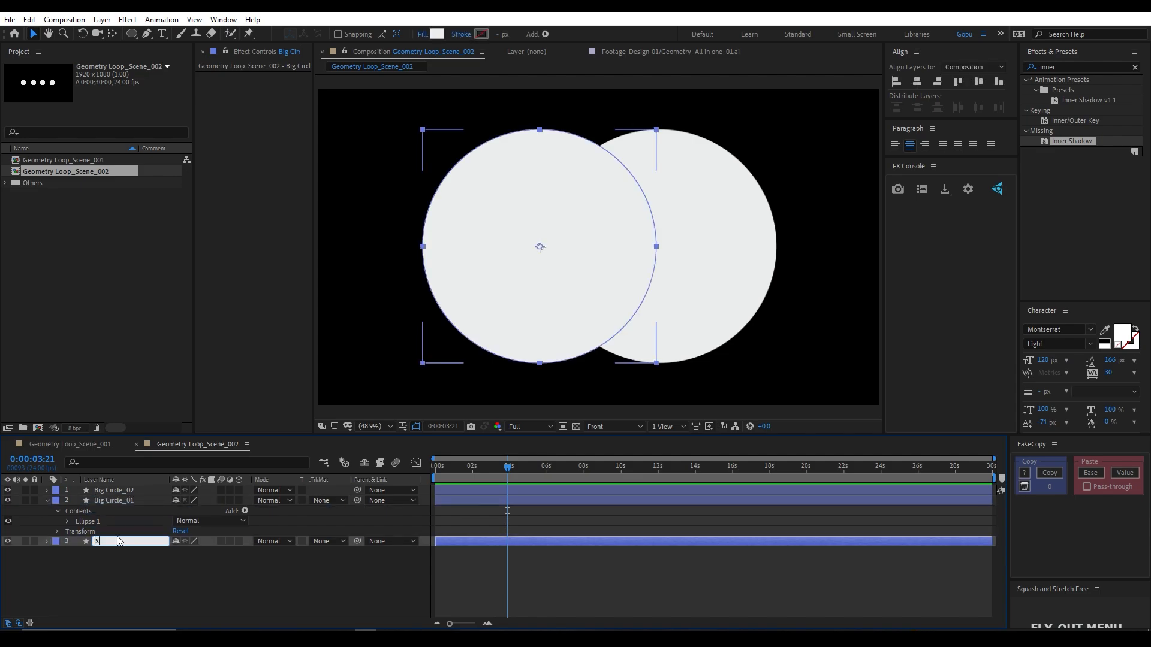
text(mall Circle_01)
key(Return)
- Scale Small Circle_01 to 41% and move it out to touch the left edge of Big Circle_01
key(s)
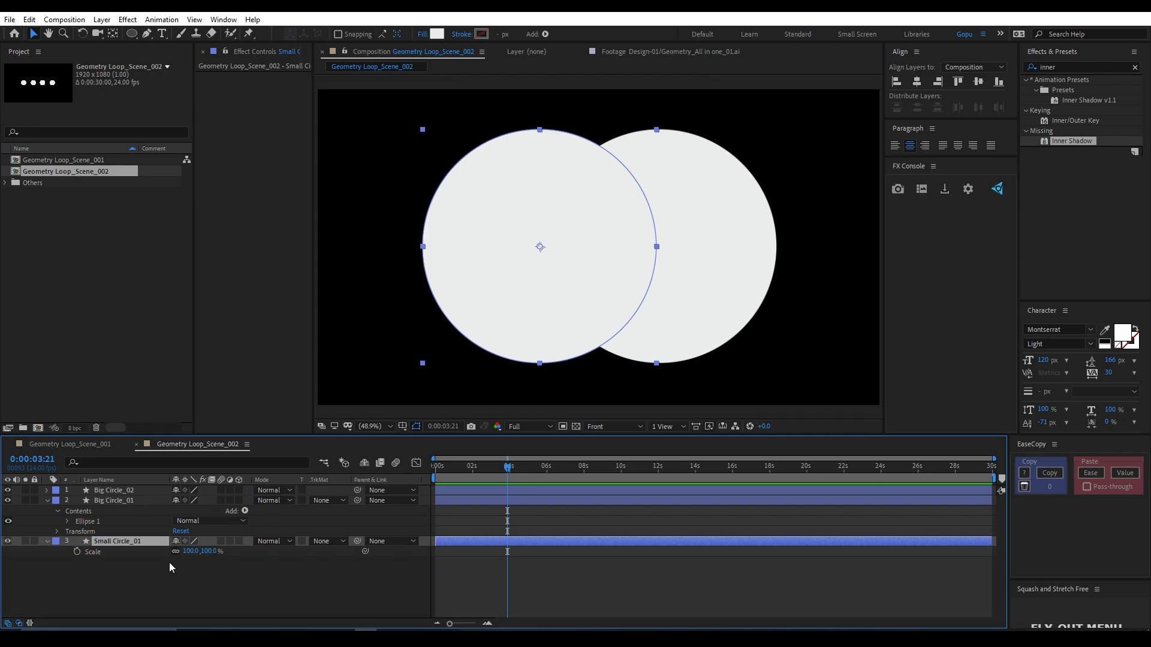
drag(218, 551, 183, 552)
drag(542, 250, 376, 256)
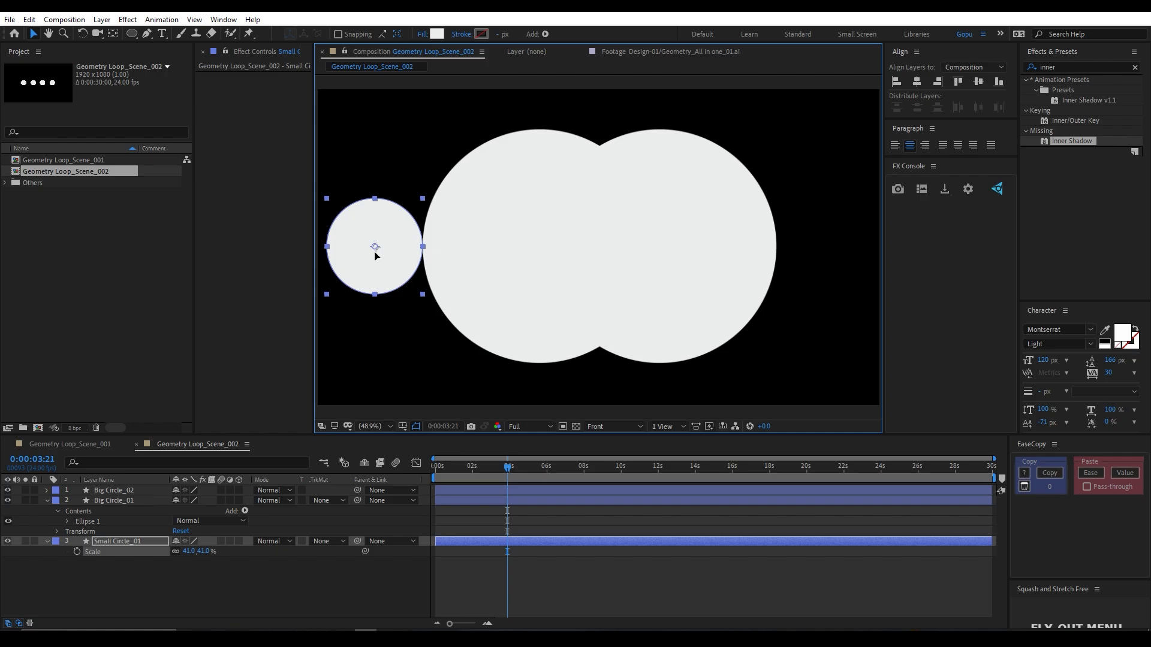
click(353, 617)
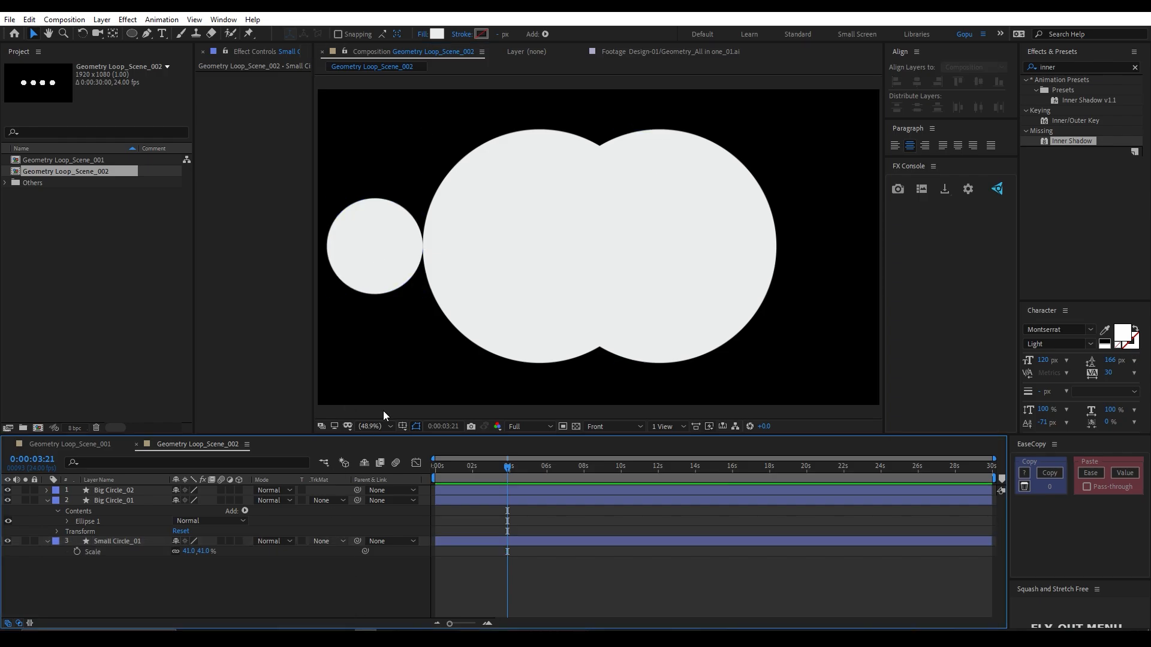
- Duplicate Small Circle_01 and move the copy across to touch the right edge of Big Circle_02
scroll(419, 255, up, 4)
scroll(416, 255, down, 6)
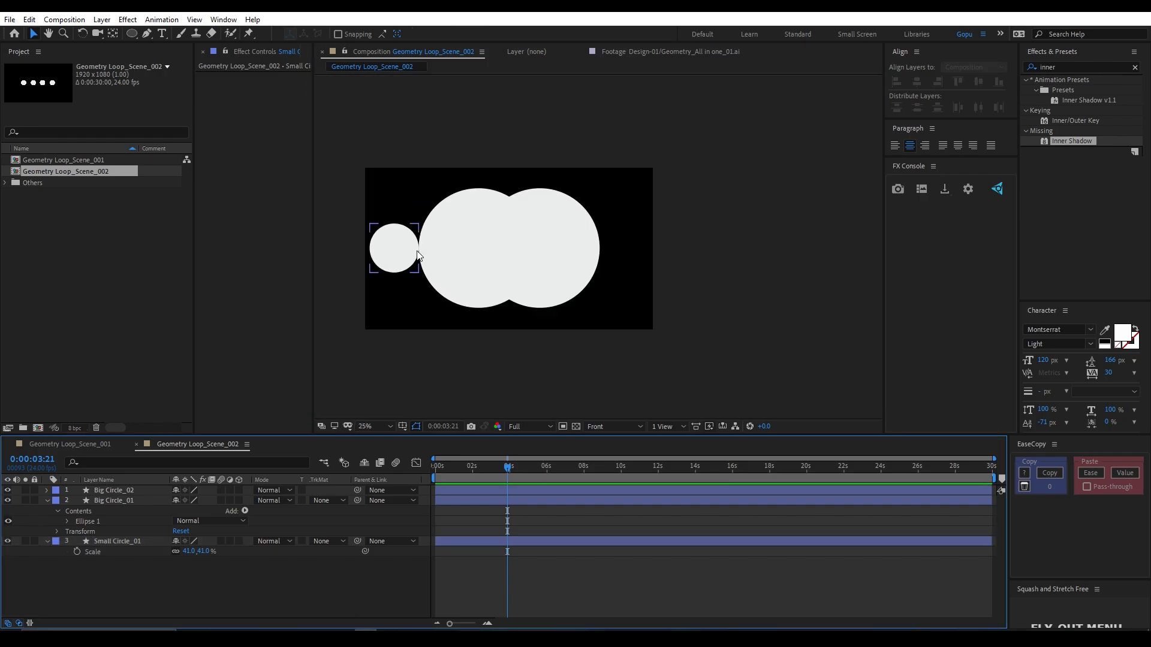
scroll(390, 259, up, 2)
click(398, 246)
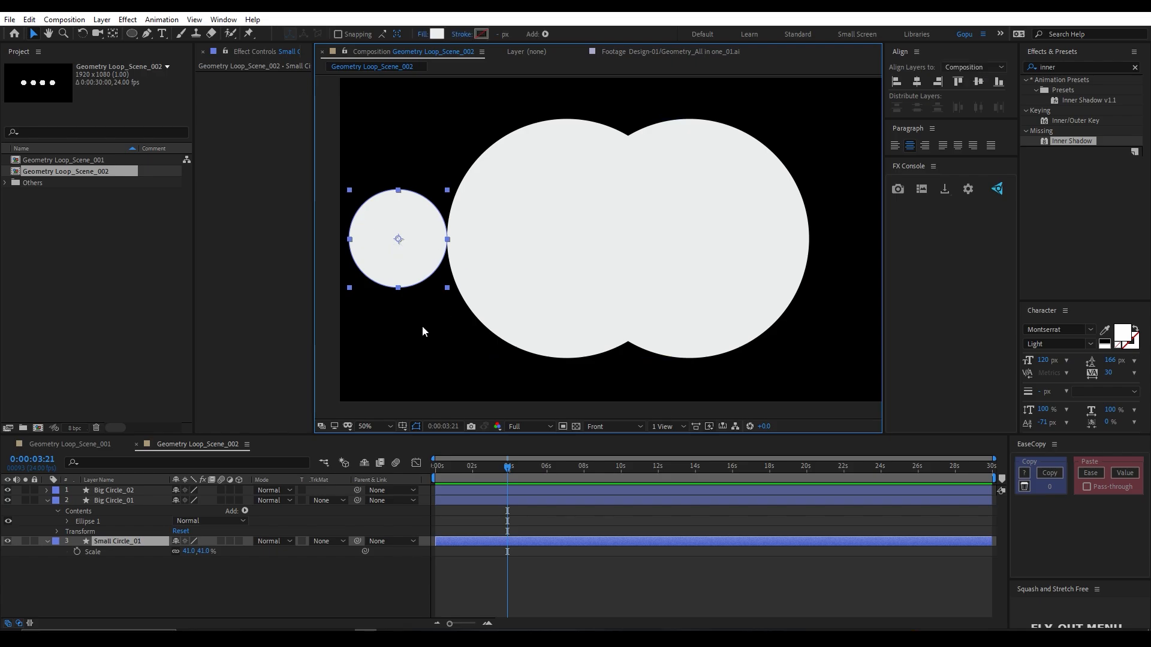
key(ctrl+d)
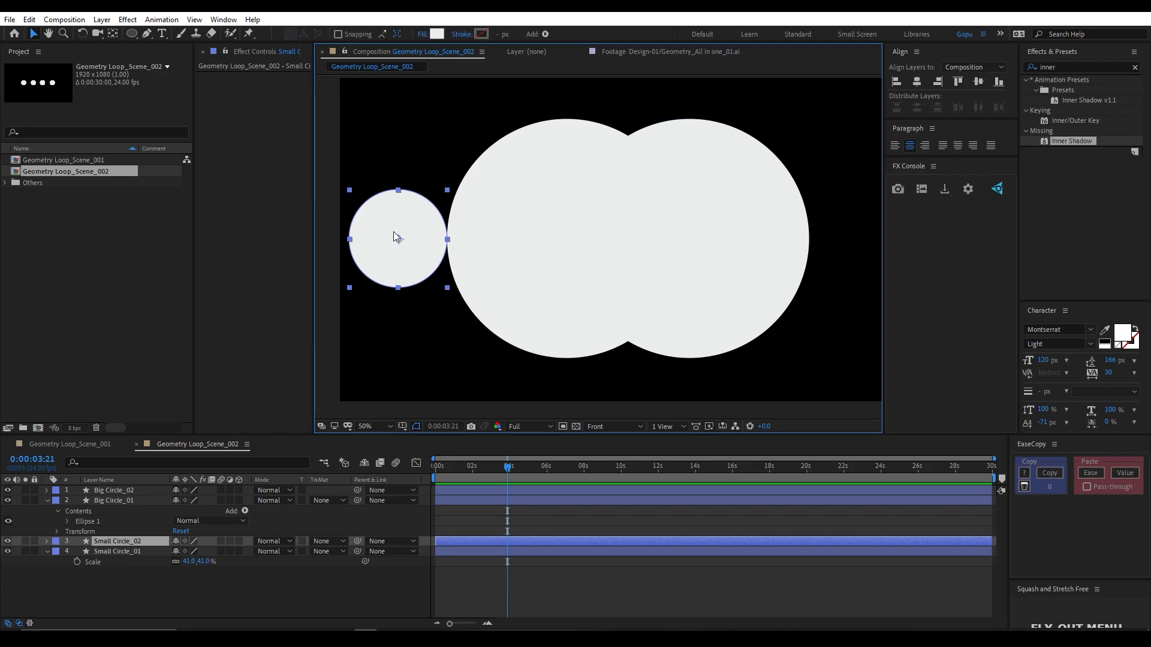
drag(400, 240, 863, 265)
click(400, 596)
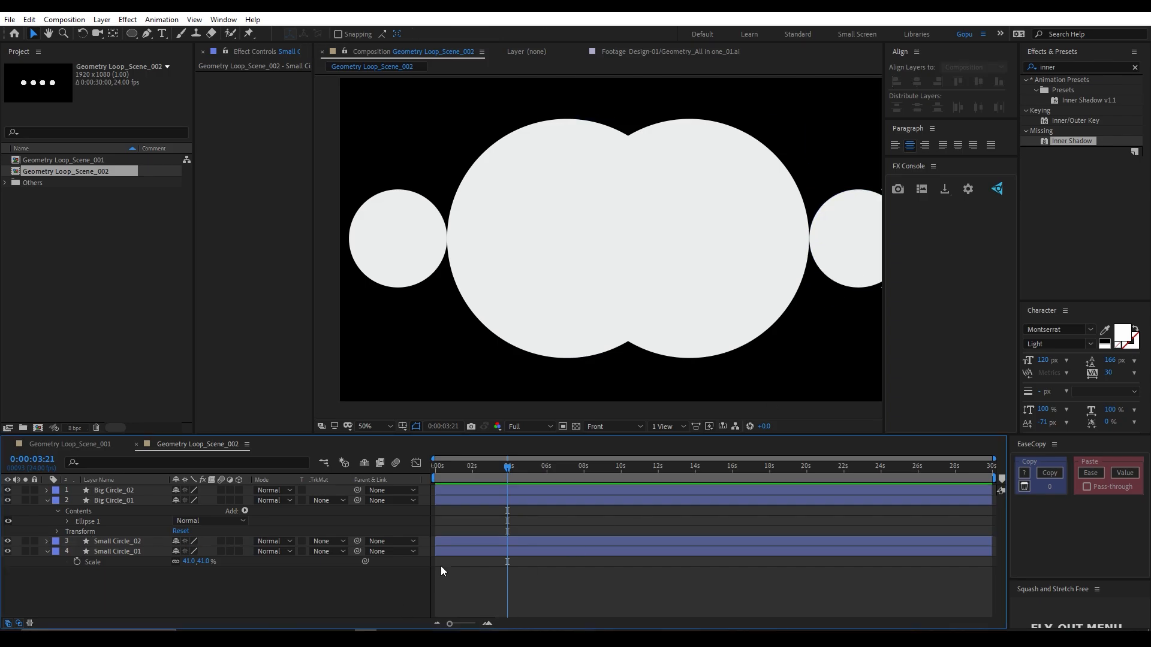
click(372, 426)
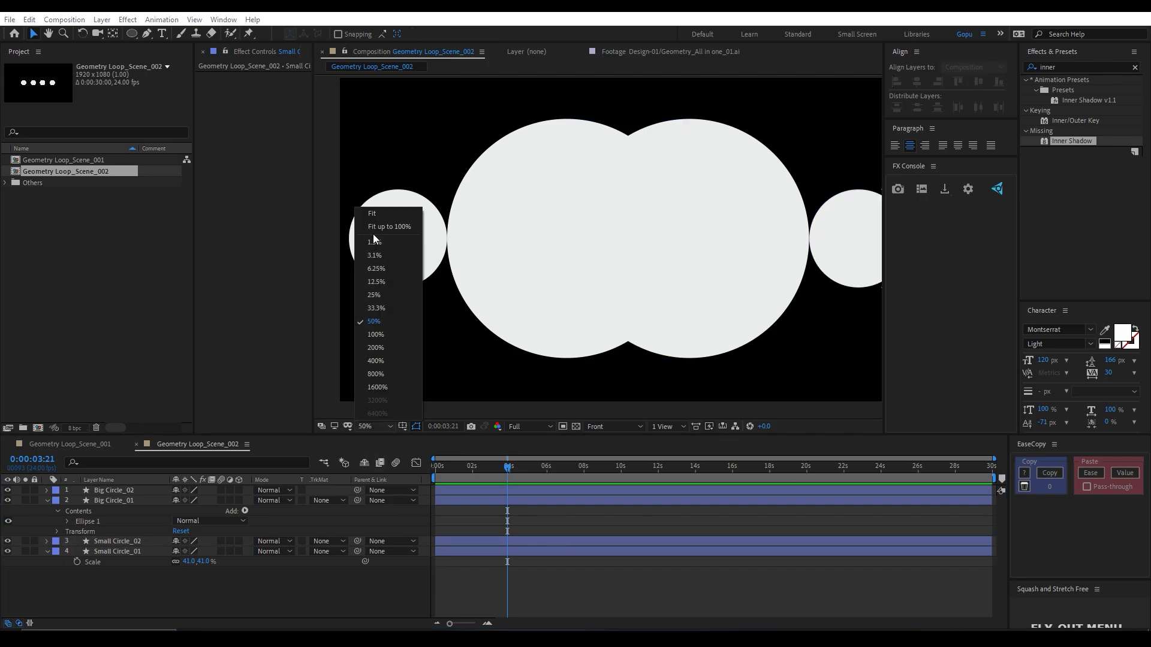
click(373, 233)
click(133, 603)
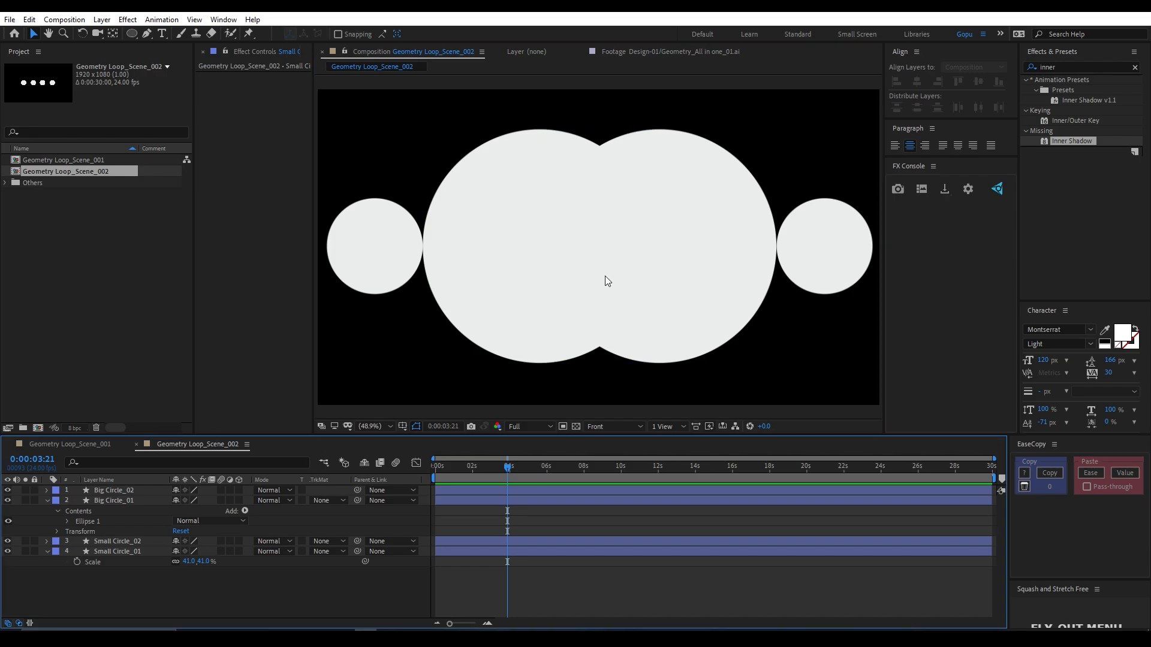
- Collapse the expanded properties of all layers in the timeline
click(509, 261)
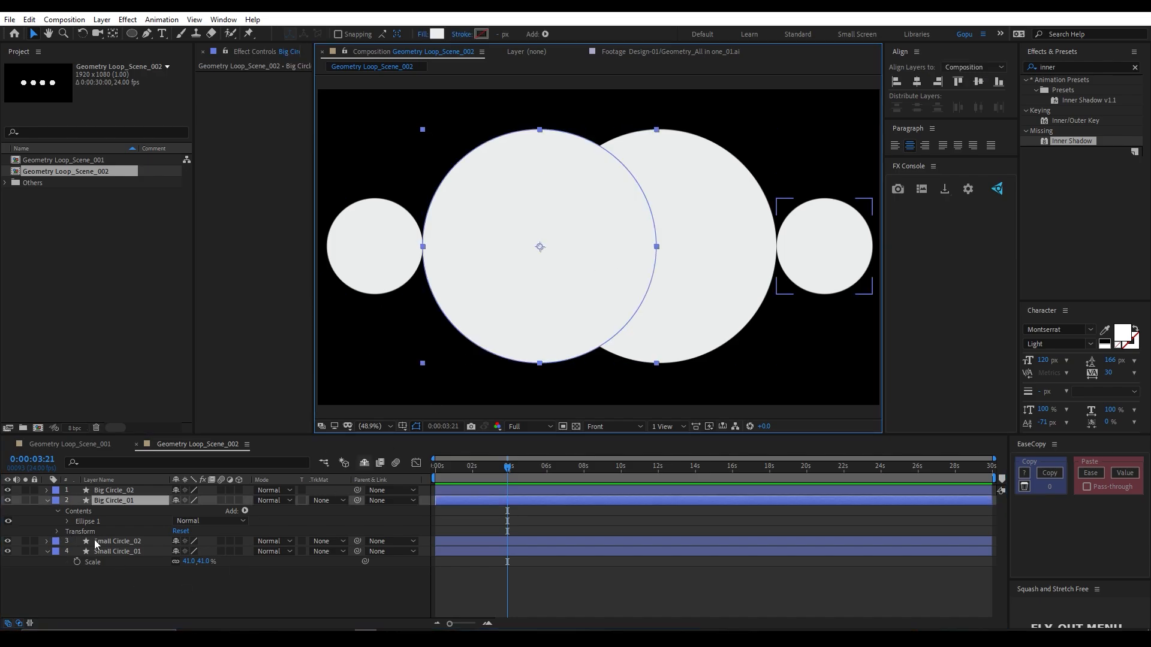
key(ctrl+a)
key(u)
click(96, 560)
click(111, 510)
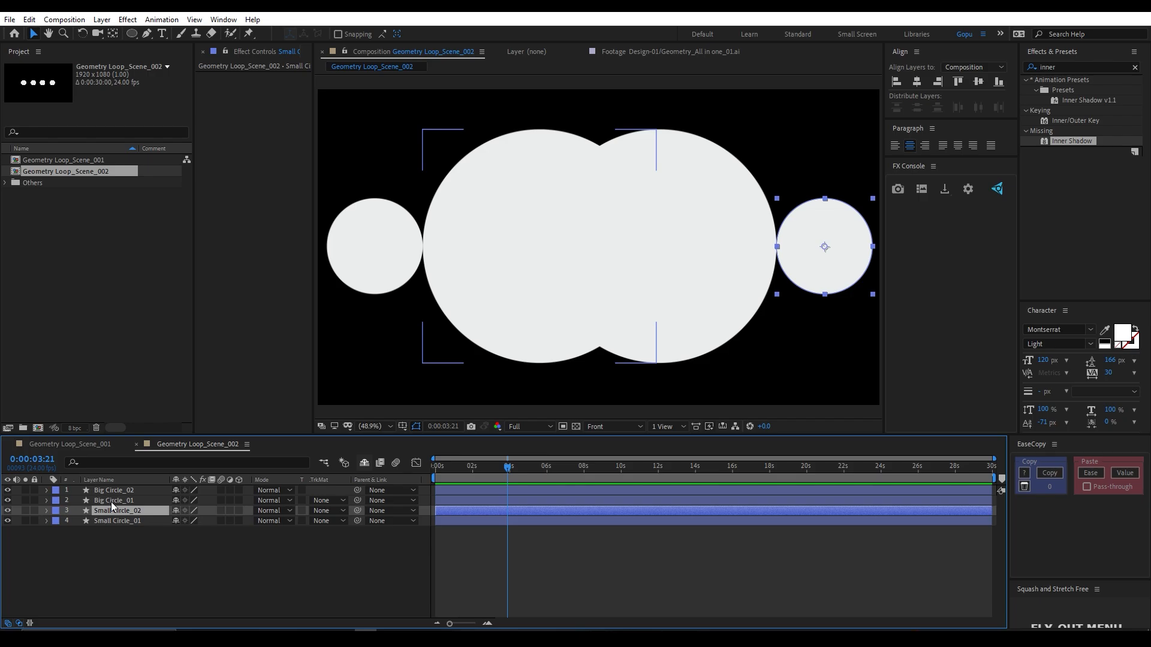
- Duplicate Big Circle_01 and Big Circle_02 together
click(111, 500)
click(106, 511)
click(108, 501)
shift+click(107, 490)
key(ctrl+d)
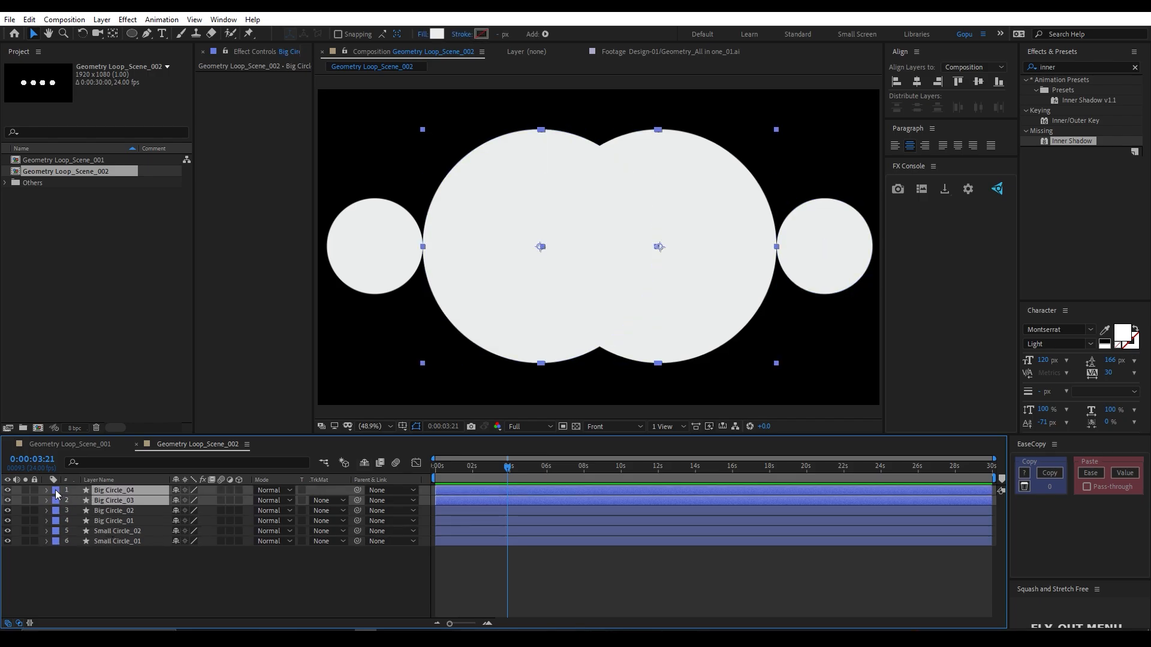
- Set the label colour of Big Circle_03 and Big Circle_04 to Yellow
click(56, 491)
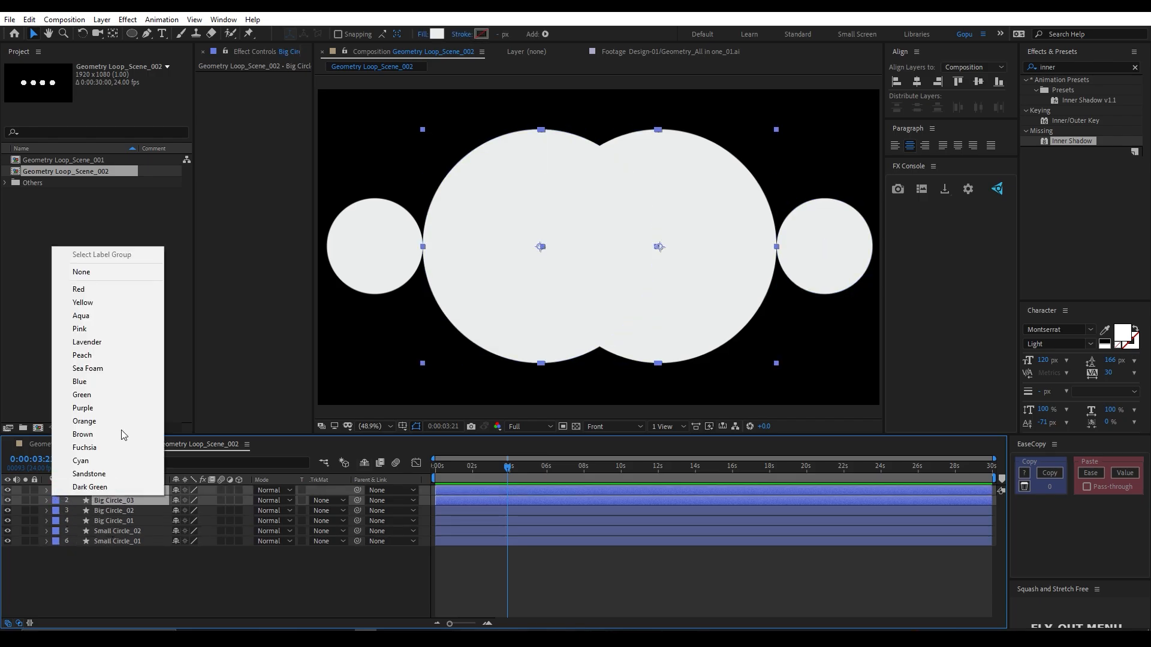
click(90, 303)
click(118, 575)
- Remove the fill from Big Circle_03 and Big Circle_04 and give both a red stroke
click(119, 501)
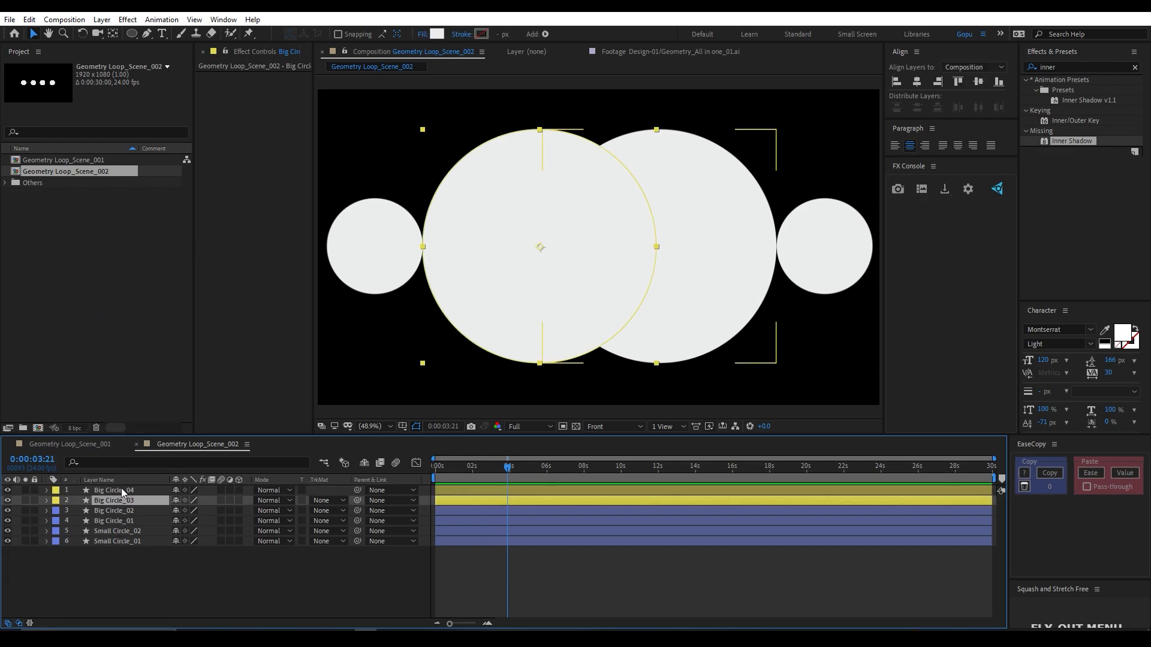
shift+click(121, 489)
click(423, 34)
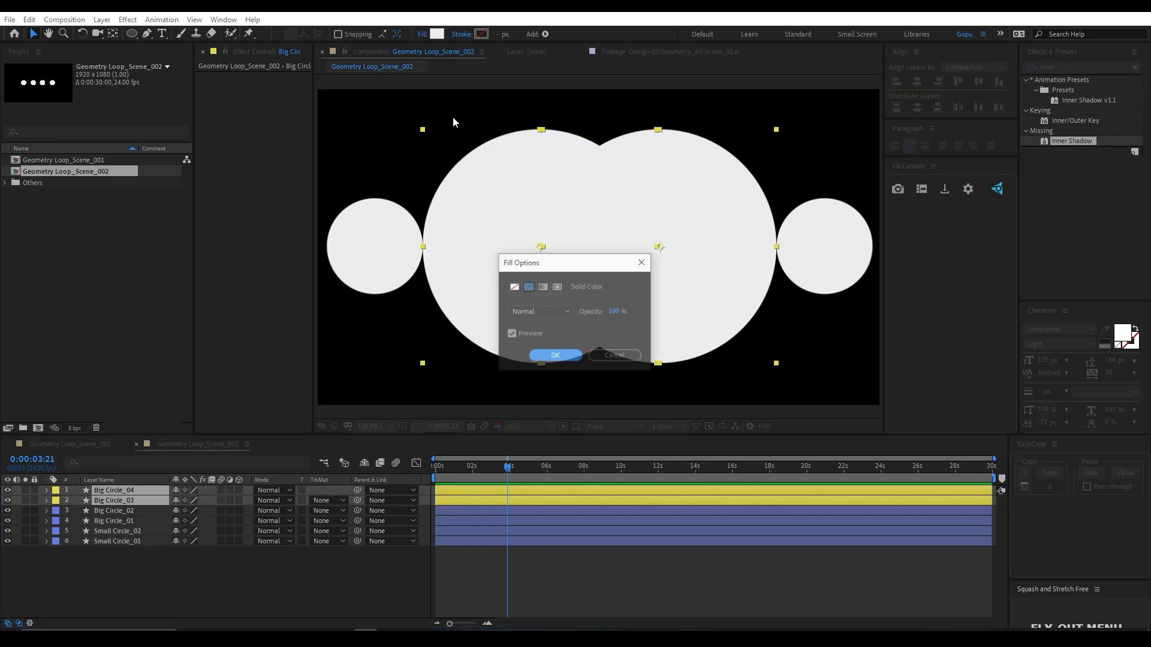
click(555, 356)
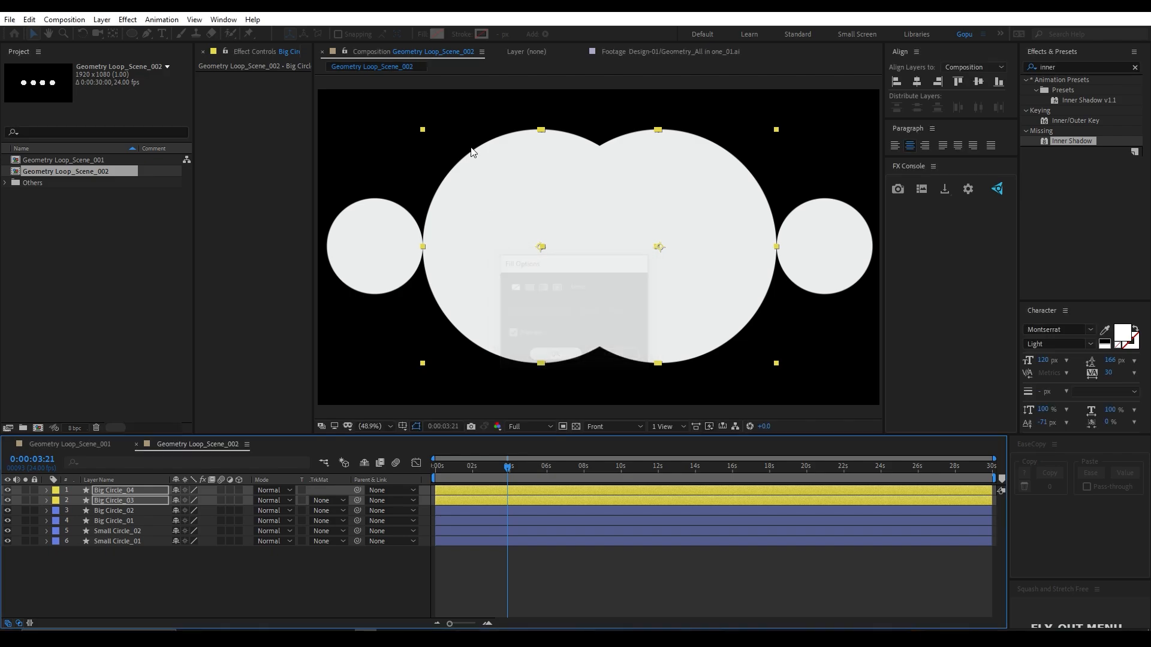
click(481, 34)
drag(86, 282, 14, 222)
drag(144, 259, 191, 217)
click(291, 237)
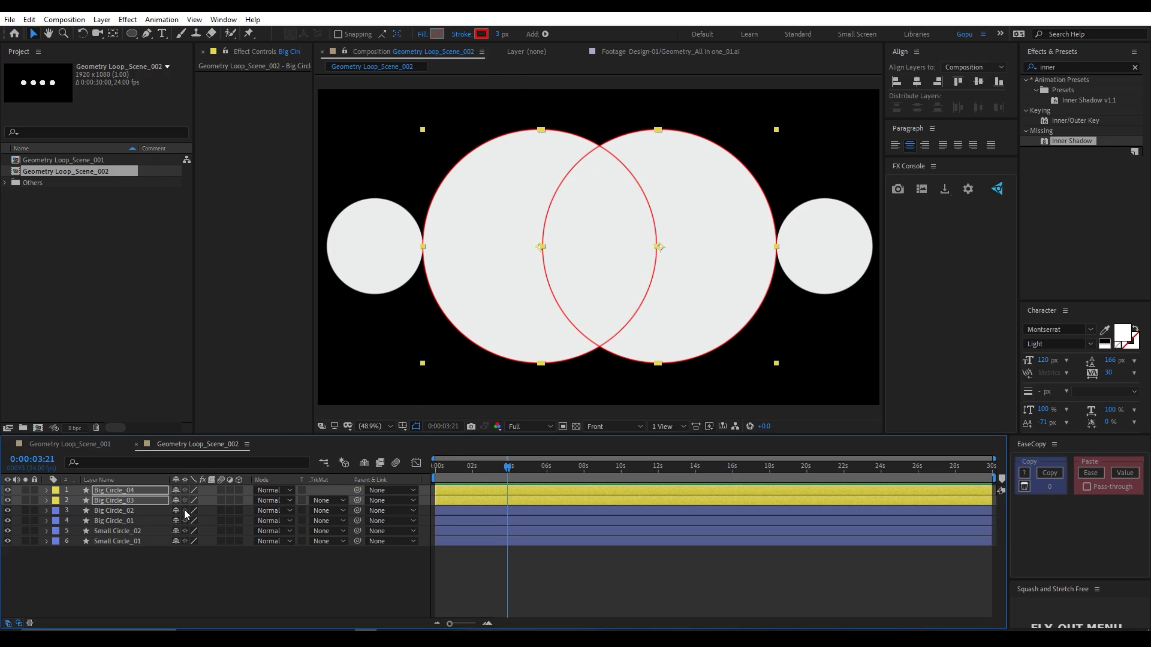
- Stretch Big Circle_03 and Big Circle_04 vertically to 274% while keeping their horizontal scale at 100%
key(s)
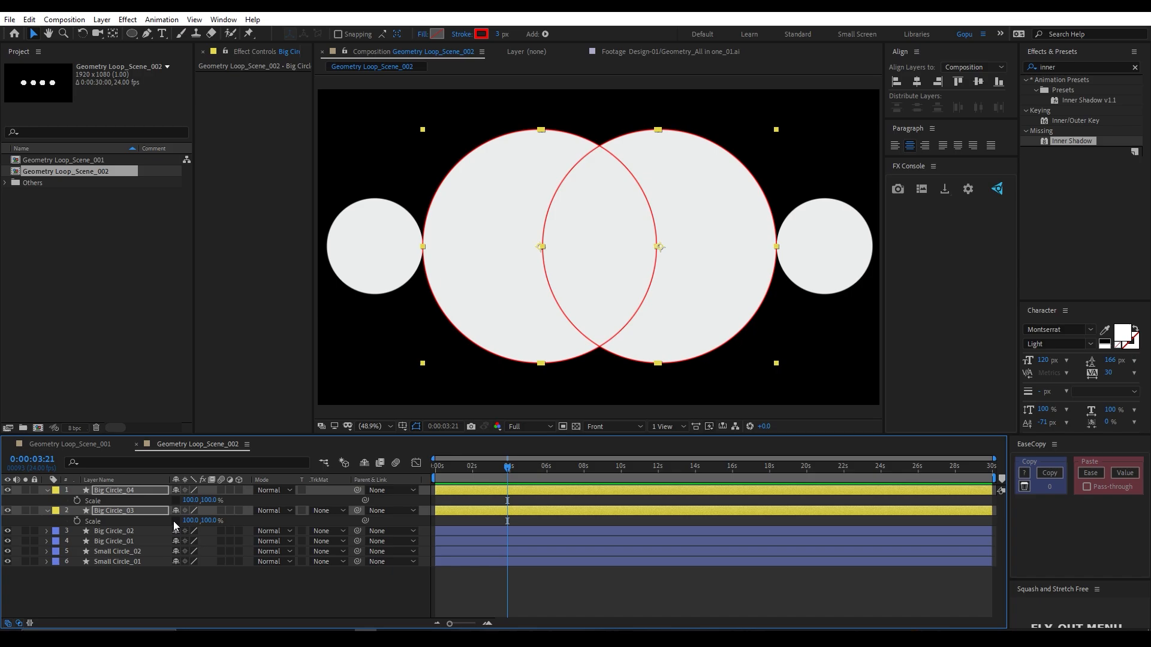
drag(209, 500, 297, 485)
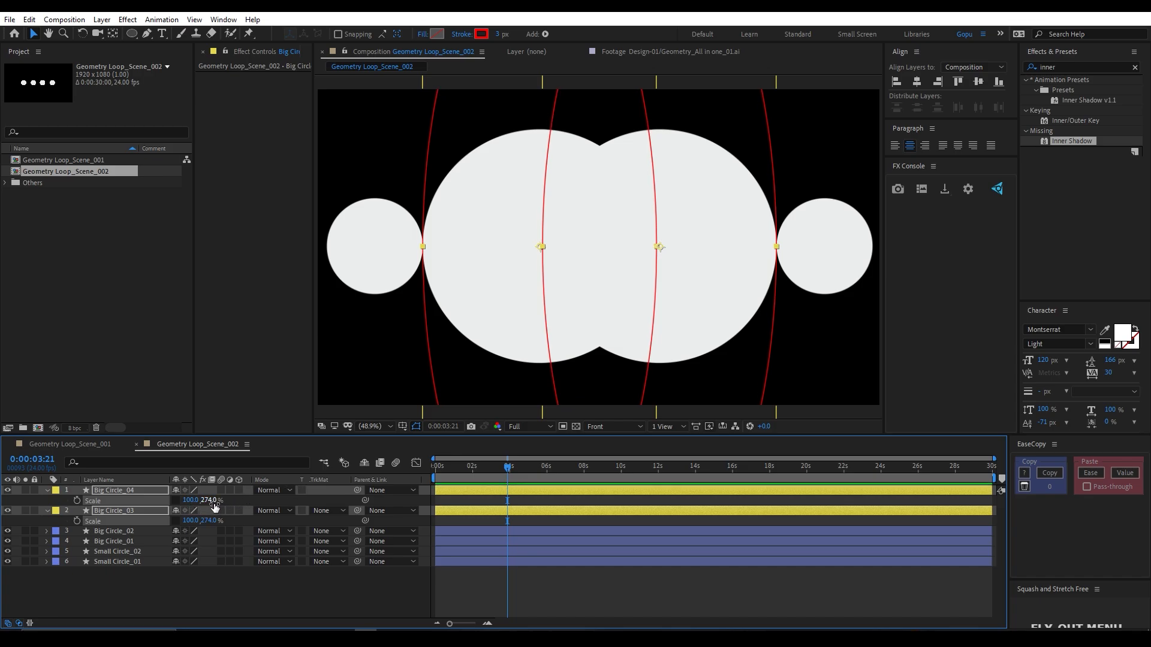
click(248, 601)
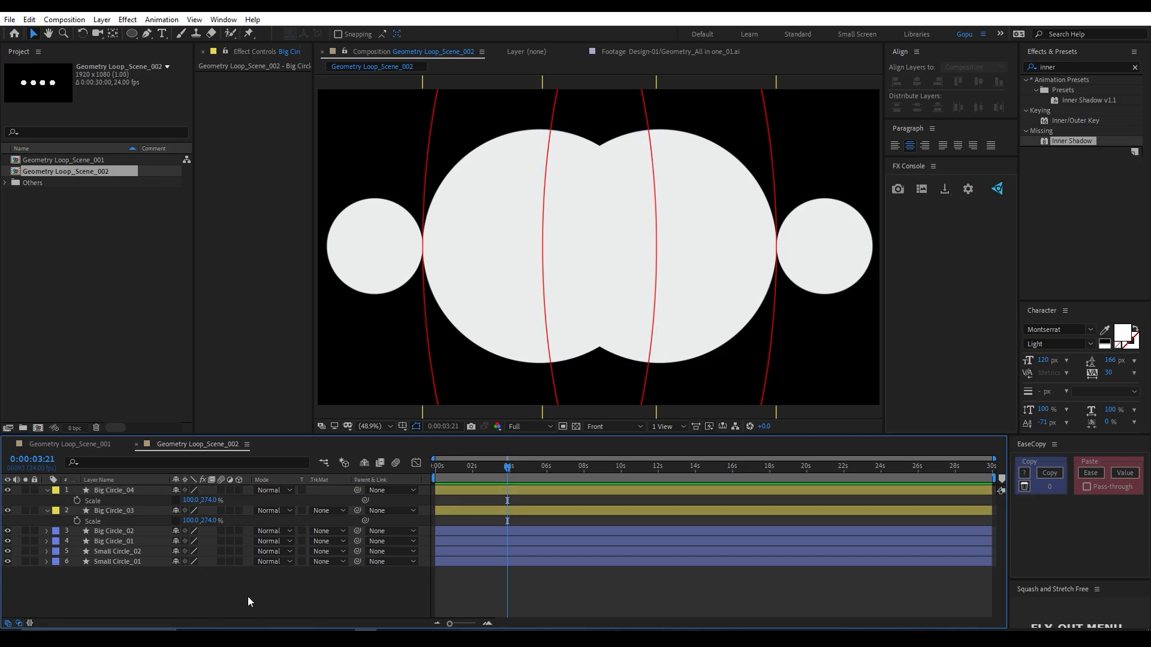
click(120, 554)
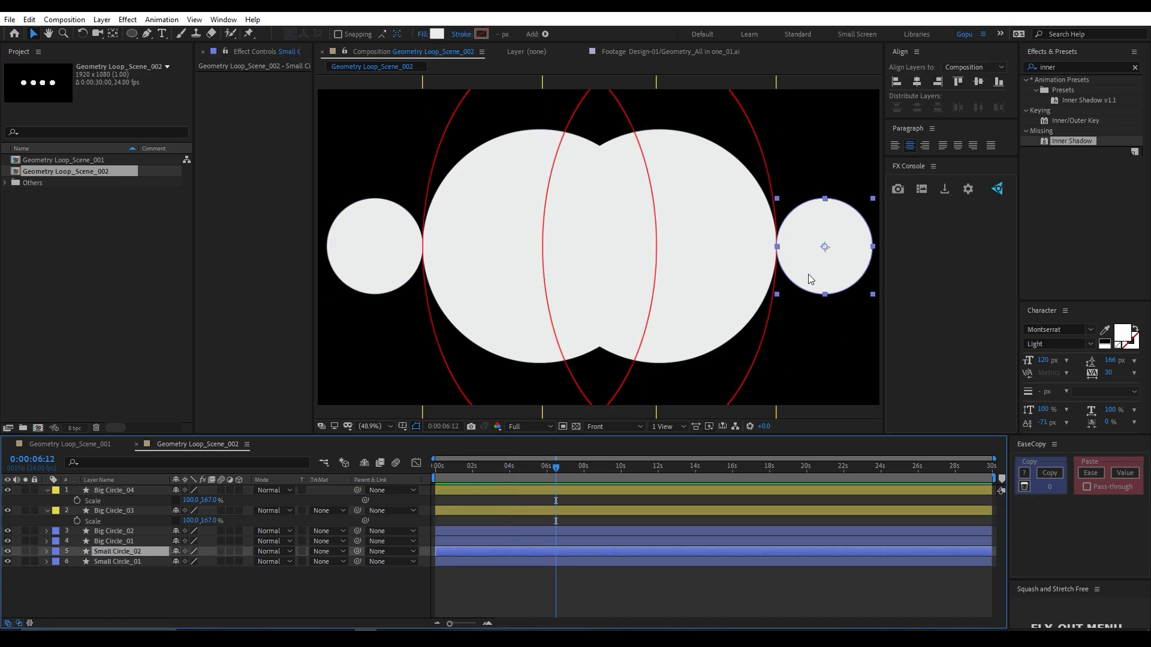
click(129, 560)
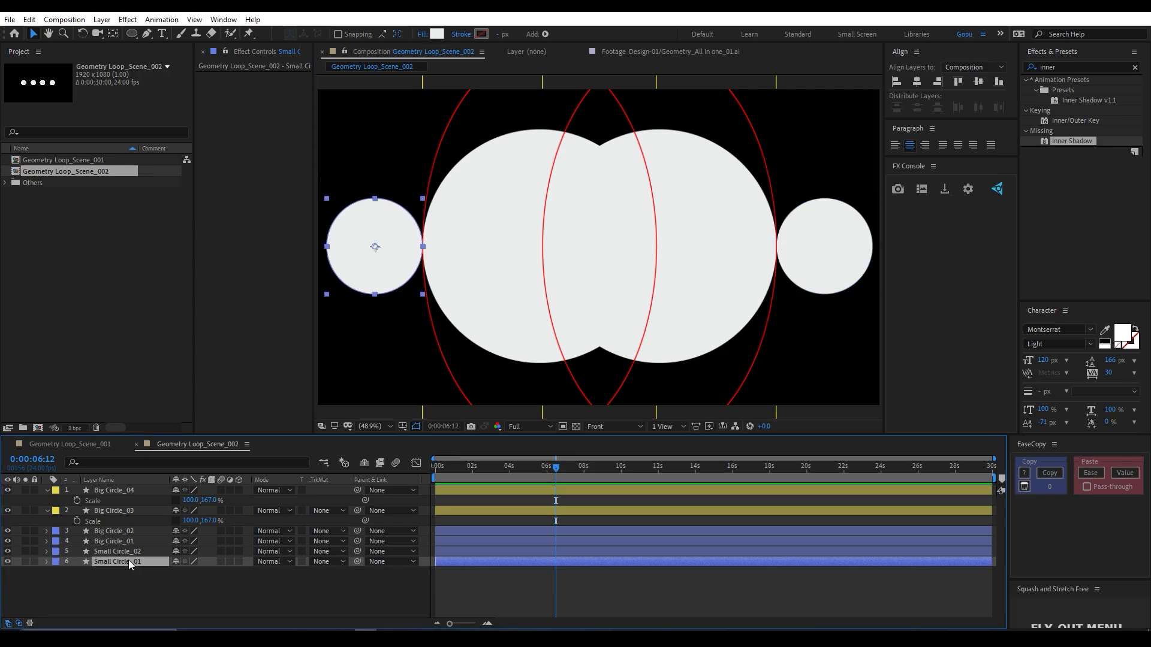
shift+click(118, 541)
click(110, 569)
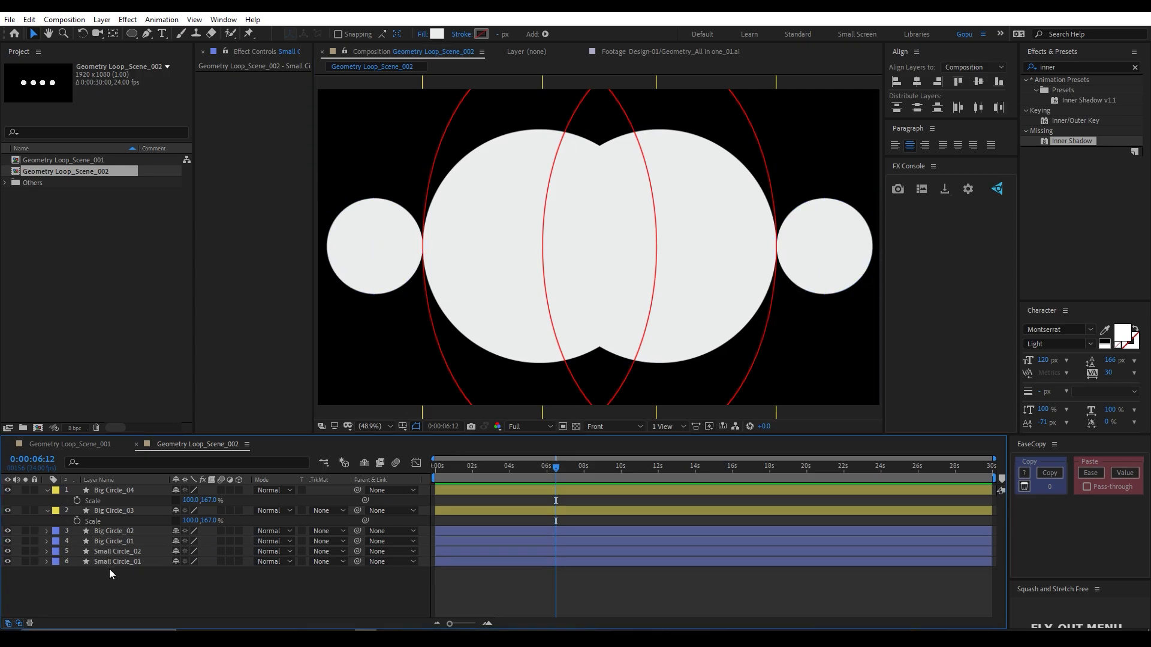
- Duplicate Small Circle_01 and move the copy's anchor point to its right edge, where it touches the big circle
click(113, 561)
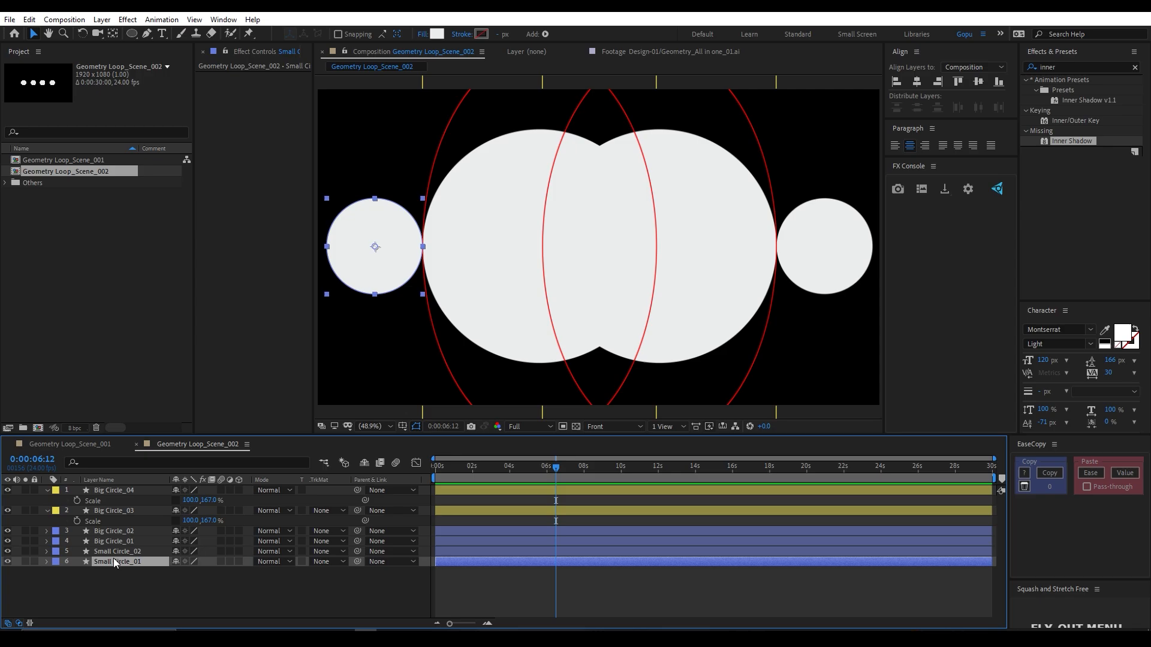
key(ctrl+d)
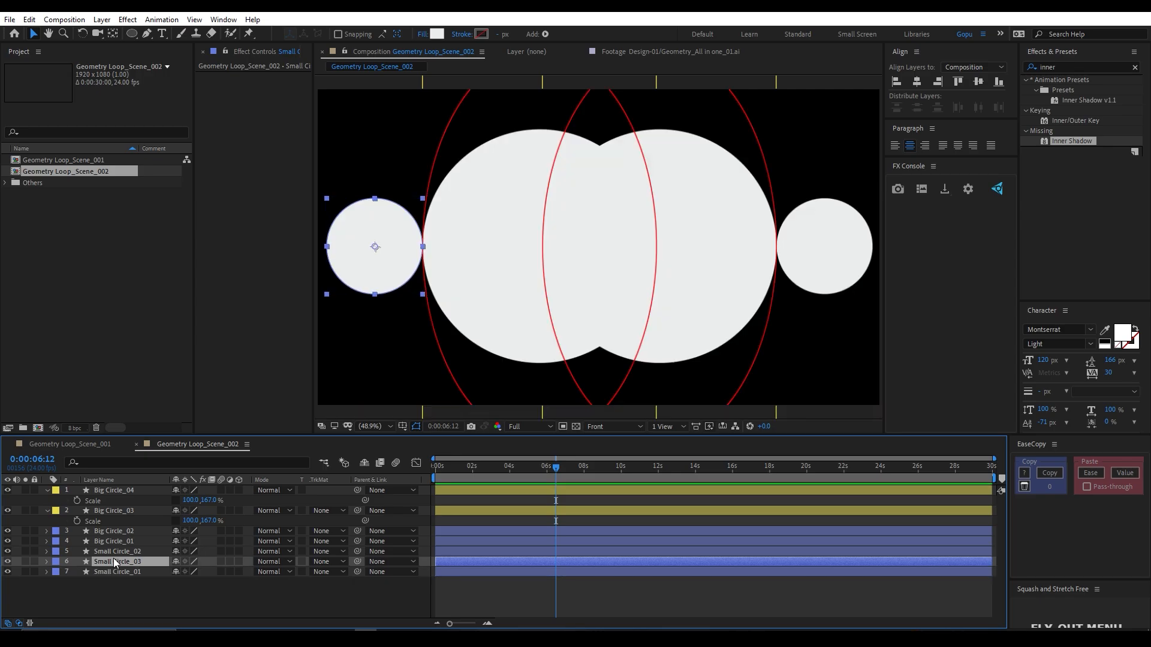
key(s)
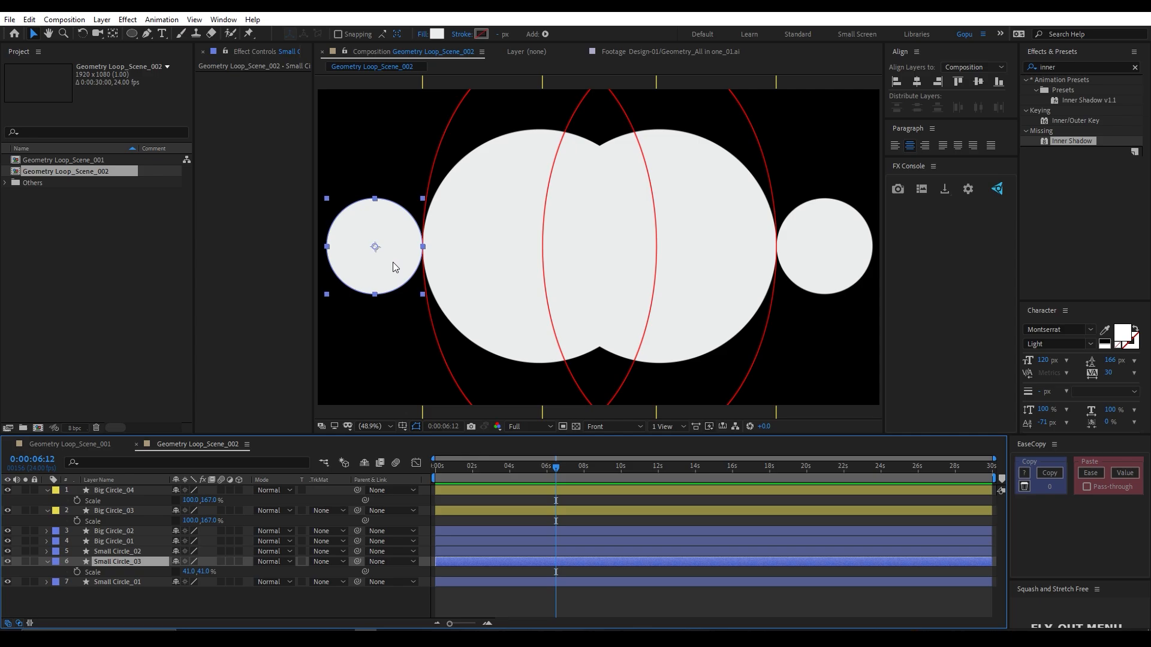
key(y)
drag(413, 252, 422, 247)
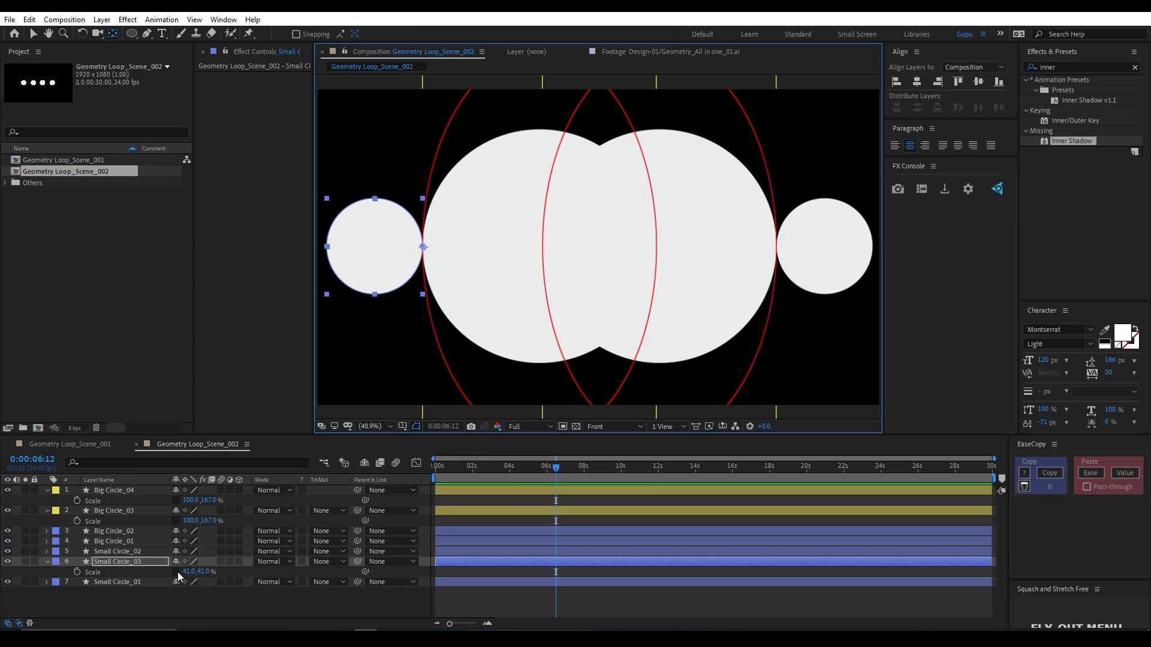
- Scale Small Circle_03 up to 99% and return to the Selection tool
drag(187, 571, 217, 567)
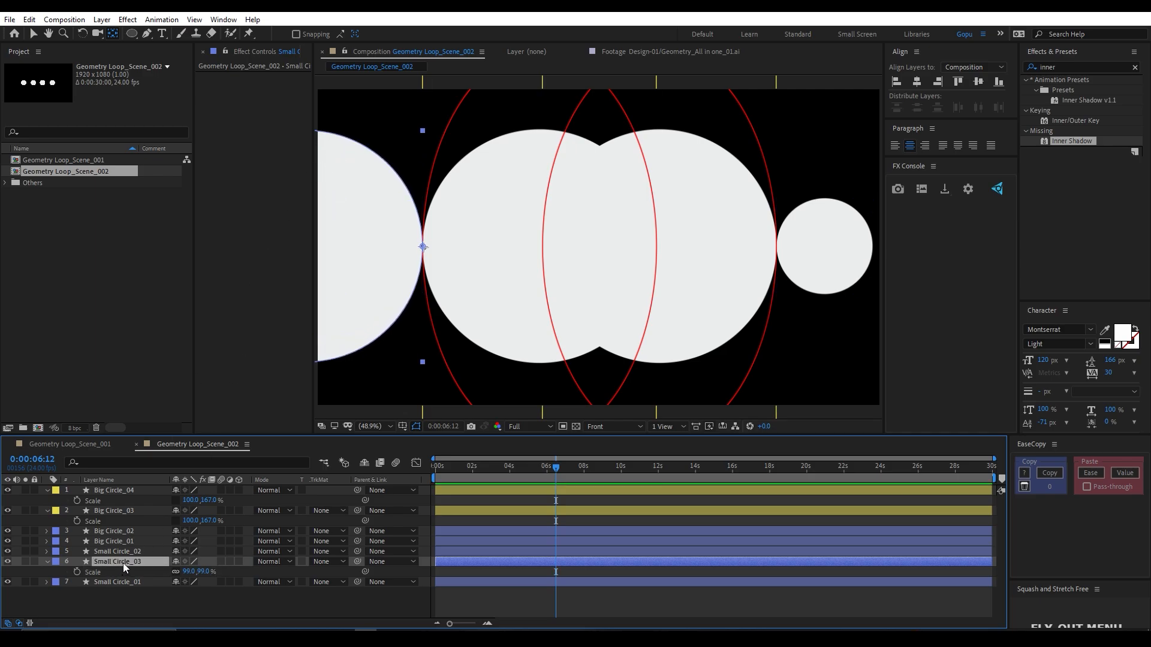
click(100, 606)
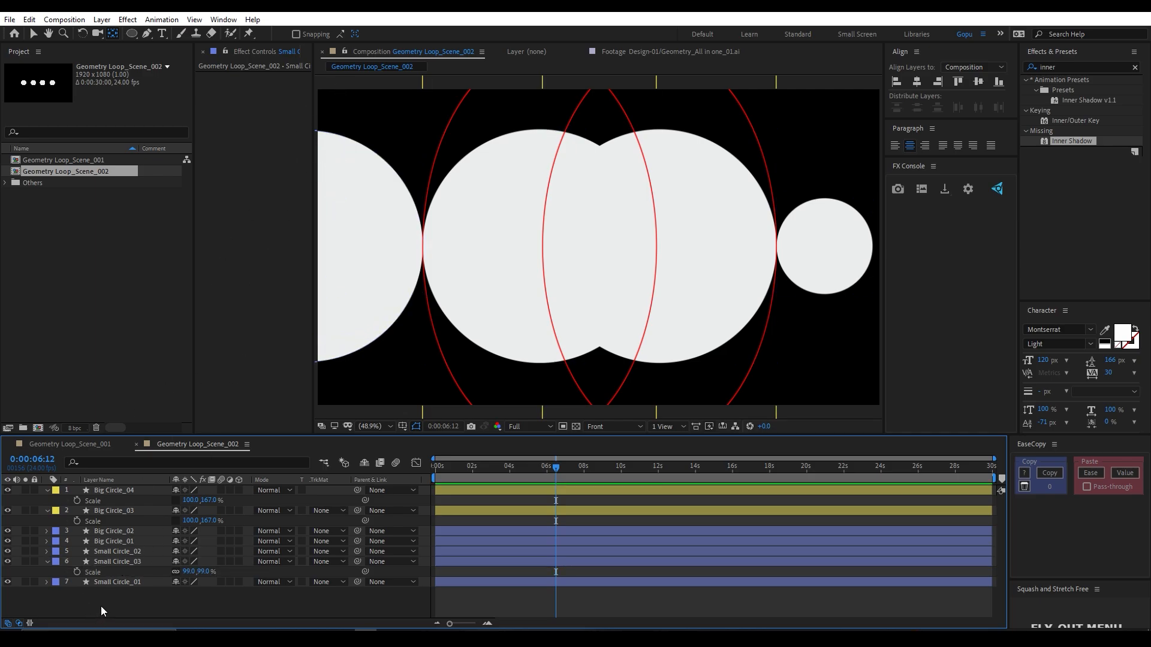
key(v)
- Remove the fill from Small Circle_03 and give it a red FF0000 stroke
click(115, 563)
click(424, 36)
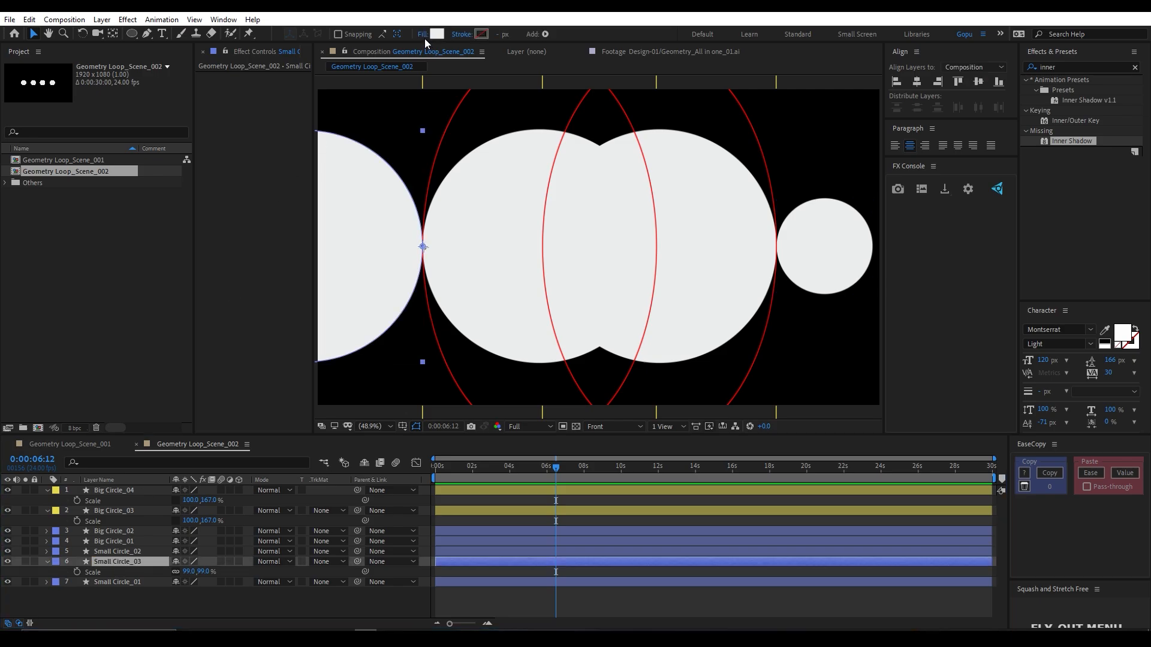
click(420, 33)
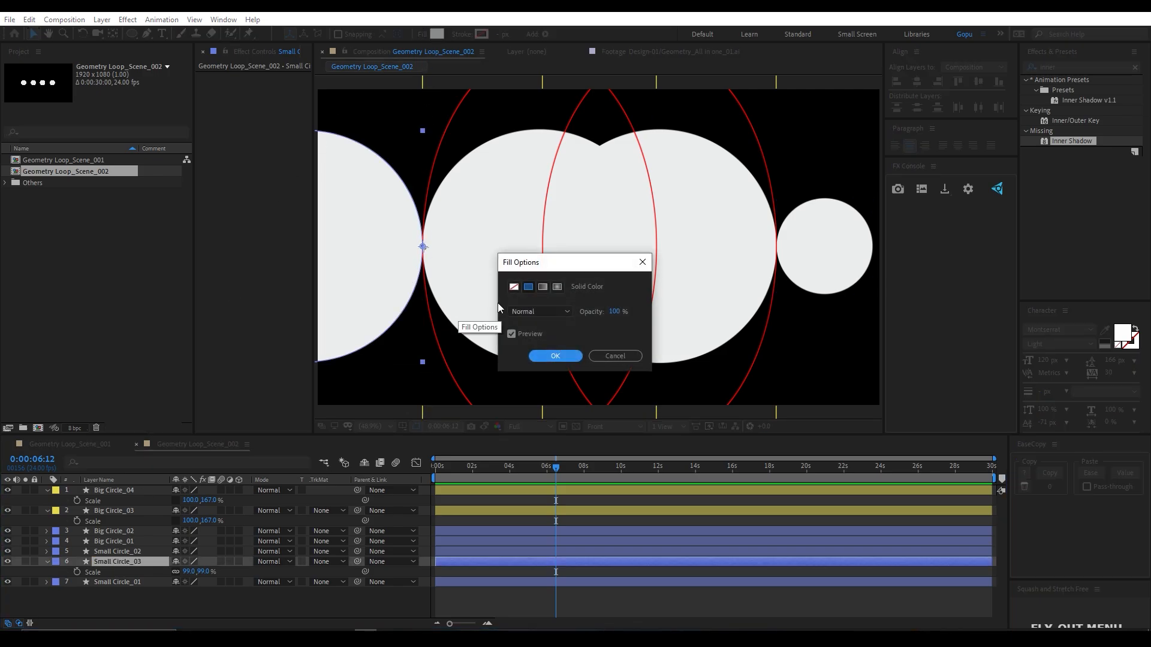
click(513, 287)
click(555, 356)
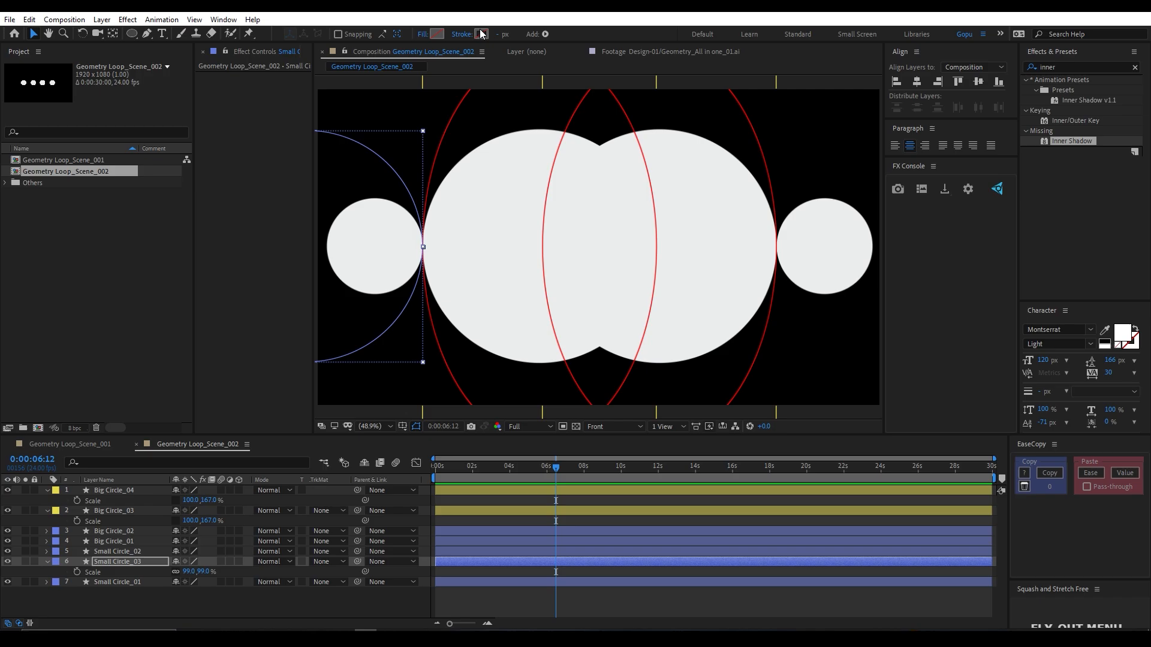
click(482, 33)
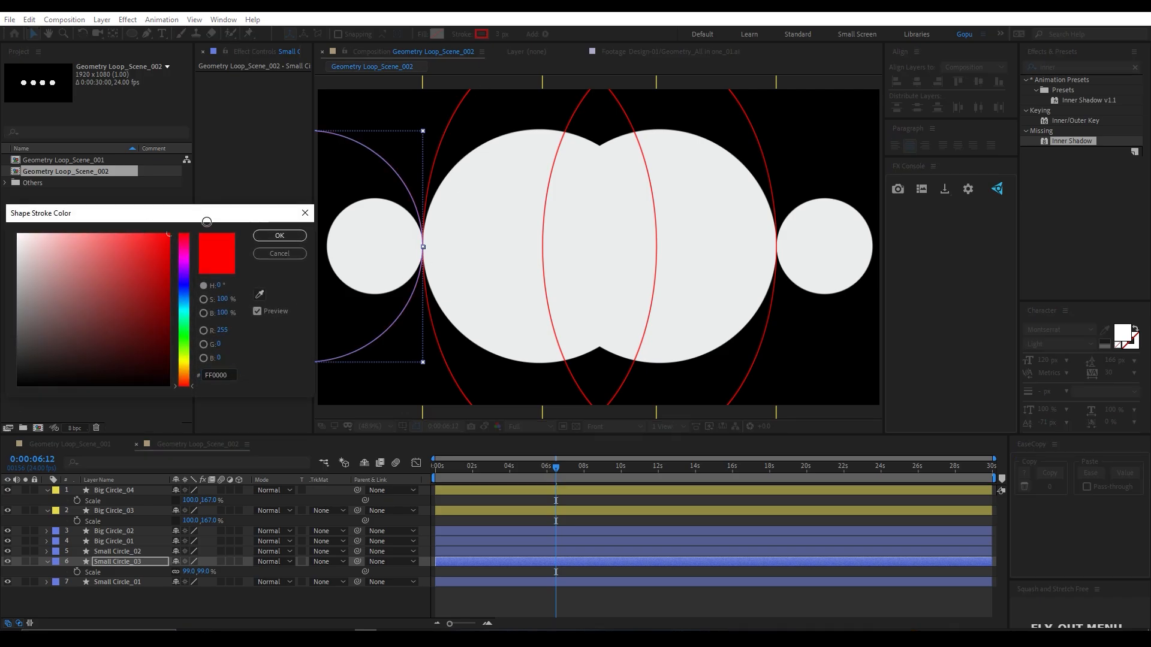
click(279, 235)
click(318, 611)
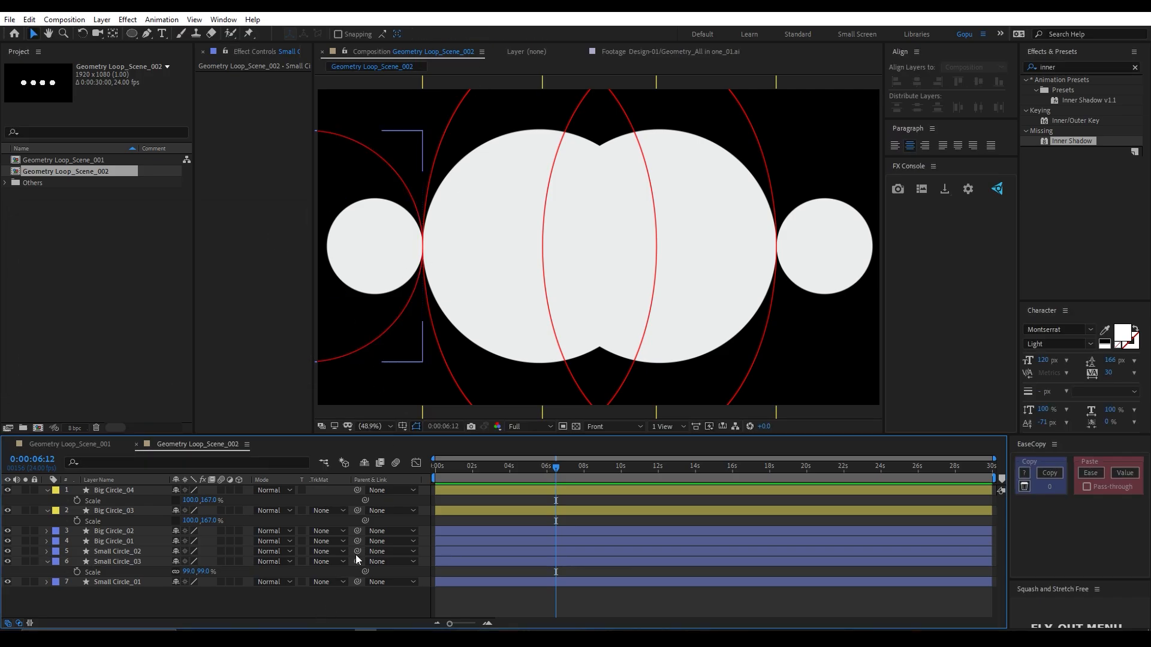
- Readjust the uniform scale of the Small Circle_03 outline
click(826, 244)
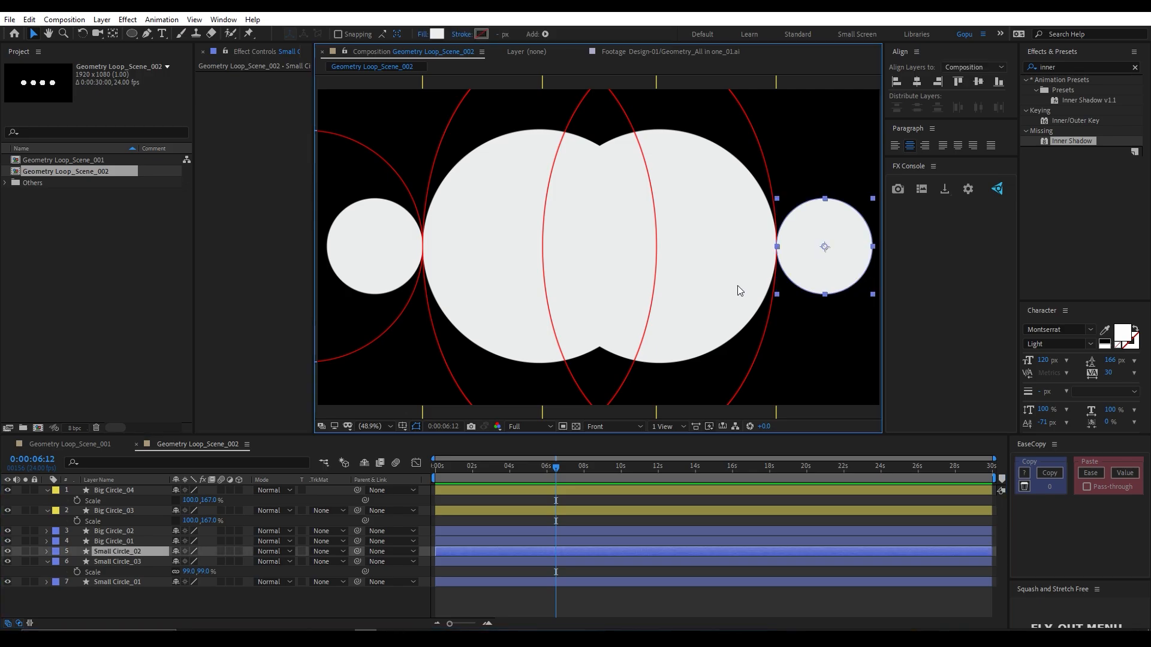
click(132, 563)
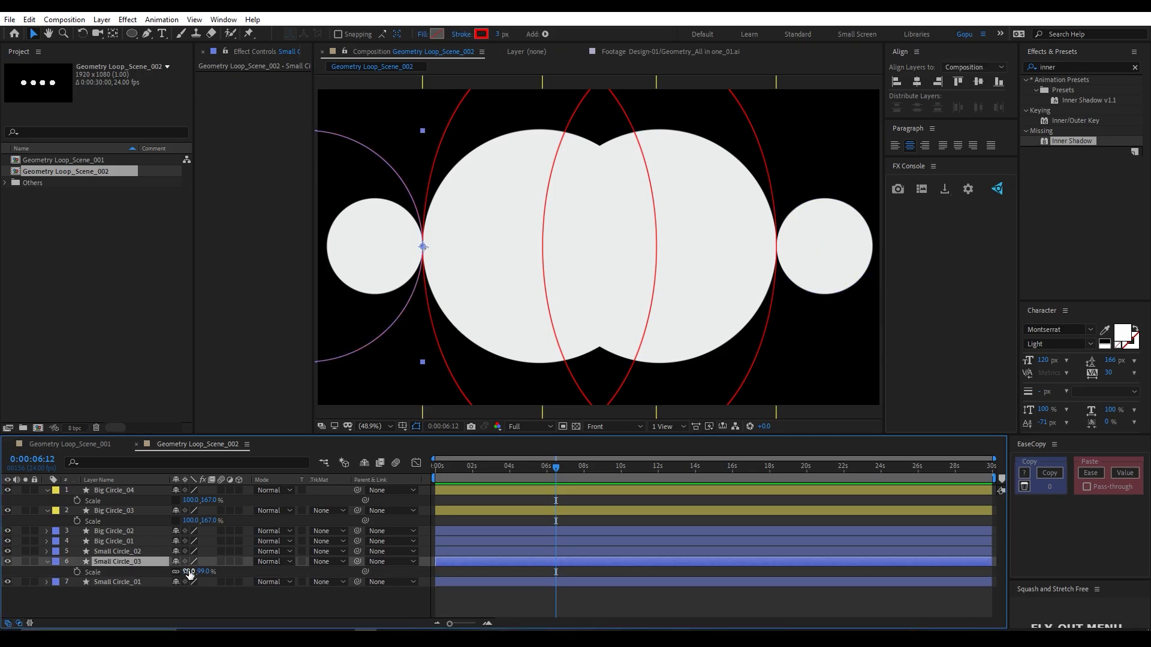
drag(206, 573, 210, 574)
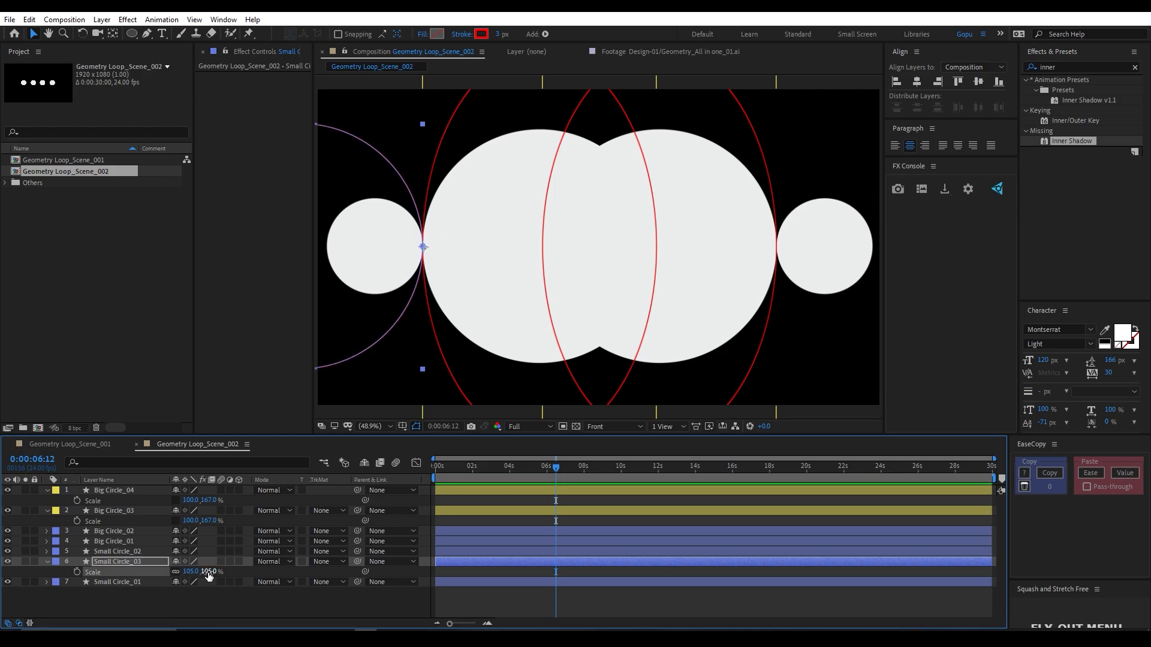
click(210, 573)
text(1)
key(Return)
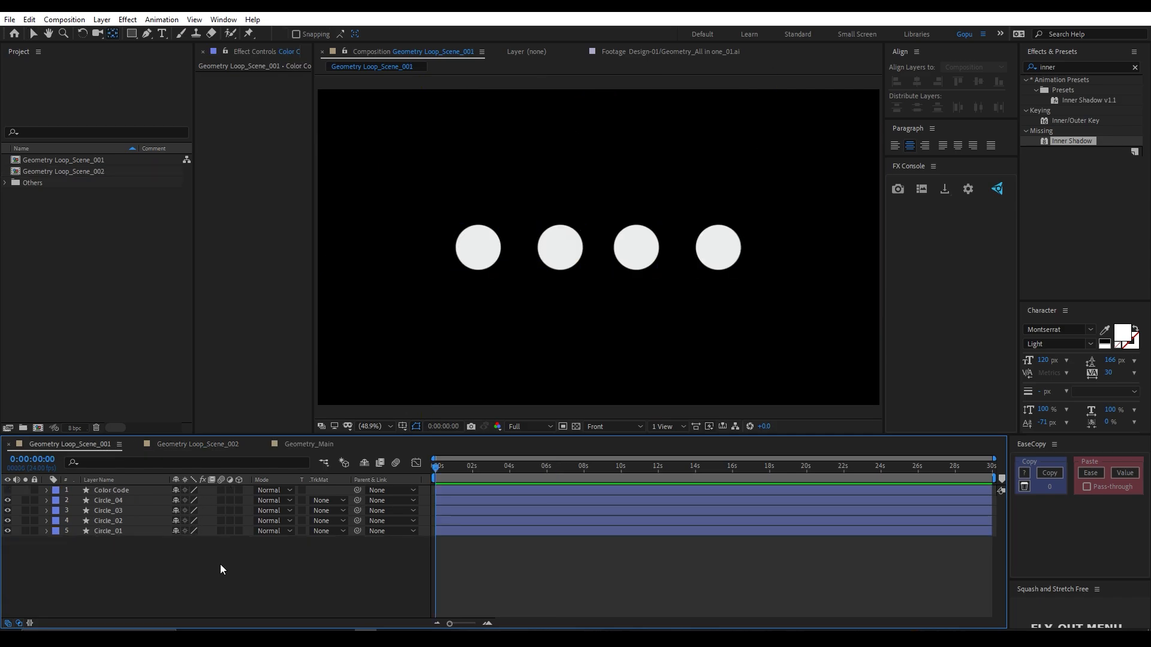
- Make the Color Code swatch layer visible in Geometry Loop_Scene_001 and return the playhead to the start
click(120, 501)
click(109, 493)
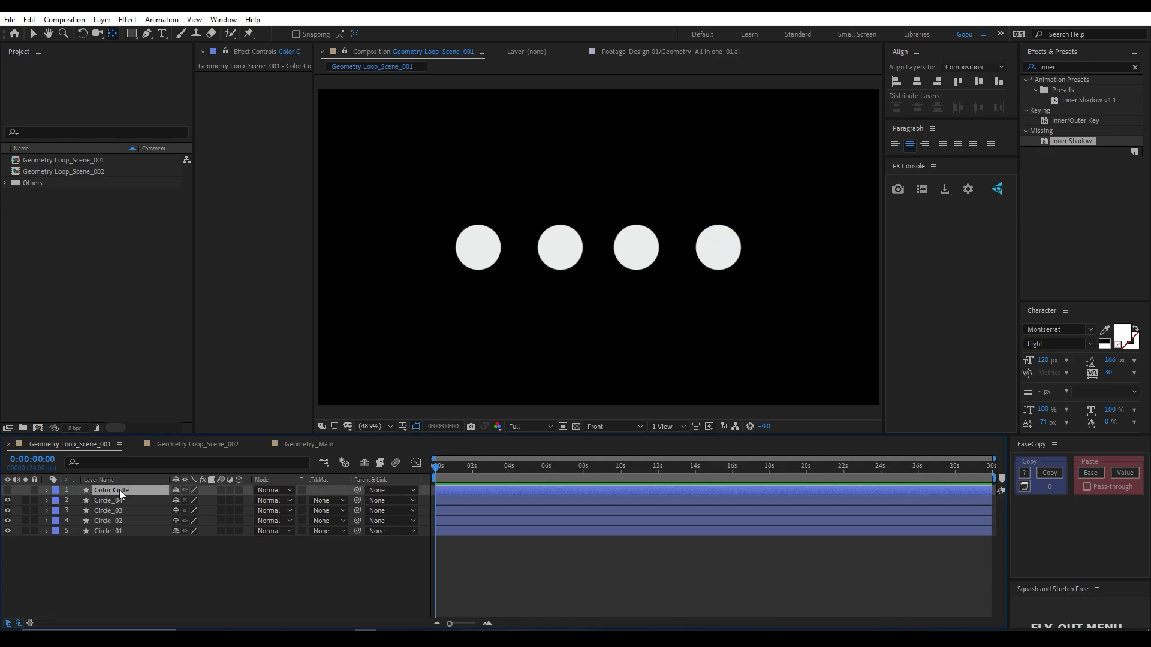
click(8, 491)
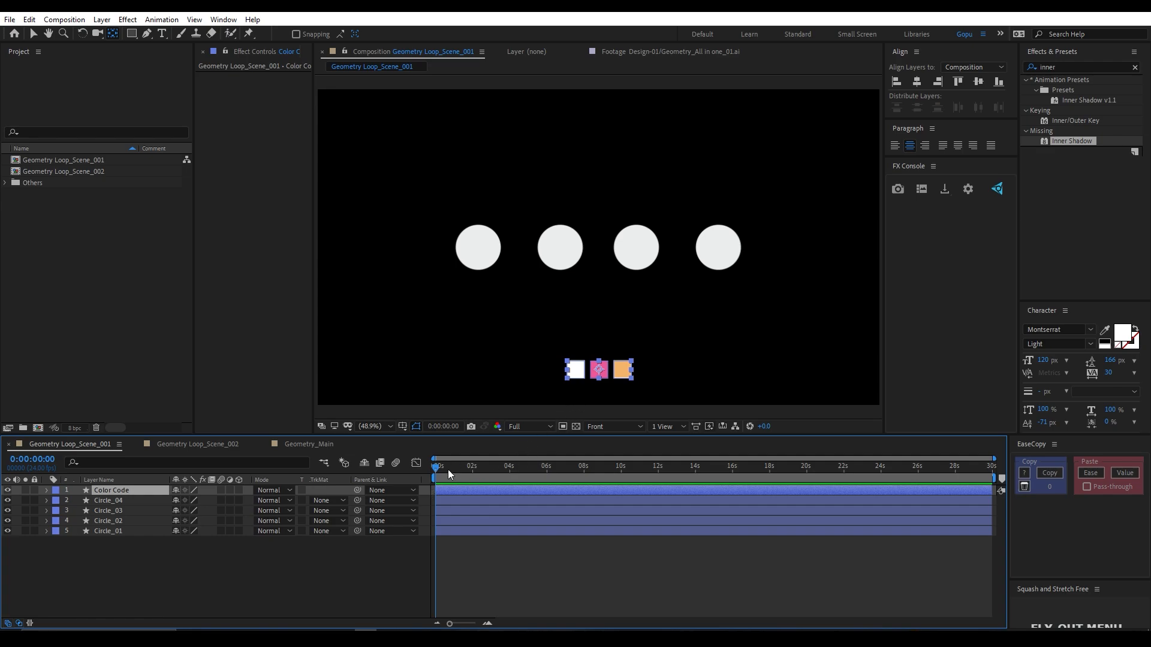
drag(446, 470, 422, 472)
- Create a white full-frame solid named BG and place it beneath all the circle layers
click(116, 531)
key(v)
click(128, 567)
key(ctrl+y)
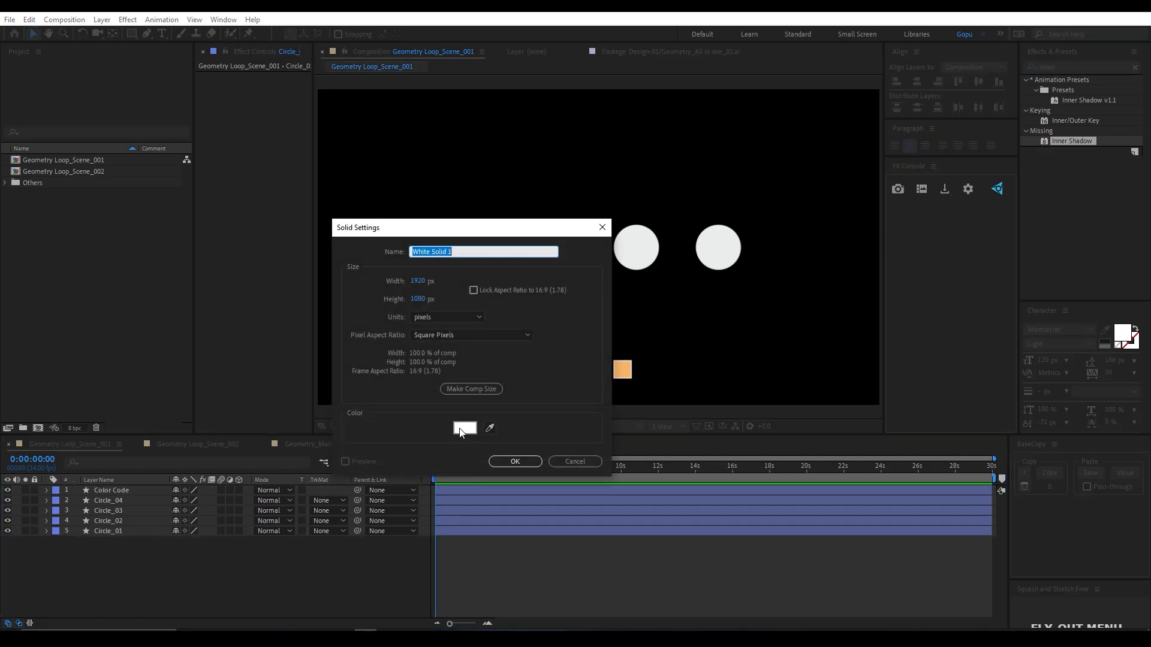
text(BG)
click(536, 462)
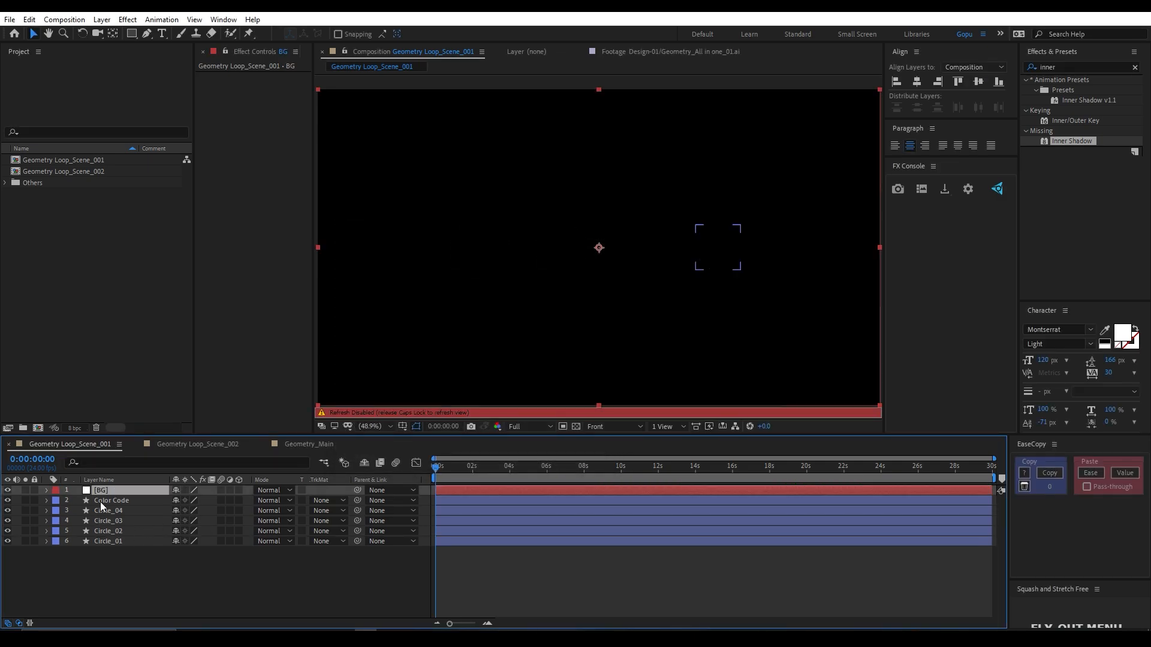
drag(101, 493, 112, 550)
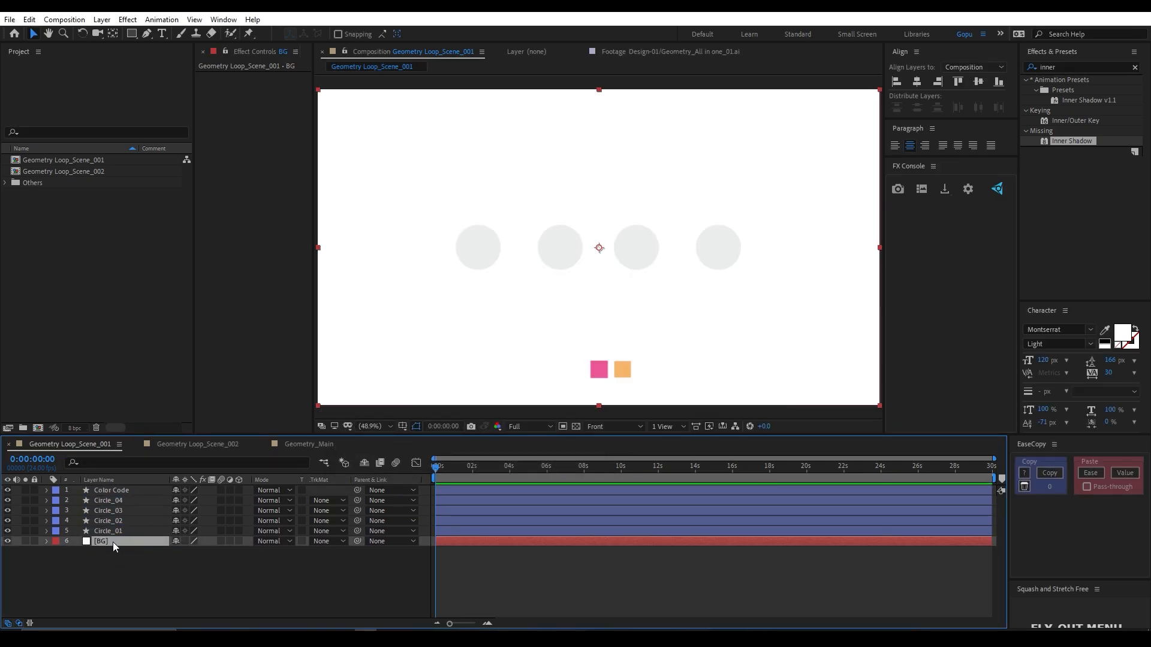
- Apply a Fill effect to the BG layer and sample its color from the orange swatch
key(ctrl+space)
text(fill)
key(Return)
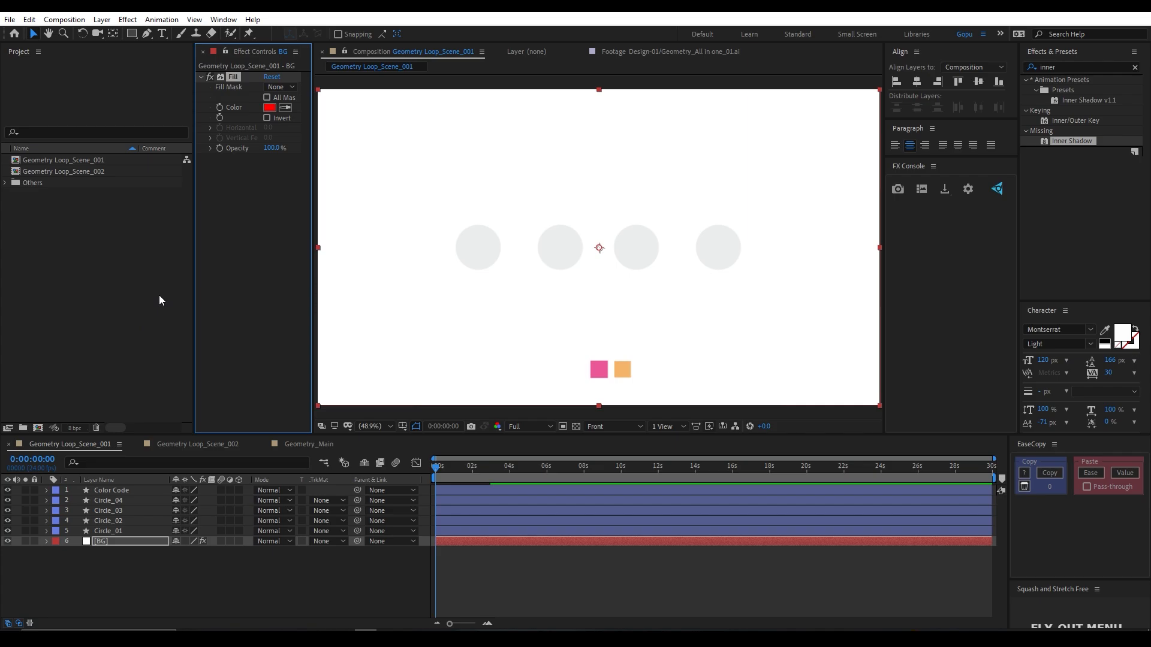
click(286, 108)
click(623, 372)
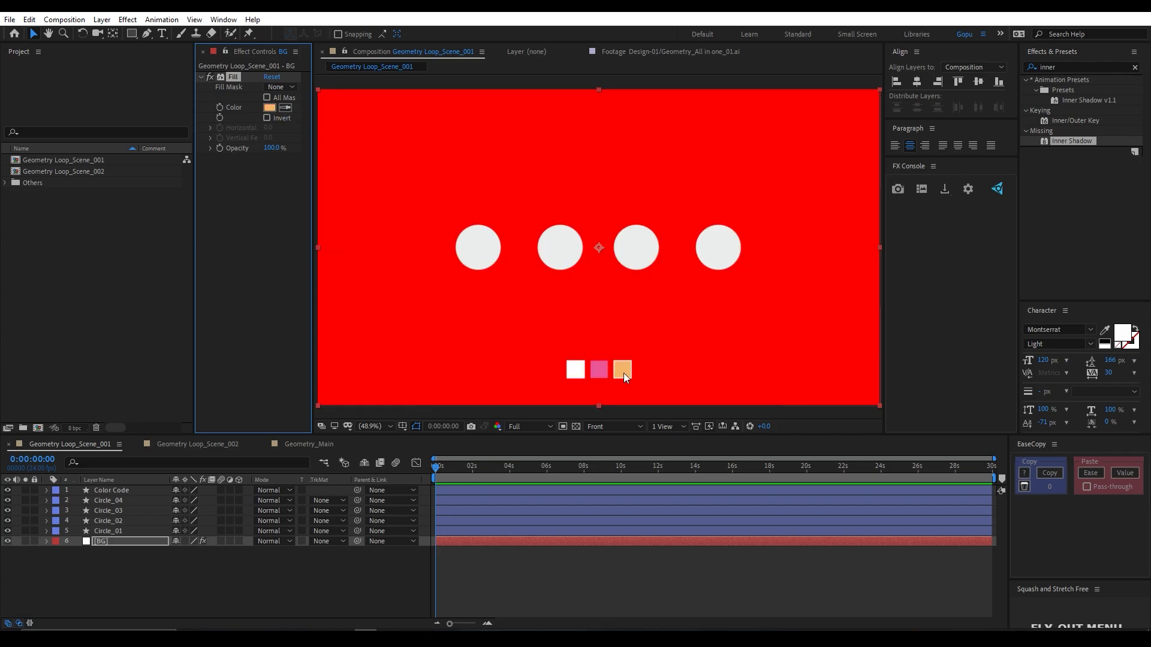
click(110, 549)
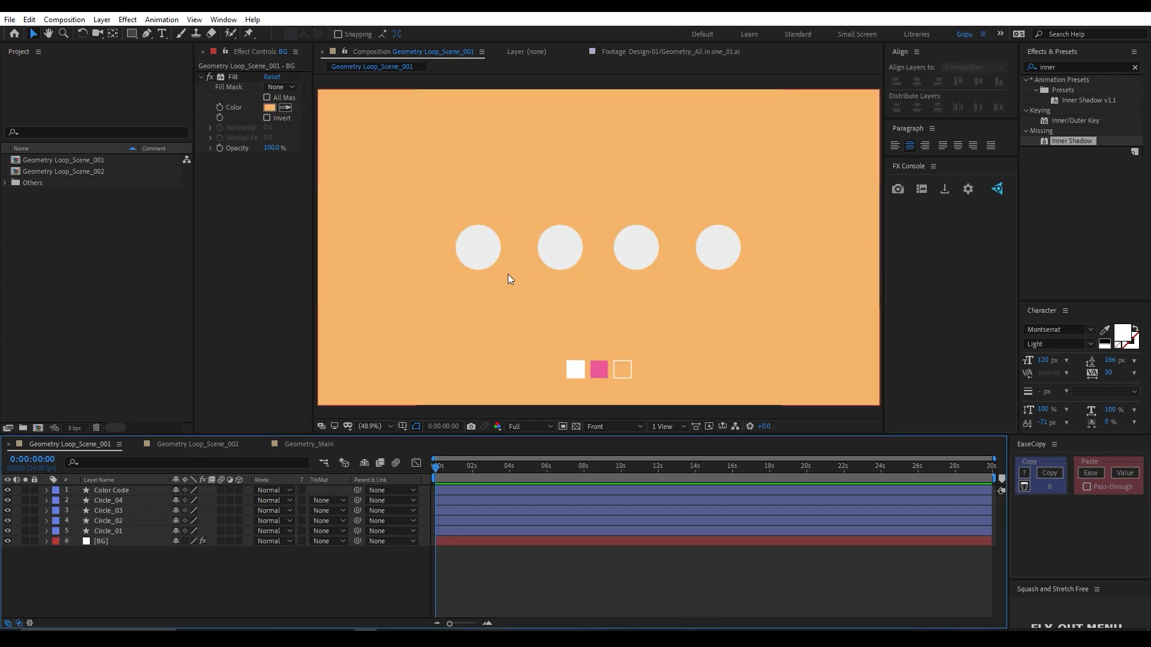
- Apply a Fill effect to Circle_01 and sample its color from the pink swatch
click(484, 259)
key(ctrl+space)
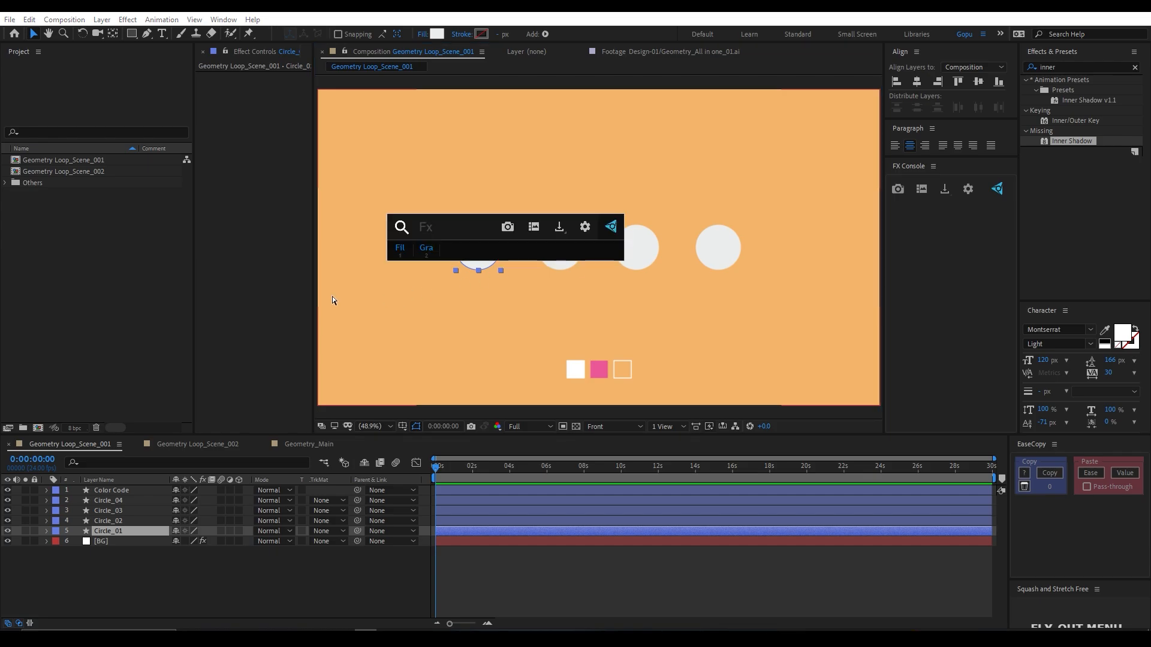
click(400, 248)
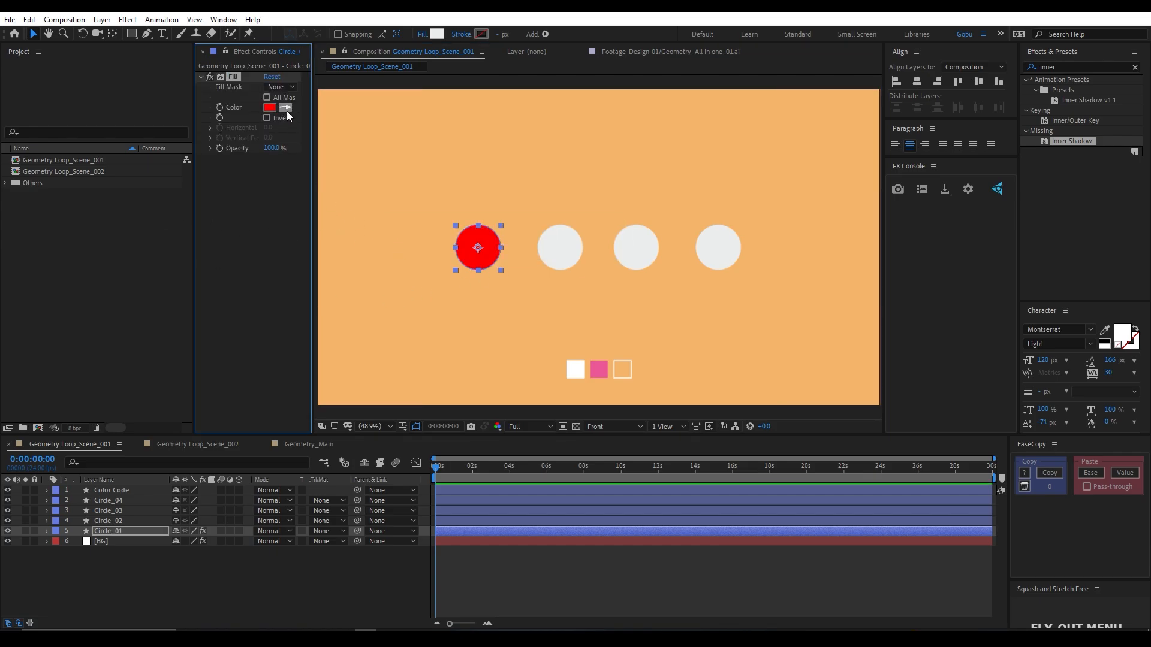
click(596, 371)
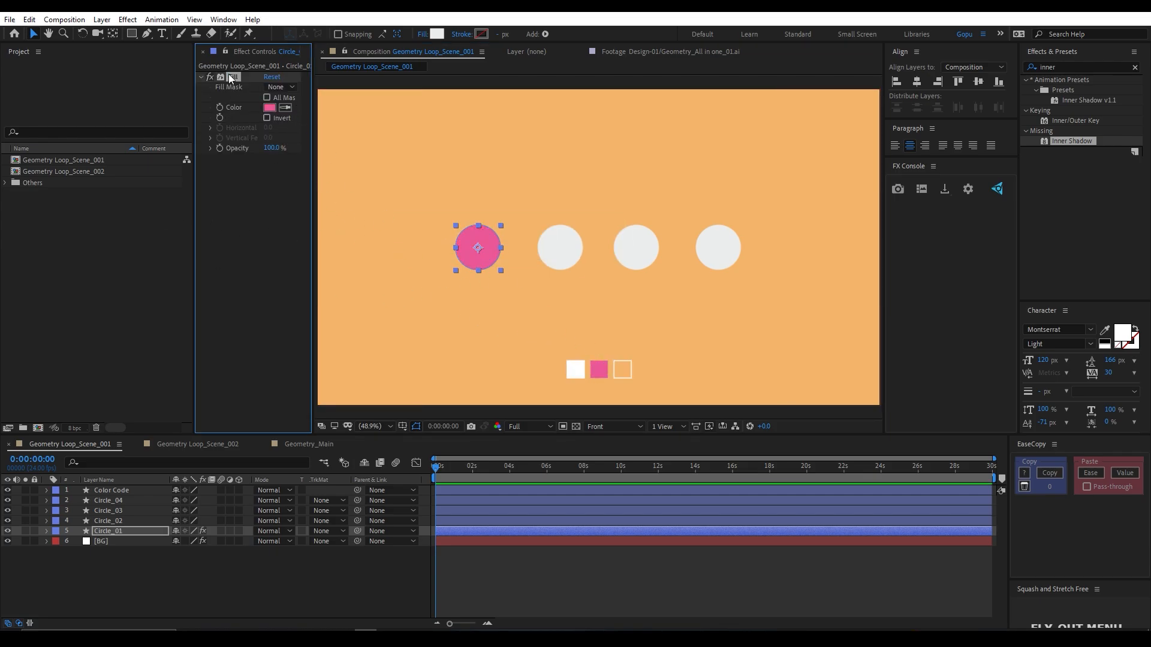
- Copy the pink Fill effect from Circle_01 onto Circle_02, Circle_03 and Circle_04
click(554, 250)
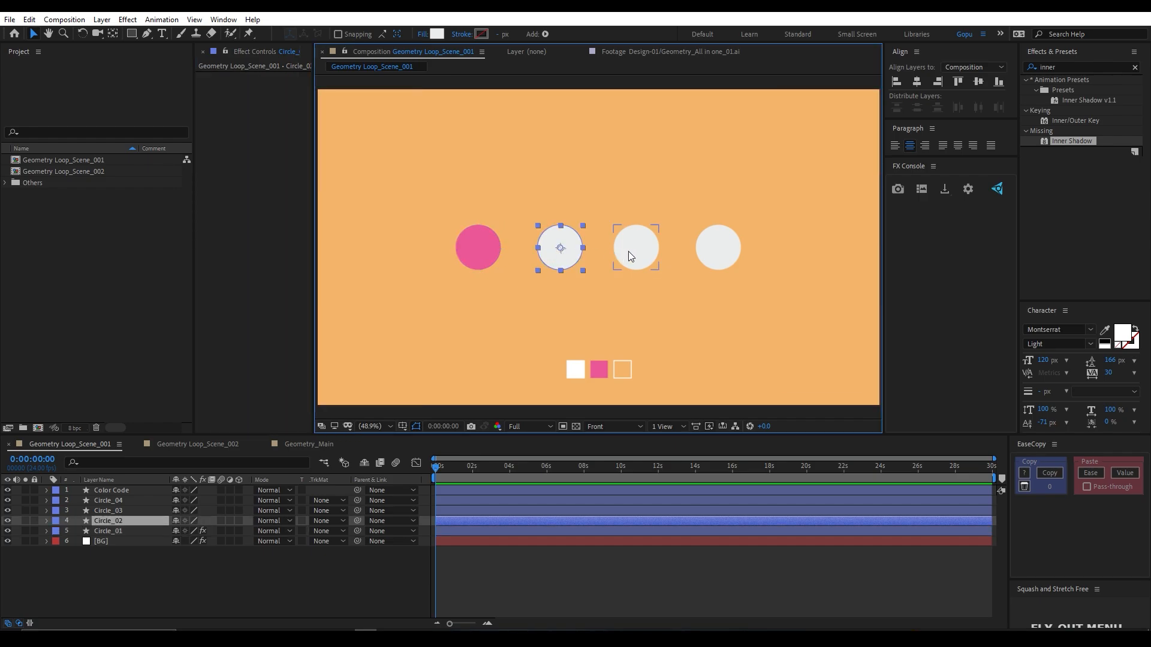
shift+click(629, 250)
shift+click(736, 254)
key(ctrl+v)
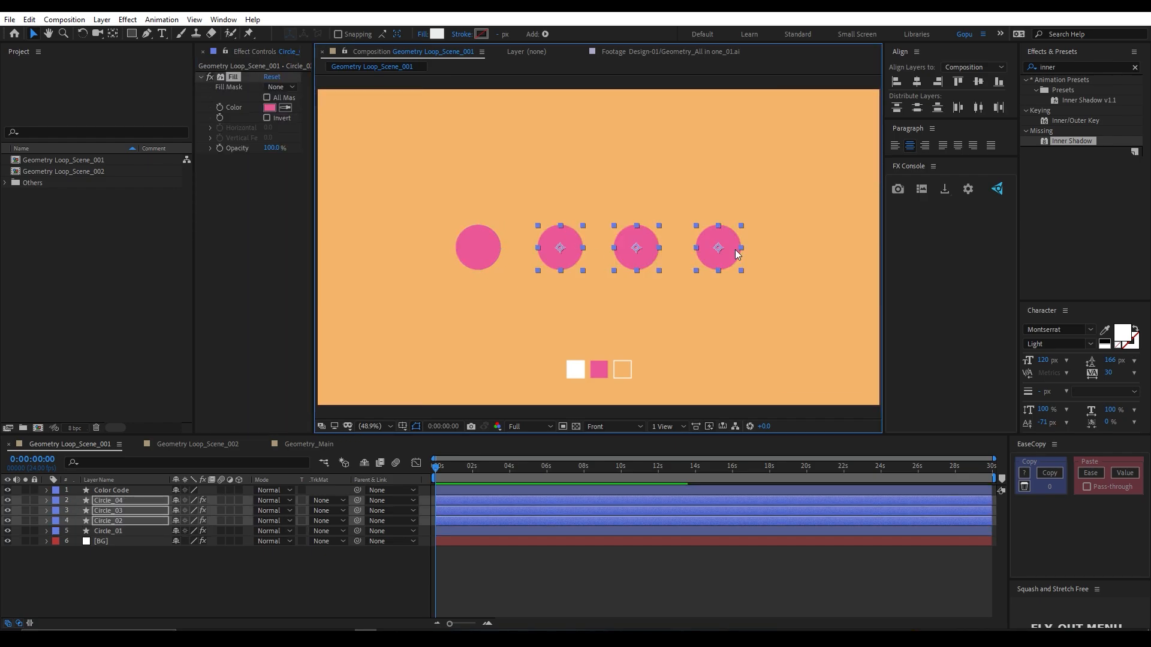
click(223, 570)
click(555, 246)
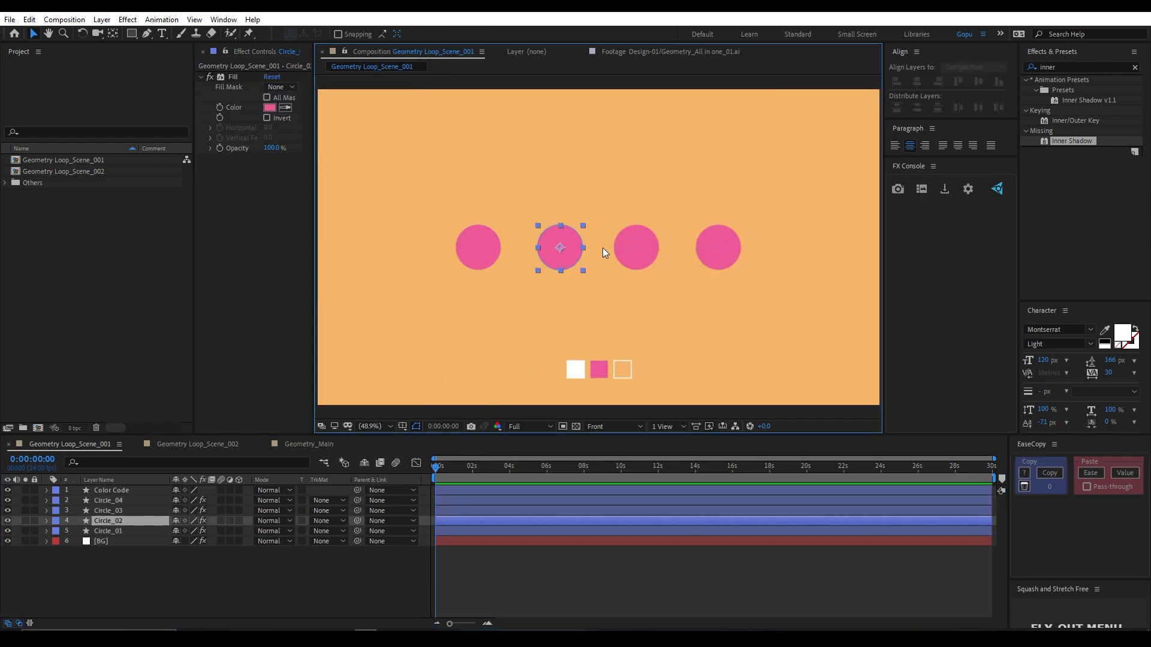
click(606, 247)
click(328, 589)
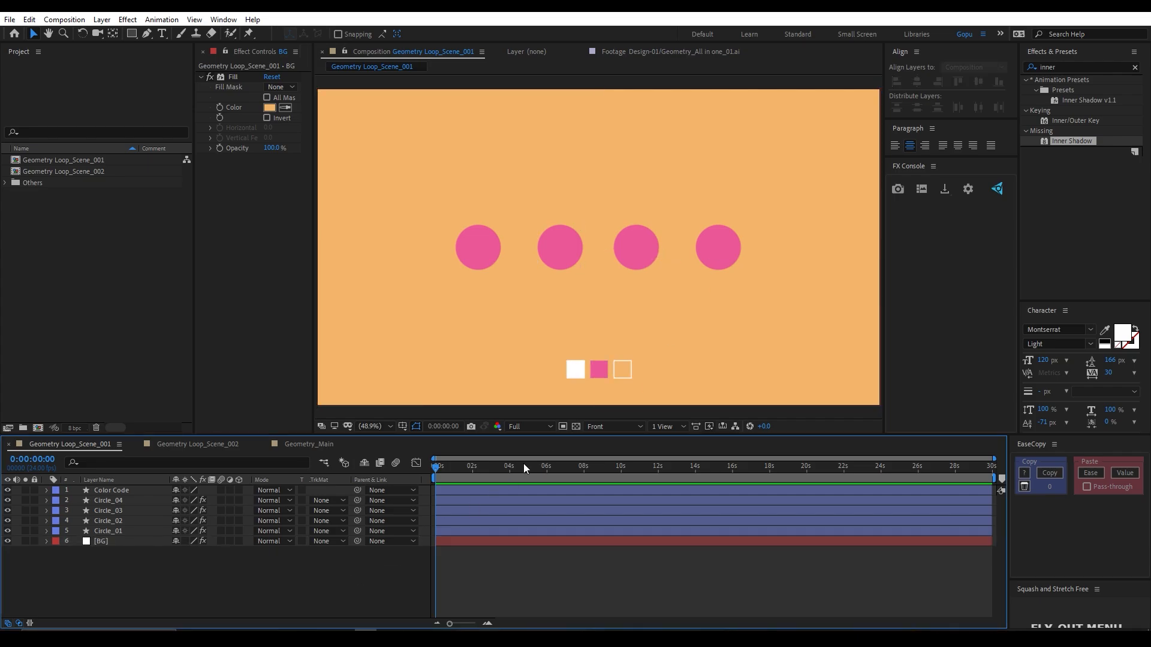
click(114, 510)
click(126, 491)
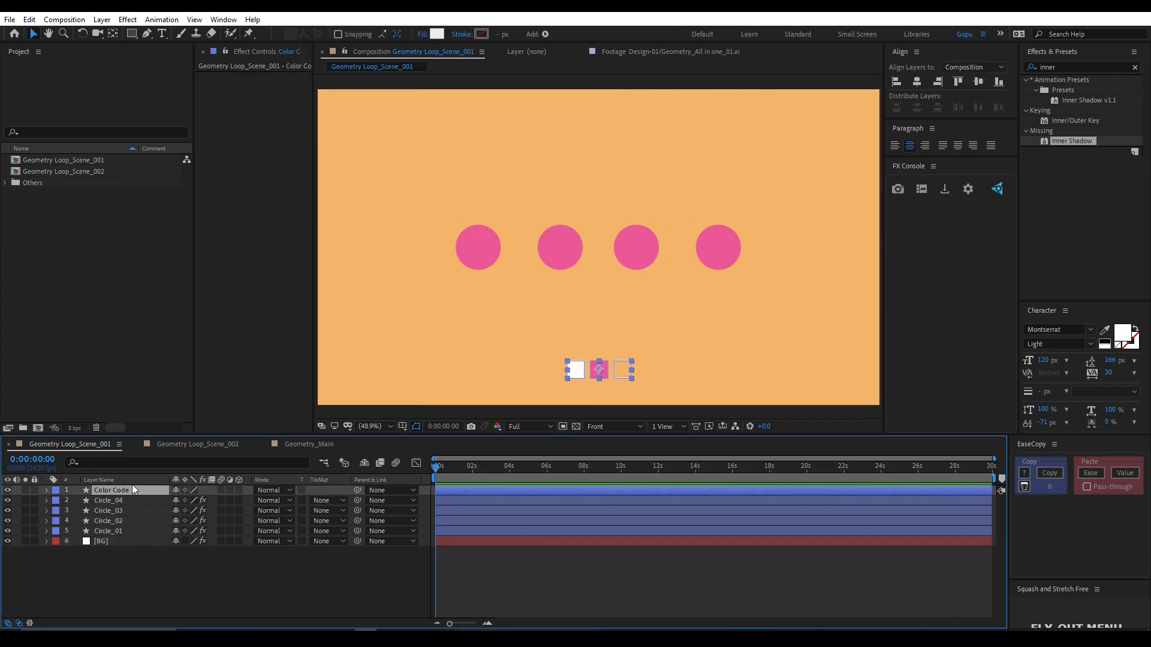
click(486, 257)
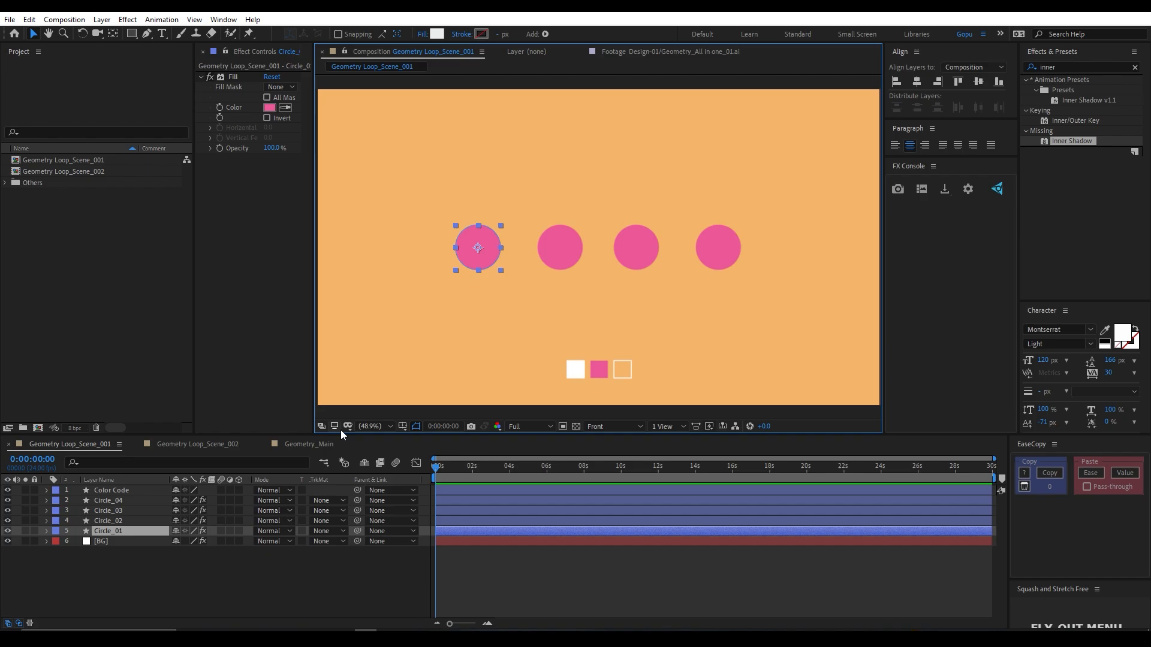
click(117, 560)
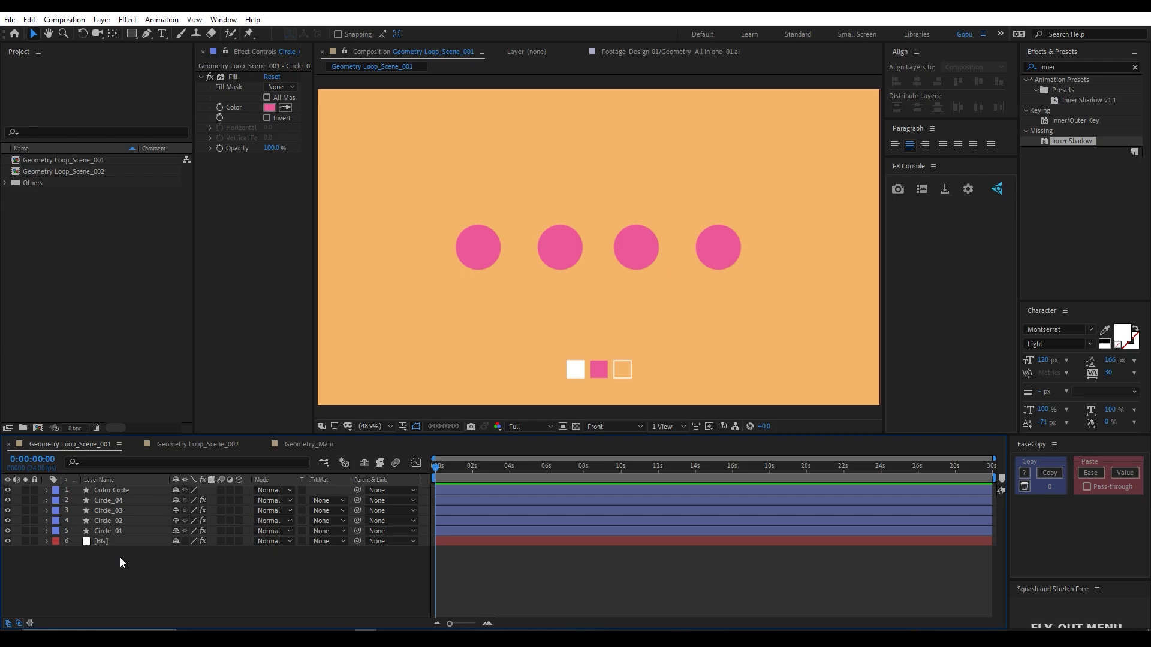
click(116, 521)
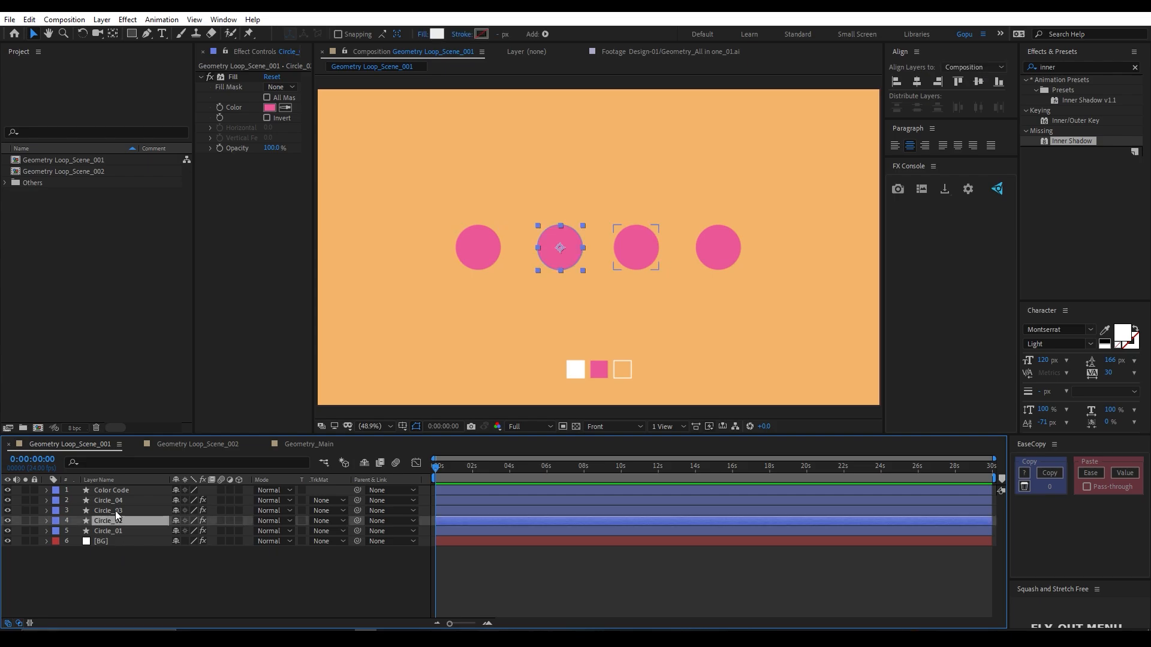
click(115, 508)
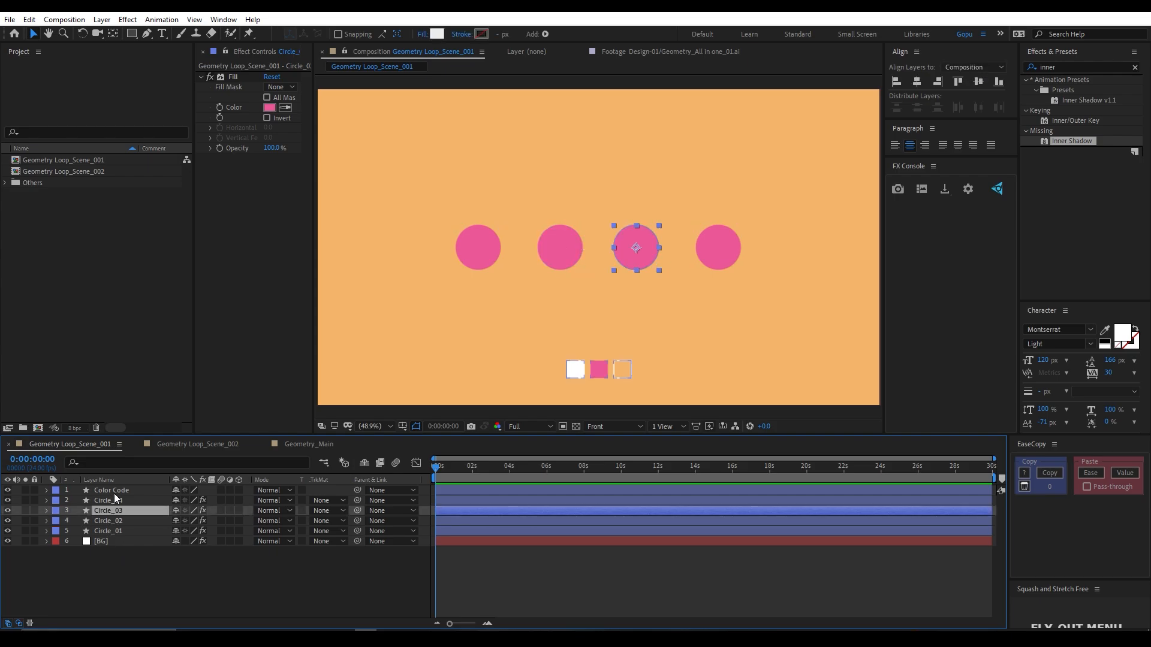
click(114, 493)
- Apply the Inner Shadow effect to Circle_01 and set its direction to -31°
click(108, 531)
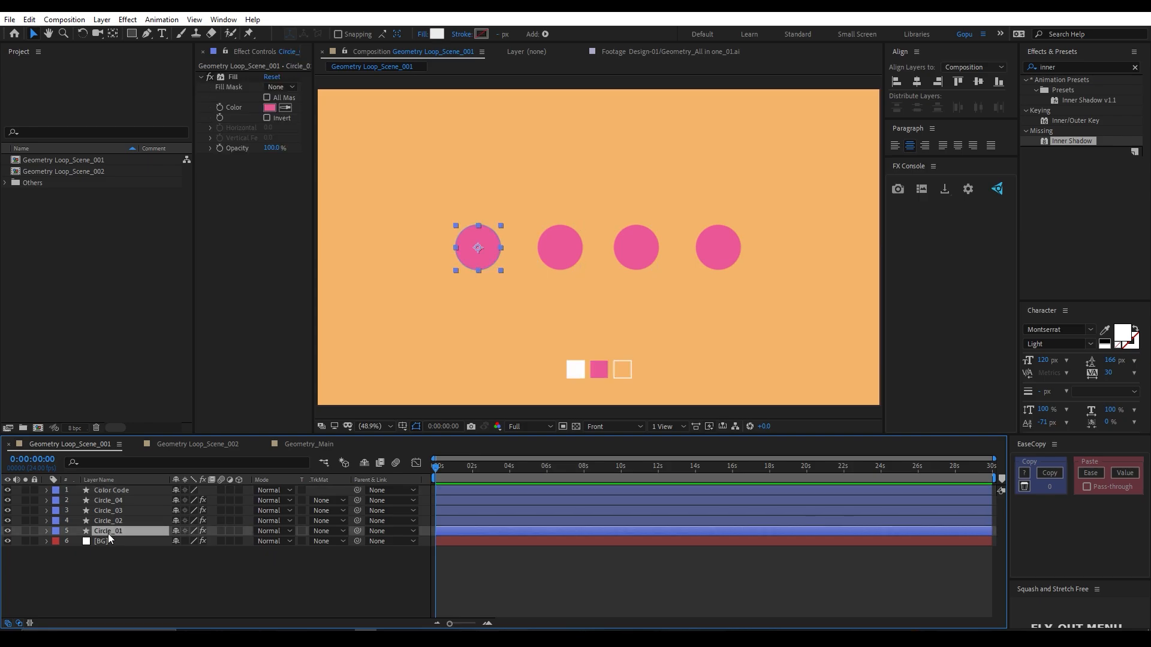
key(ctrl+space)
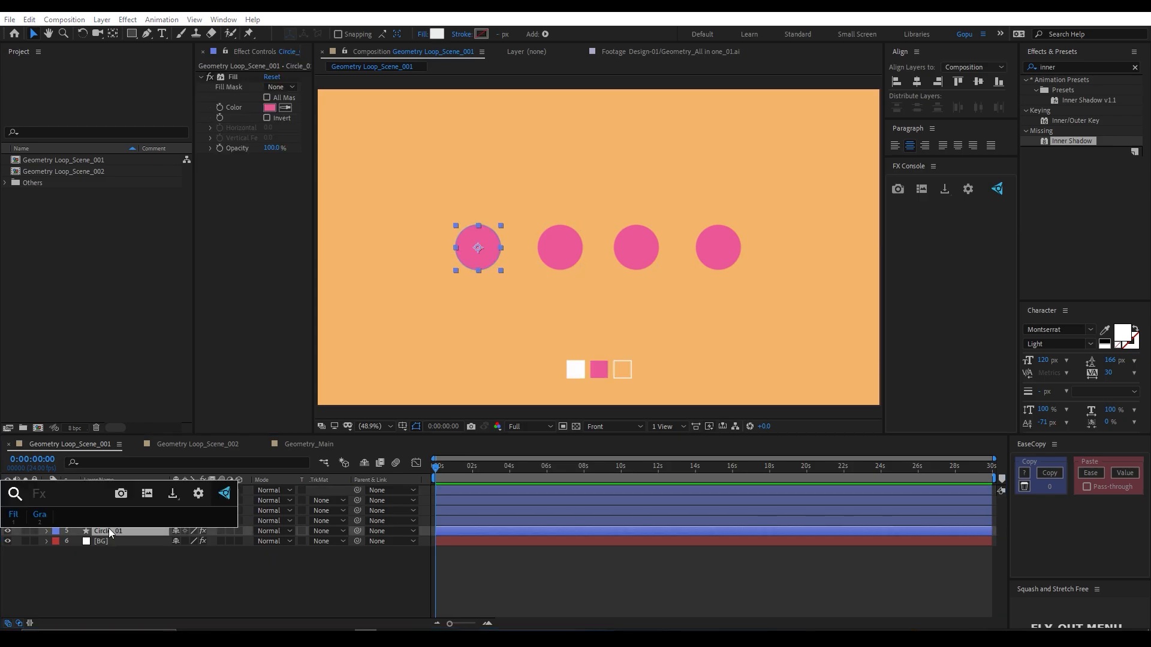
text(inner)
click(119, 537)
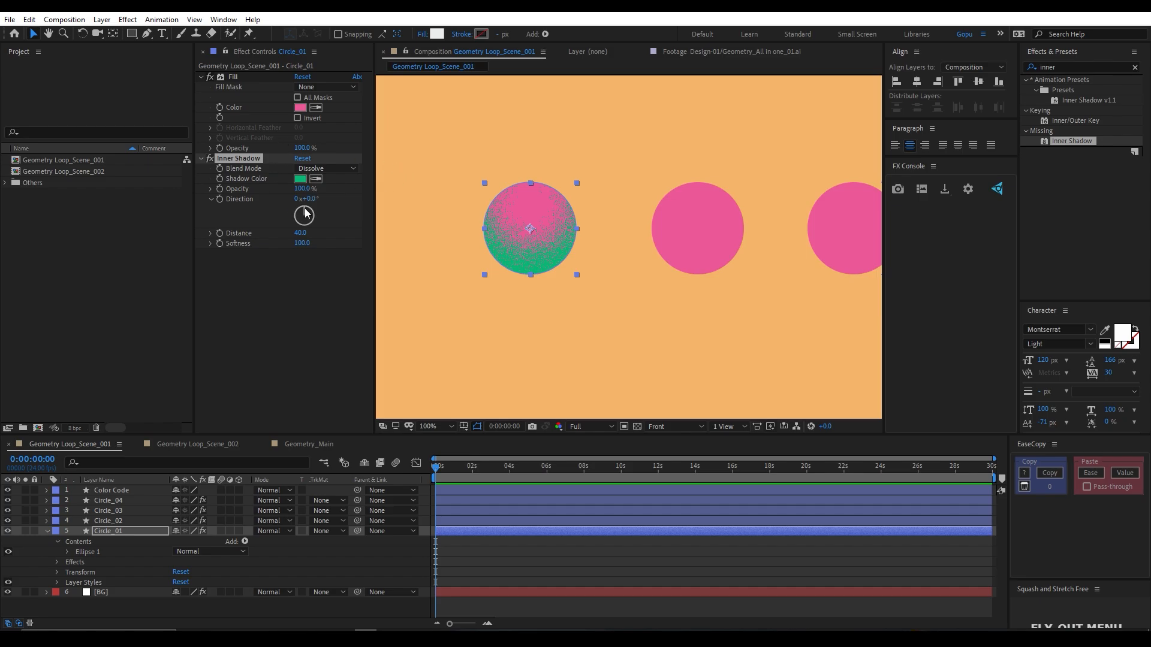
drag(304, 210, 294, 205)
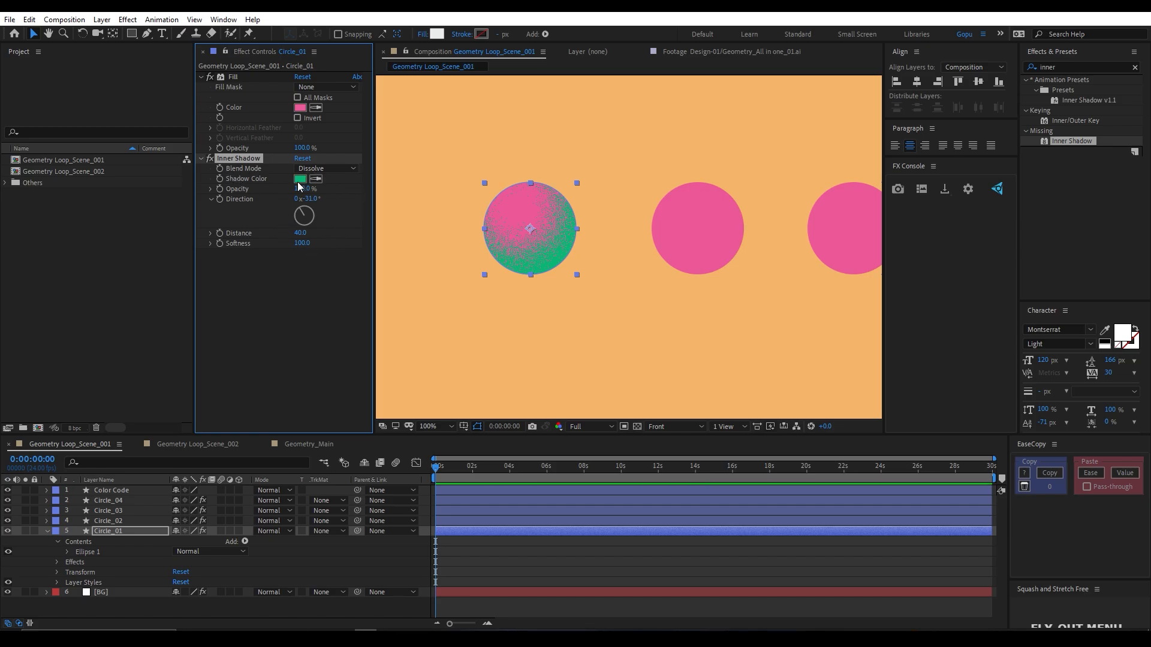
- Sample the circle's pink fill as the inner shadow color and lighten it to FF7CB4
click(315, 179)
click(300, 109)
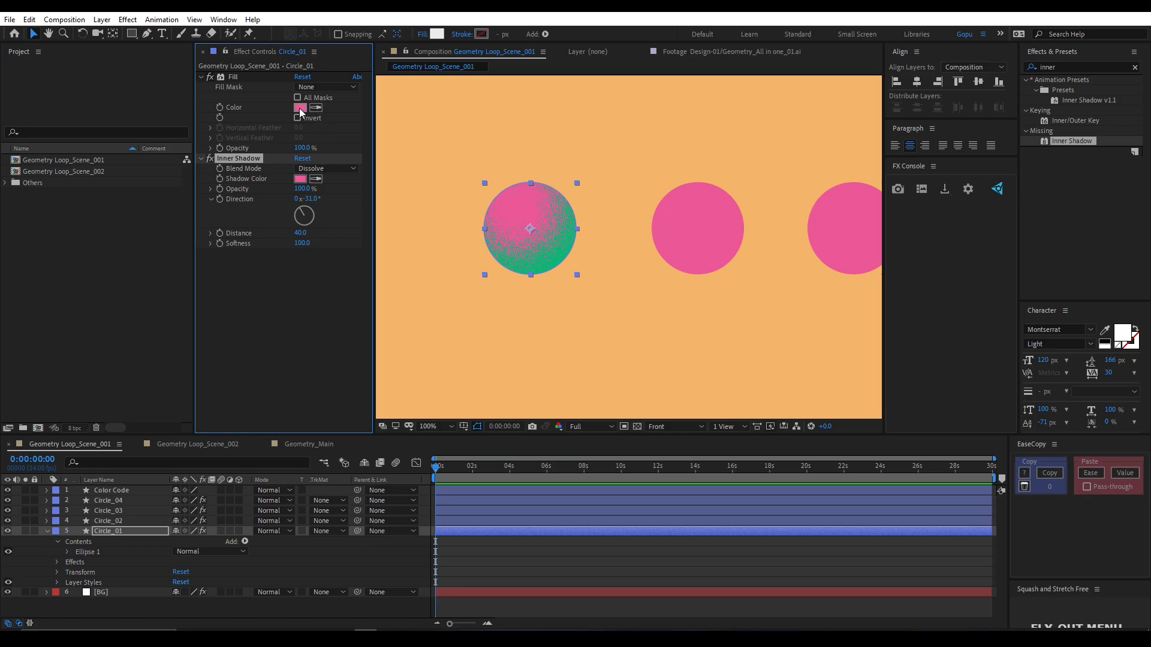
click(299, 179)
drag(114, 247, 94, 231)
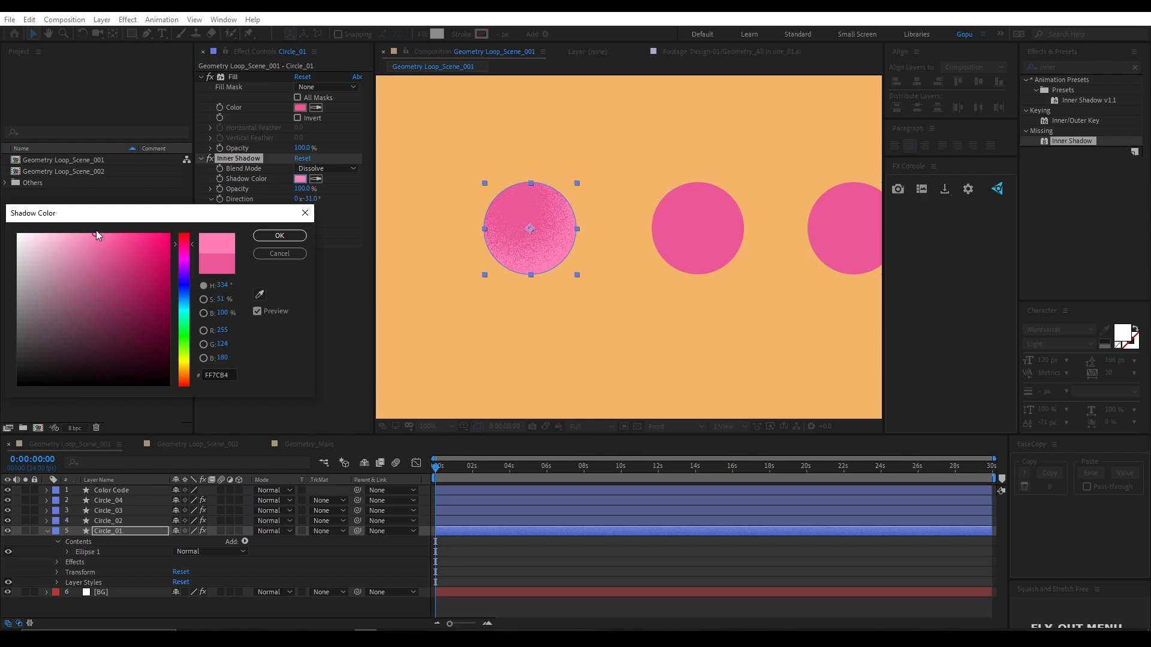
click(279, 235)
click(281, 289)
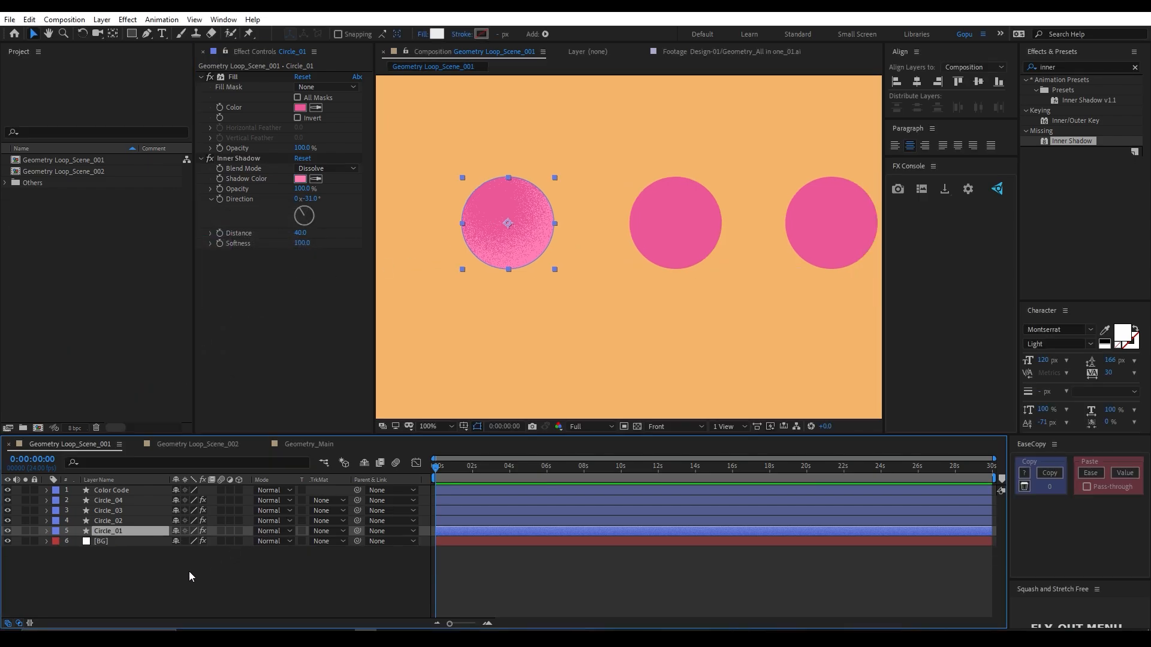
- Duplicate Circle_01 and move the copy directly below the original in the layer stack
click(189, 571)
click(131, 532)
click(501, 207)
key(ctrl+d)
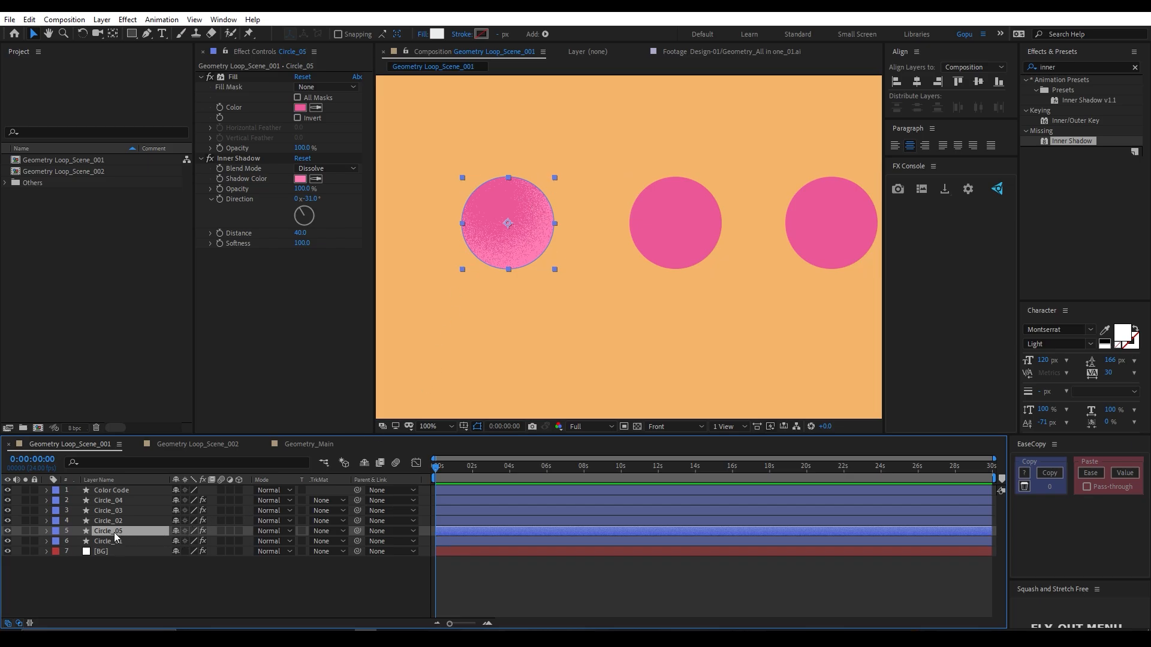
drag(117, 547, 114, 544)
- Rename the duplicated circle layer as Circle_01_Shadow
key(Return)
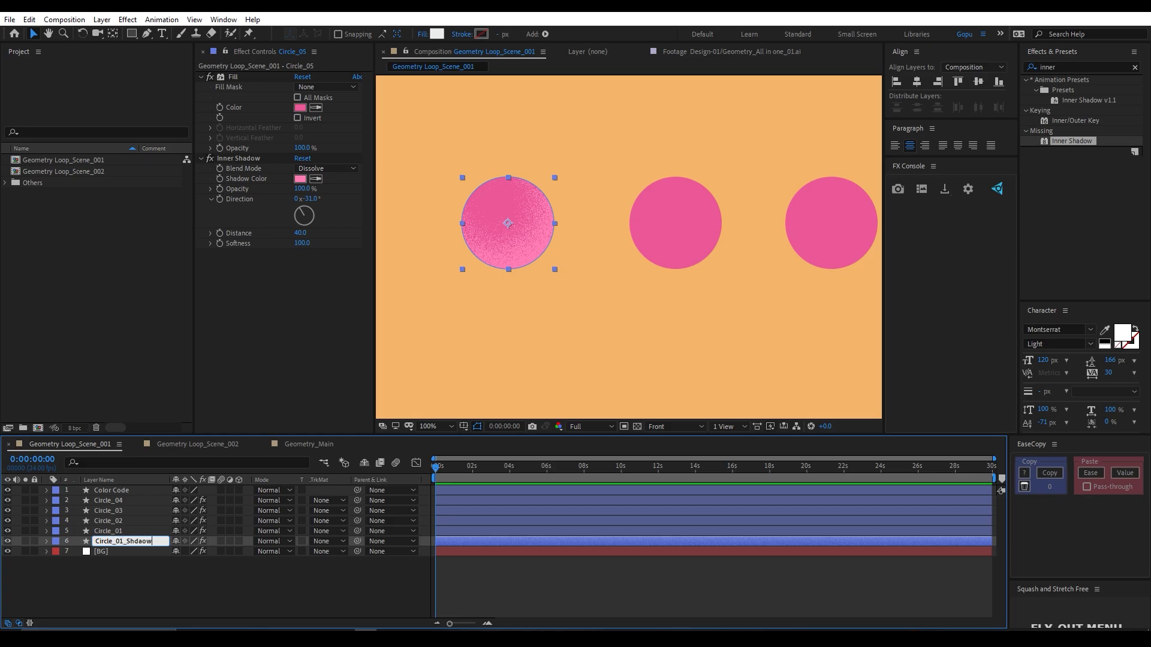
key(Return)
key(Return)
click(163, 544)
text(adow)
key(Return)
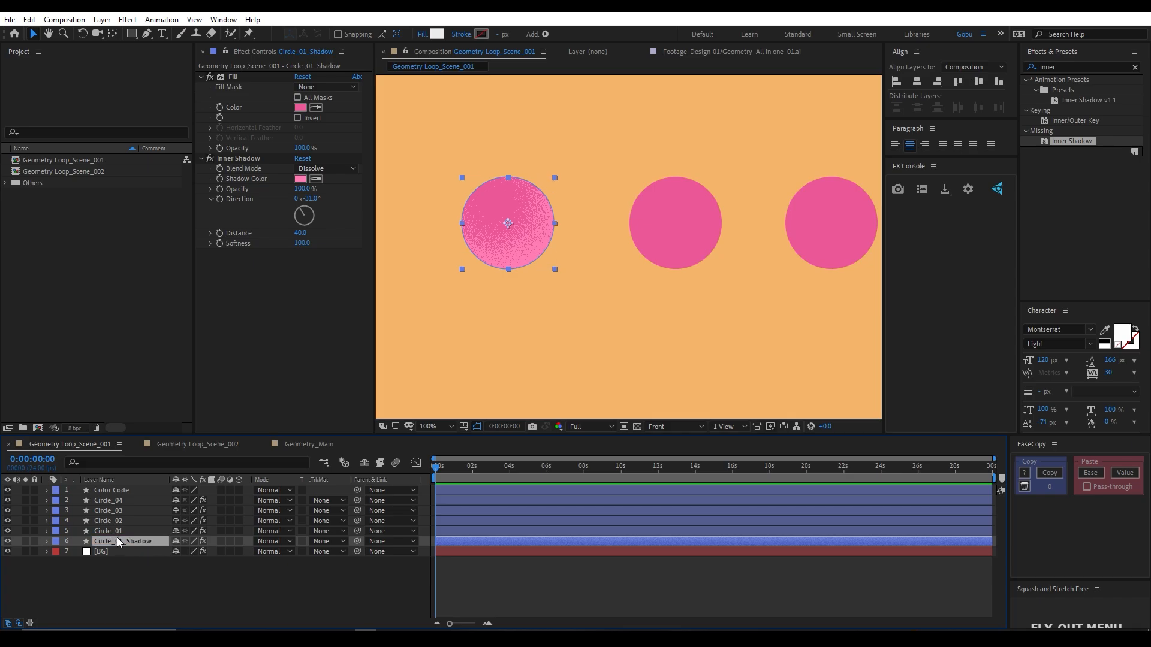
- Remove the layer styles and the Inner Shadow effect from the Circle_01_Shadow layer
click(47, 543)
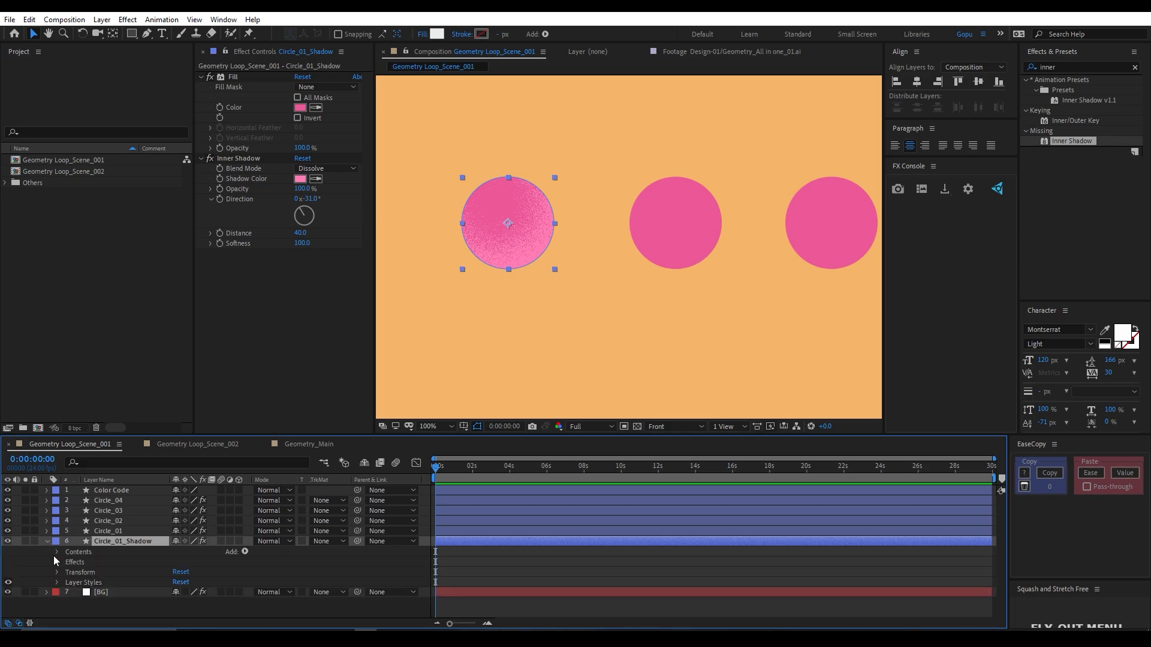
click(86, 581)
key(Delete)
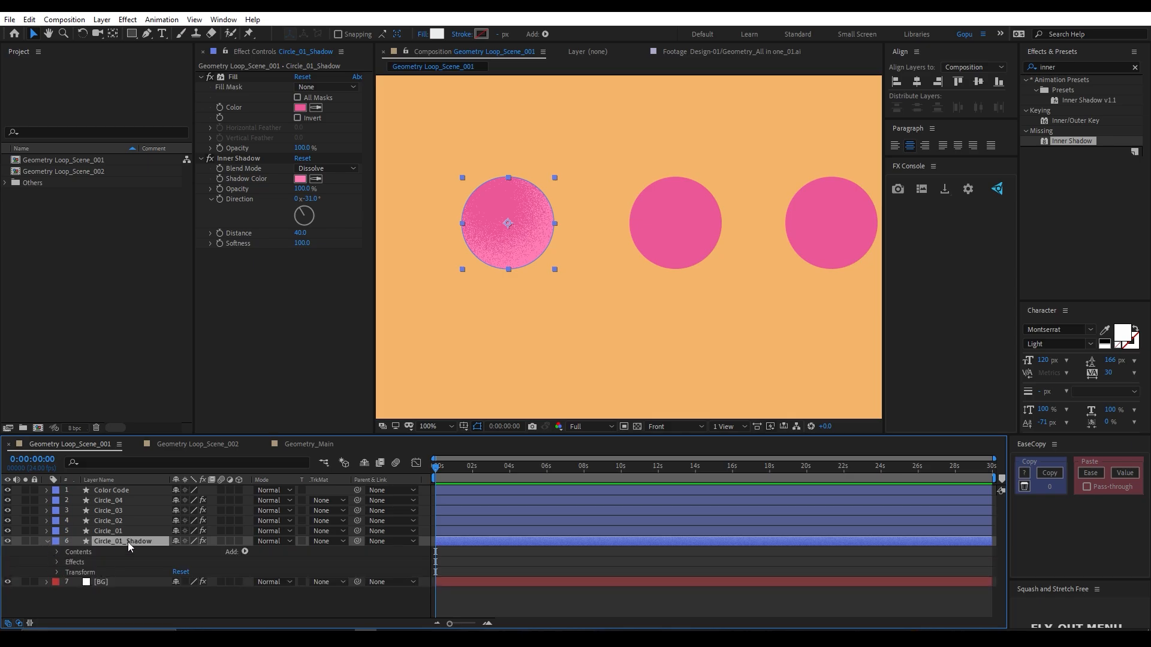
click(253, 160)
key(Delete)
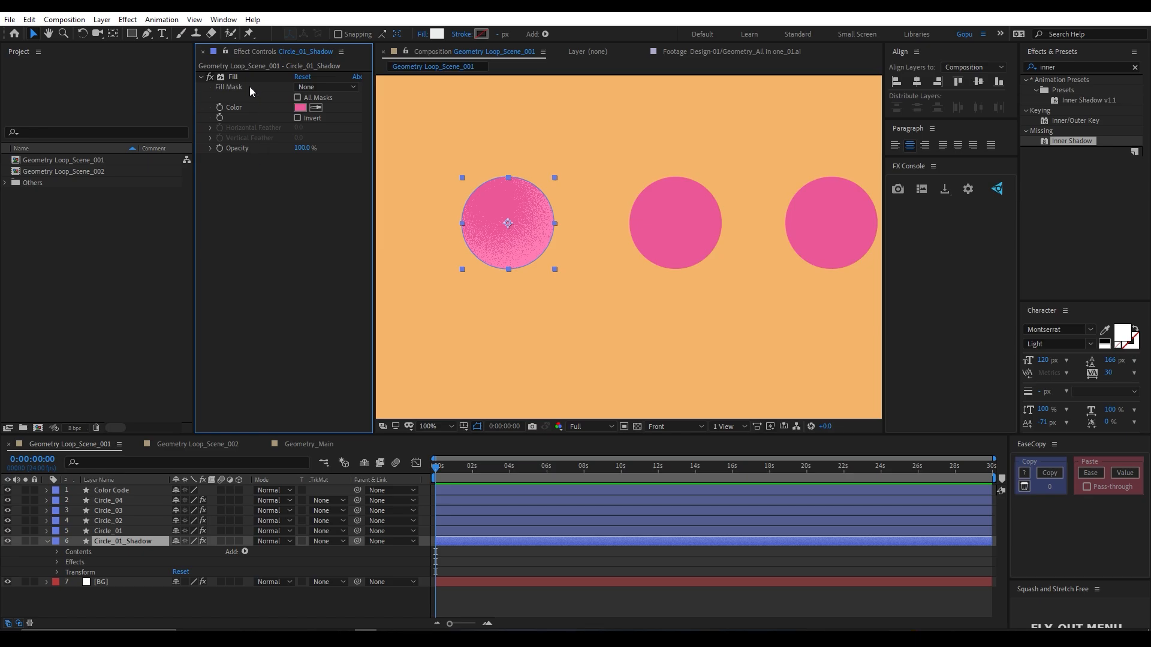
- Nudge Circle_01_Shadow slightly right and down so it peeks out from under Circle_01 at the lower right
key(shift+Right)
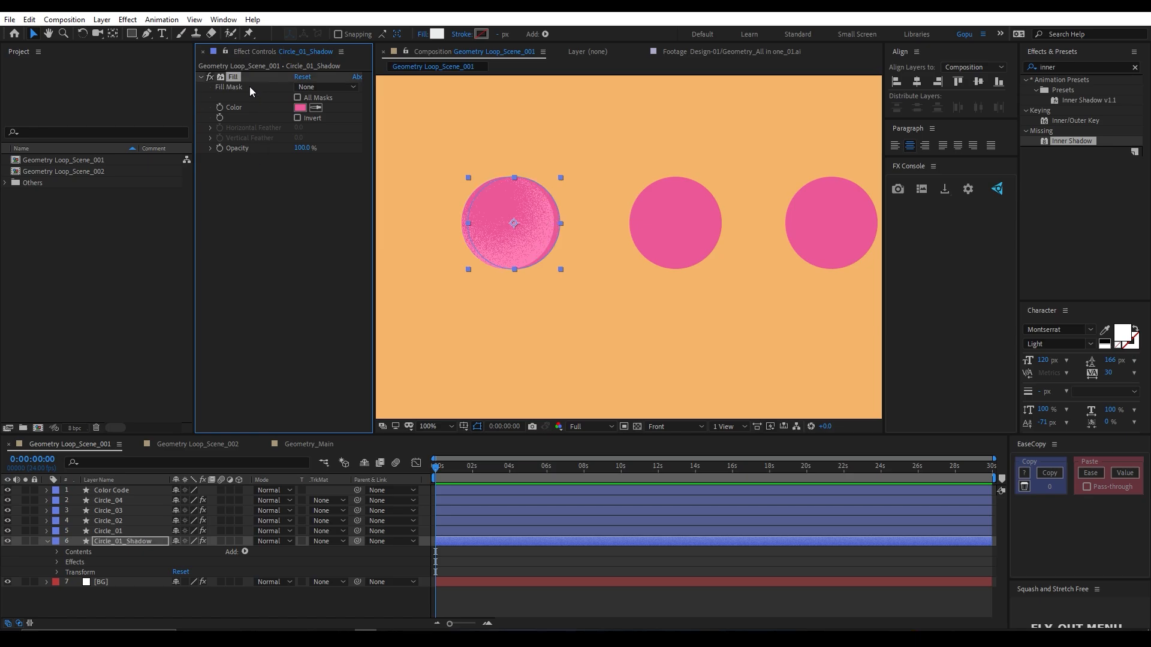
click(123, 541)
key(shift+Down)
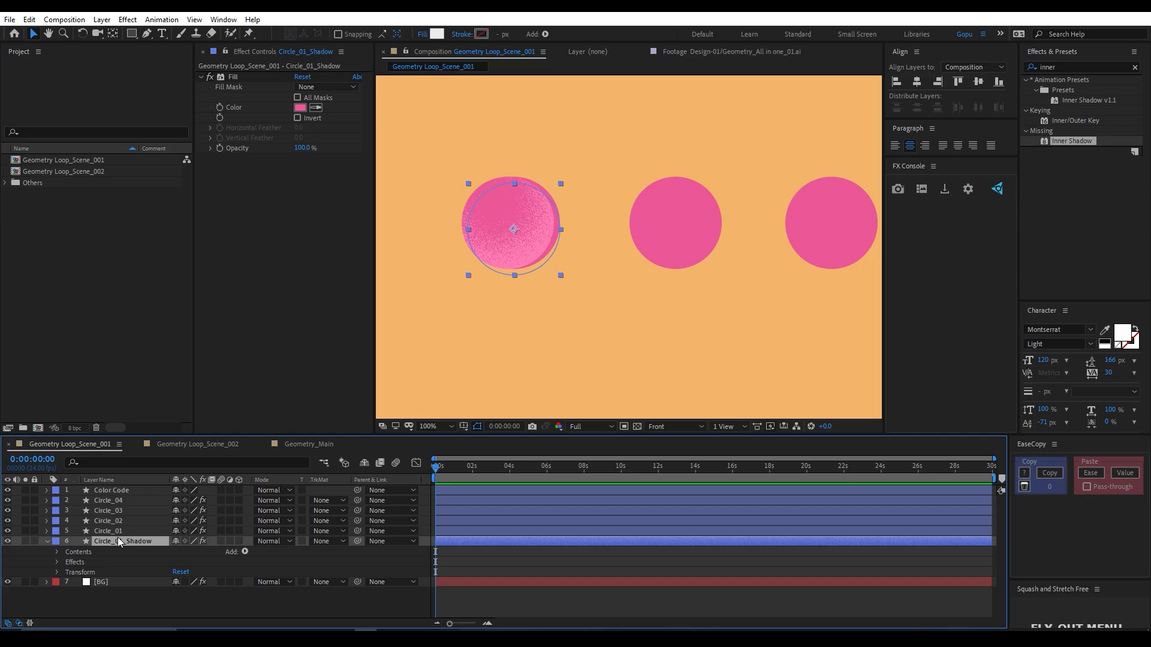
click(109, 541)
key(Left)
key(Left)
key(Up)
key(Up)
key(Up)
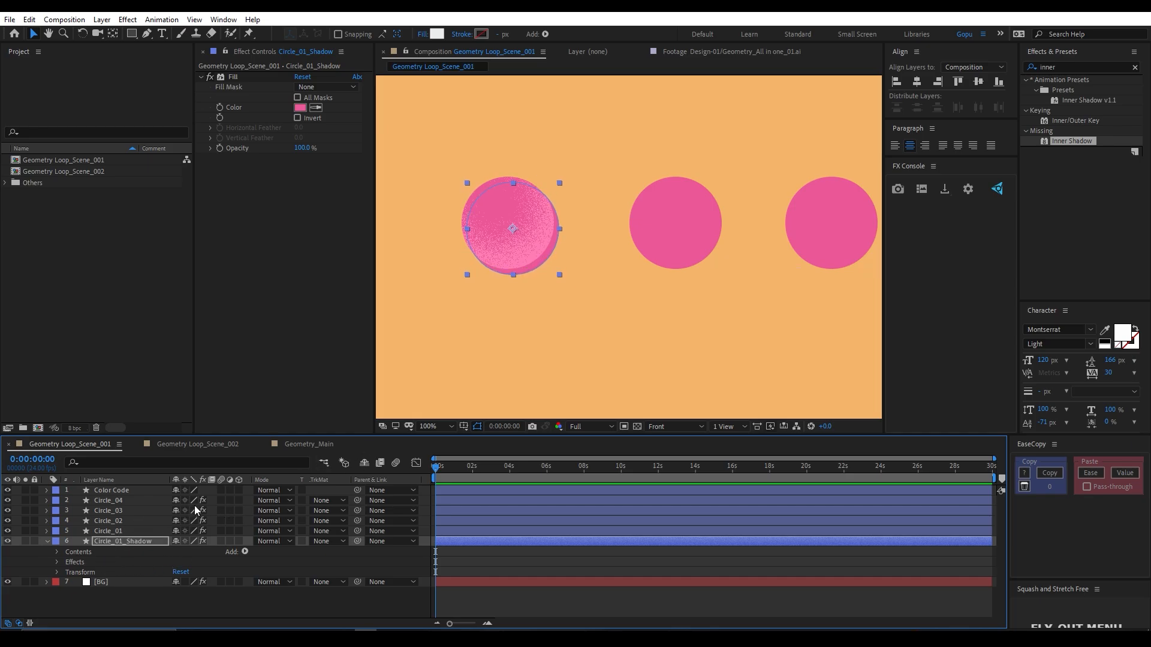
key(Up)
key(Left)
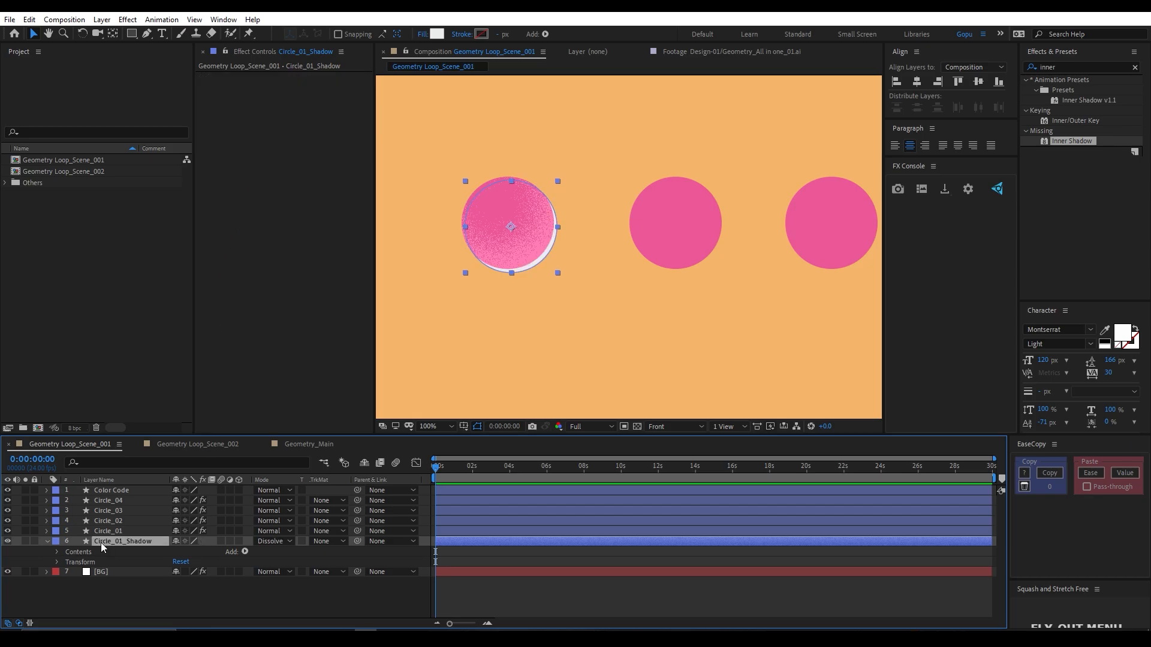
- Apply a shadow-only Drop Shadow to Circle_01_Shadow with 39% opacity, distance 1.0 and softness 12.0
key(ctrl+space)
text(dr)
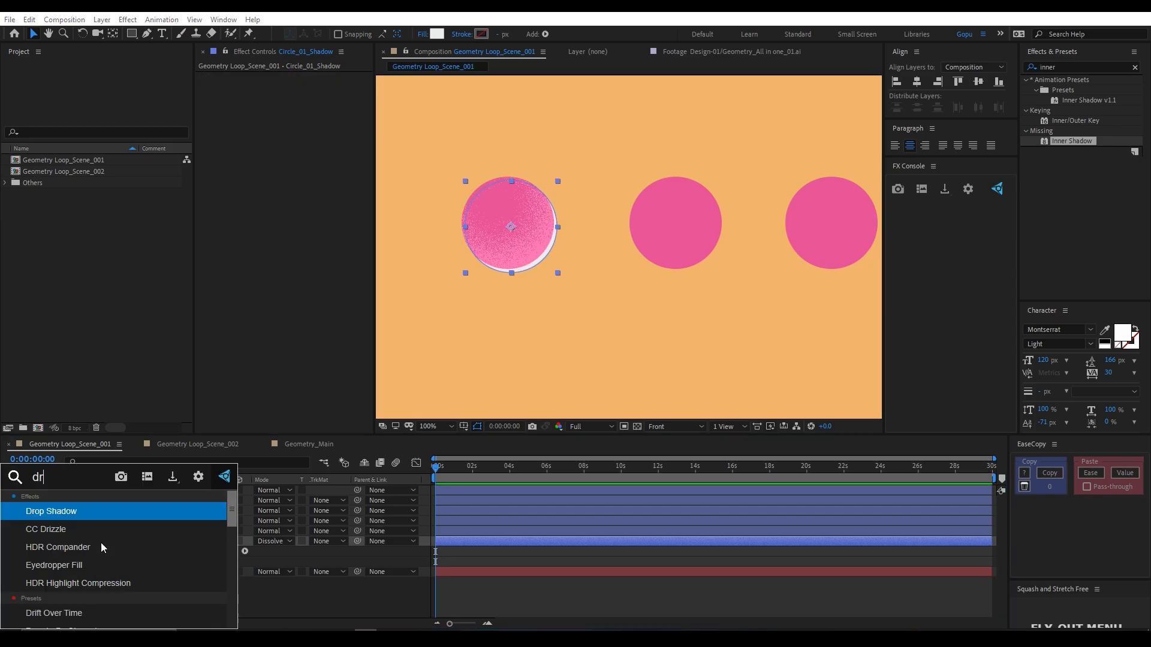
text(op)
click(70, 509)
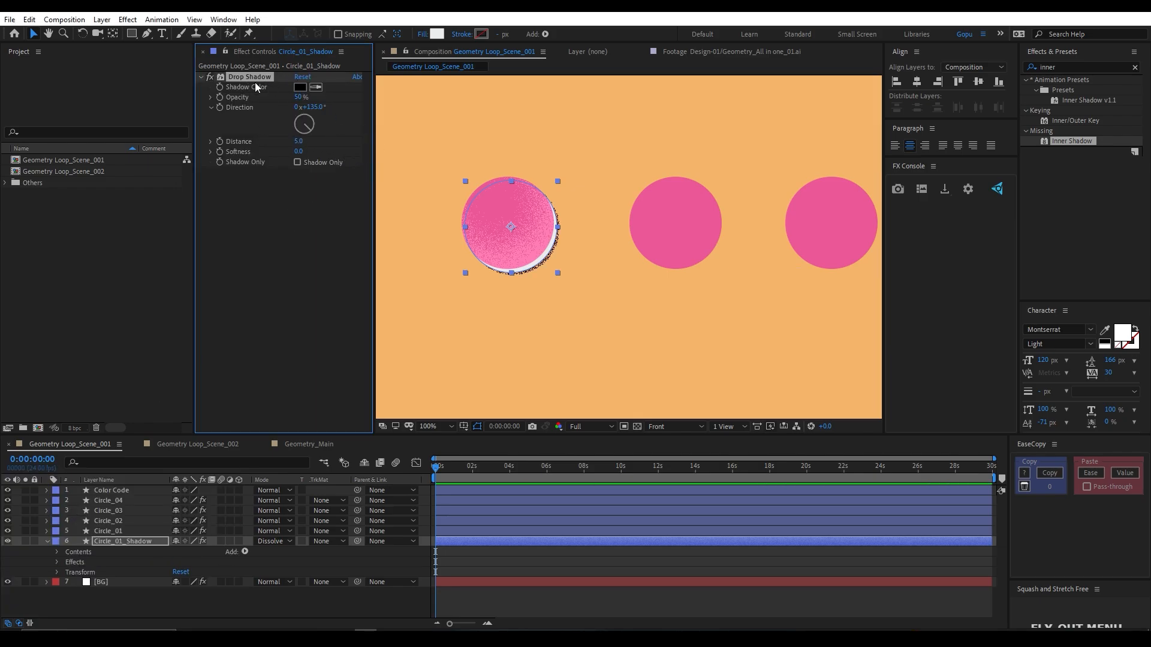
click(297, 163)
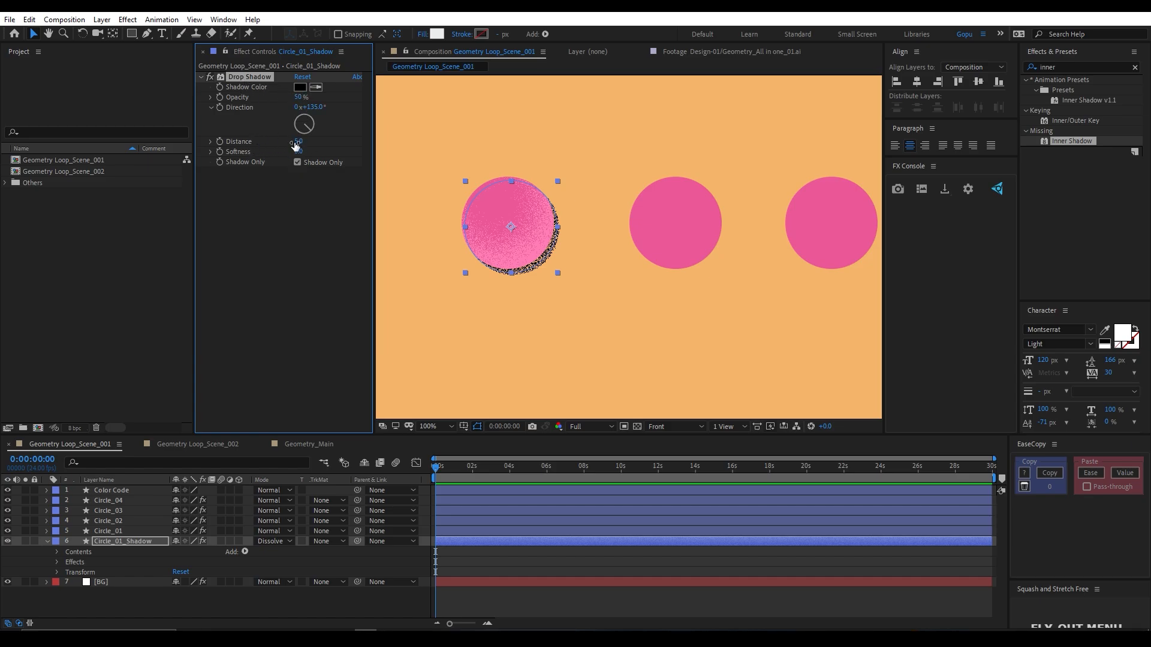
drag(300, 97, 289, 100)
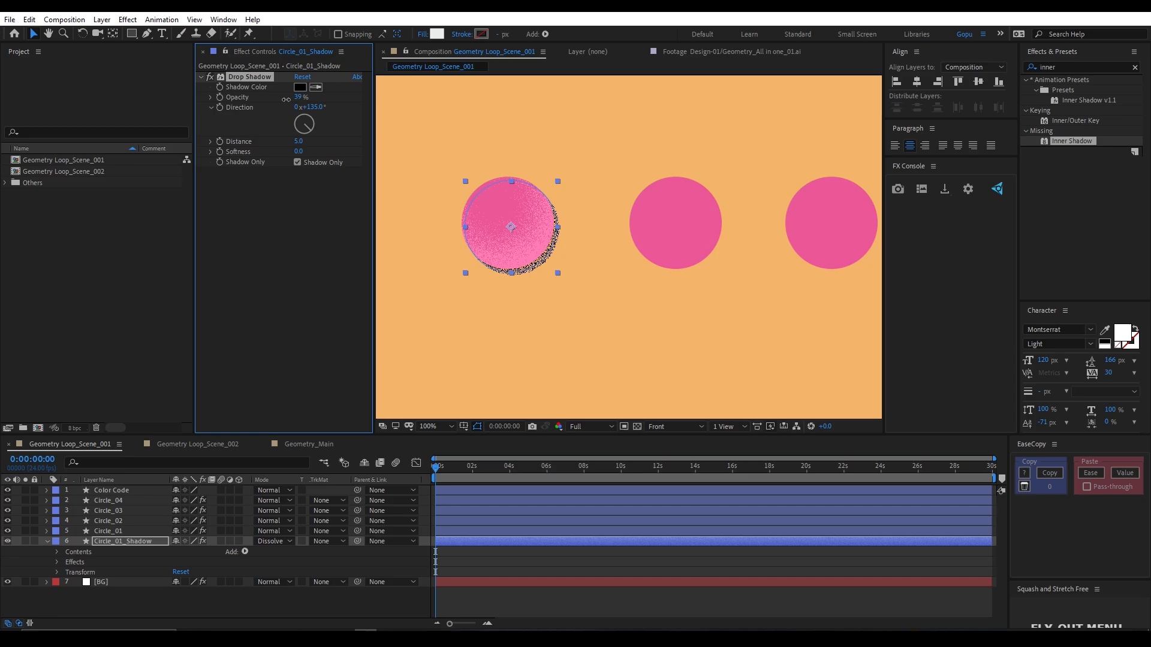
mouse_move(299, 142)
mouse_down()
mouse_move(289, 142)
mouse_move(304, 151)
mouse_up()
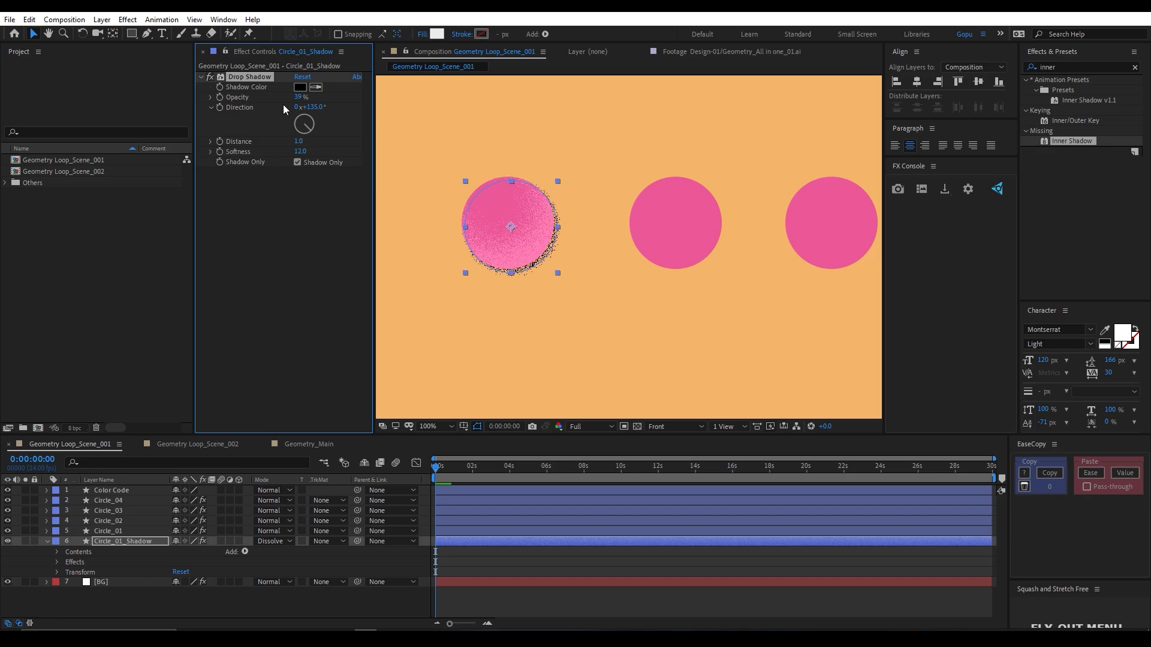
- Set the drop shadow color to a very pale pink, about FFEAEA, and check the shadow around the circle
click(300, 87)
mouse_move(24, 276)
mouse_down()
mouse_move(12, 264)
mouse_move(23, 233)
mouse_up()
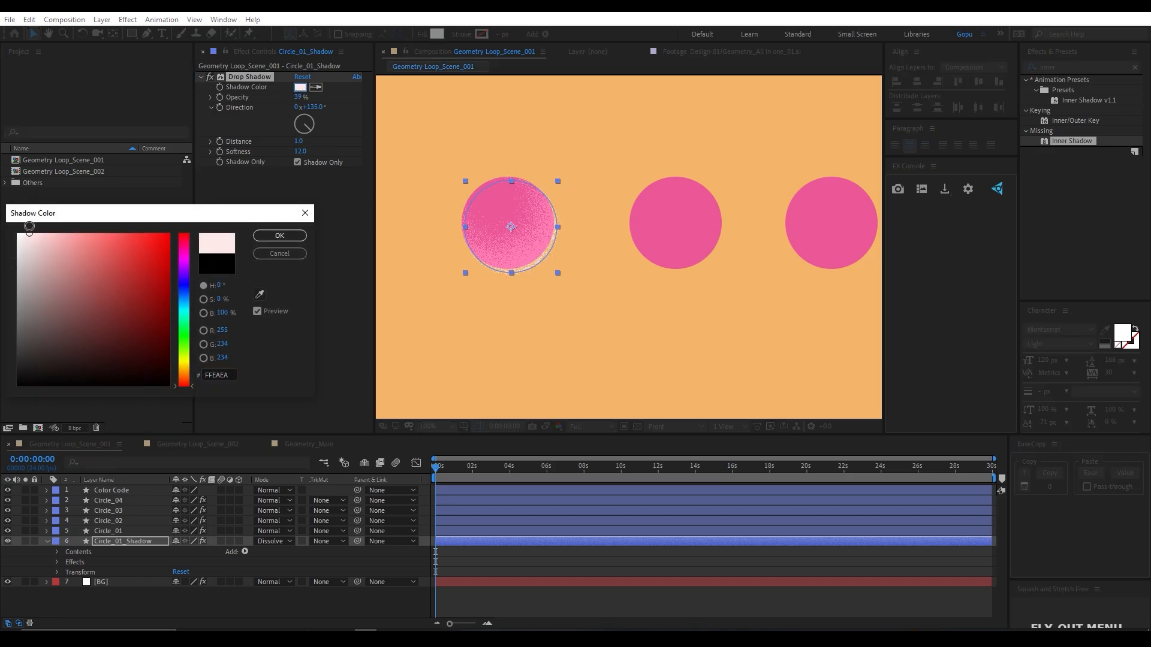
click(279, 236)
click(384, 582)
click(395, 609)
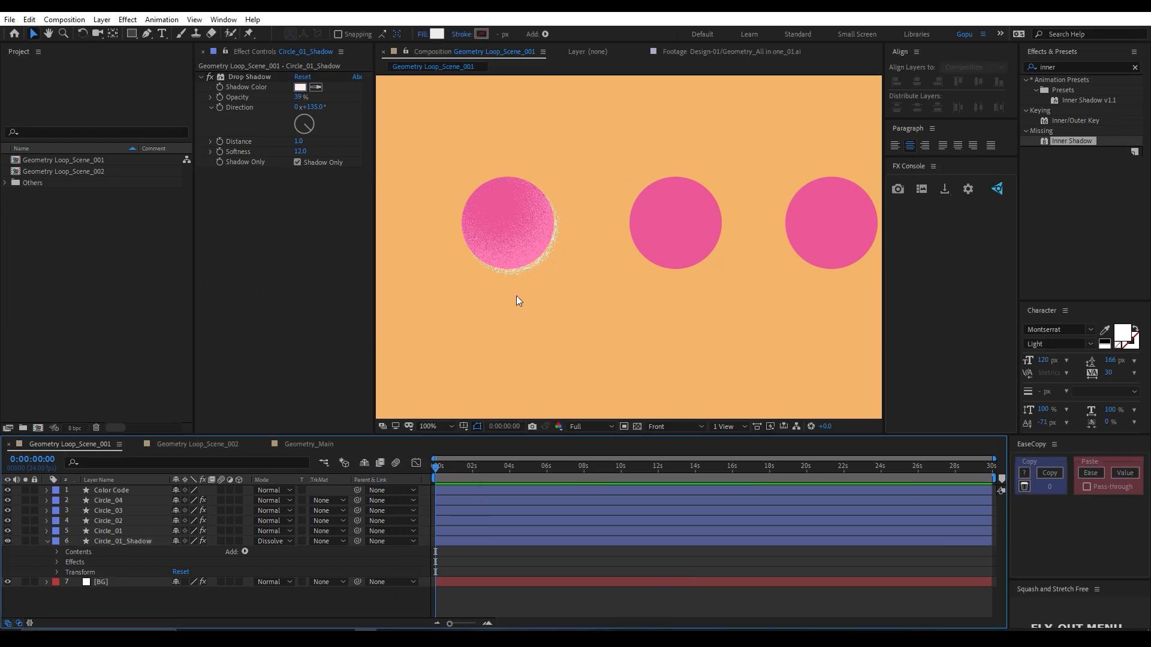
scroll(521, 283, down, 1)
drag(548, 298, 520, 297)
scroll(518, 282, up, 1)
click(126, 542)
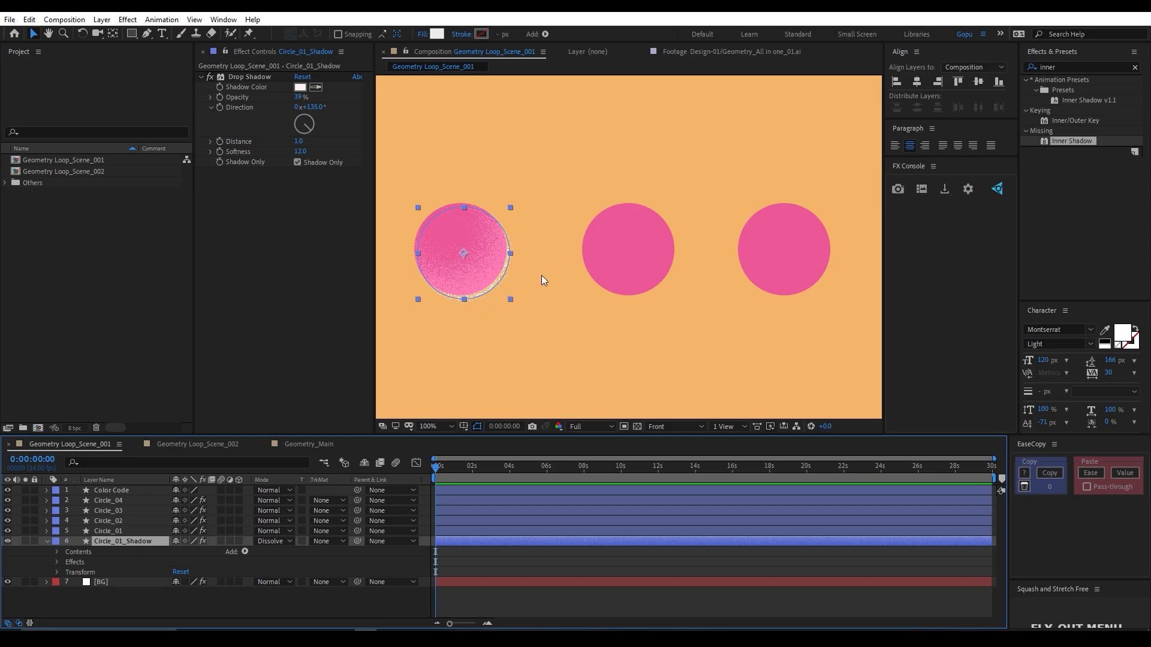
scroll(544, 281, down, 1)
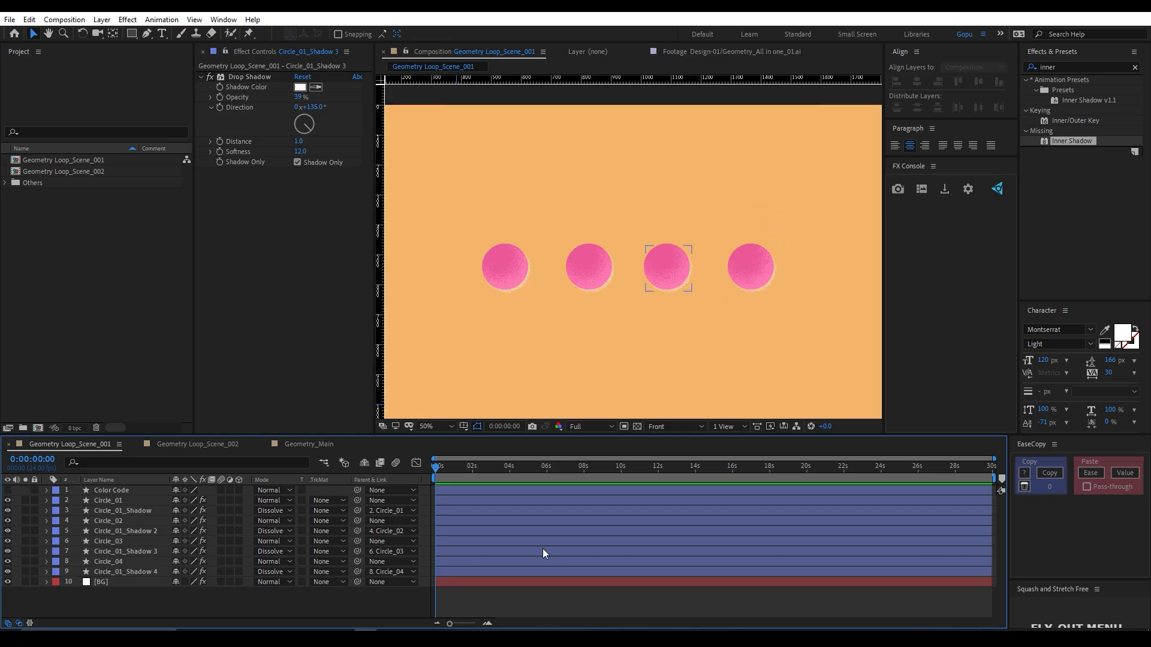
- Fit the composition in the viewer and apply the Inner Shadow effect to the BG layer
click(715, 418)
click(436, 426)
click(444, 226)
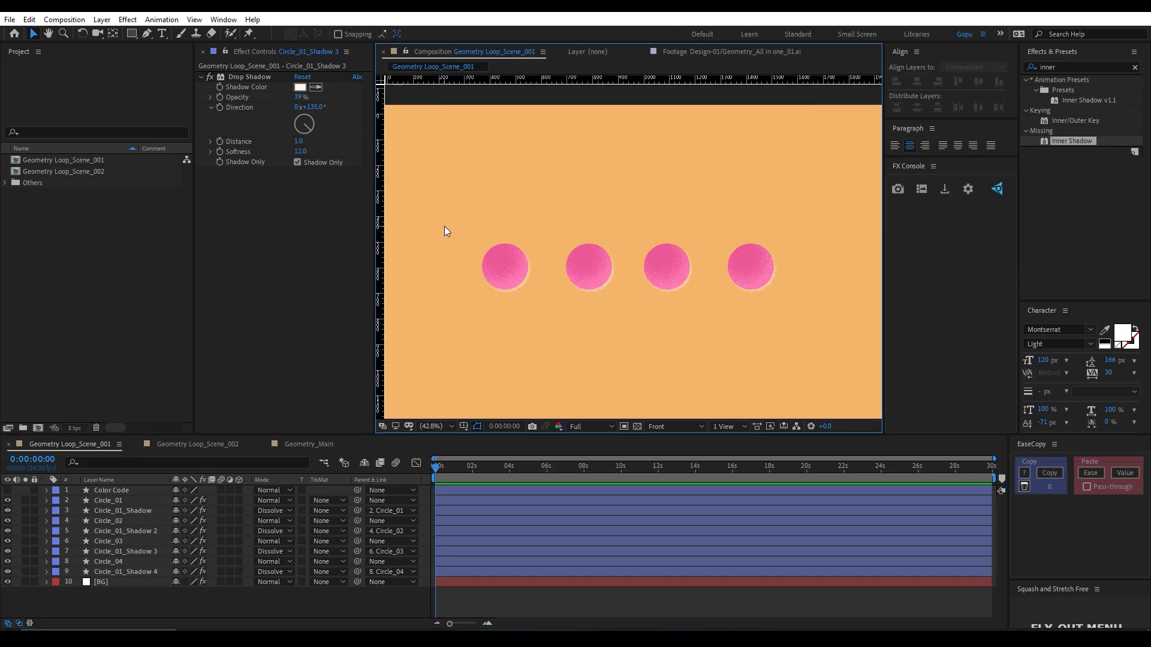
click(106, 582)
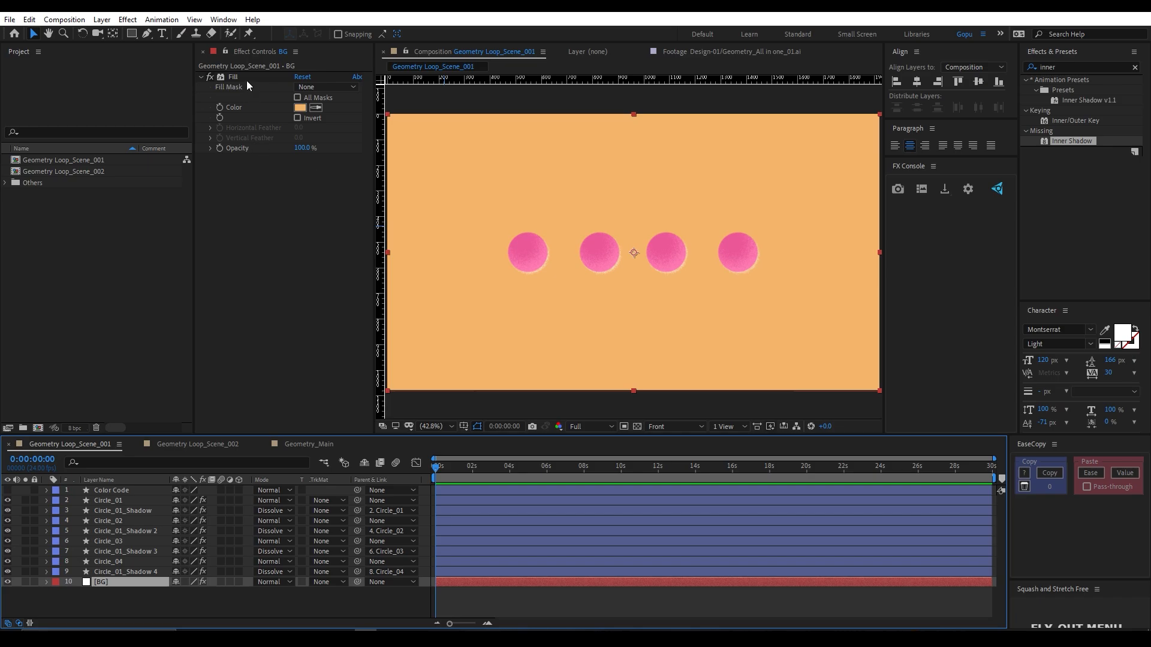
key(ctrl+space)
text(inn)
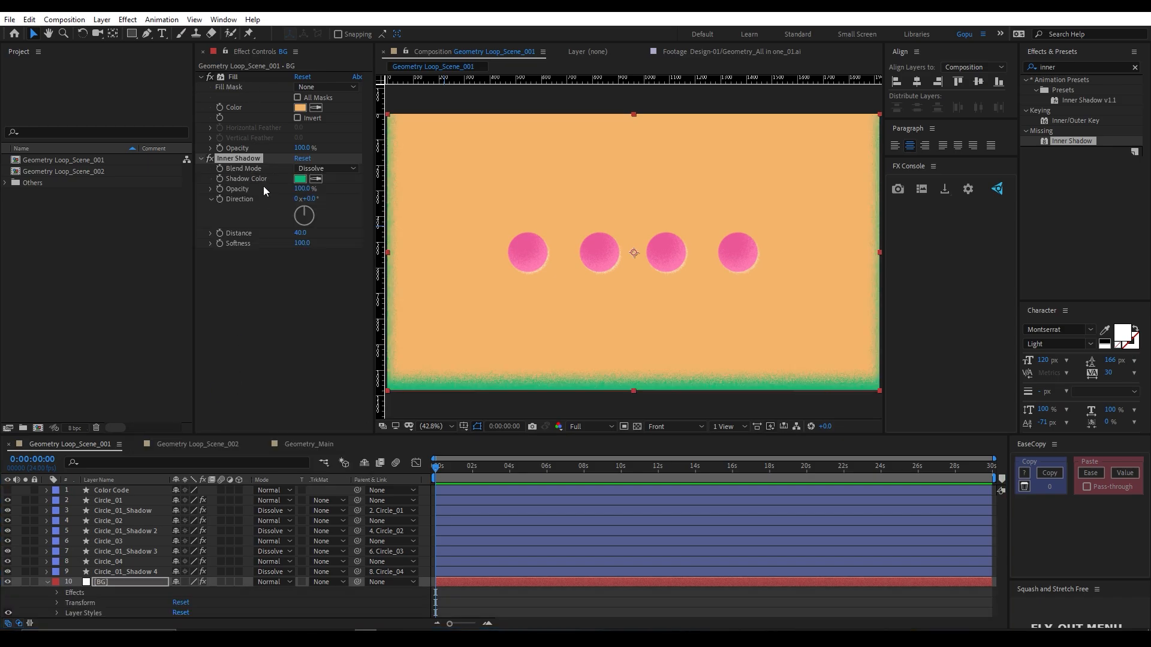
- Set the BG layer's inner shadow color to white, FFFFFF
click(302, 181)
drag(20, 263, 2, 226)
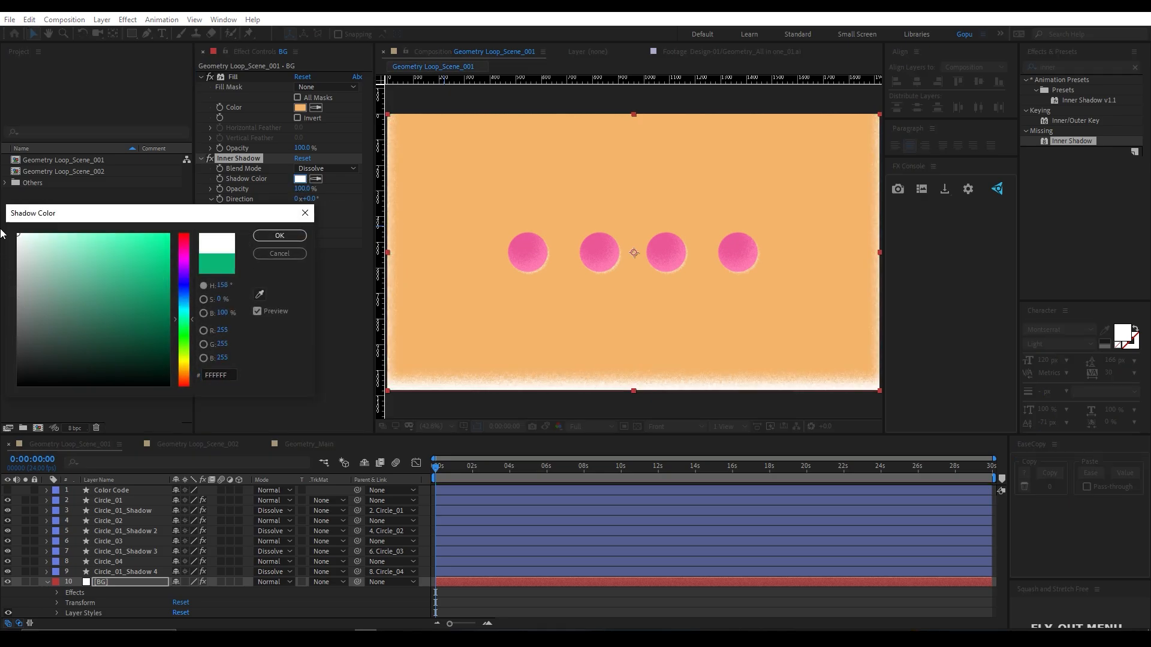
click(278, 236)
- Set the BG inner shadow's direction to -48°, distance to 192, softness to 1170 and opacity to 40%
drag(295, 209, 396, 239)
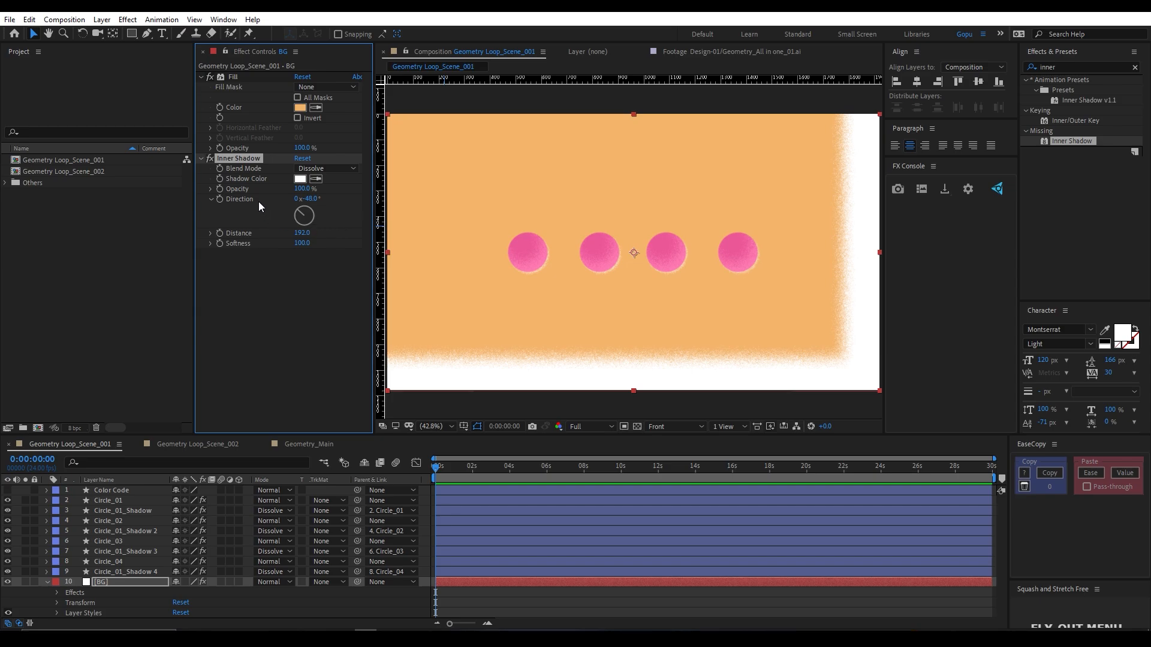
drag(300, 243, 821, 290)
drag(303, 189, 264, 191)
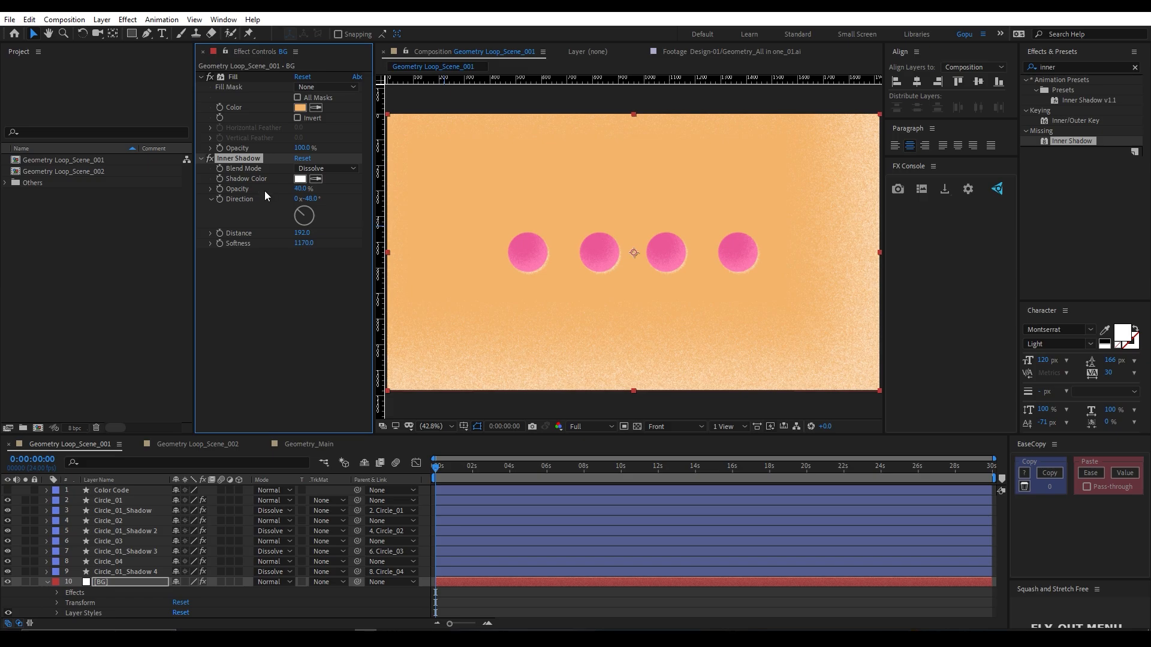
click(322, 603)
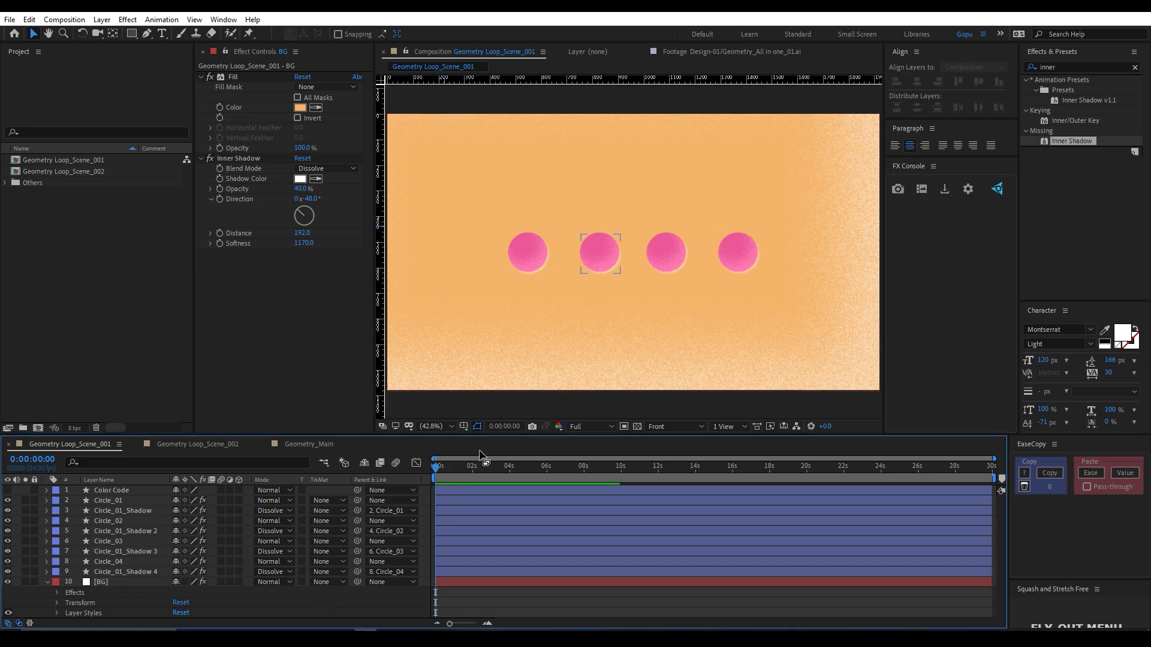
click(258, 319)
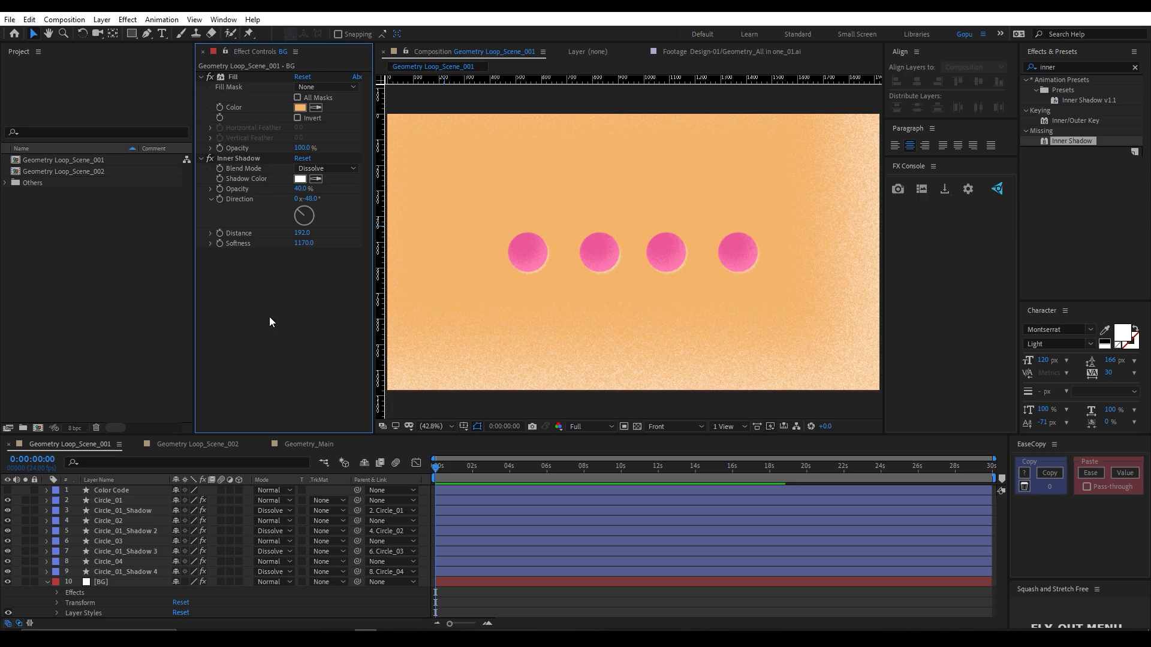
- Collapse the BG layer's properties and switch to the Geometry Loop_Scene_002 composition with Big Circle_01 selected
click(45, 583)
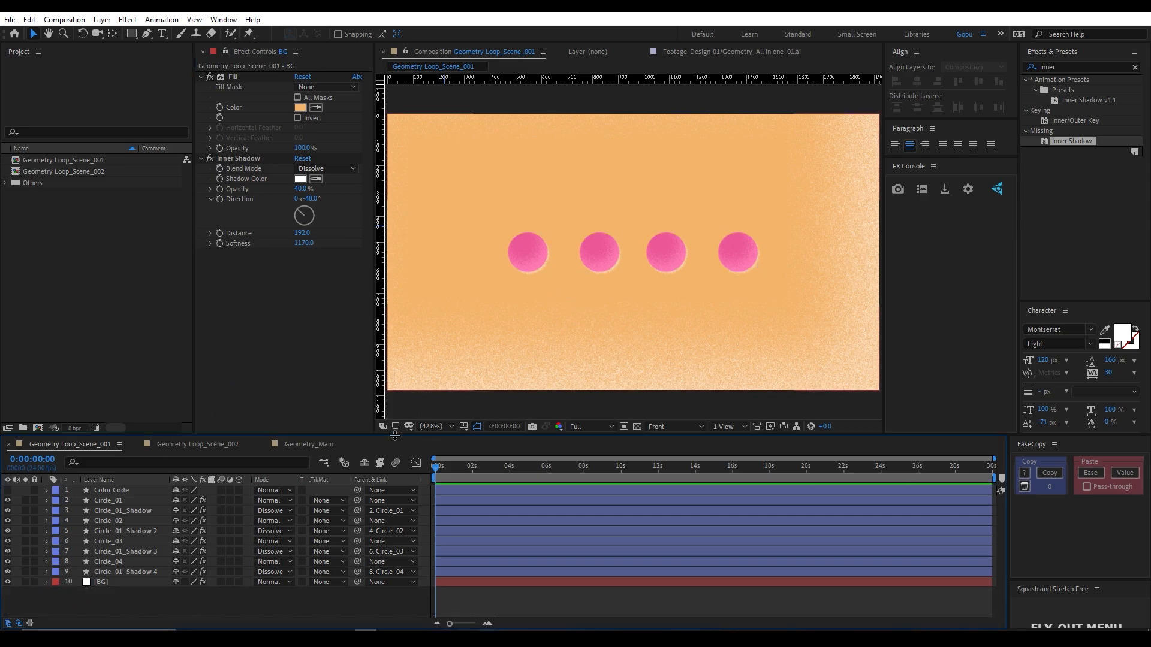
click(235, 447)
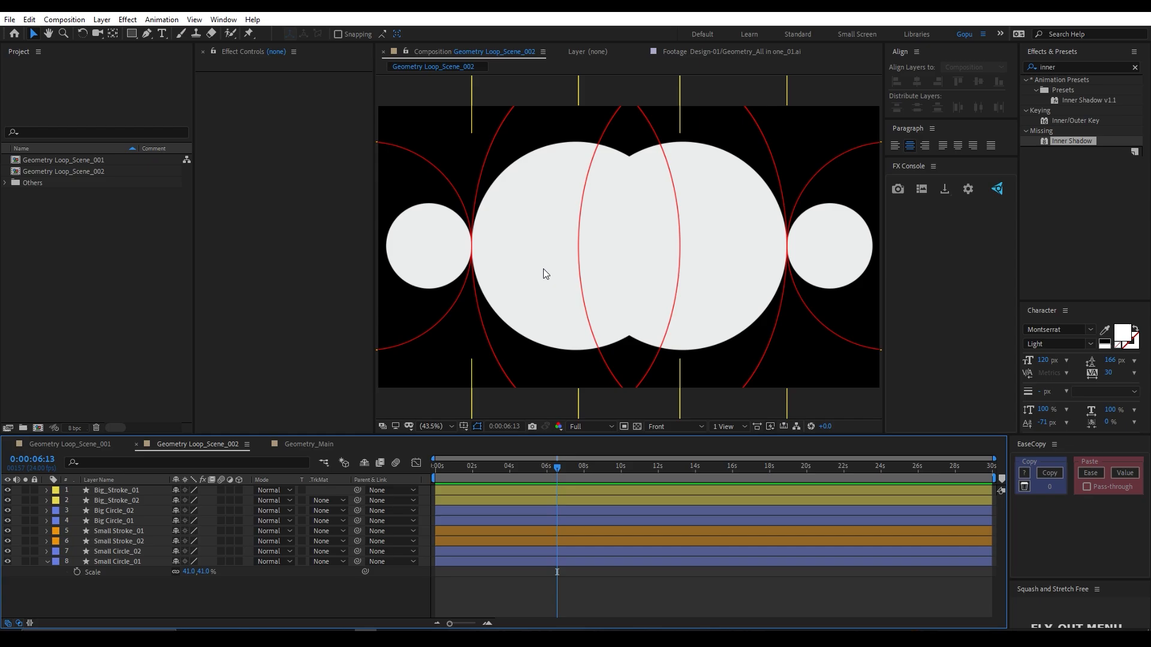
click(127, 518)
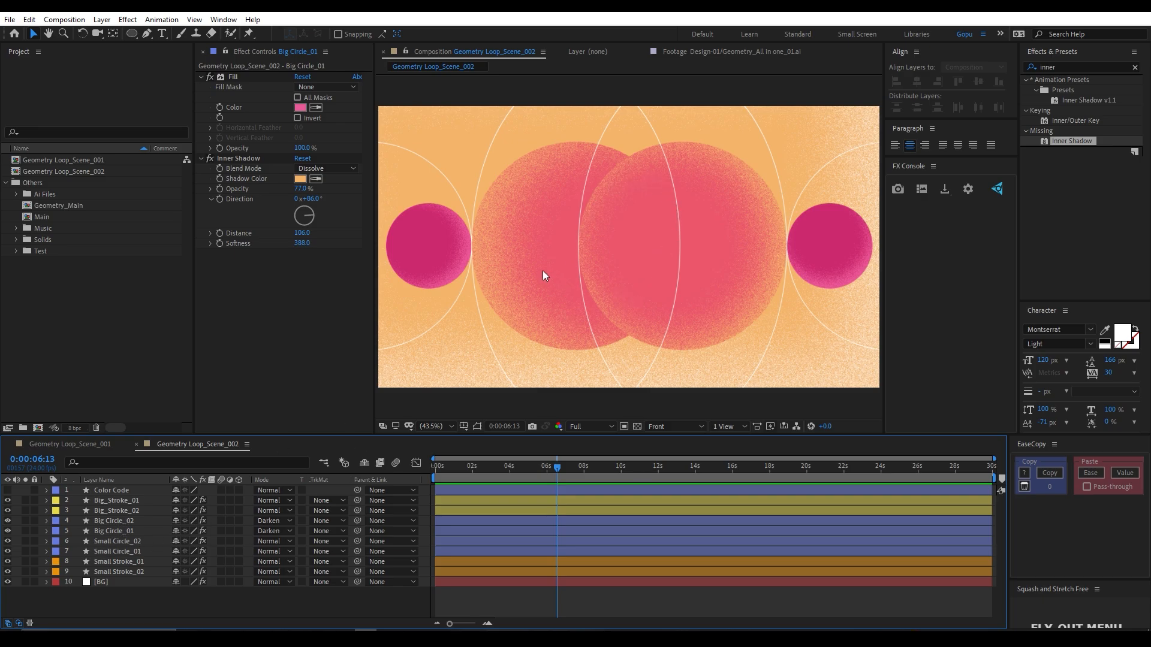
- Duplicate Big Circle_01 and Big Circle_02 and move the copies above the Big_Stroke layers
click(112, 521)
shift+click(114, 532)
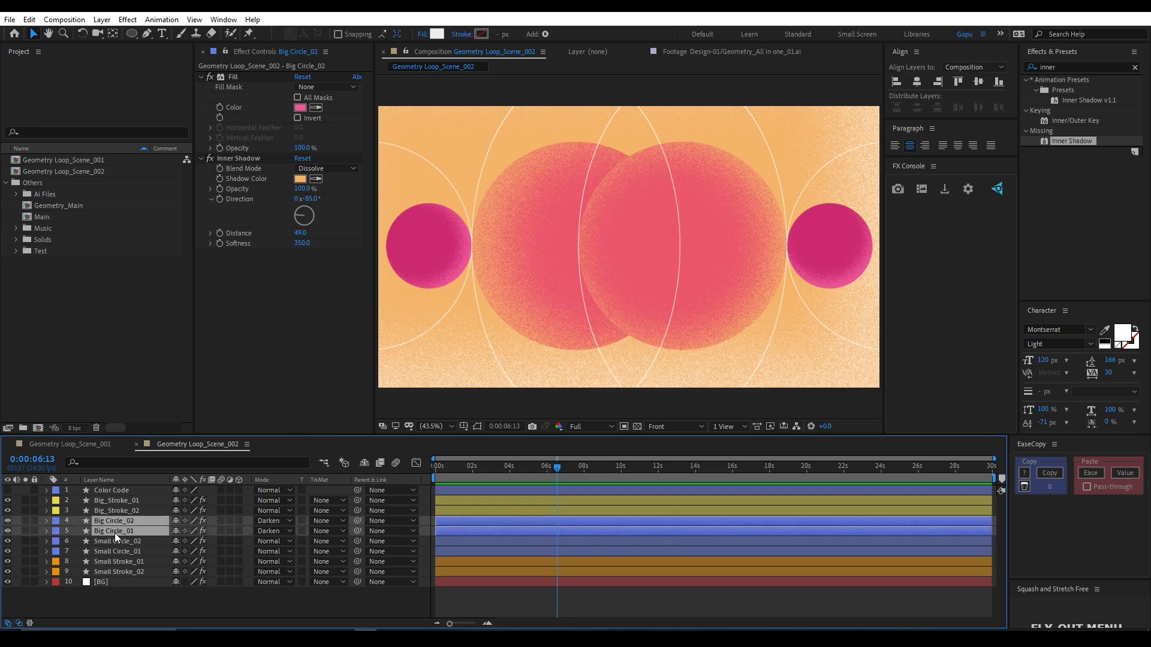
key(ctrl+d)
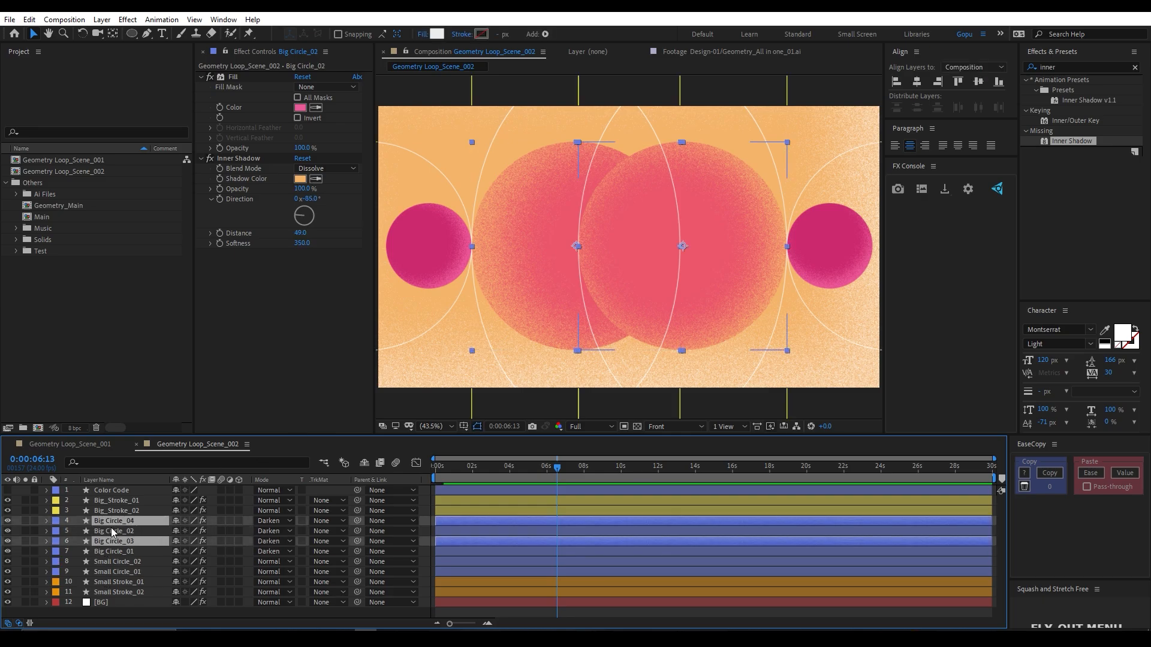
drag(111, 522, 117, 497)
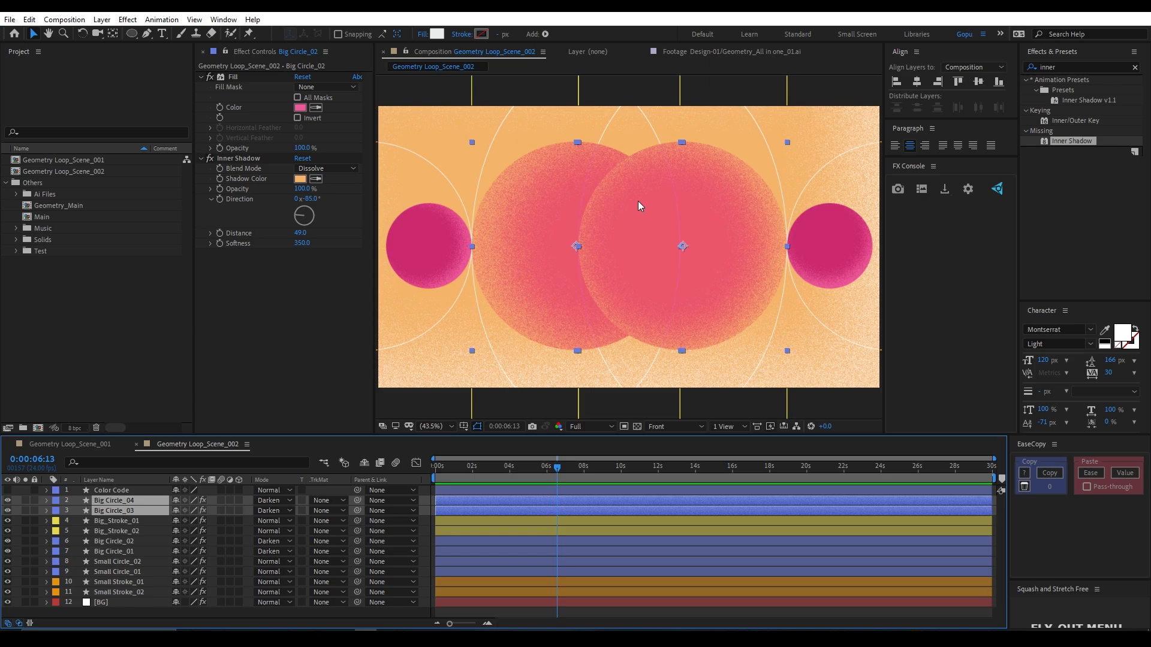
- Solo Big Circle_03 and Big Circle_04, and set Big Circle_03's track matte to an alpha matte from Big Circle_04
click(112, 519)
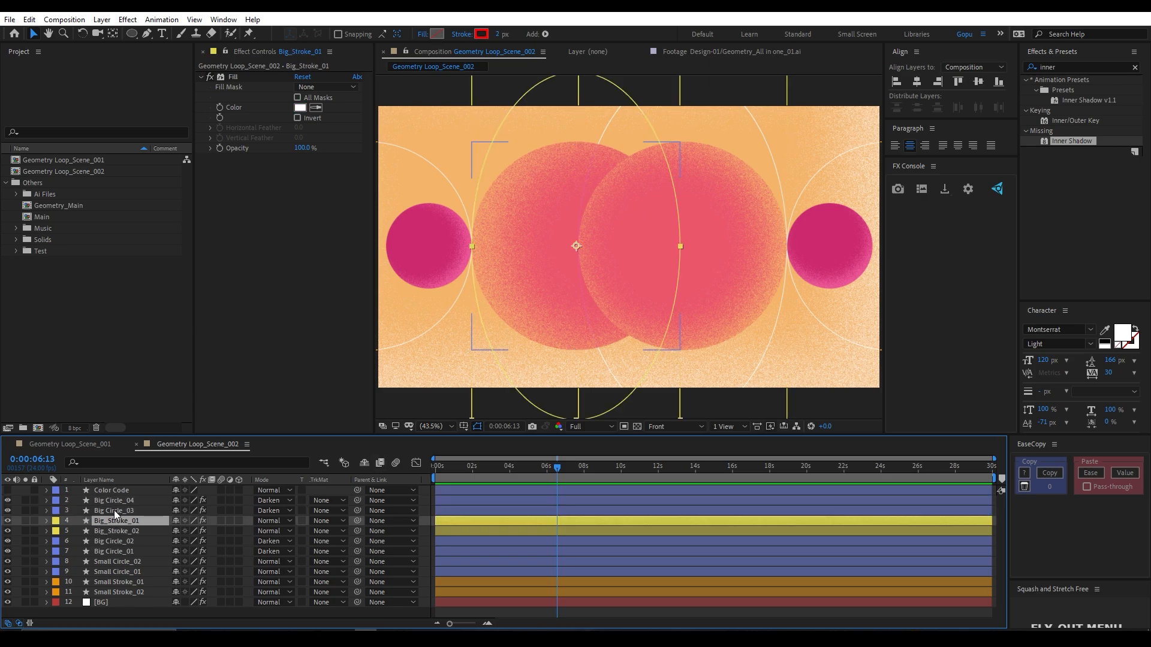
click(114, 510)
drag(26, 500, 26, 511)
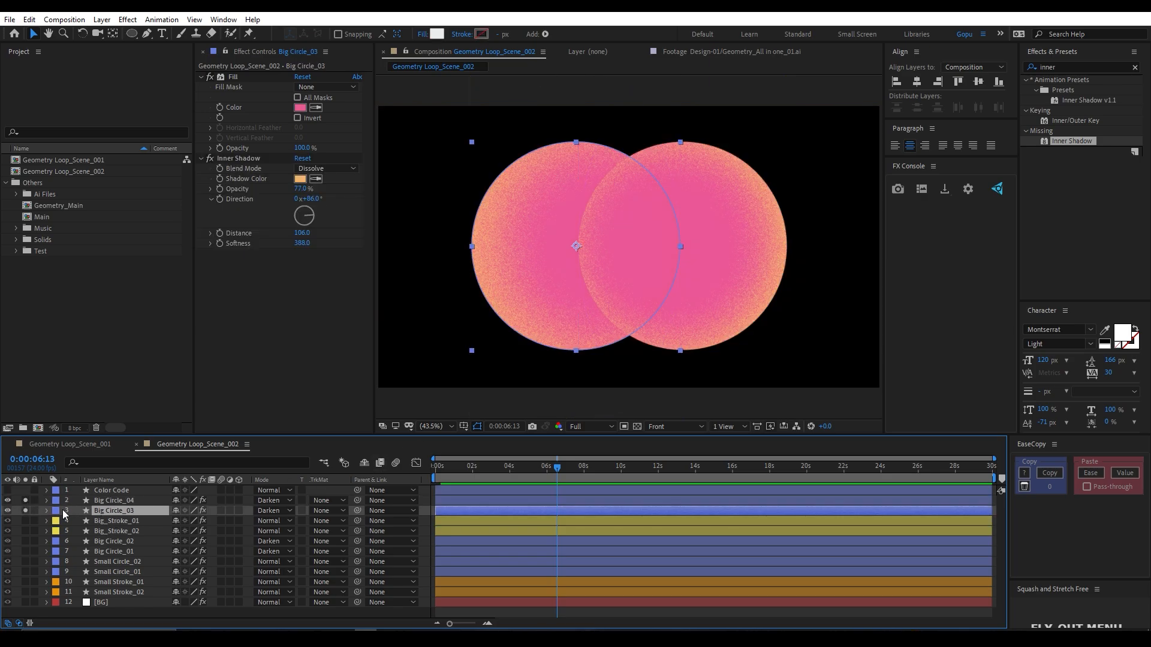
click(329, 510)
click(366, 541)
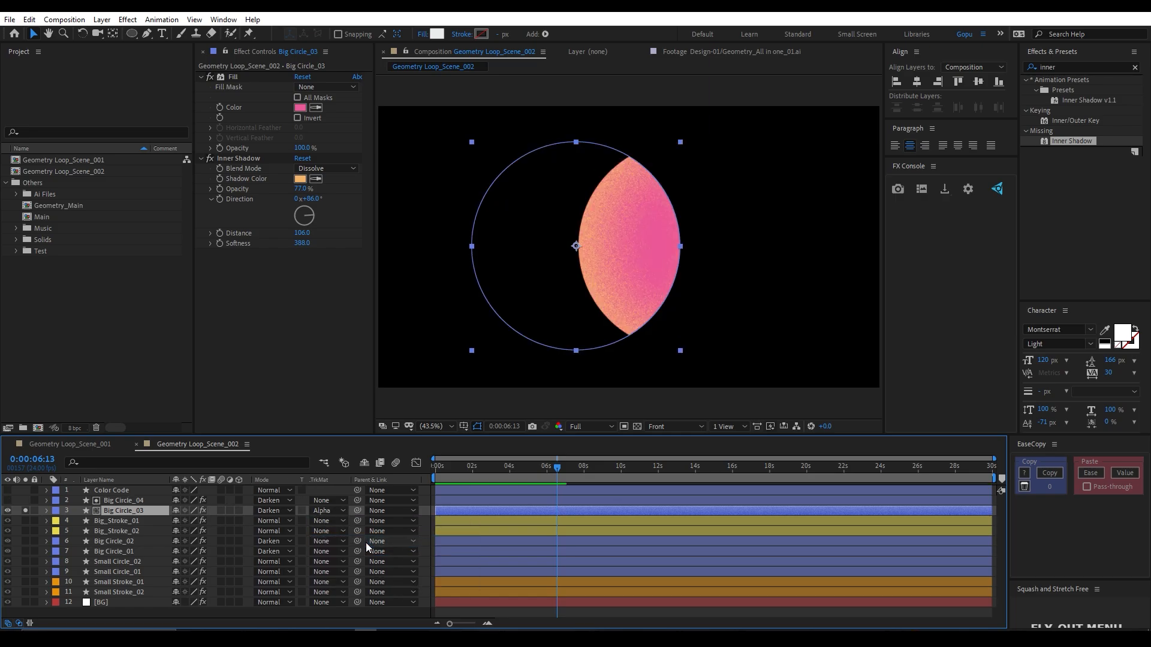
- Keep the alpha matte, turn off solo for Big Circle_03 and select that layer
click(323, 510)
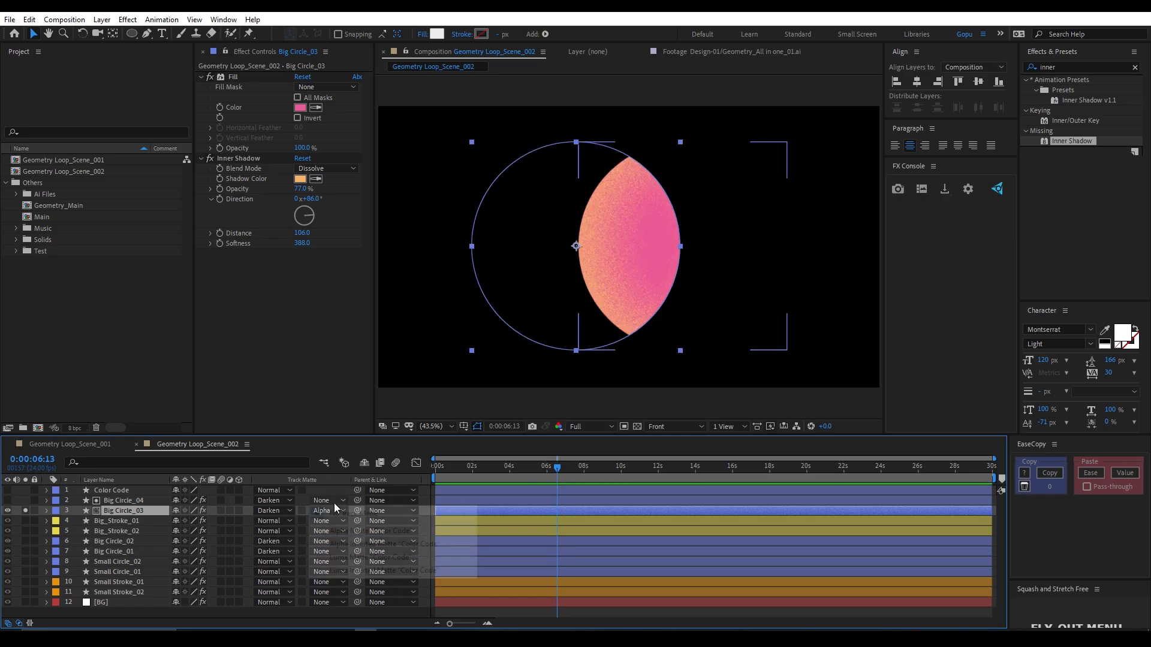
key(Escape)
click(25, 510)
click(109, 509)
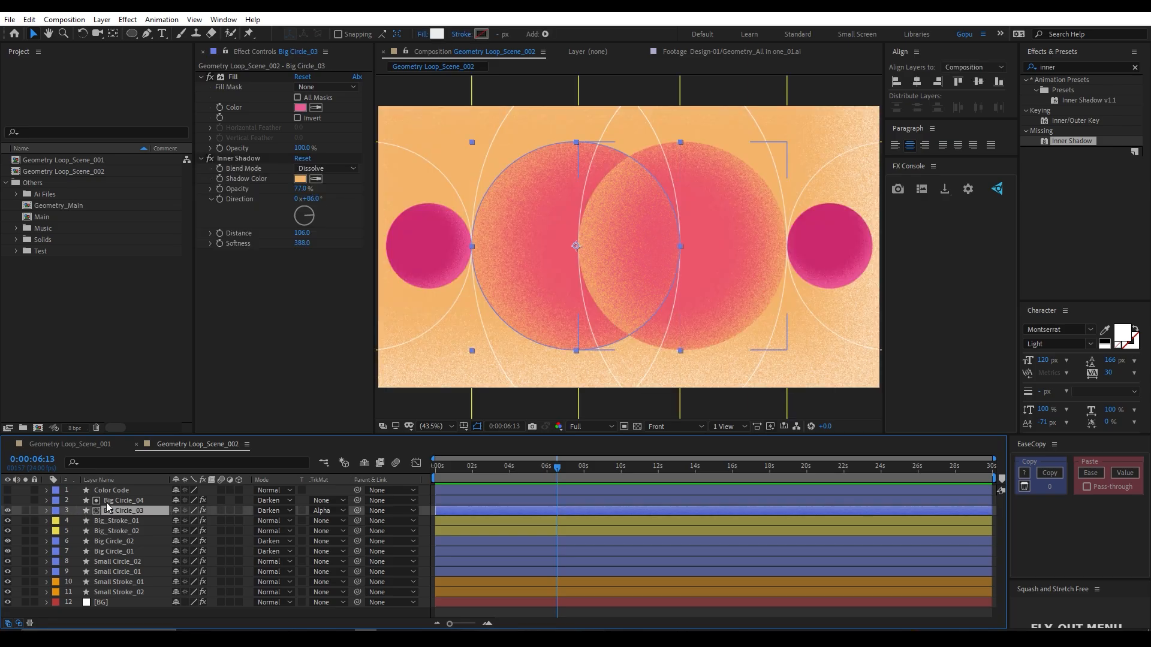
- Set the label color of Big Circle_03 and Big Circle_04 to Purple
shift+click(70, 502)
click(56, 500)
click(103, 419)
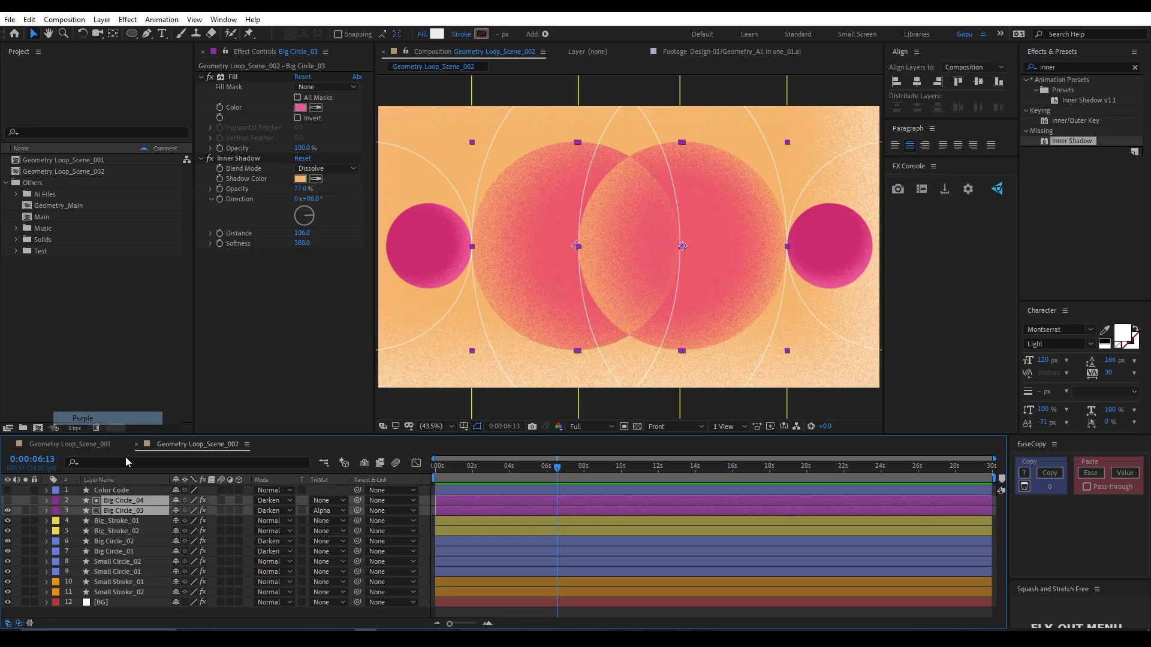
click(118, 510)
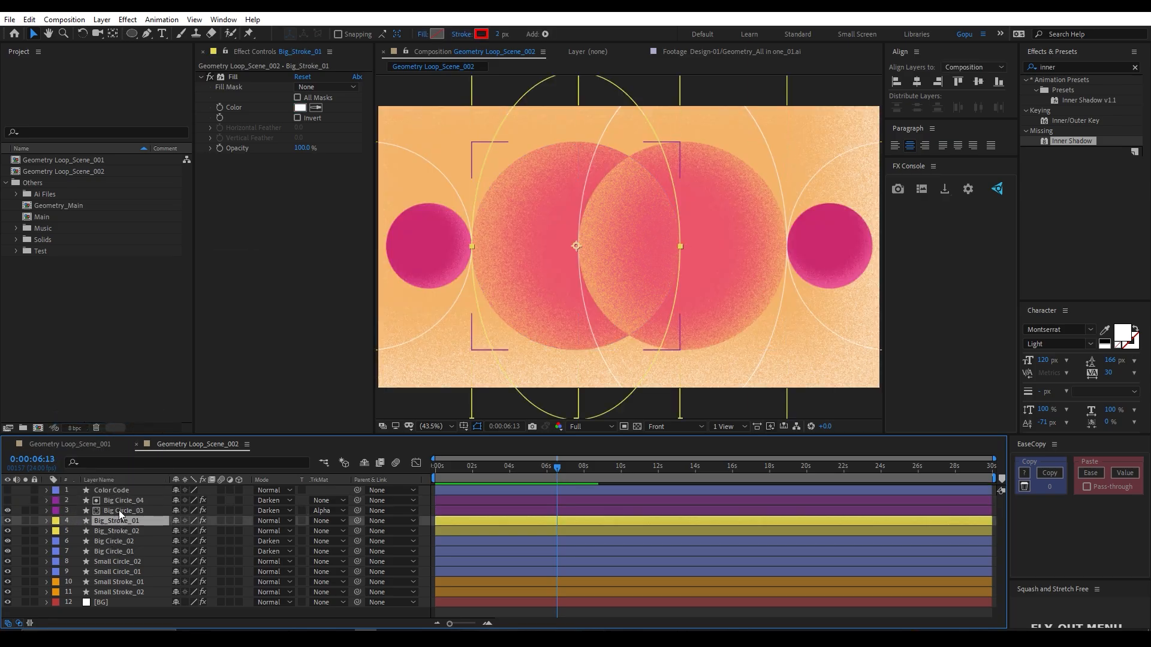
click(269, 511)
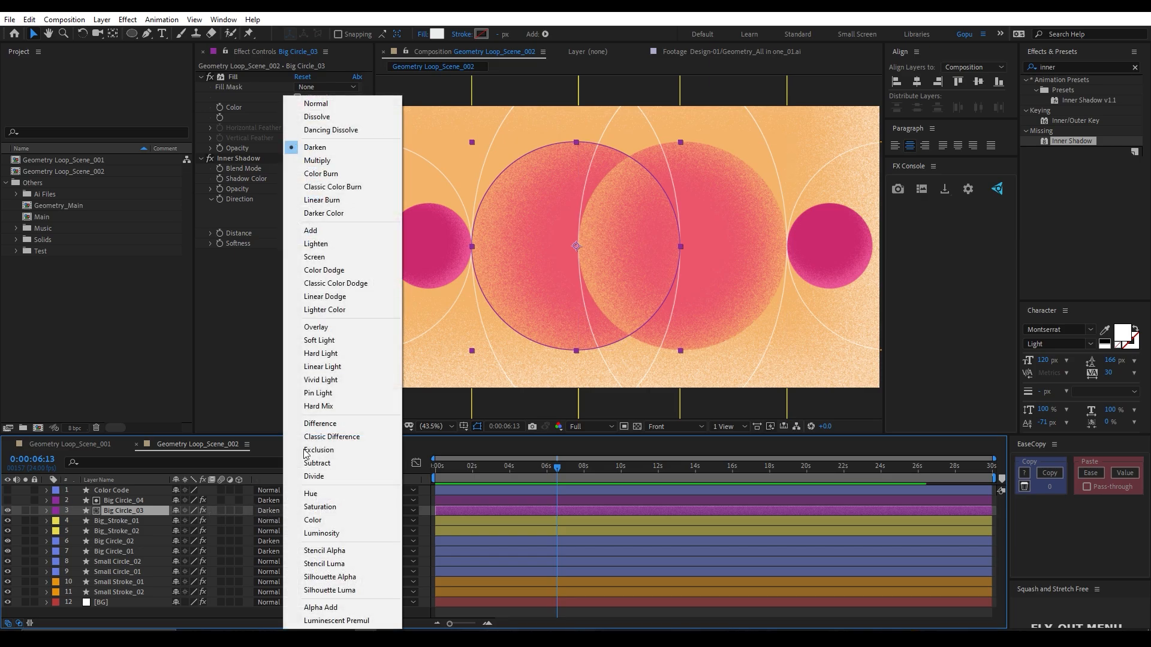
click(121, 510)
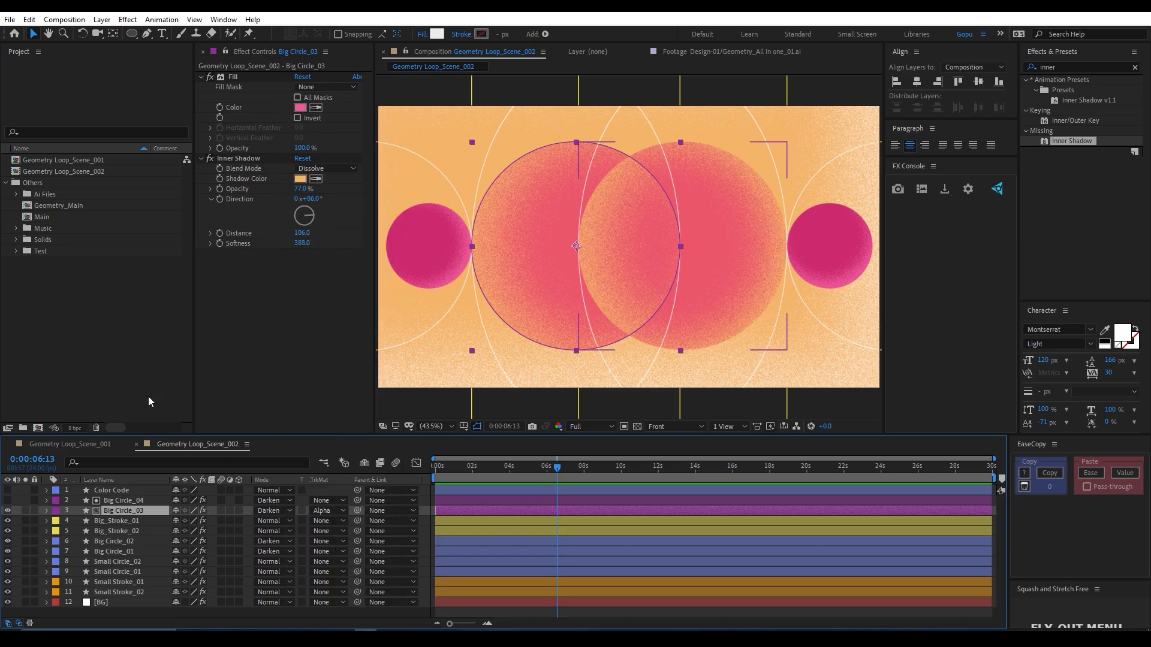
- Set the Fill effect color of Big Circle_03 to yellow F5E100
click(297, 108)
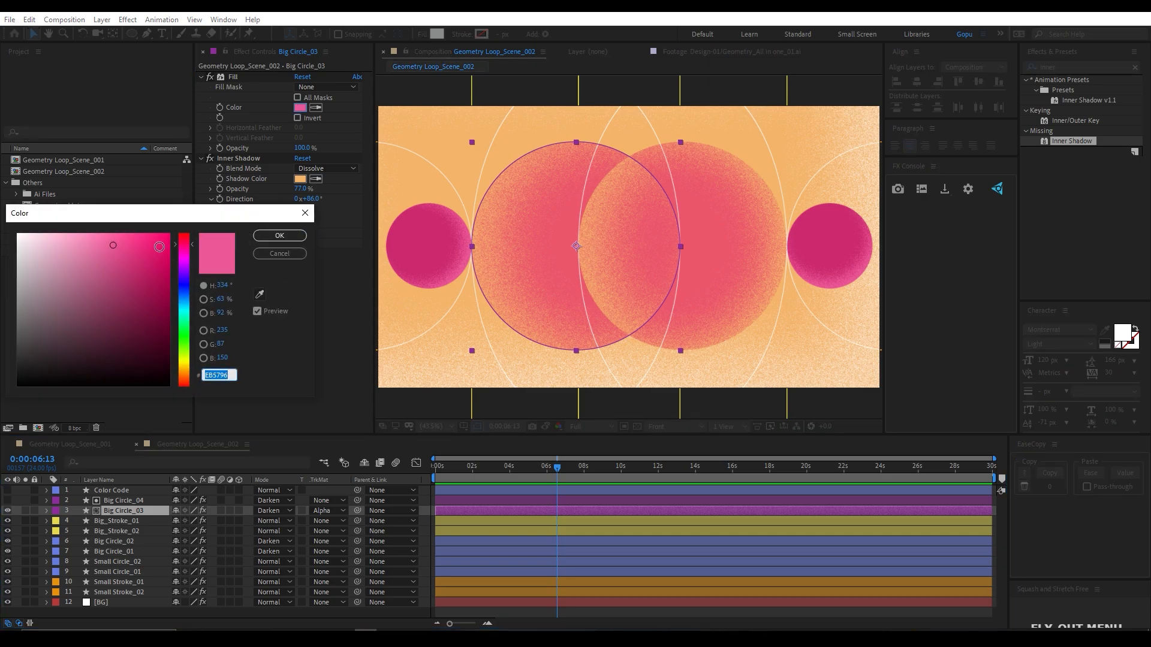
click(183, 362)
click(163, 239)
drag(164, 238, 169, 238)
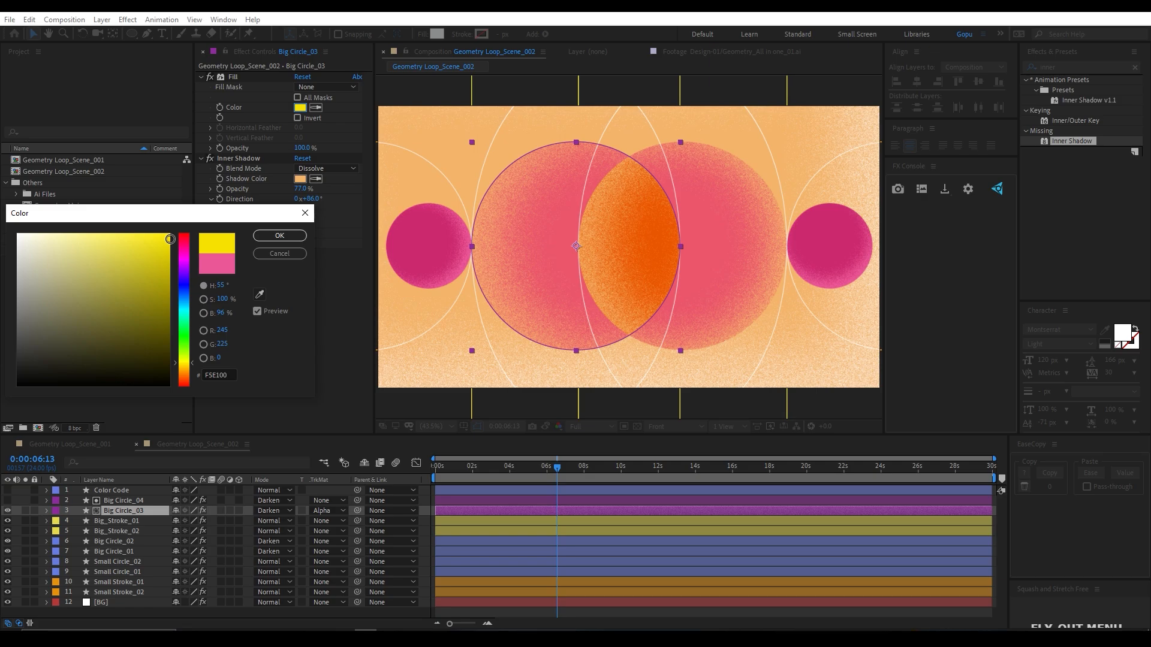
click(265, 239)
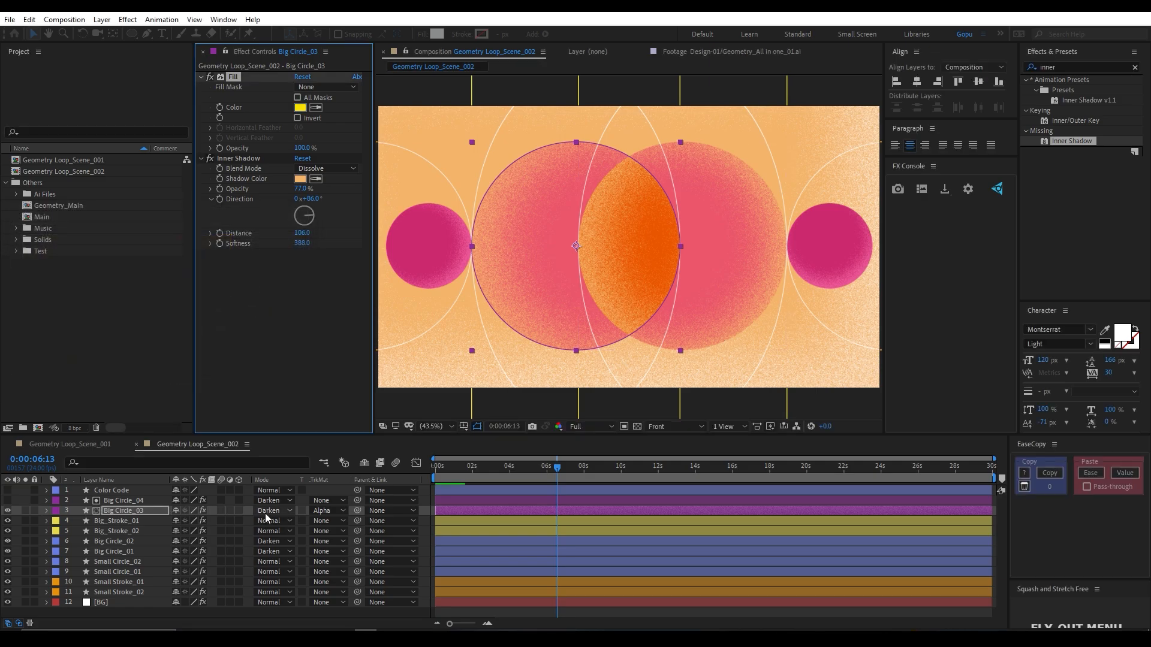
- Cycle Big Circle_03 through alternative blending modes and set it to Normal
click(165, 504)
key(shift+equal)
key(shift+equal)
key(shift+equal)
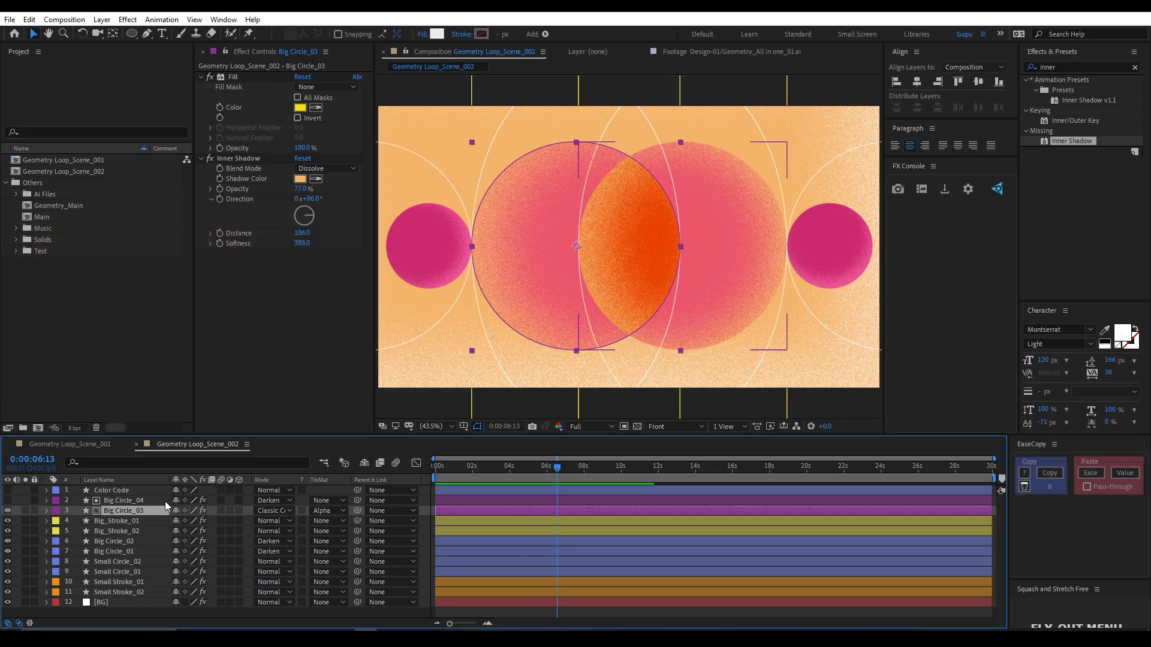
key(shift+equal)
key(shift+equal)
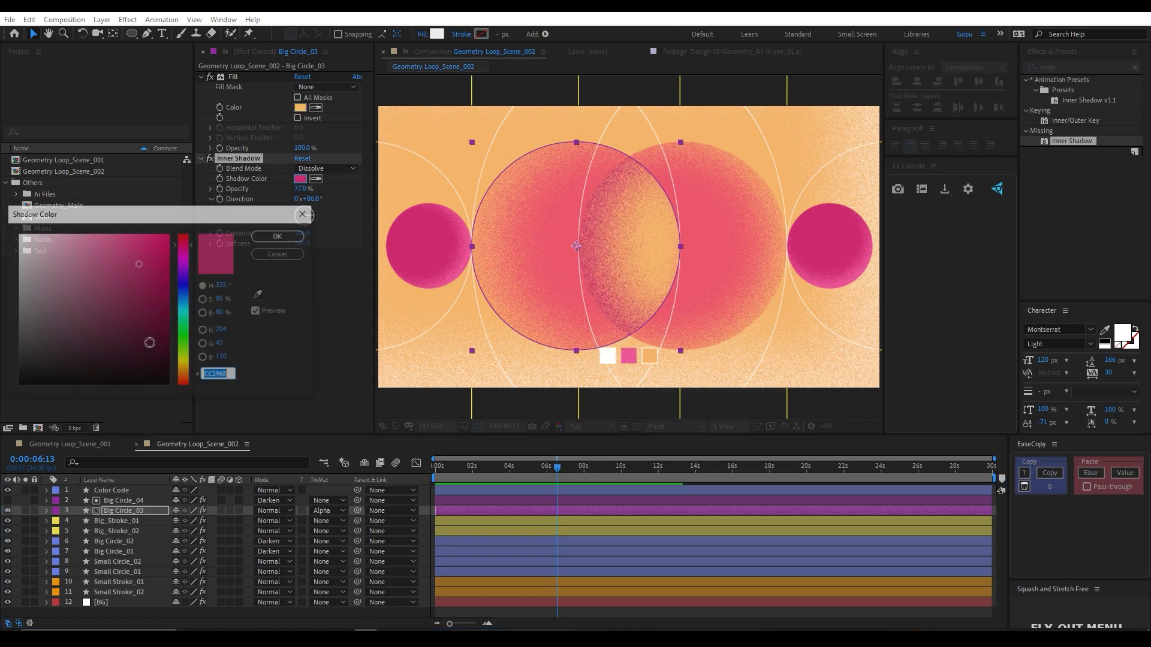
- Darken the magenta Inner Shadow color of Big Circle_03 to a deep maroon and keep that layer selected
drag(142, 267, 144, 312)
click(279, 235)
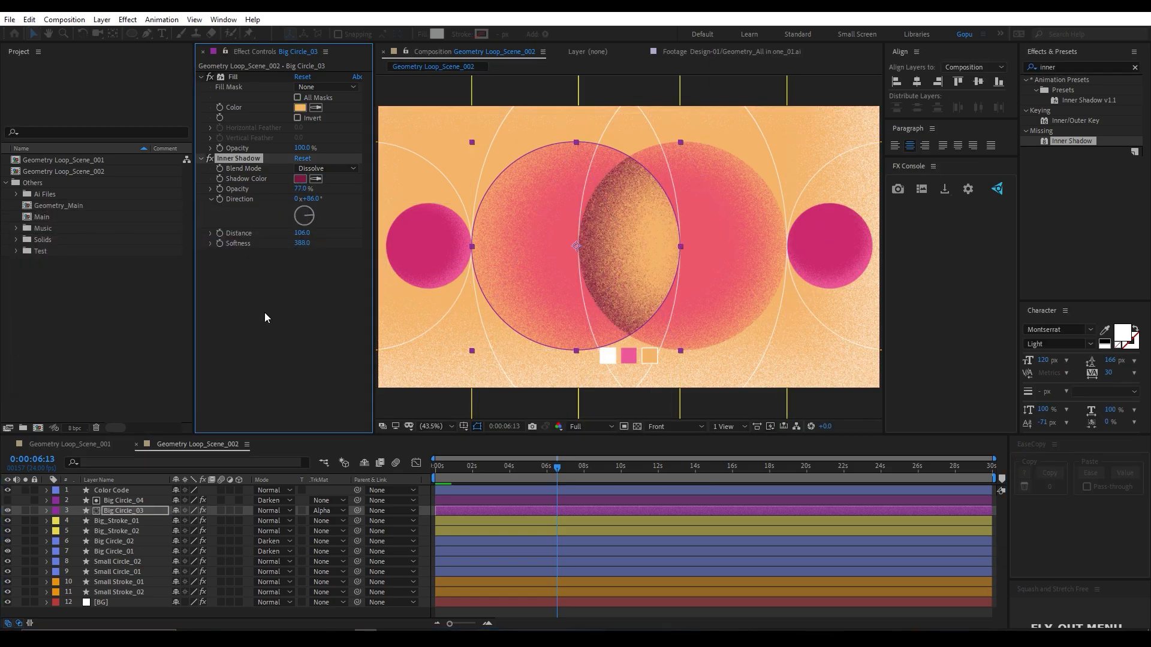
click(120, 513)
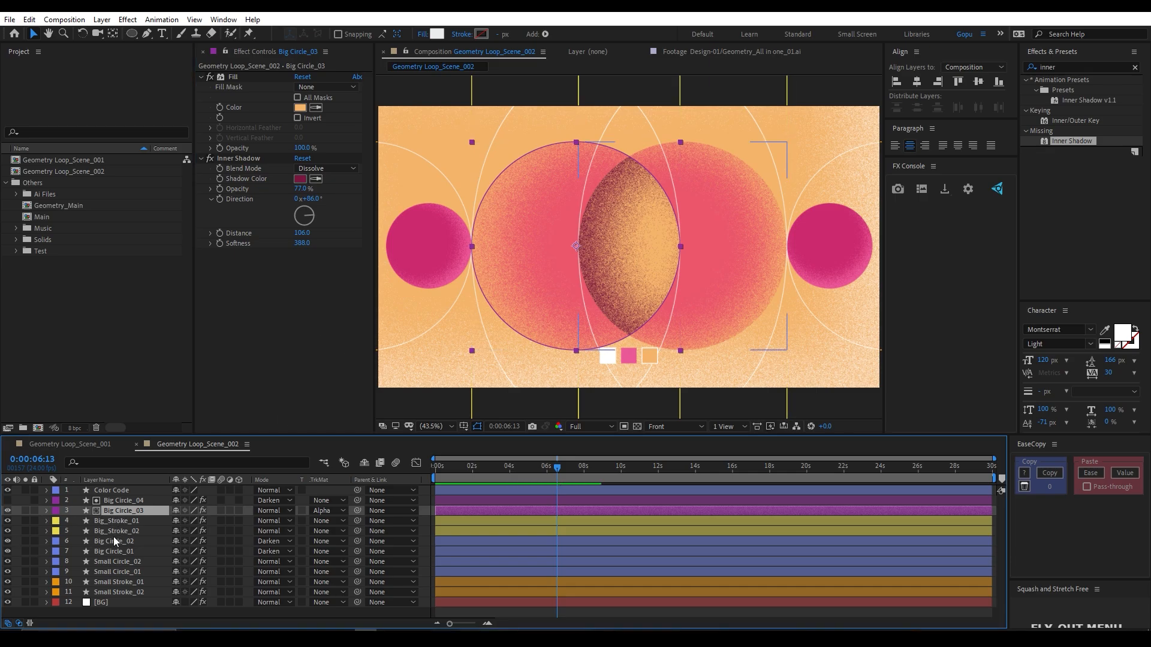
- Parent Big Circle_03 to Big Circle_01 and Big Circle_04 to Big Circle_02
click(114, 539)
click(116, 509)
click(117, 501)
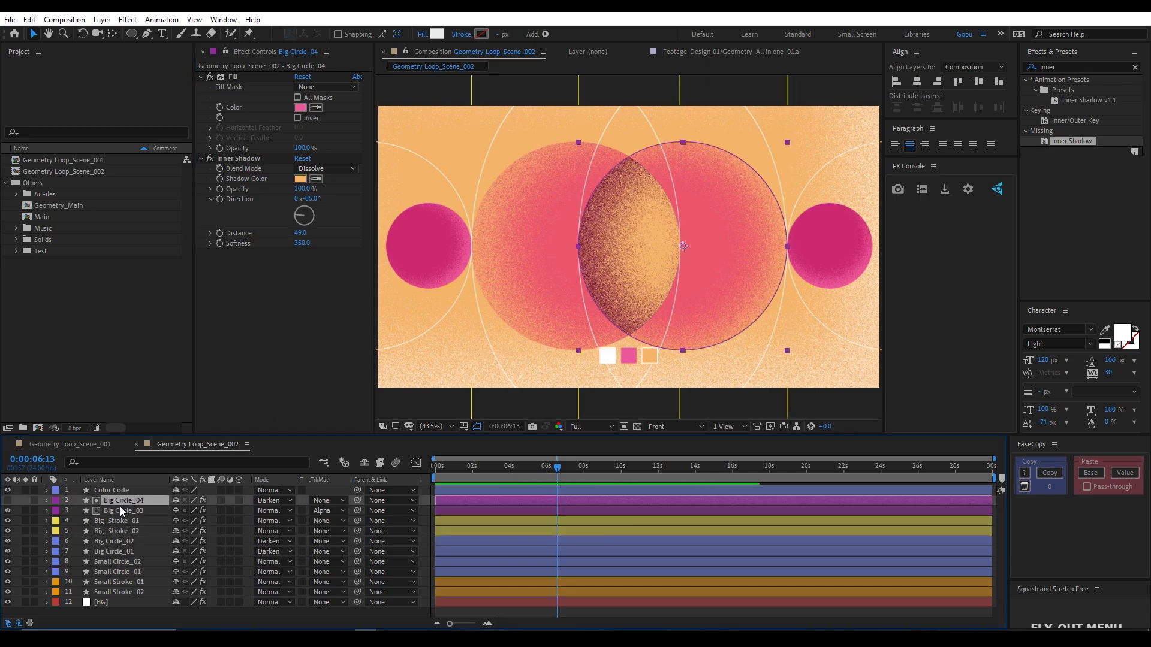
click(120, 511)
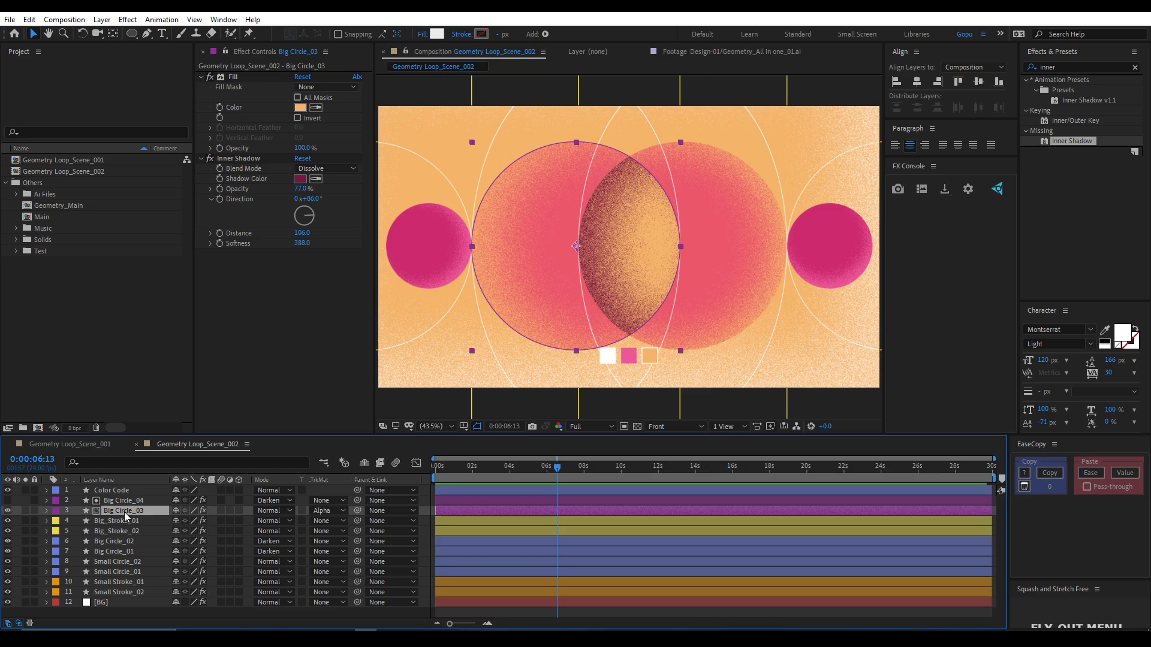
drag(357, 510, 130, 552)
click(129, 500)
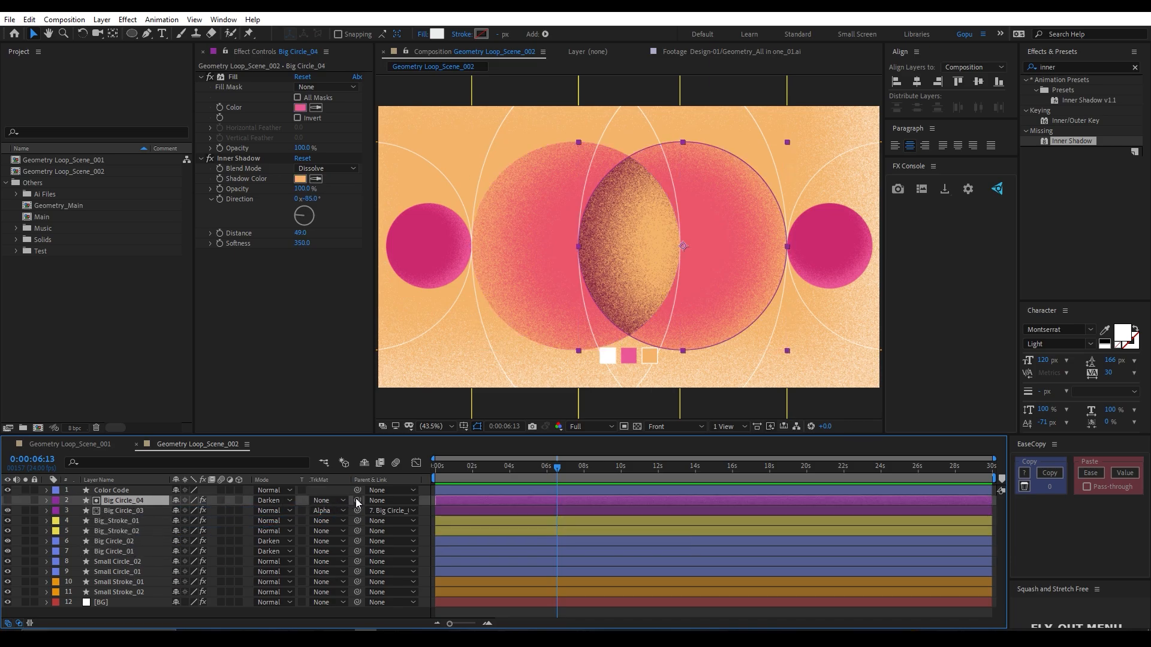
drag(357, 501, 124, 541)
- Test the matted overlap by nudging Big Circle_01 100 px to the right and back to its original position
click(116, 552)
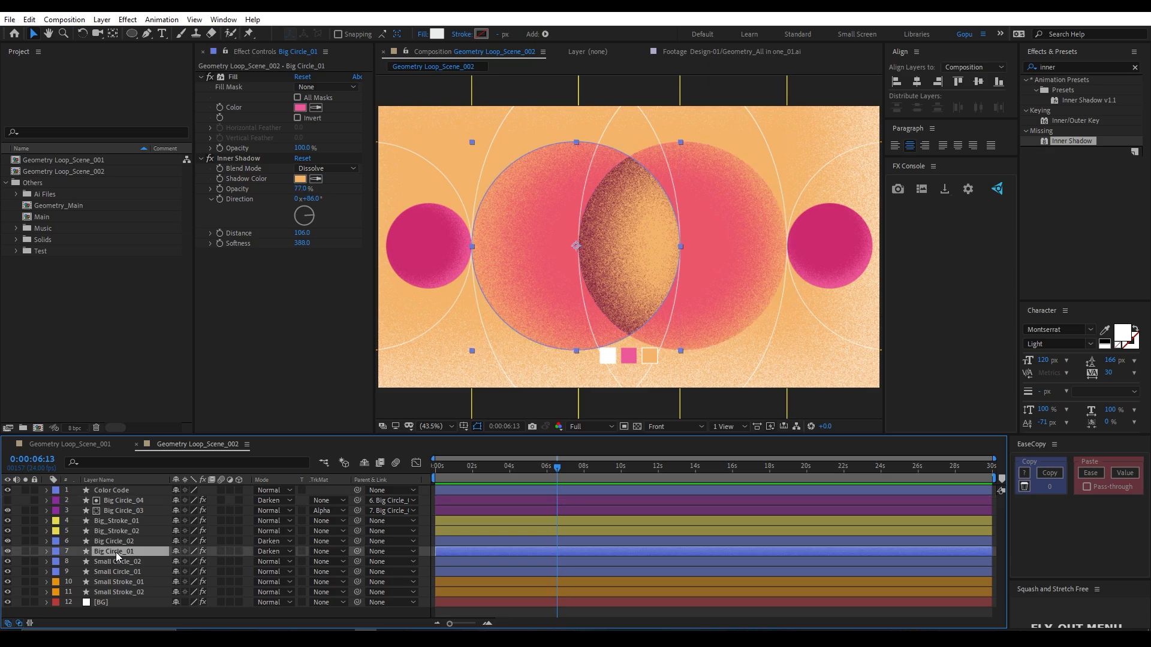
key(shift+Right)
key(shift+Right)
key(shift+Right)
key(shift+Right)
key(shift+Right)
key(shift+Right)
key(shift+Right)
key(shift+Right)
key(shift+Right)
key(shift+Right)
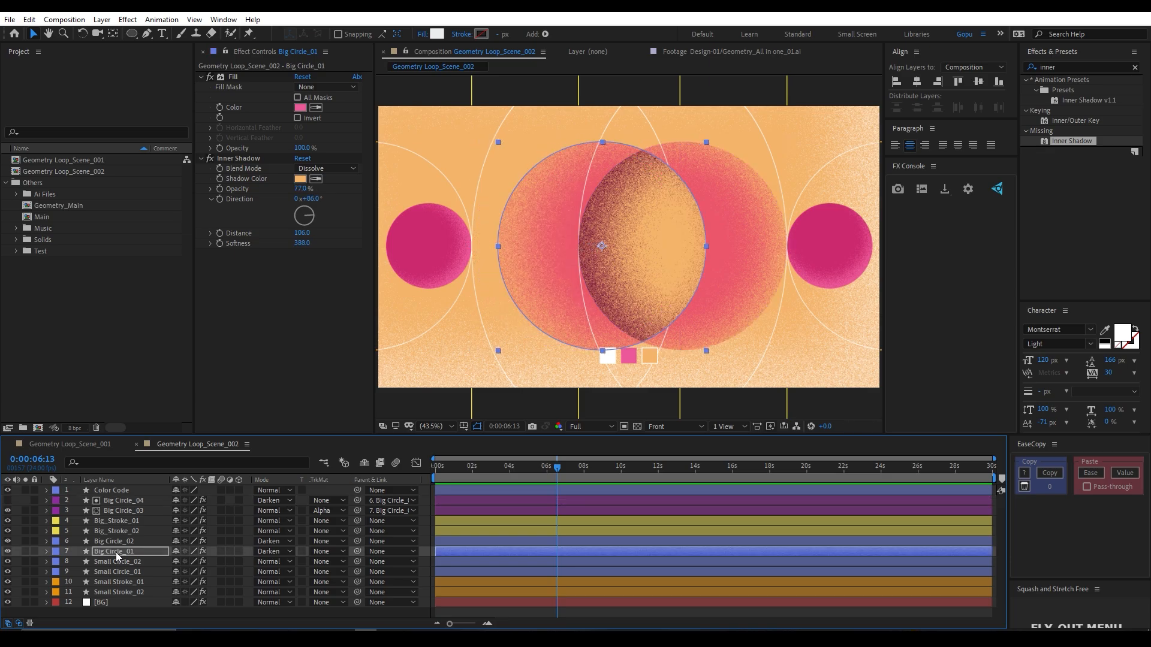
key(shift+Left)
key(shift+Left)
key(shift+Left)
key(shift+Left)
key(shift+Left)
key(shift+Left)
key(shift+Left)
key(shift+Left)
key(shift+Left)
key(shift+Left)
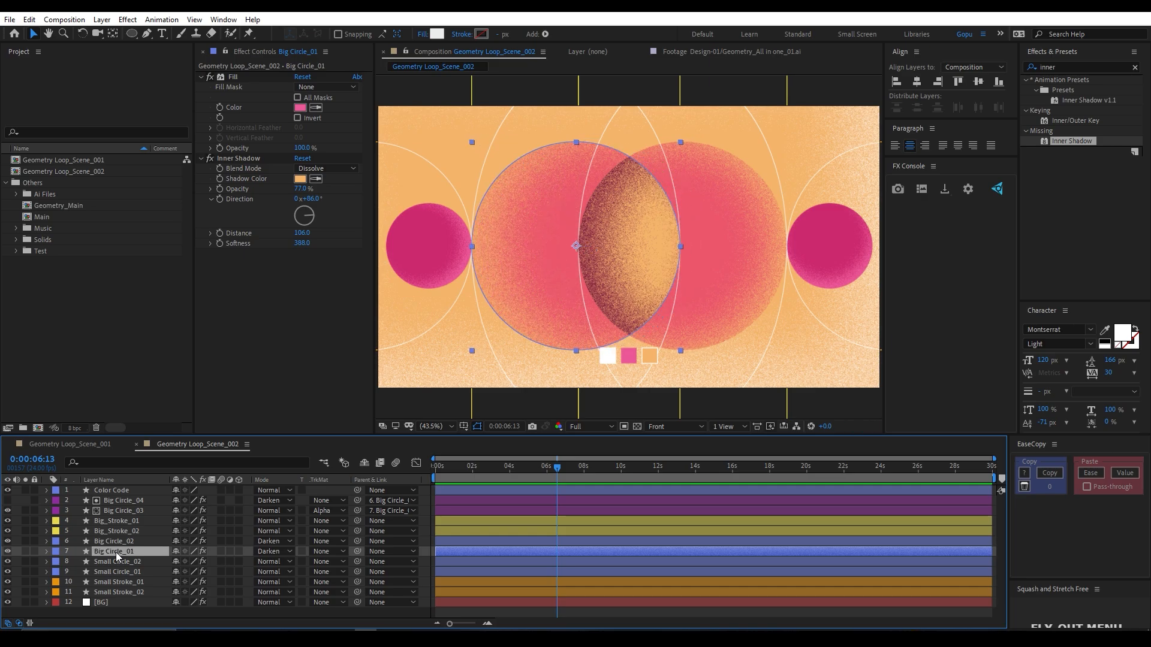
- Test the matted overlap by nudging Big Circle_02 60 px to the left and back to its original position
click(112, 522)
click(114, 548)
click(115, 541)
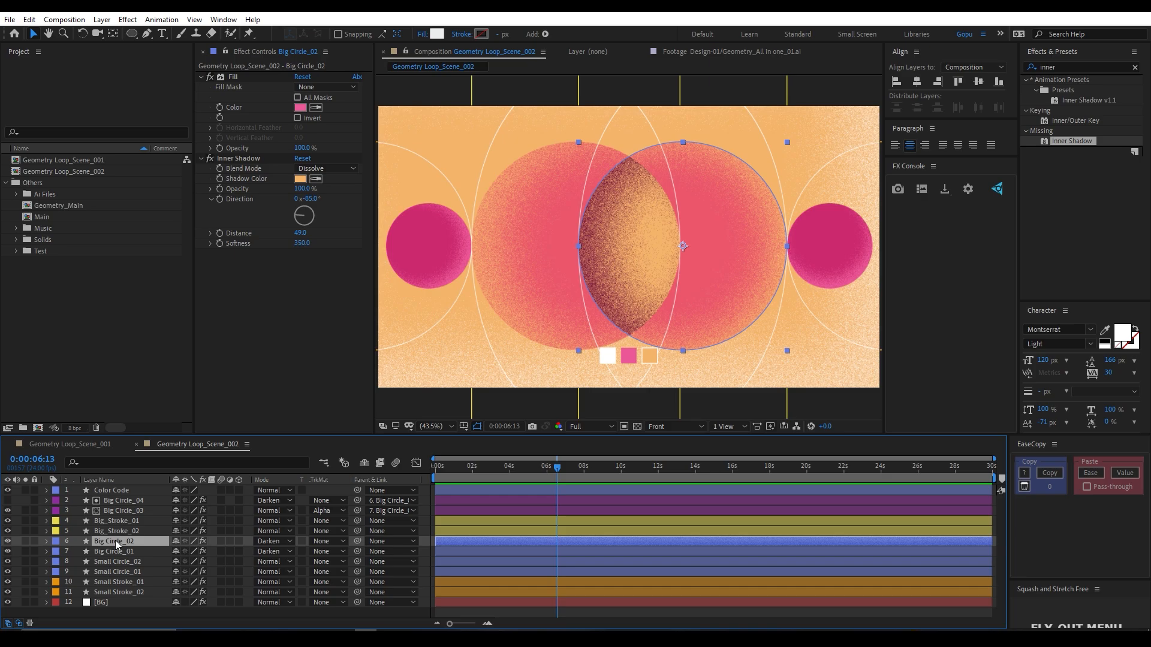
key(shift+Left)
key(shift+Left)
key(shift+Left)
key(shift+Left)
key(shift+Left)
key(shift+Left)
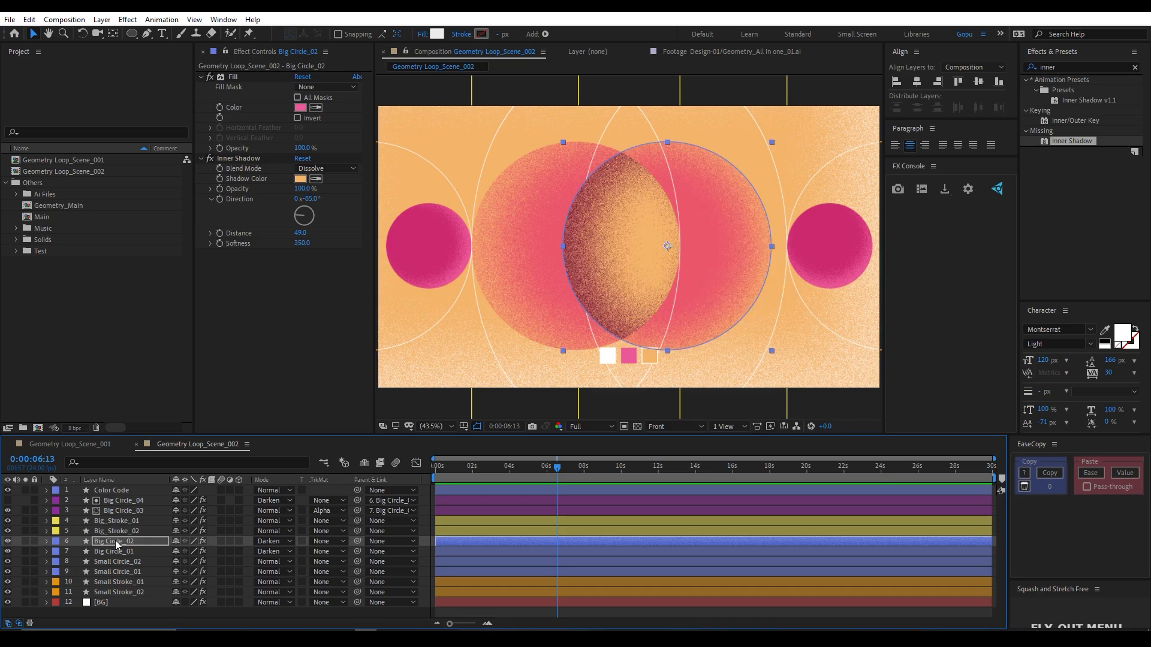
key(shift+Right)
key(shift+Right)
key(shift+Right)
key(shift+Right)
key(shift+Right)
key(shift+Right)
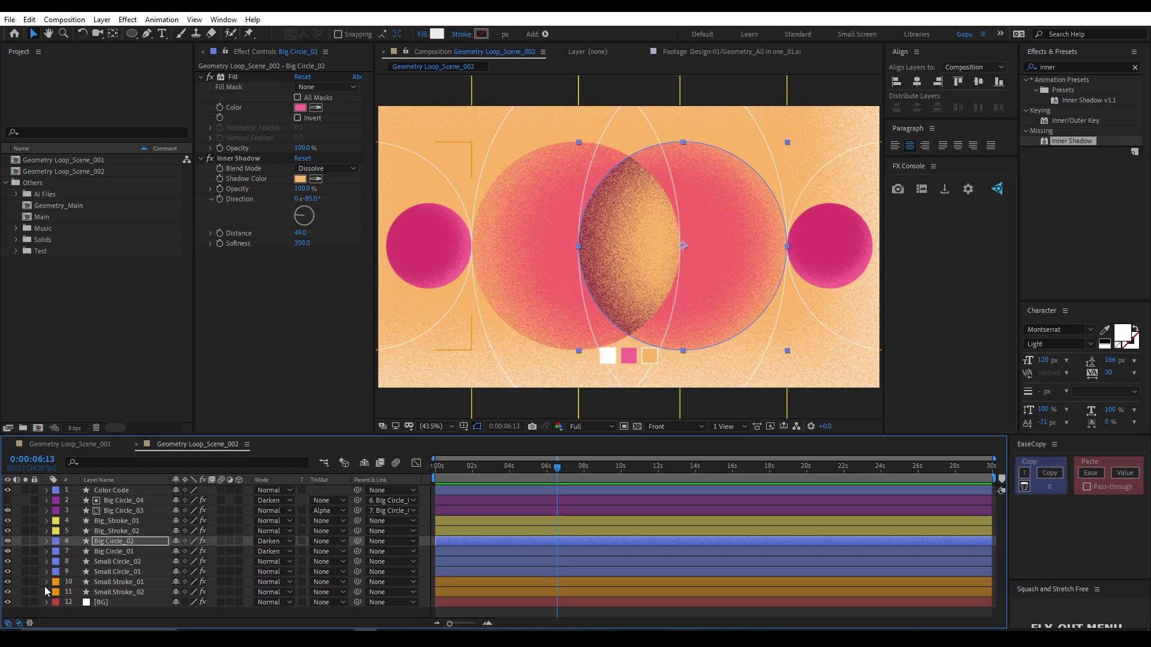
- Draw a new white circle shape spanning the width of the overlap and center it horizontally and vertically in the composition
click(67, 610)
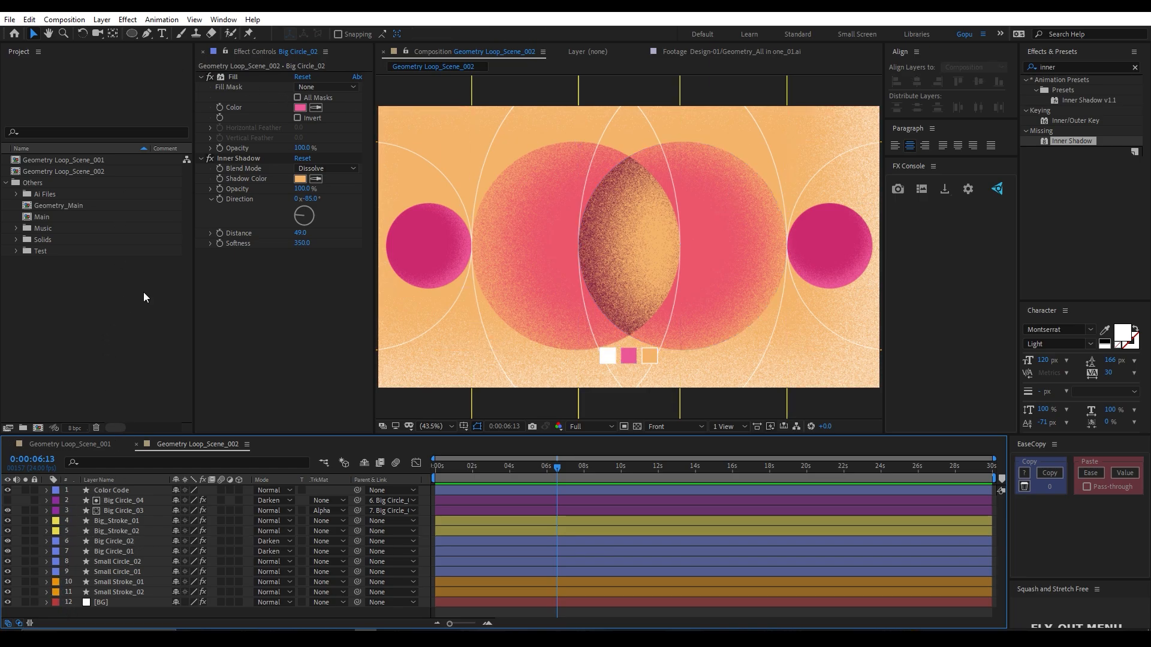
click(130, 34)
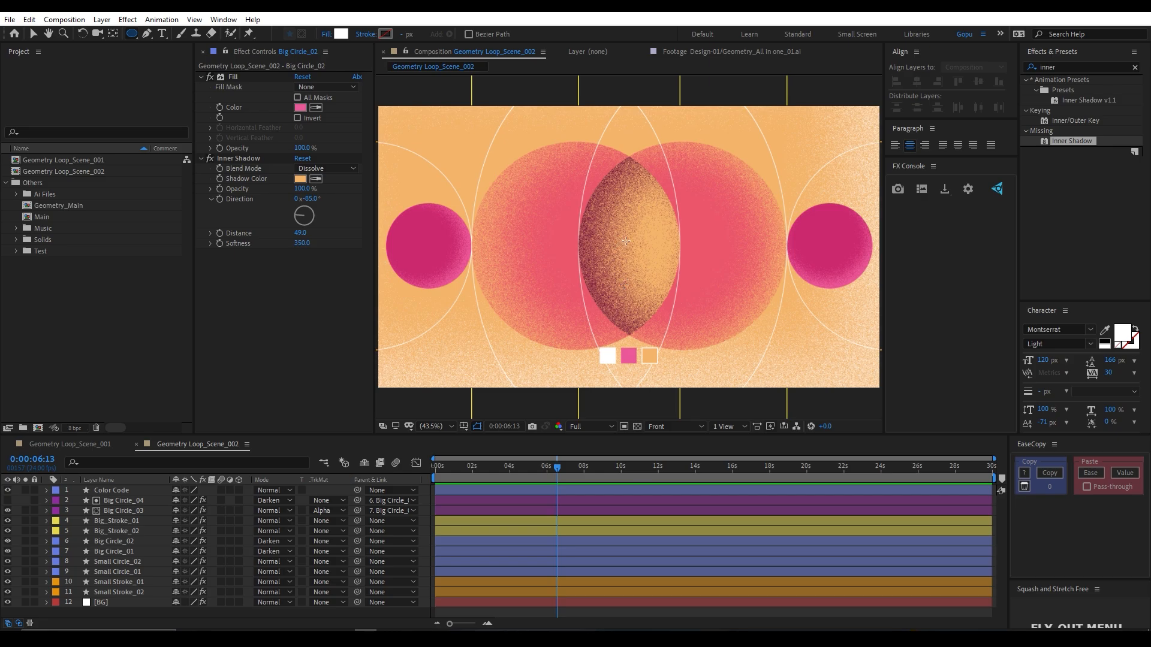
drag(625, 241, 676, 251)
key(v)
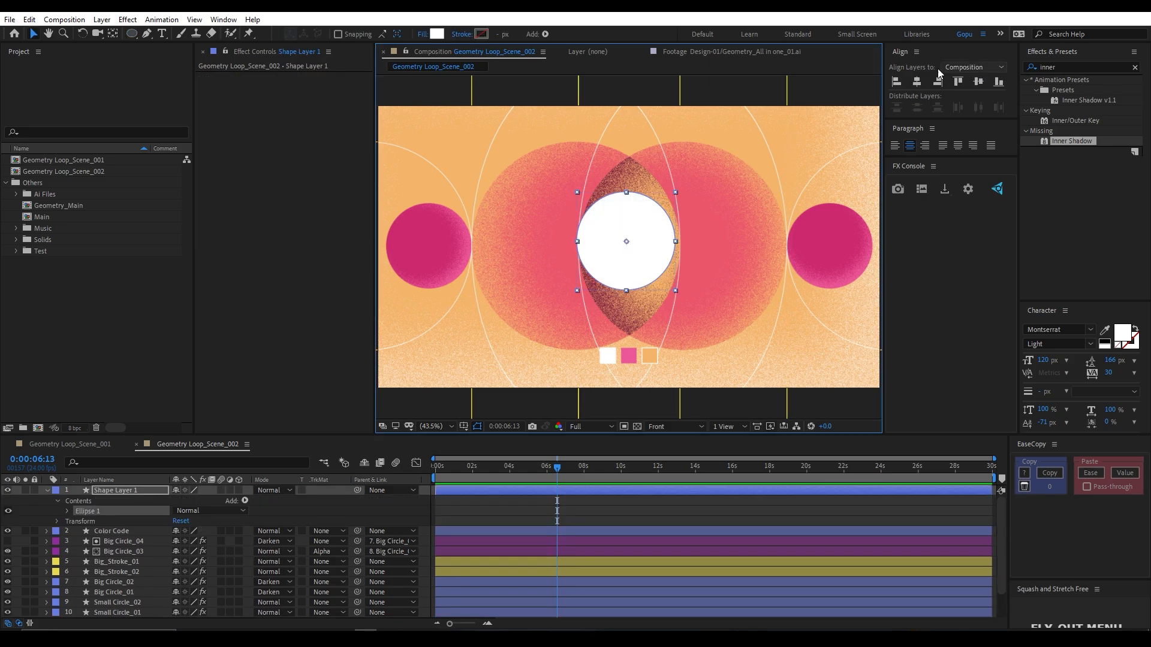
click(917, 82)
click(979, 82)
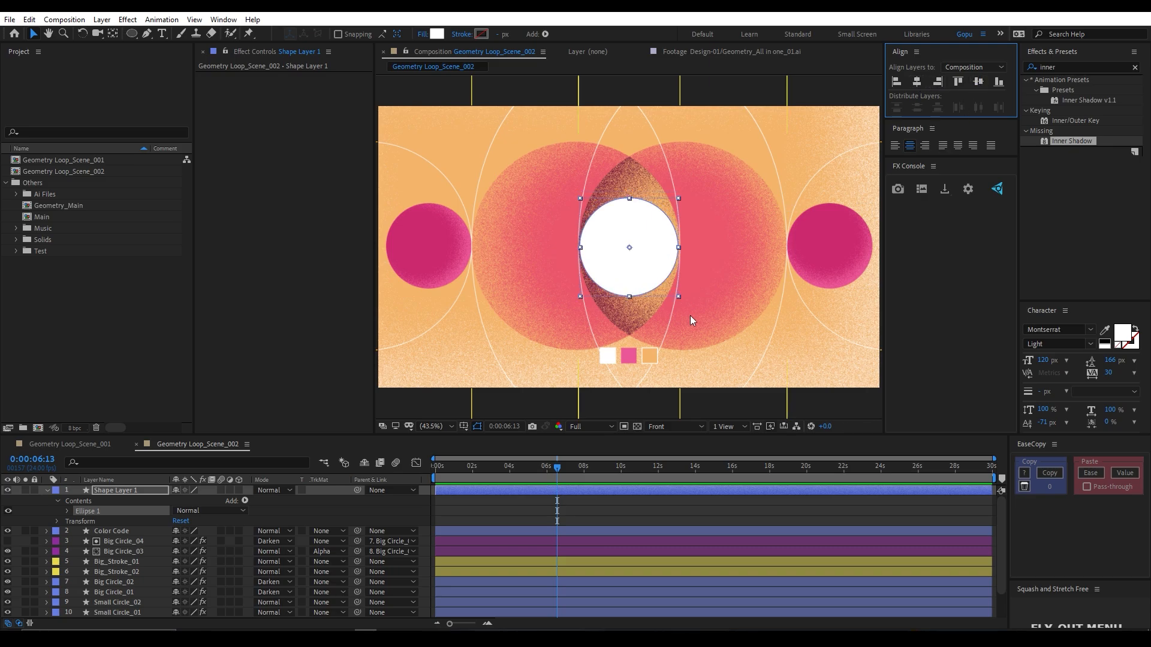
- Scale the new circle layer to 102% and hide the layer controls in the composition view
key(s)
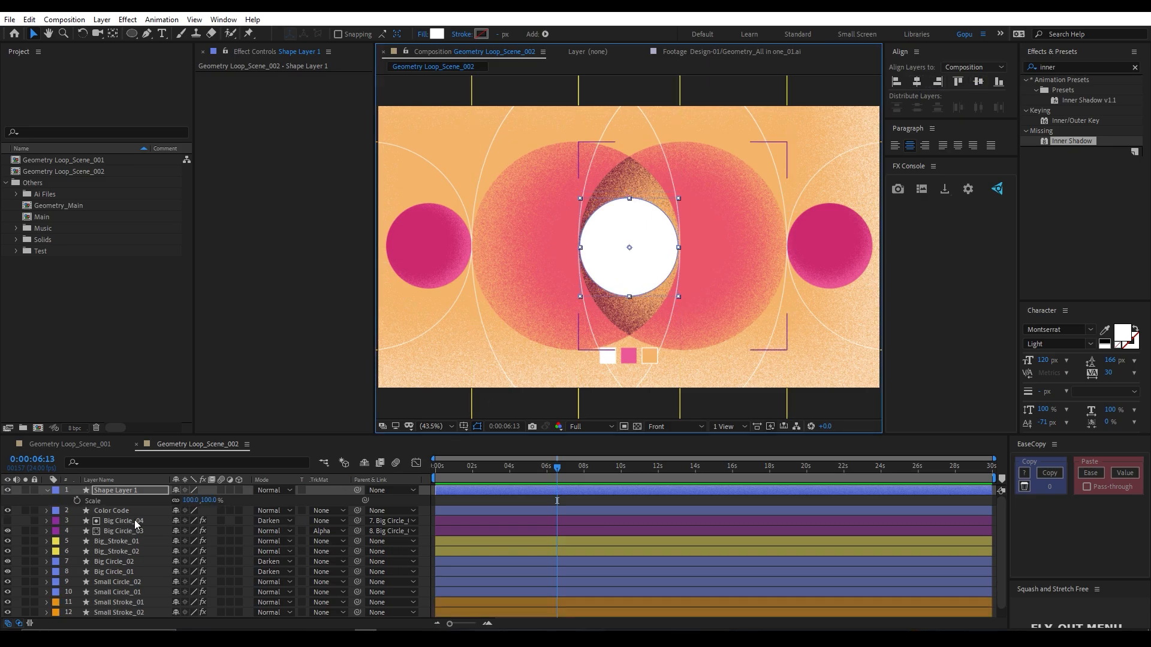
click(204, 500)
text(10)
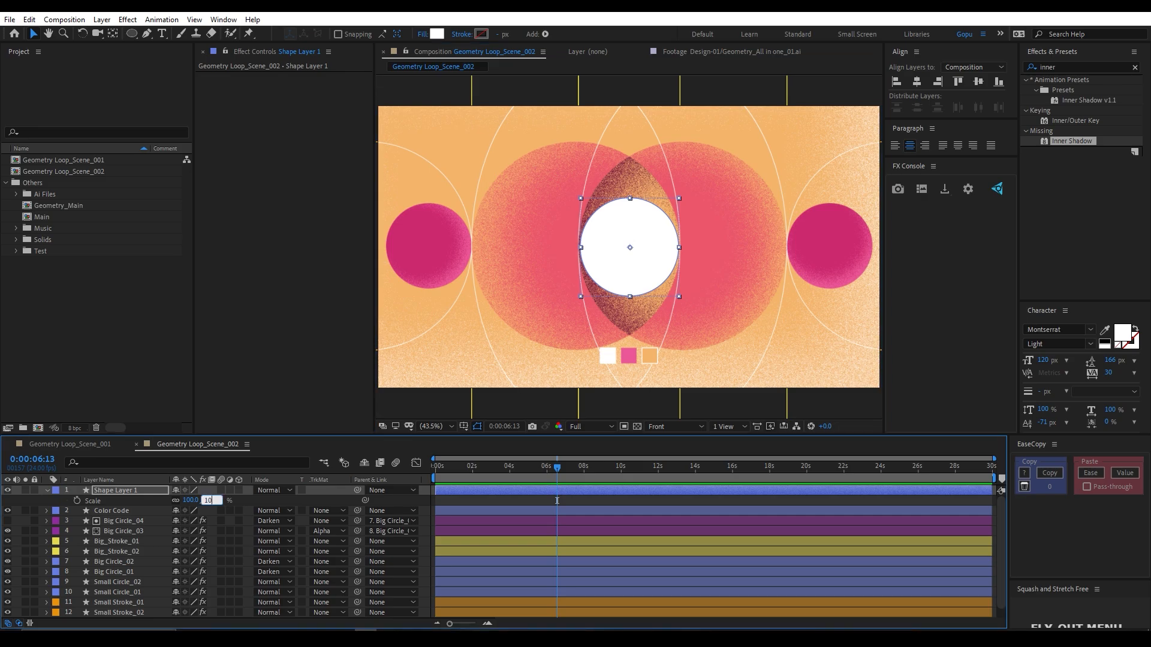
text(2)
key(Return)
key(ctrl+shift+h)
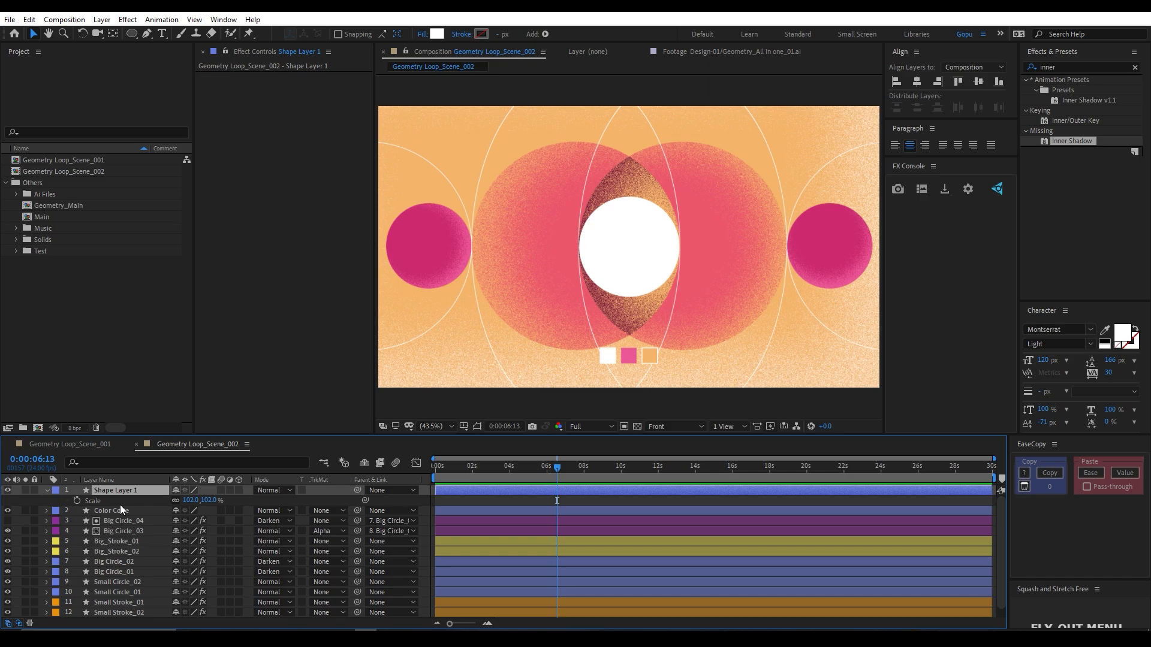
- Rename the new shape layer as Center Circle
key(Return)
text(C)
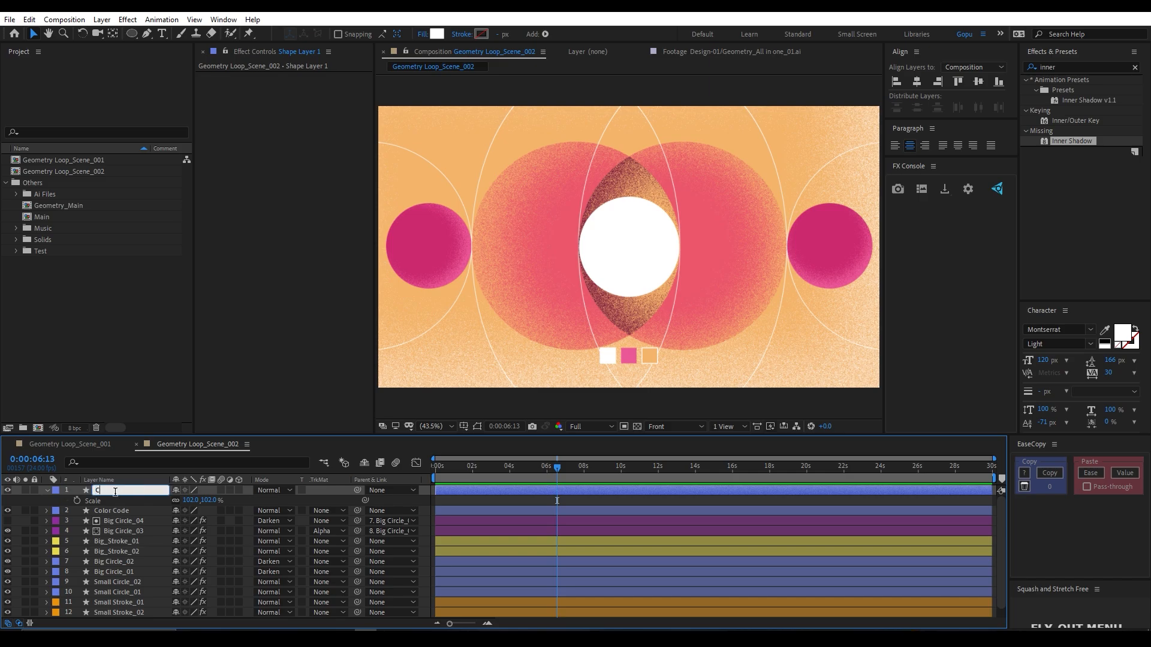
text(enter Circle)
key(Return)
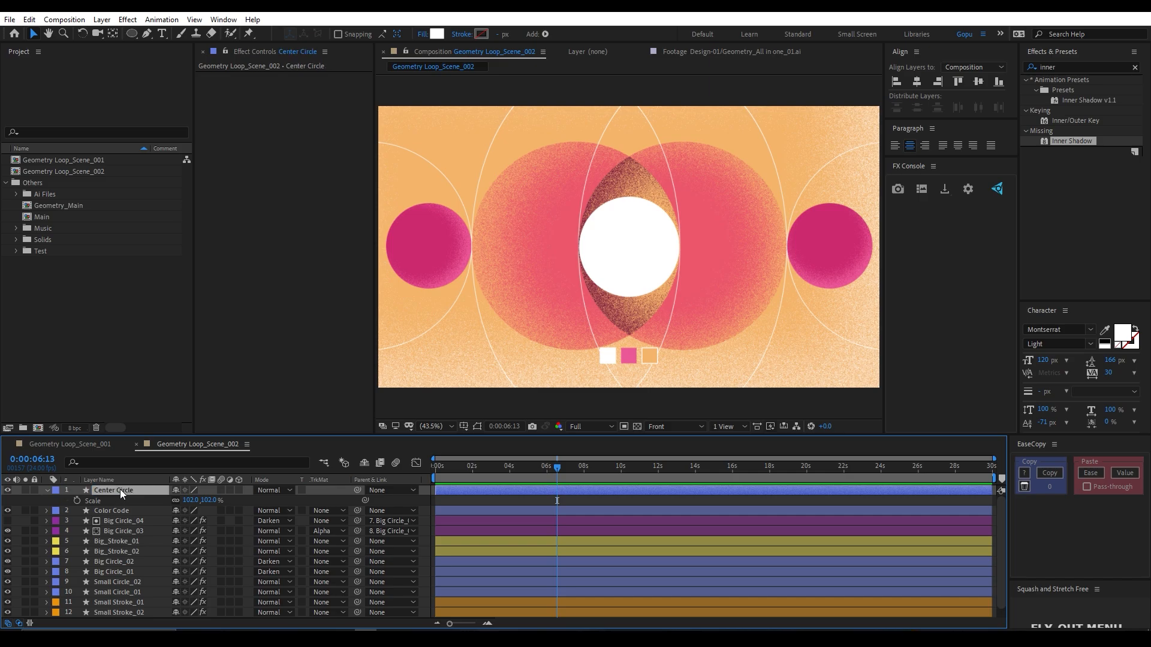
- Apply a Fill effect to Center Circle and sample its color from the pink color-code swatch
key(ctrl+space)
text(f)
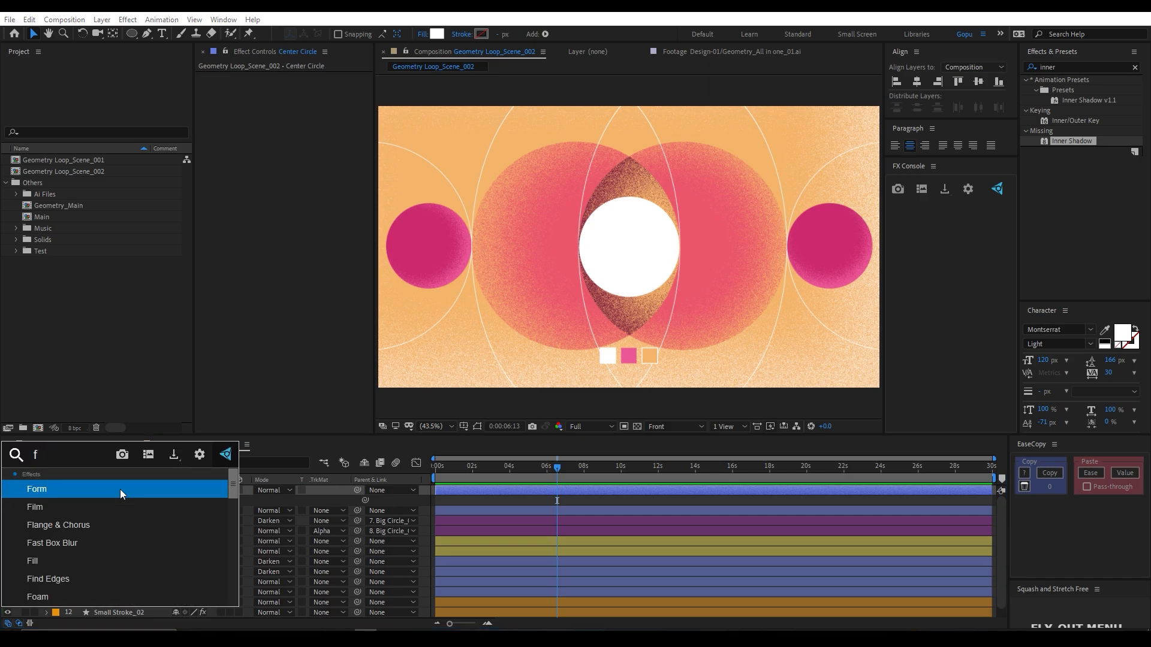
text(ill)
click(48, 489)
click(316, 108)
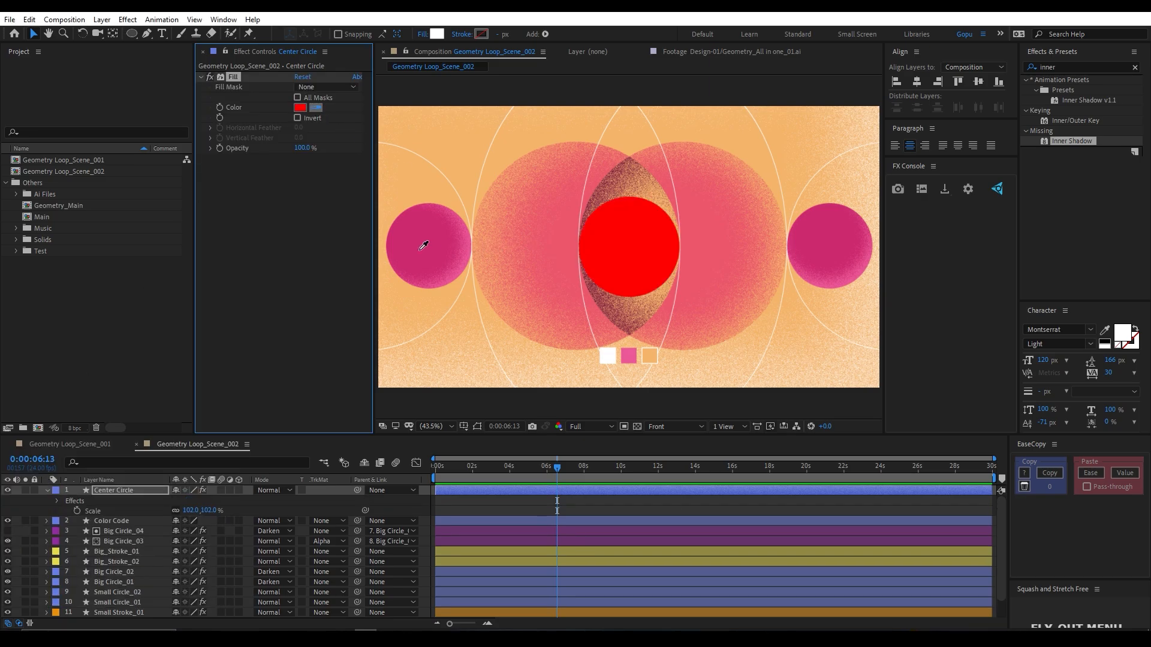
click(634, 357)
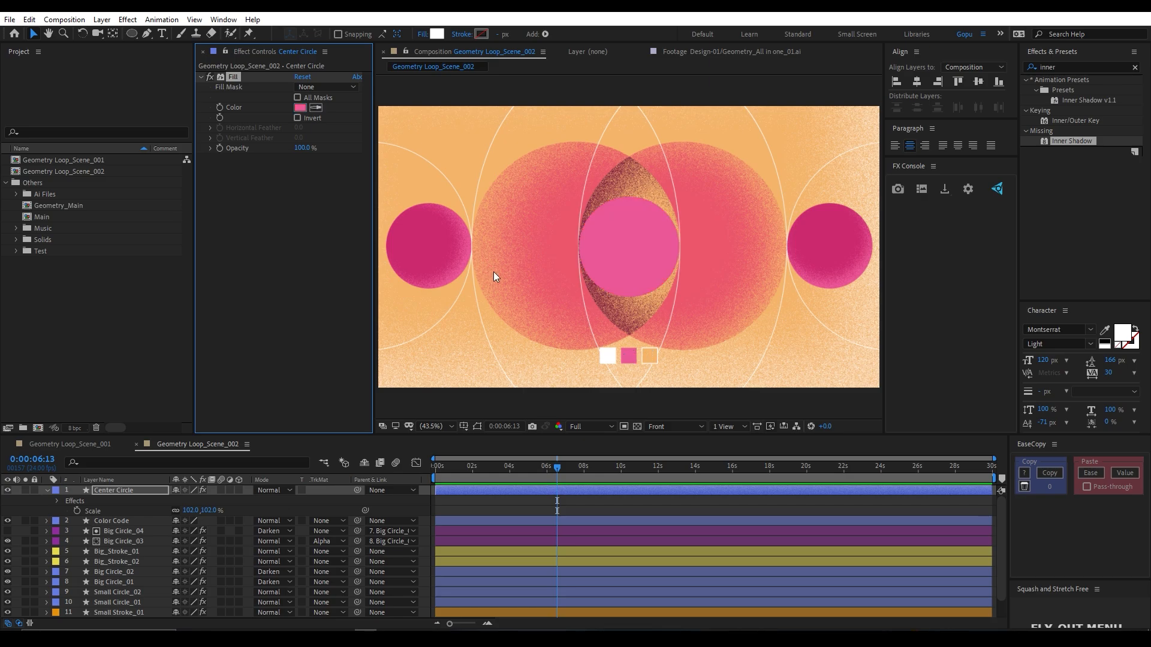
- Add an Inner Shadow effect to Center Circle with its color sampled from the white swatch, softness 199 and direction about 92°
key(ctrl+space)
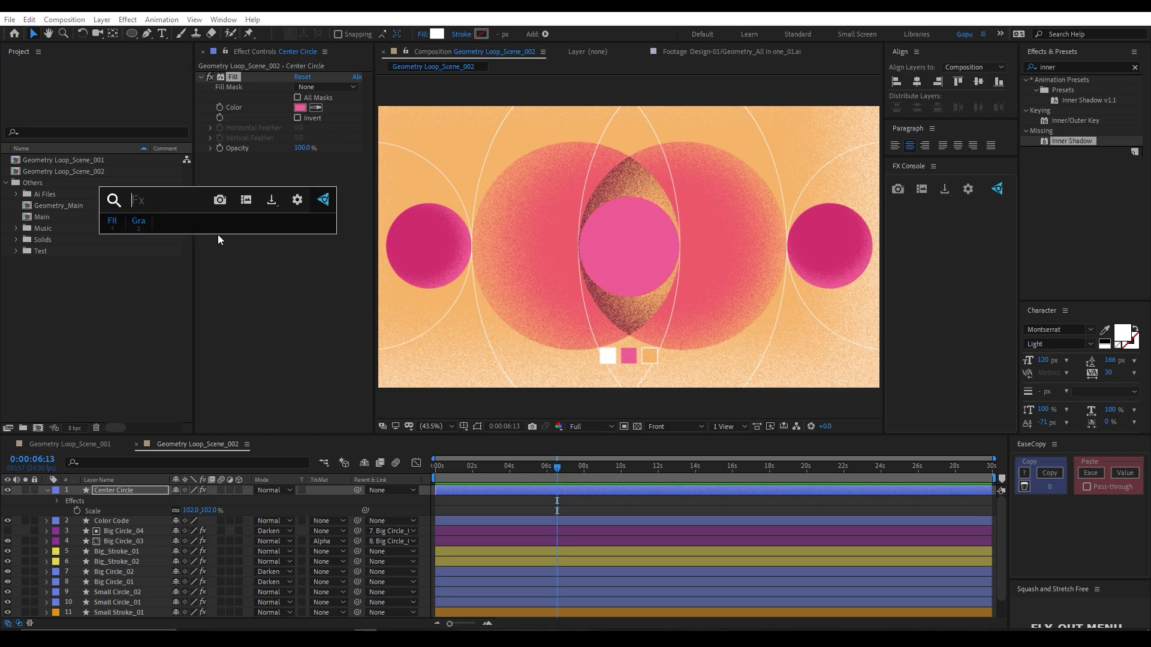
text(inn)
click(197, 264)
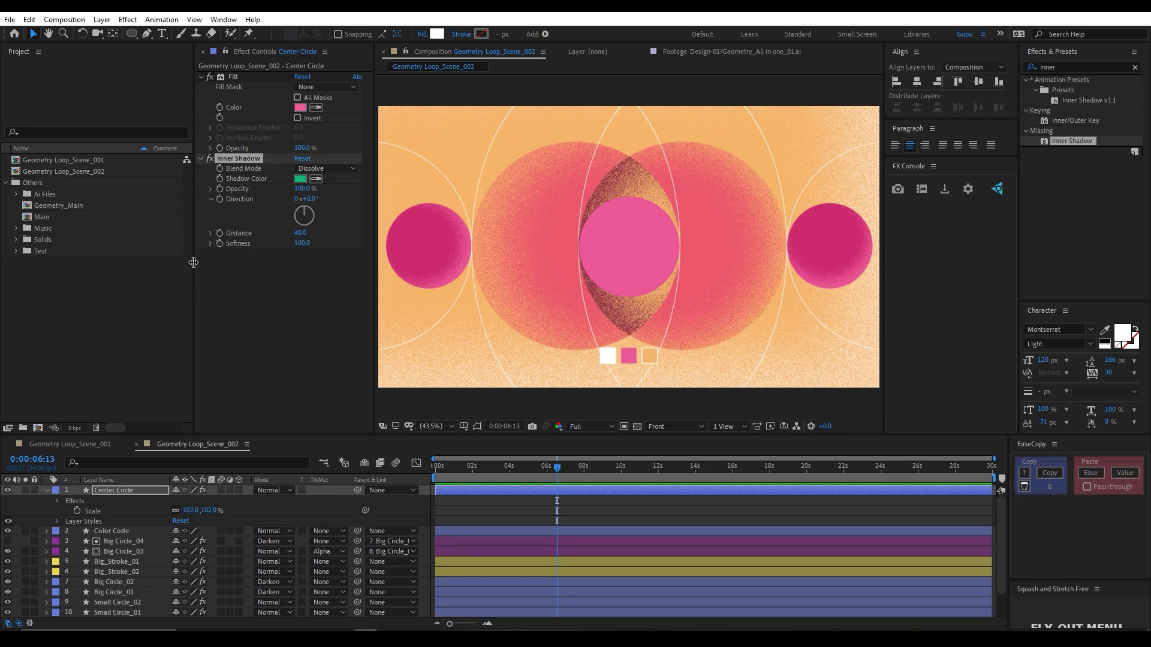
click(316, 179)
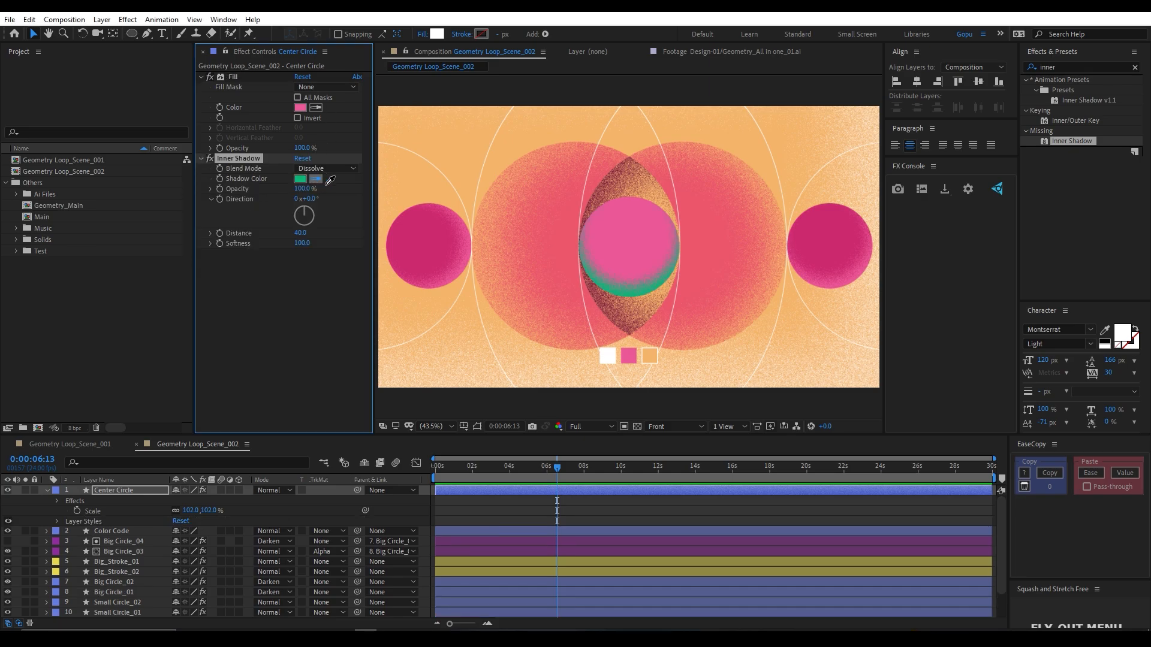
click(609, 357)
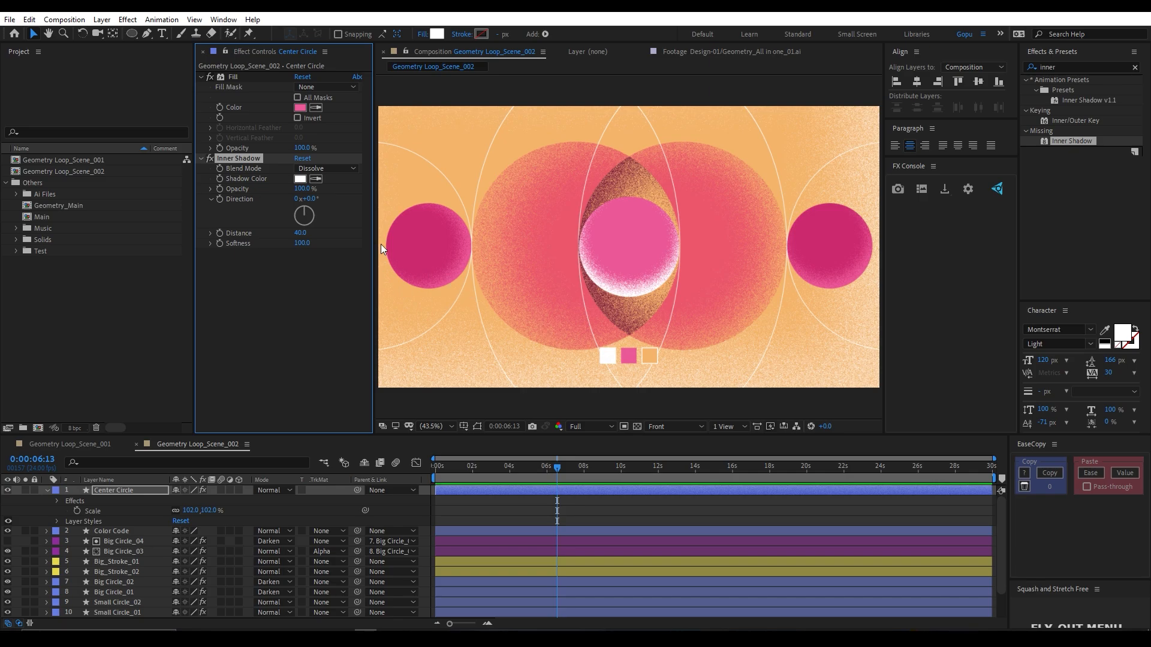
drag(302, 243, 369, 243)
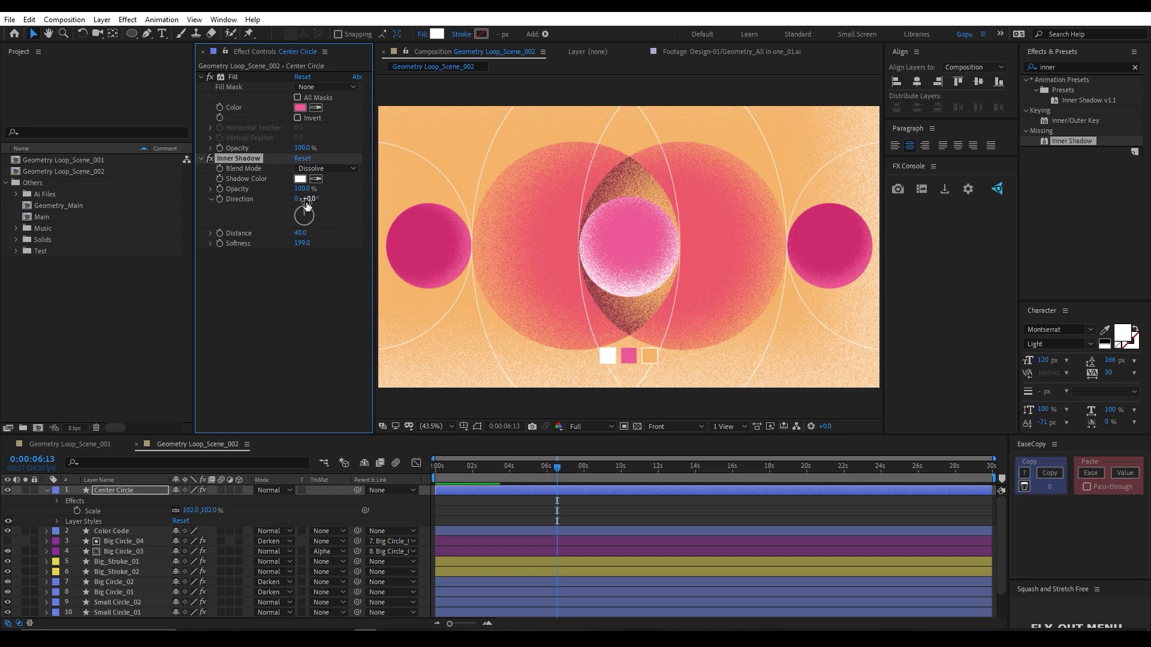
drag(307, 200, 372, 209)
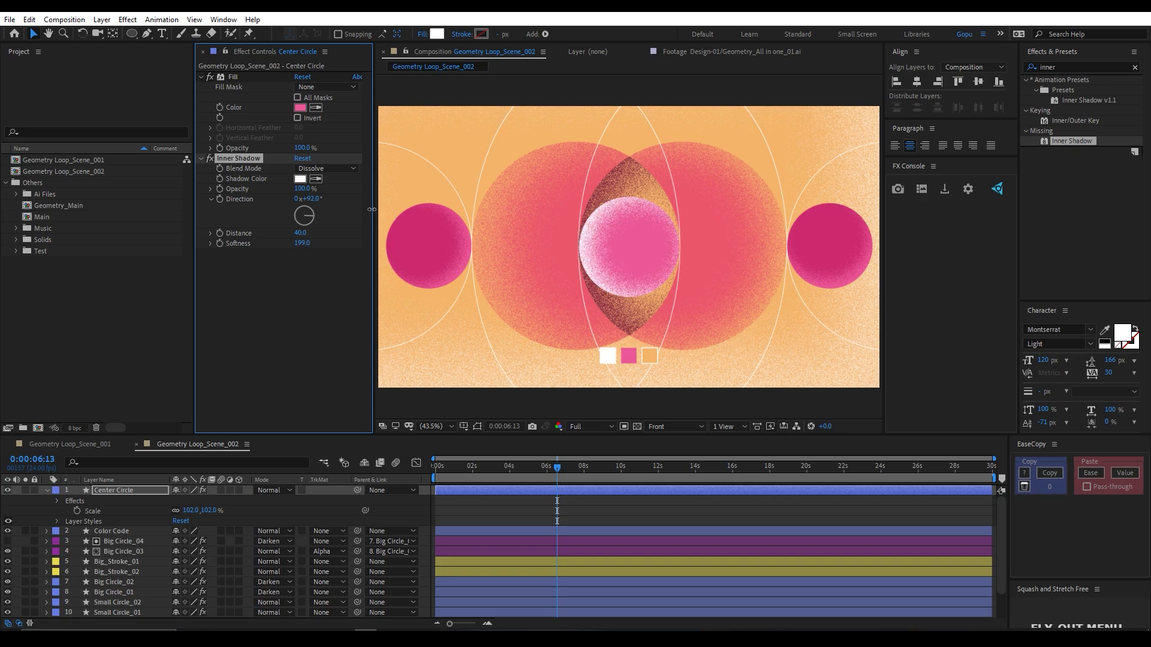
- Try the Add and Overlay blend modes on the Center Circle layer and settle on Soft Light
click(150, 491)
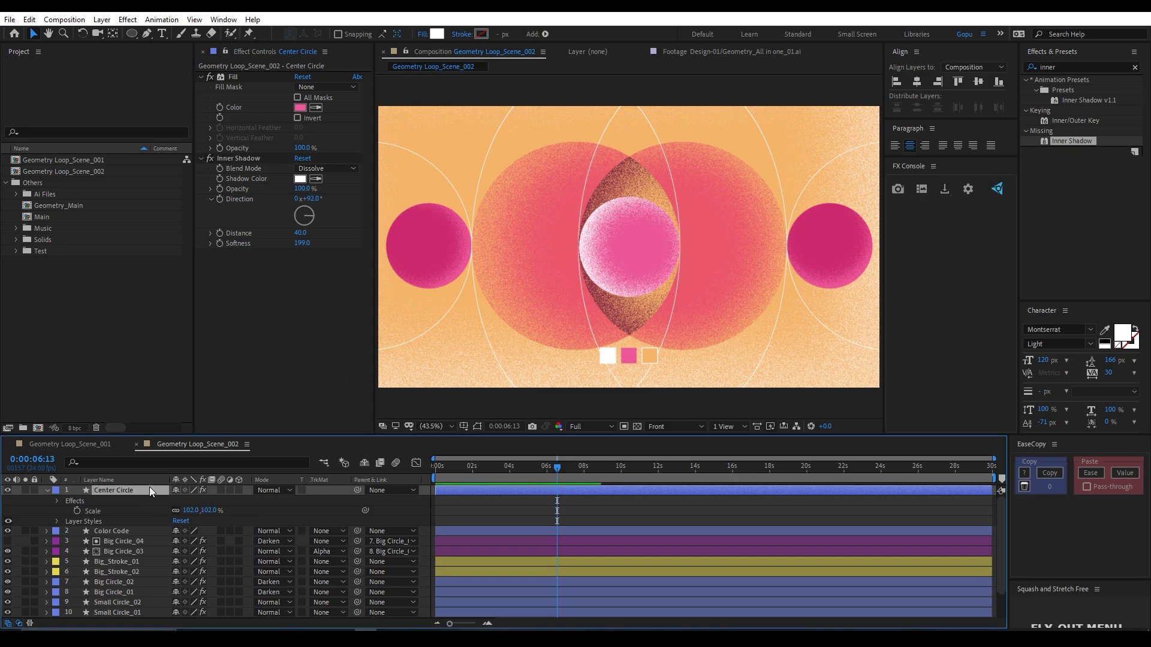
key(shift+equal)
key(shift+equal)
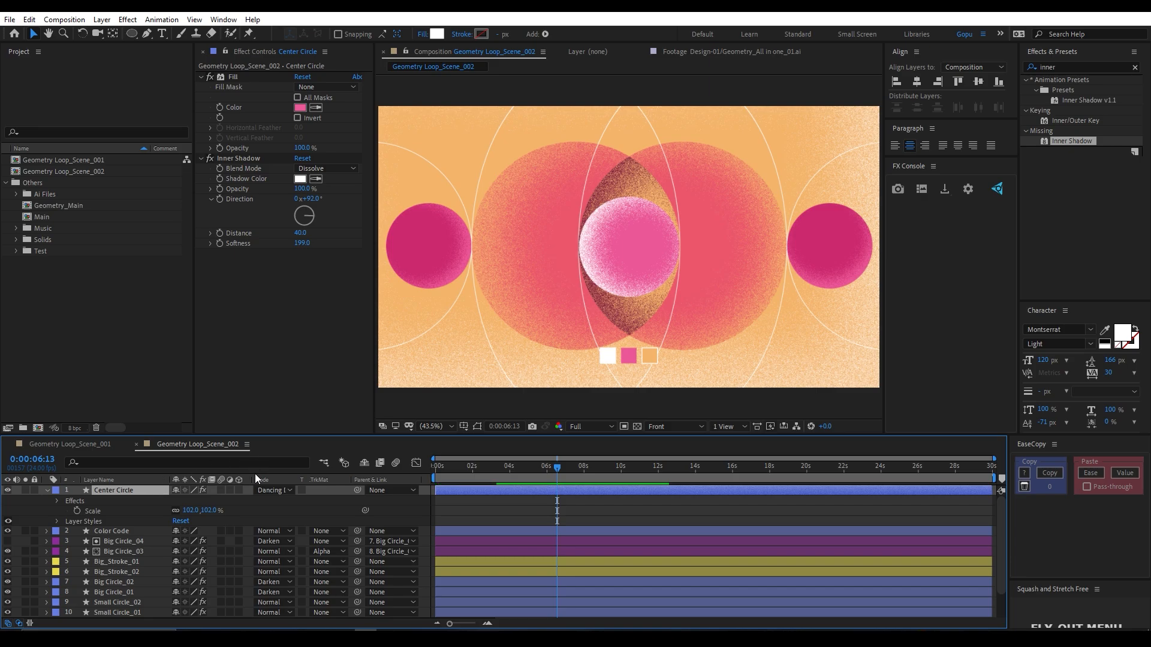
click(264, 491)
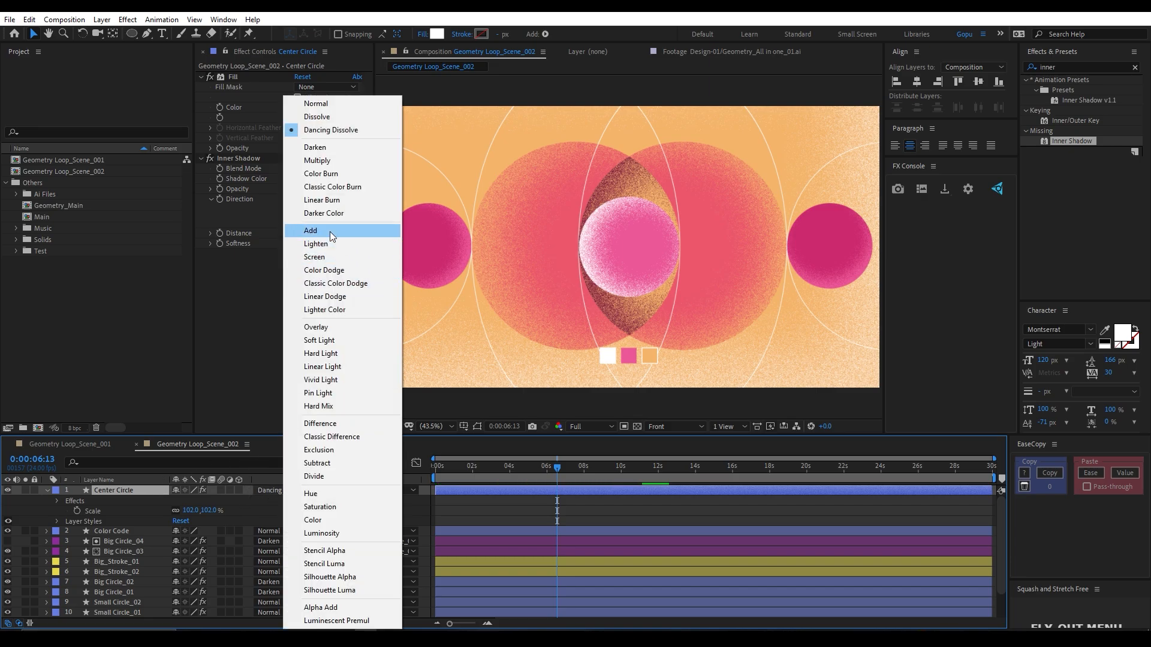
click(330, 231)
click(269, 490)
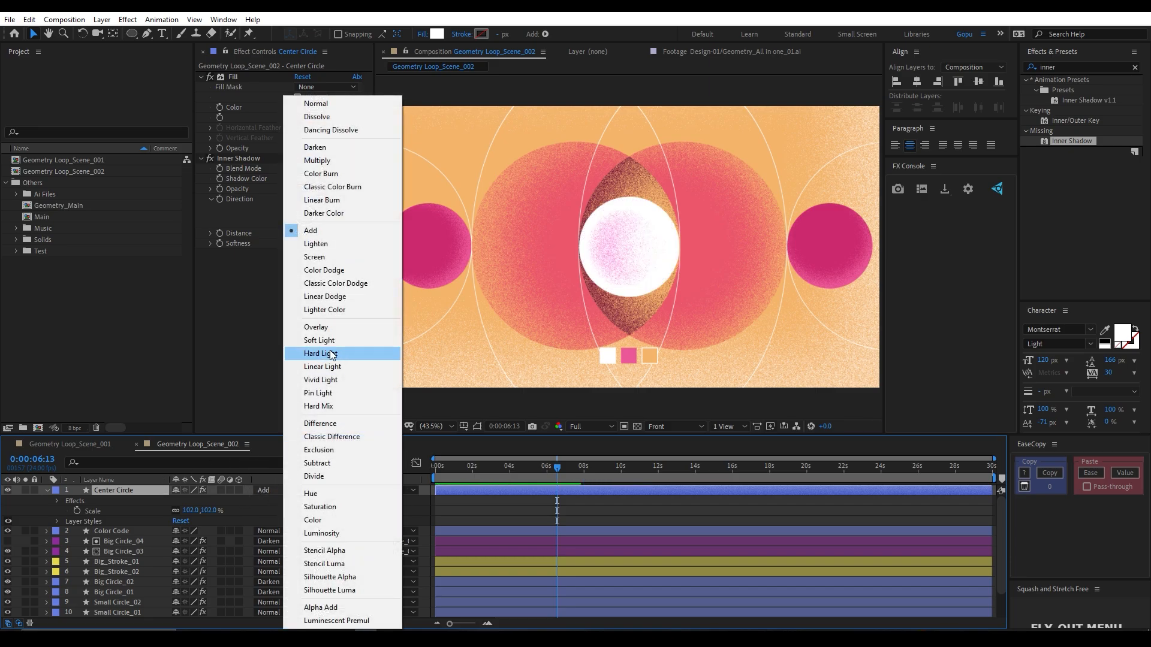
click(330, 328)
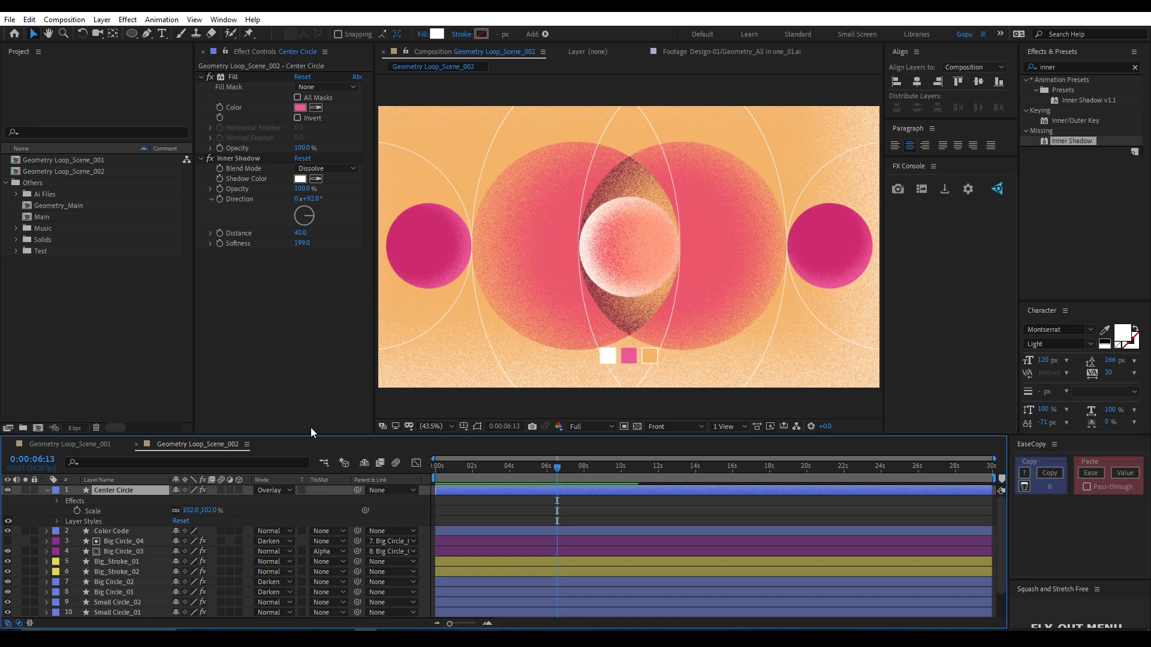
click(279, 489)
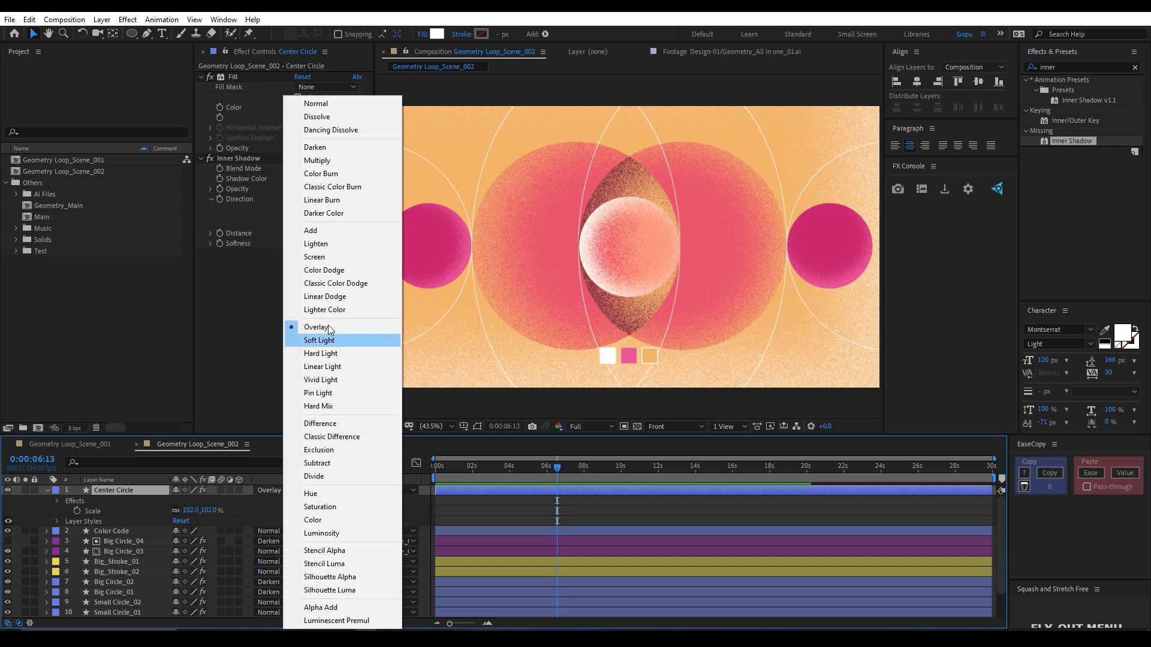
click(321, 339)
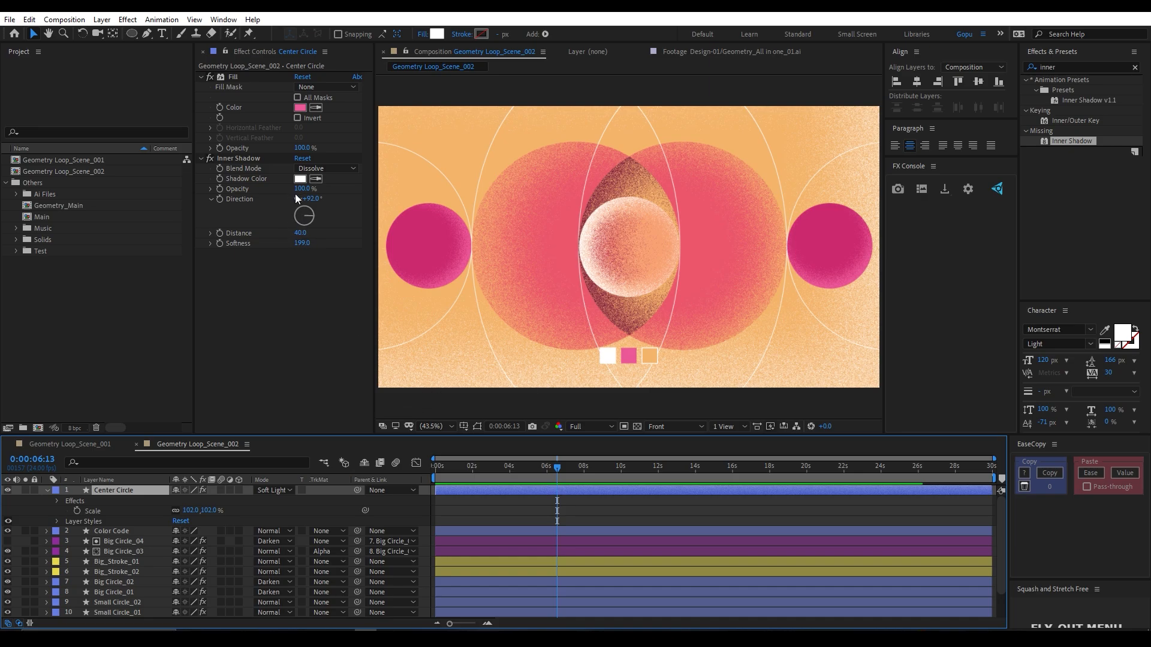
- Lower the Center Circle inner shadow's opacity to 60% and collapse the layer's properties
drag(300, 189, 283, 190)
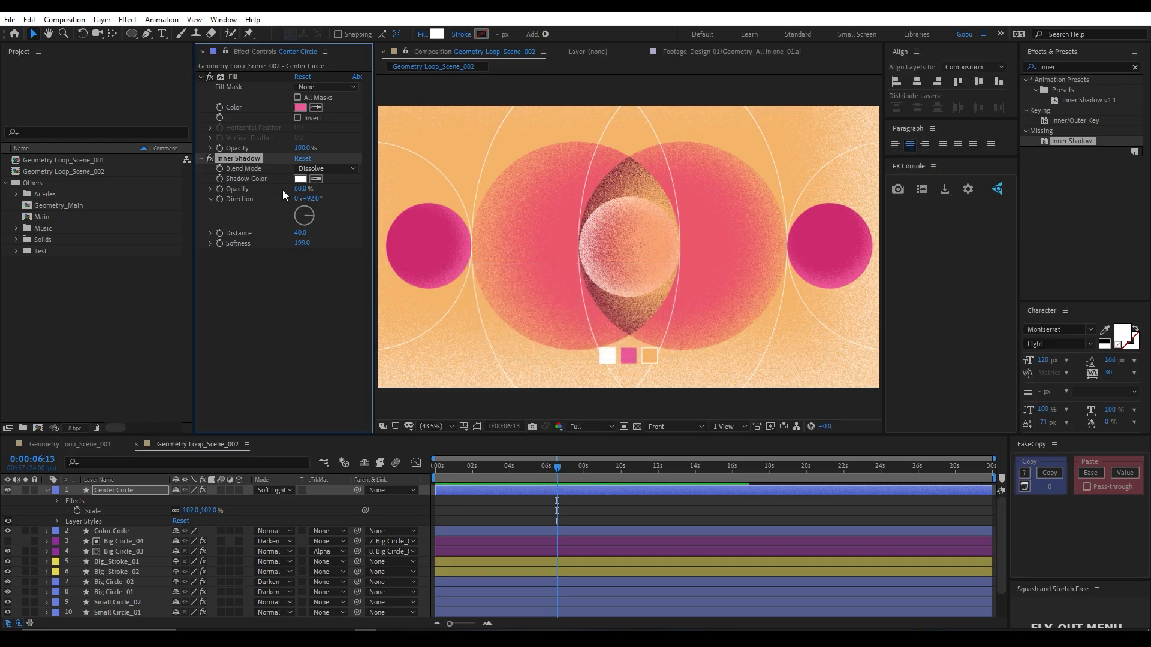
click(46, 491)
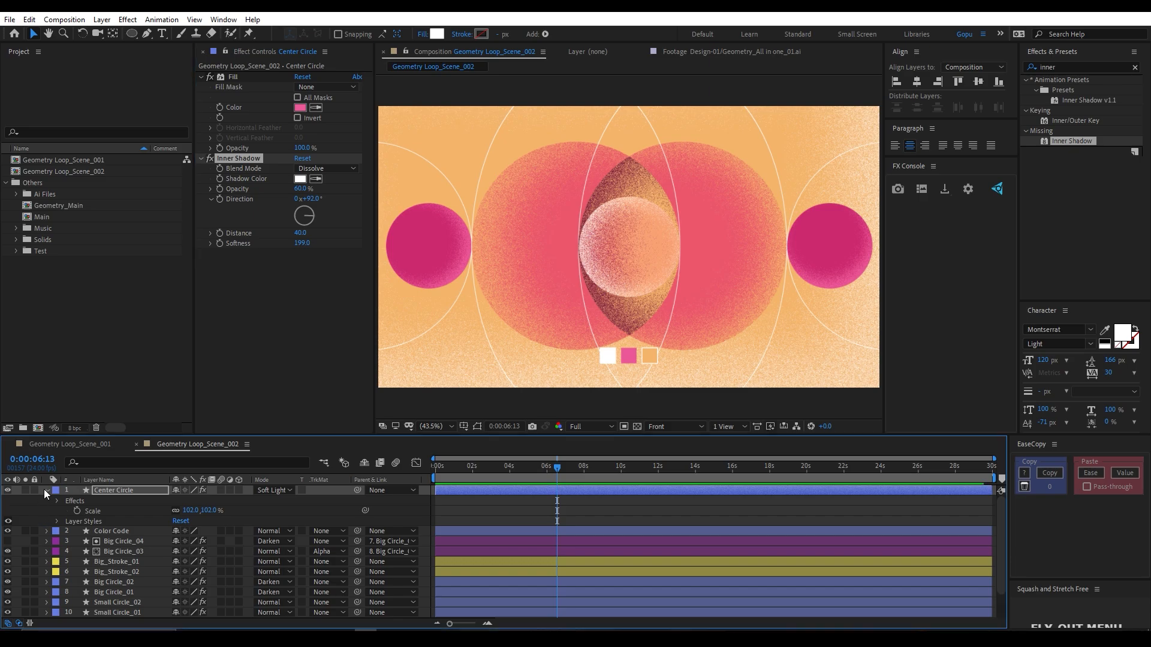
key(F2)
- Pre-compose all layers from Center Circle down to Small Stroke_02, leaving out BG, into a composition named Geo Elements
click(120, 492)
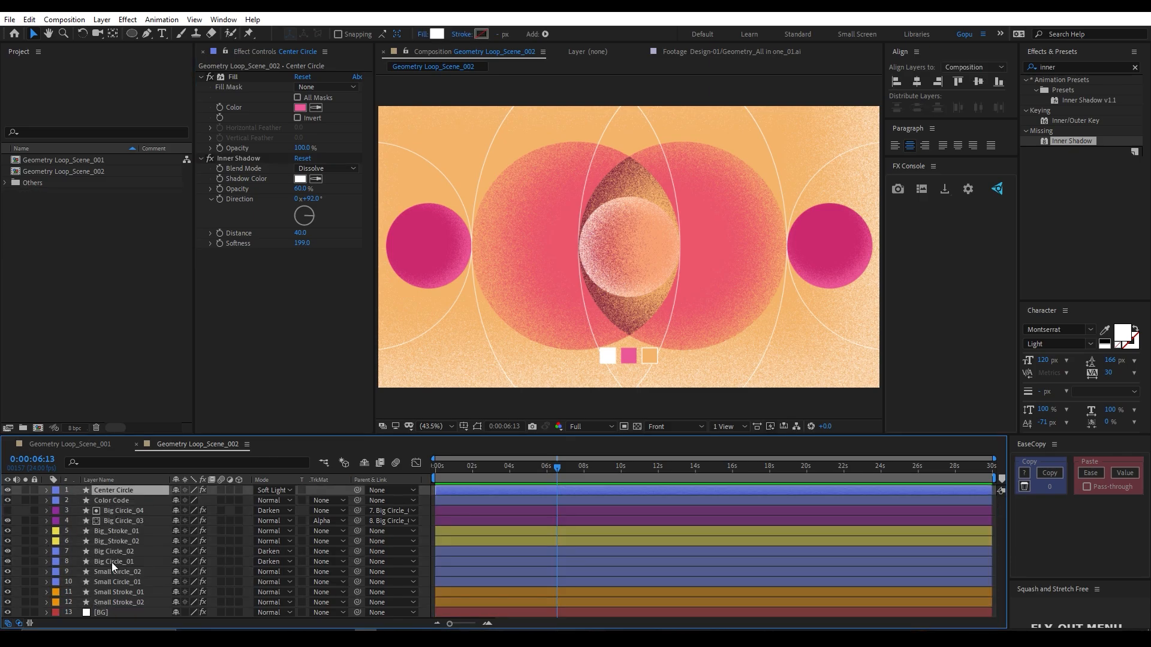
shift+click(109, 604)
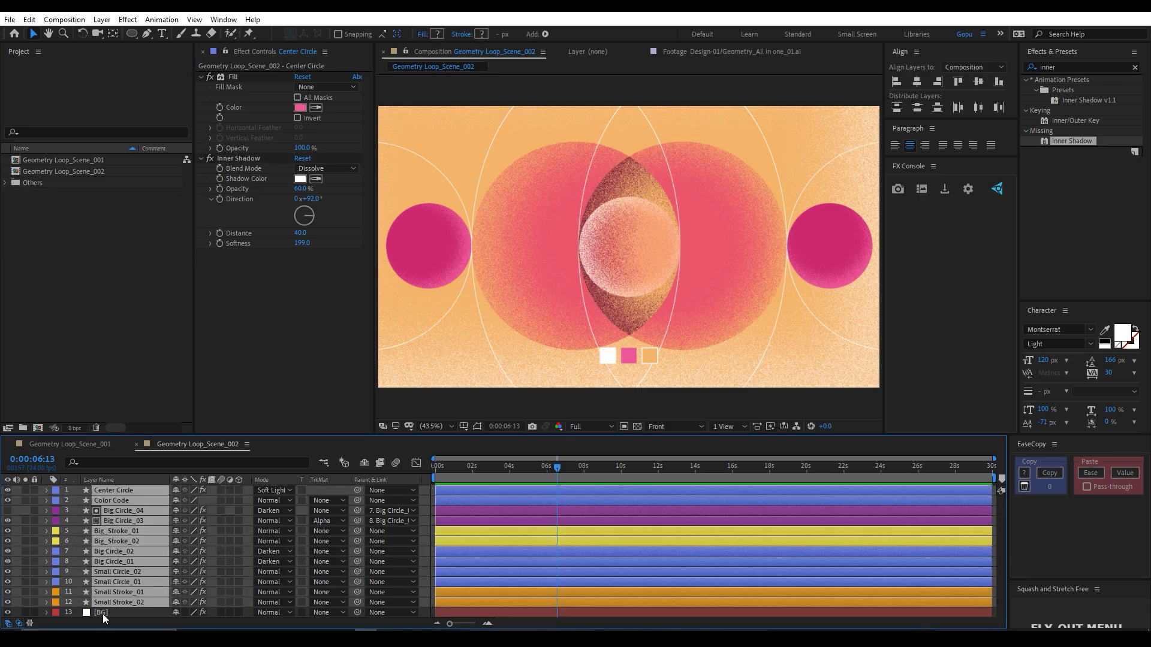
key(ctrl+shift+c)
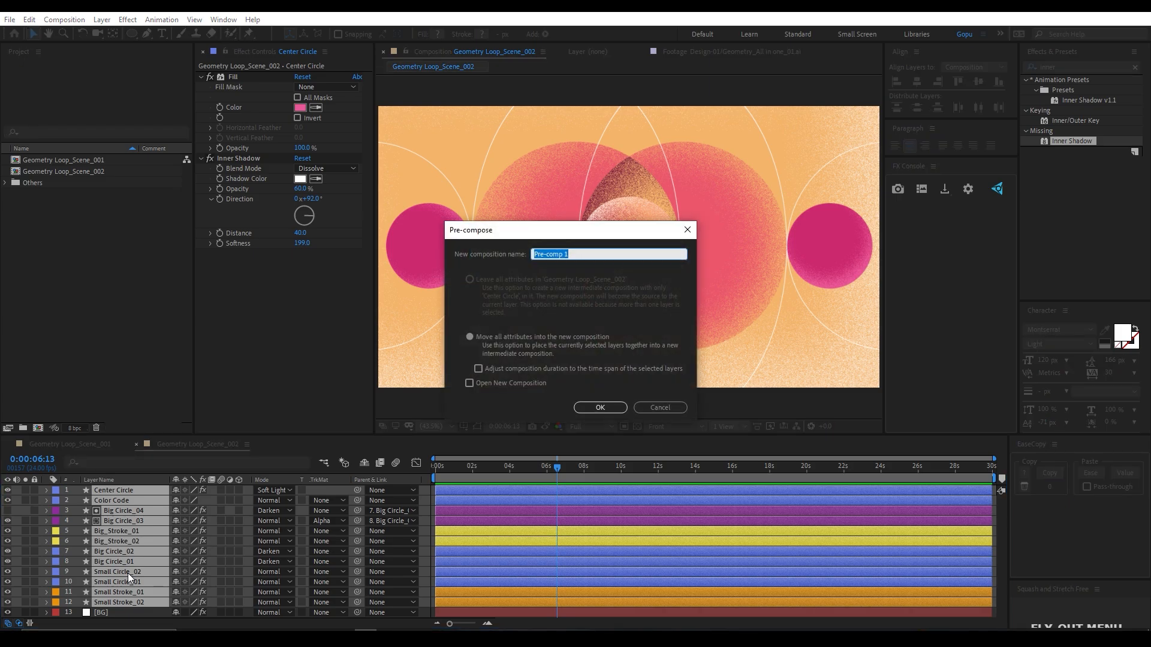
text(Elem)
text(lem)
key(Return)
- Open the Geo Elements composition and delete its Color Code layer
double_click(108, 490)
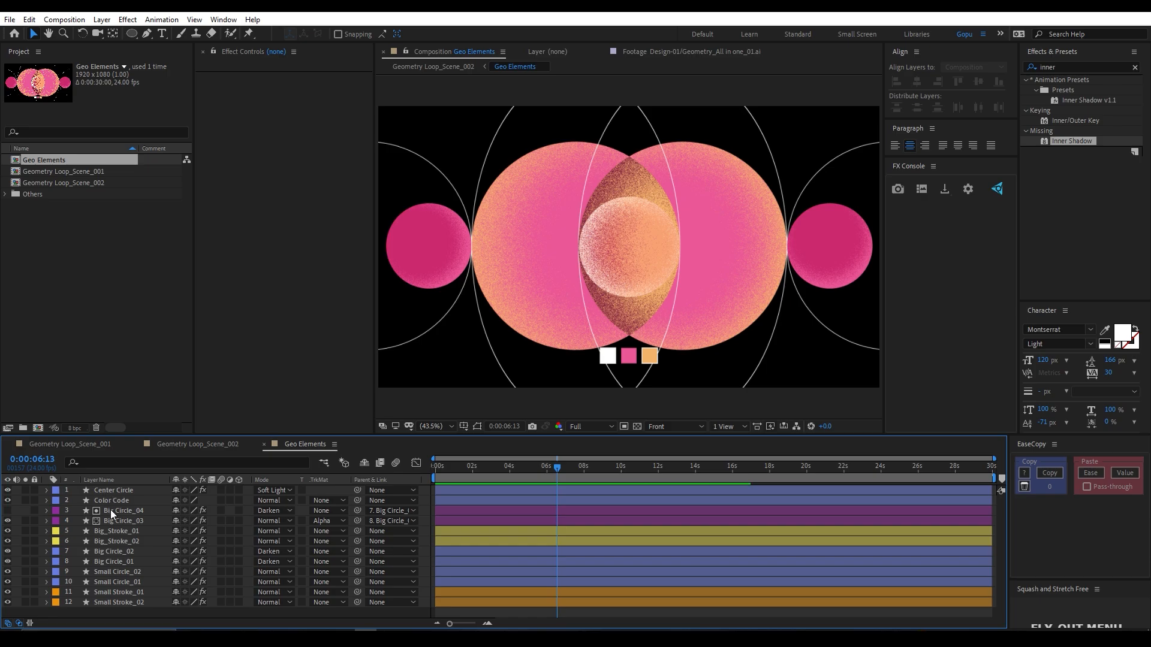
click(110, 500)
key(Delete)
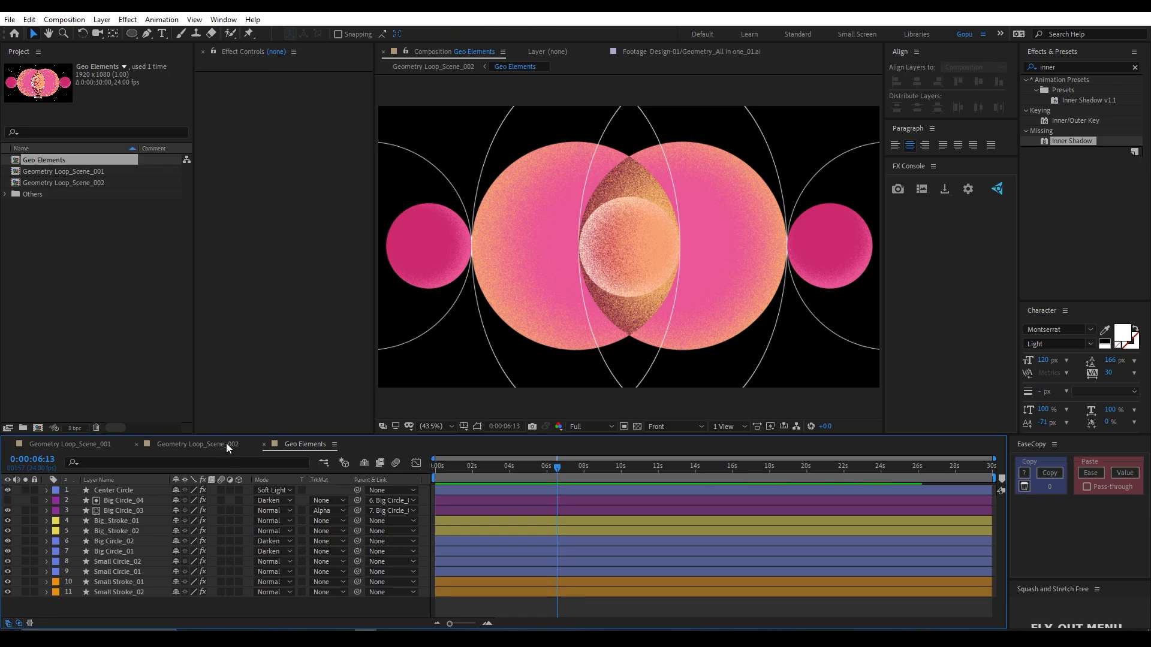
- Return to Geometry Loop_Scene_002 and duplicate the Geo Elements layer
click(226, 443)
click(145, 507)
click(132, 491)
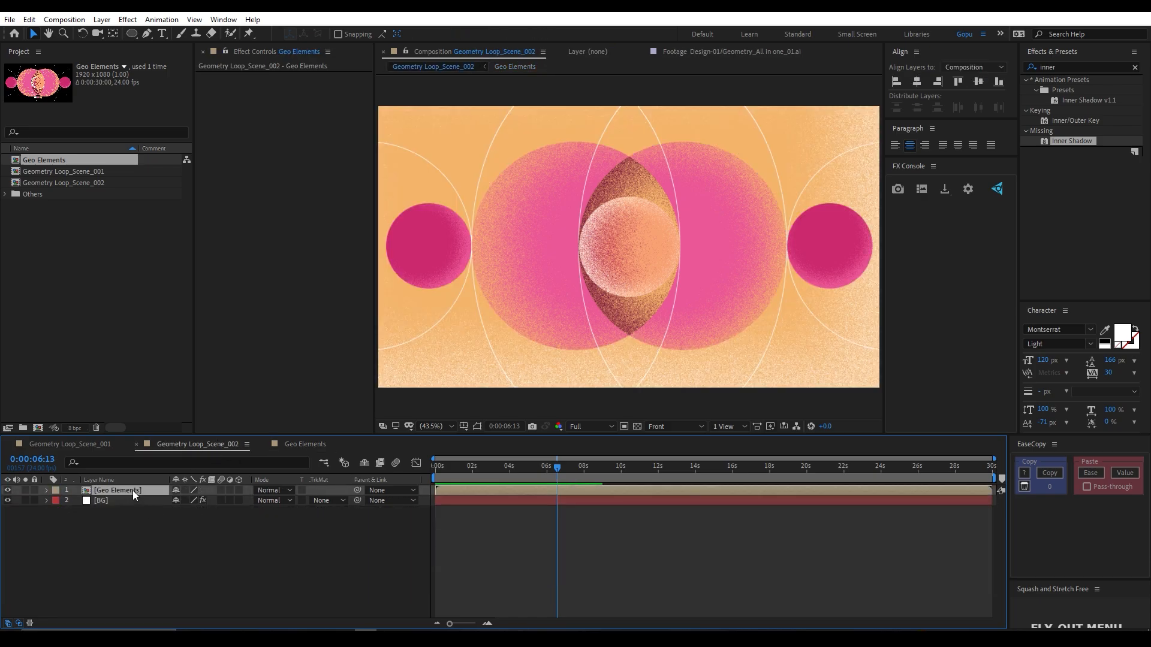
key(ctrl+d)
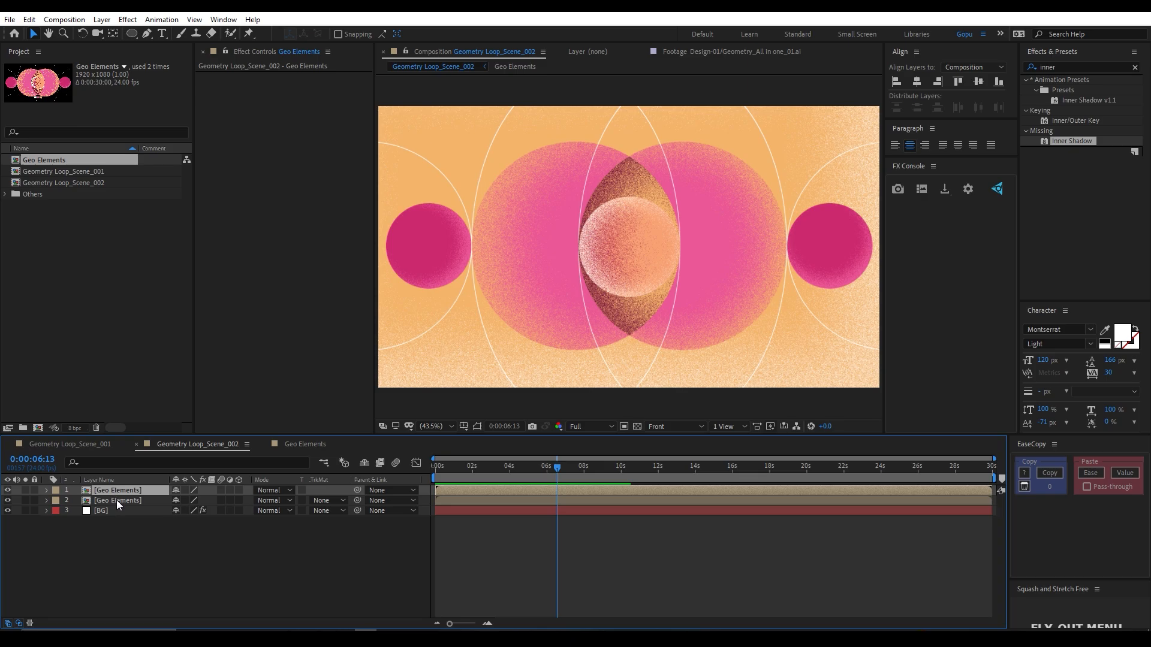
- Apply a Drop Shadow effect to the lower Geo Elements layer with distance 11 and opacity 76%
click(117, 500)
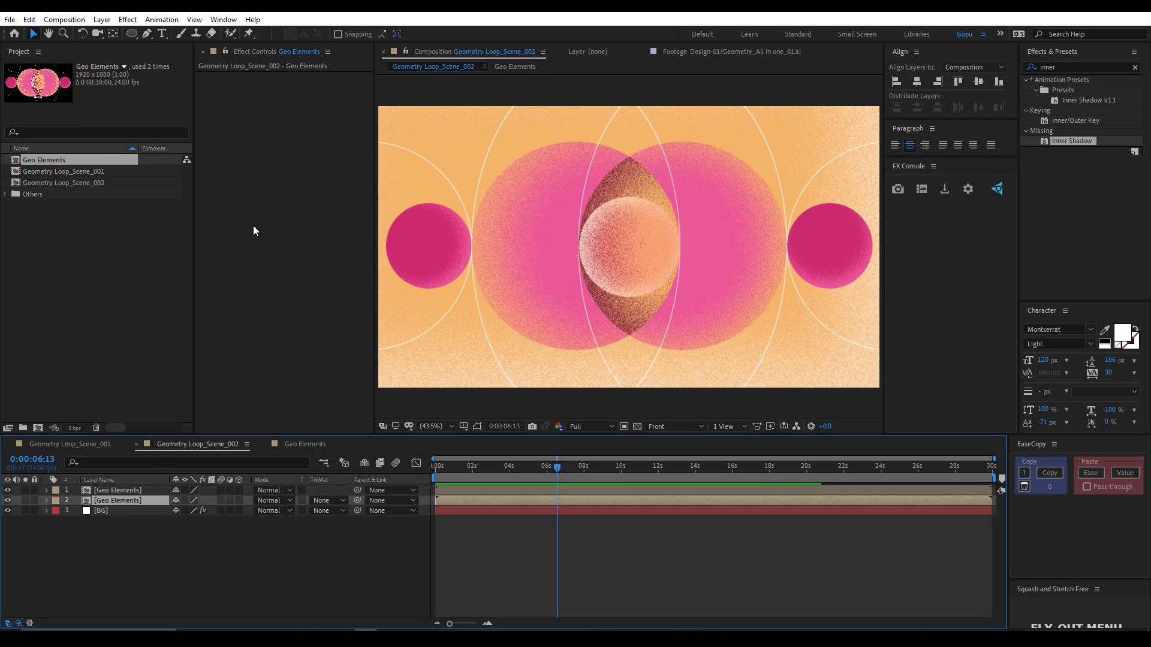
key(ctrl+space)
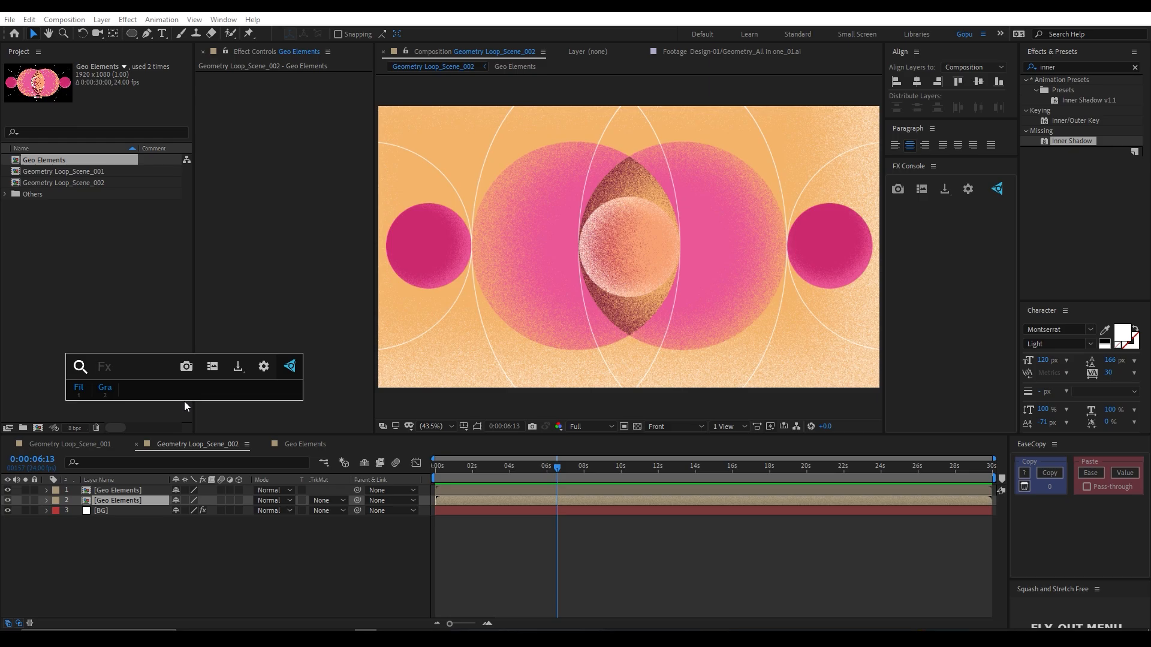
text(drop)
click(184, 401)
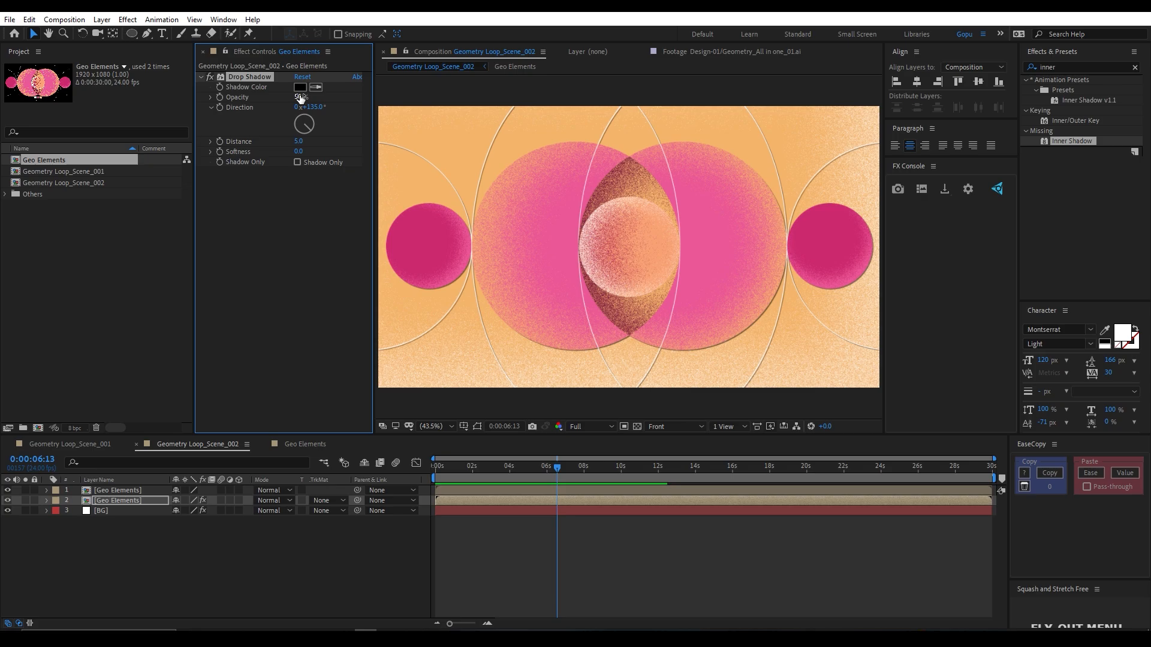
drag(298, 140, 302, 141)
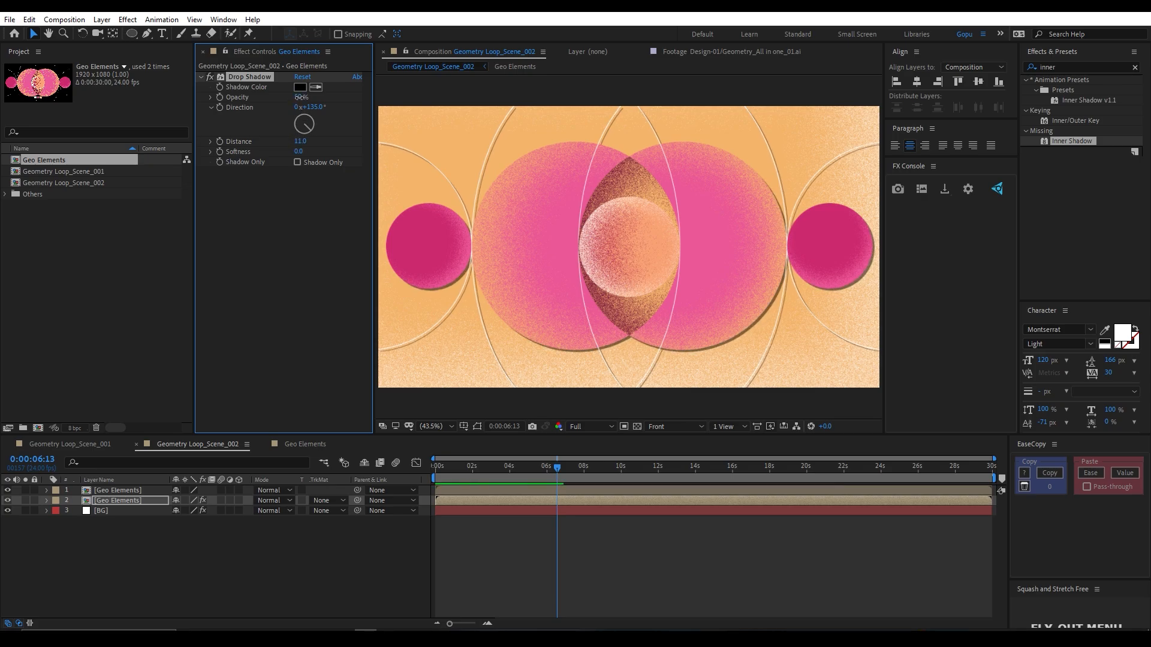
drag(298, 97, 335, 99)
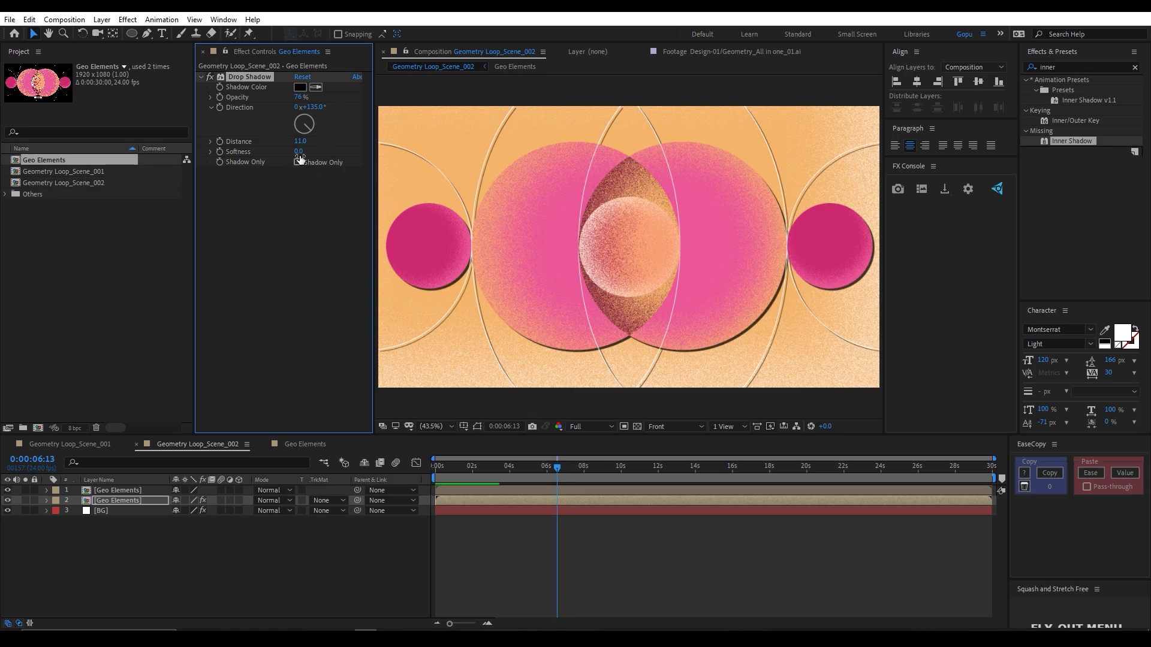
- Set the lower Geo Elements layer to Dissolve and its drop shadow to 24% opacity, softness 53 and Shadow Only
click(280, 502)
click(323, 119)
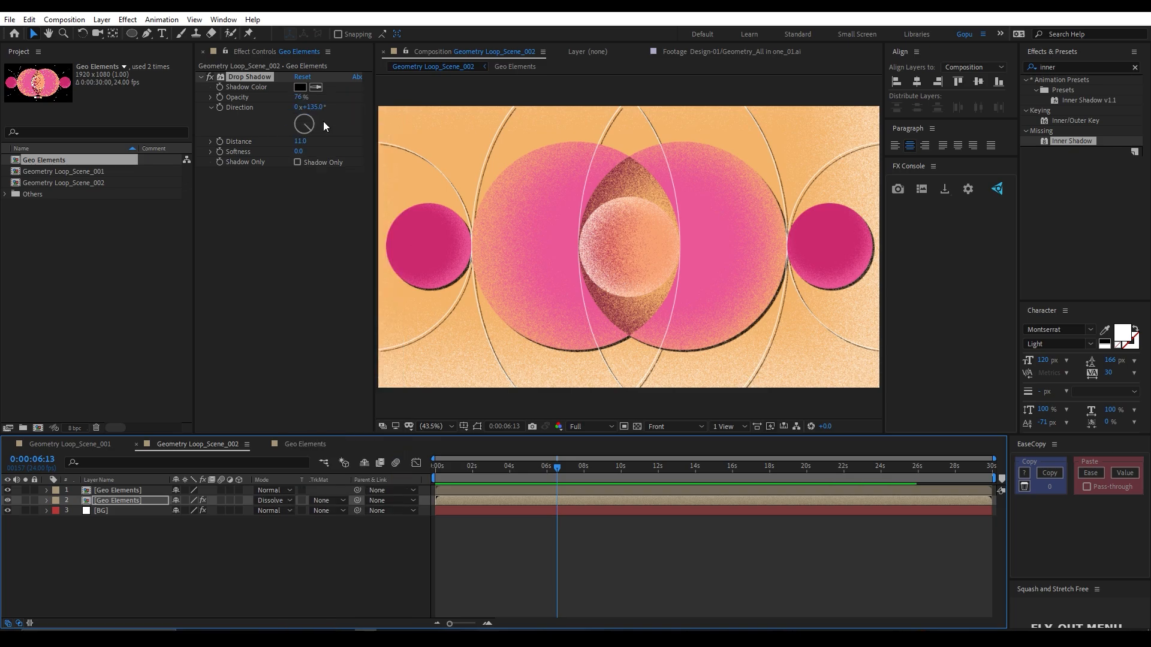
drag(295, 100, 229, 106)
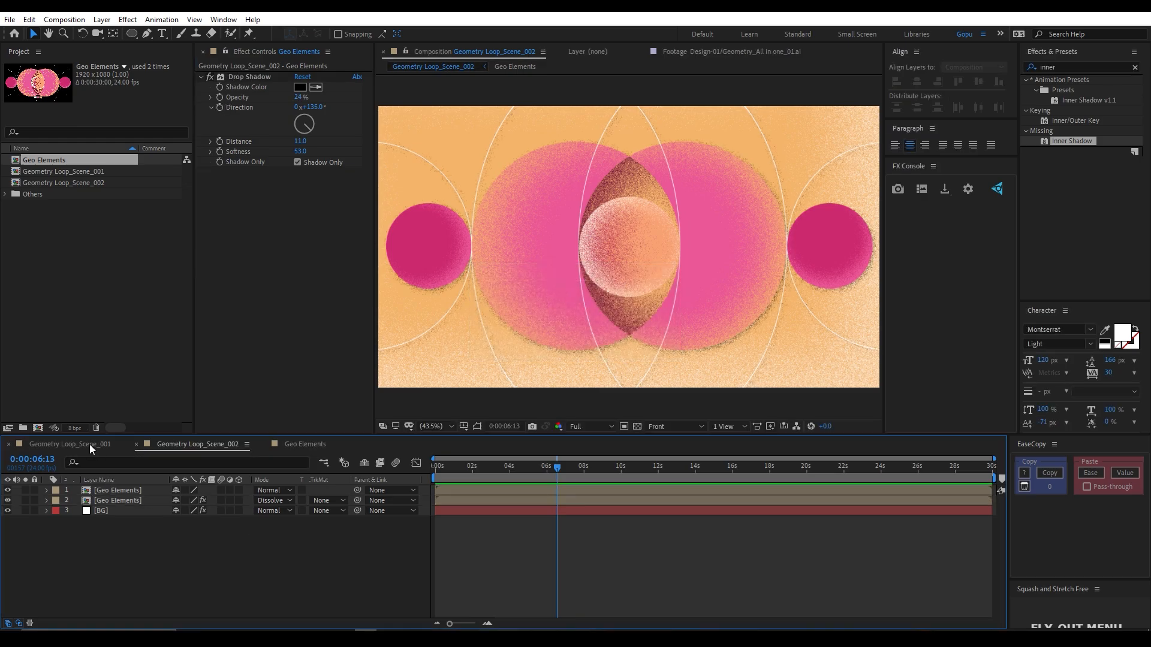
- Close the Geo Elements composition in the timeline and clear the project item selection
click(89, 444)
click(210, 444)
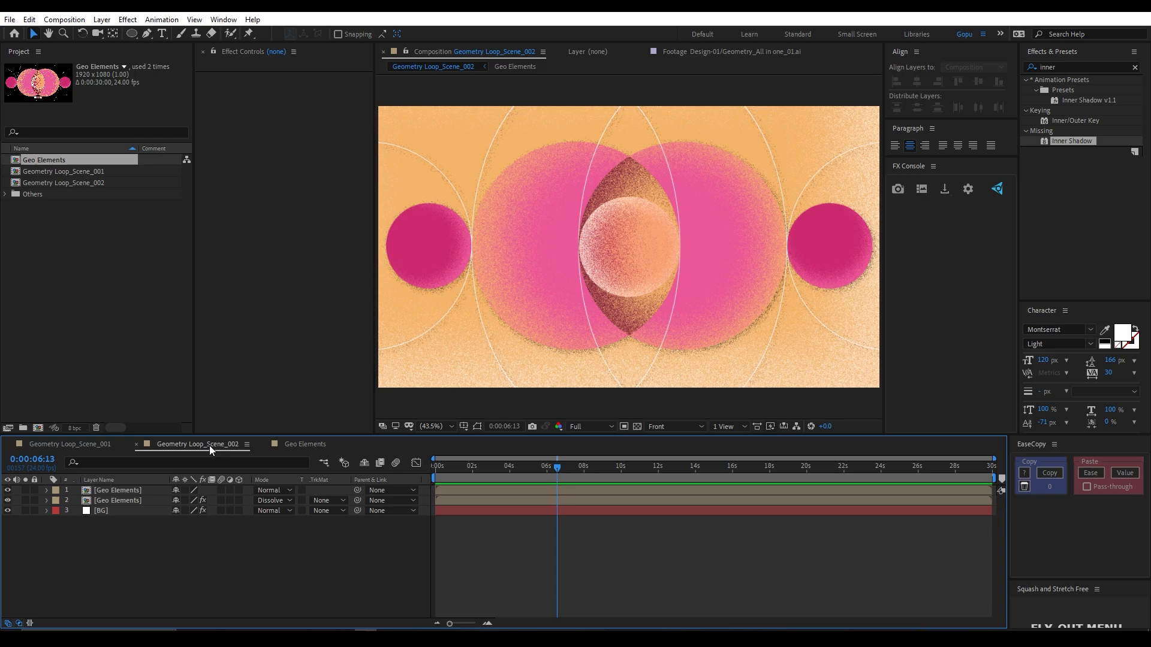
click(304, 446)
click(265, 443)
click(75, 263)
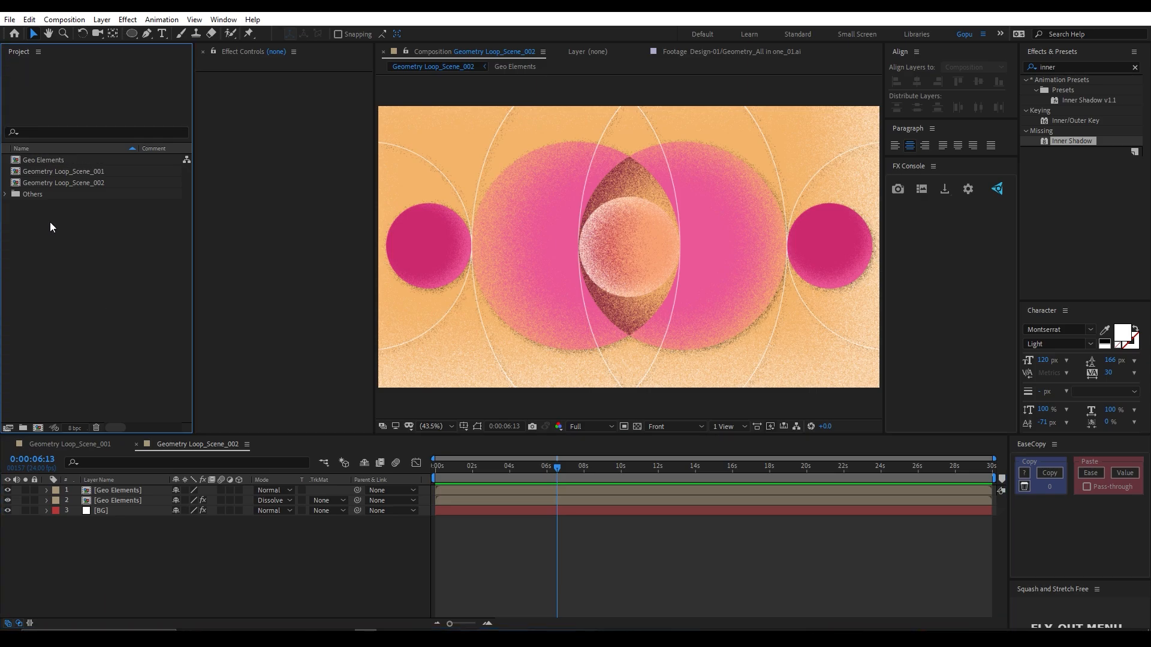
click(67, 183)
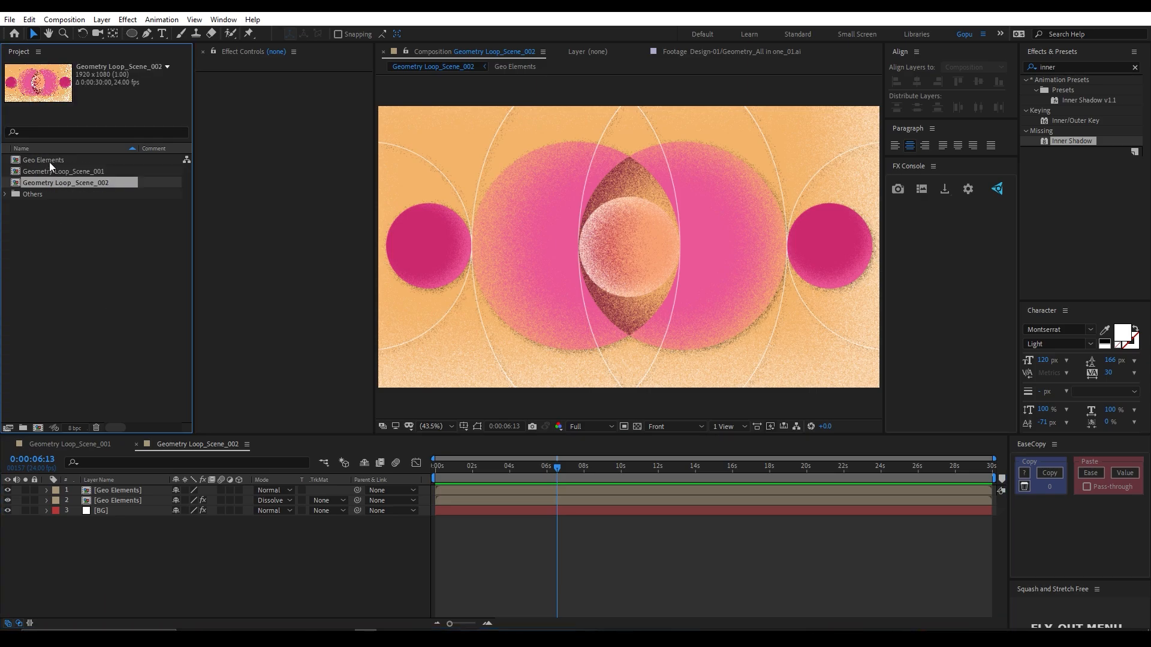
click(86, 348)
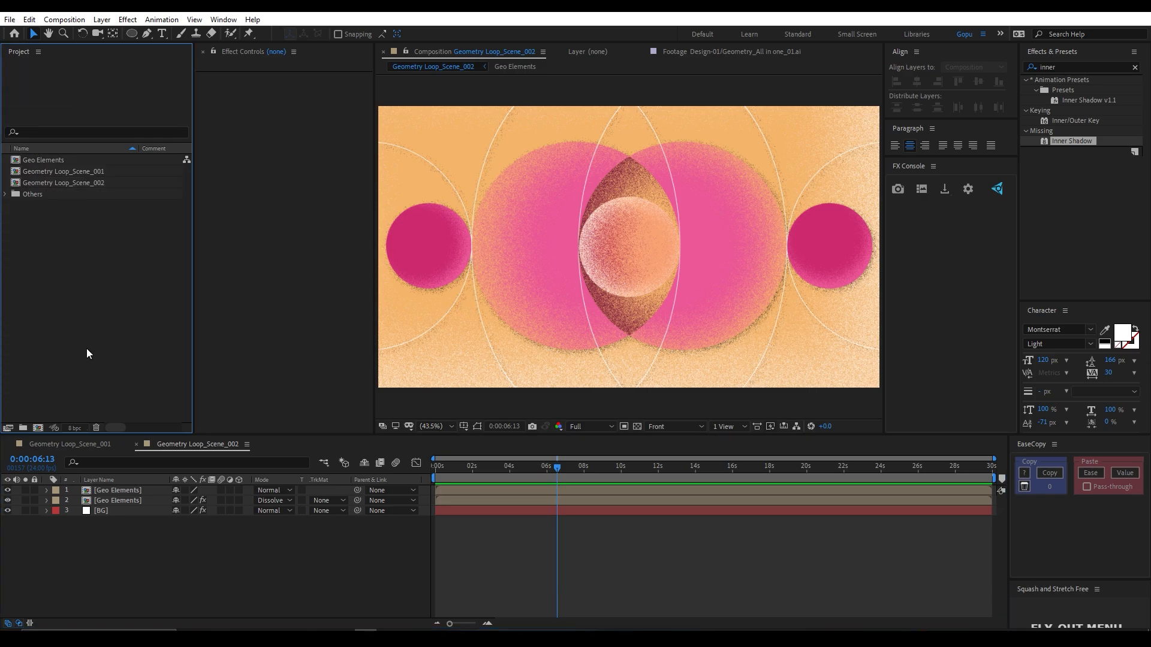
- Review the circle and shadow layers in the Geometry Loop_Scene_001 composition
click(85, 444)
click(121, 531)
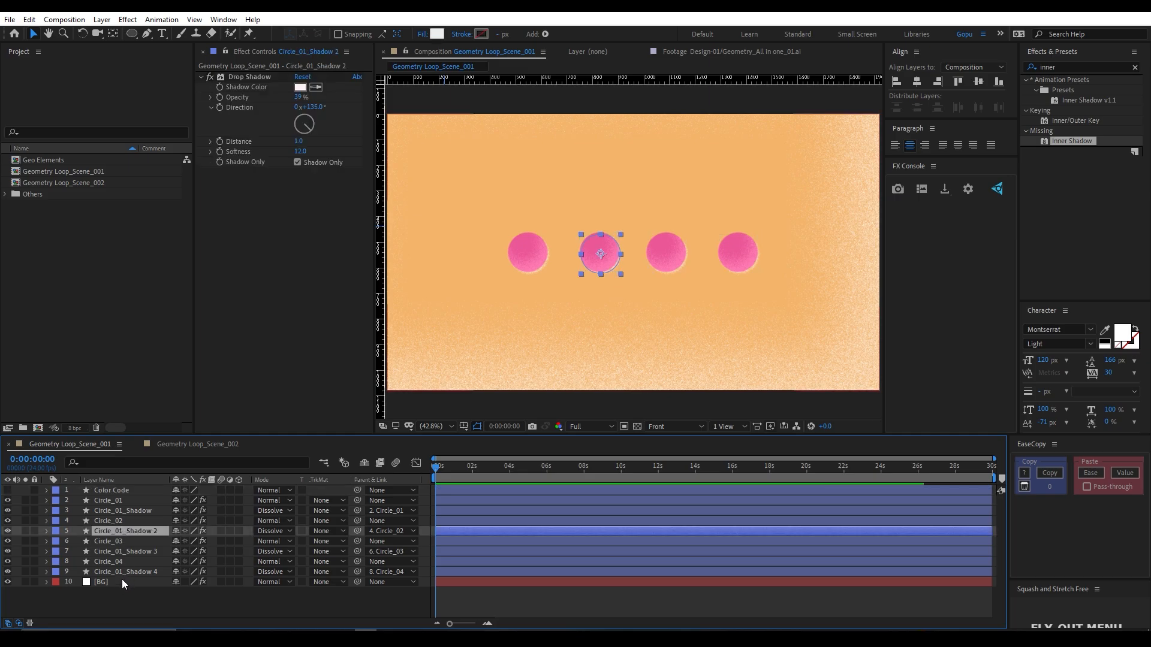
click(120, 593)
click(120, 572)
shift+click(113, 490)
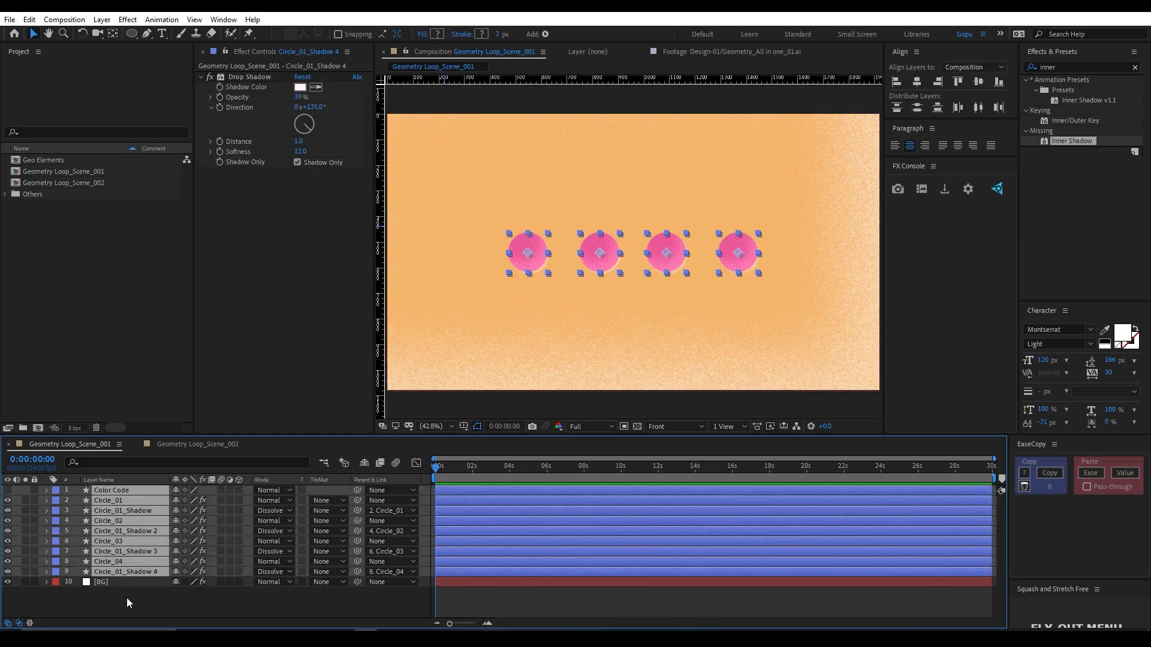
click(127, 598)
click(165, 373)
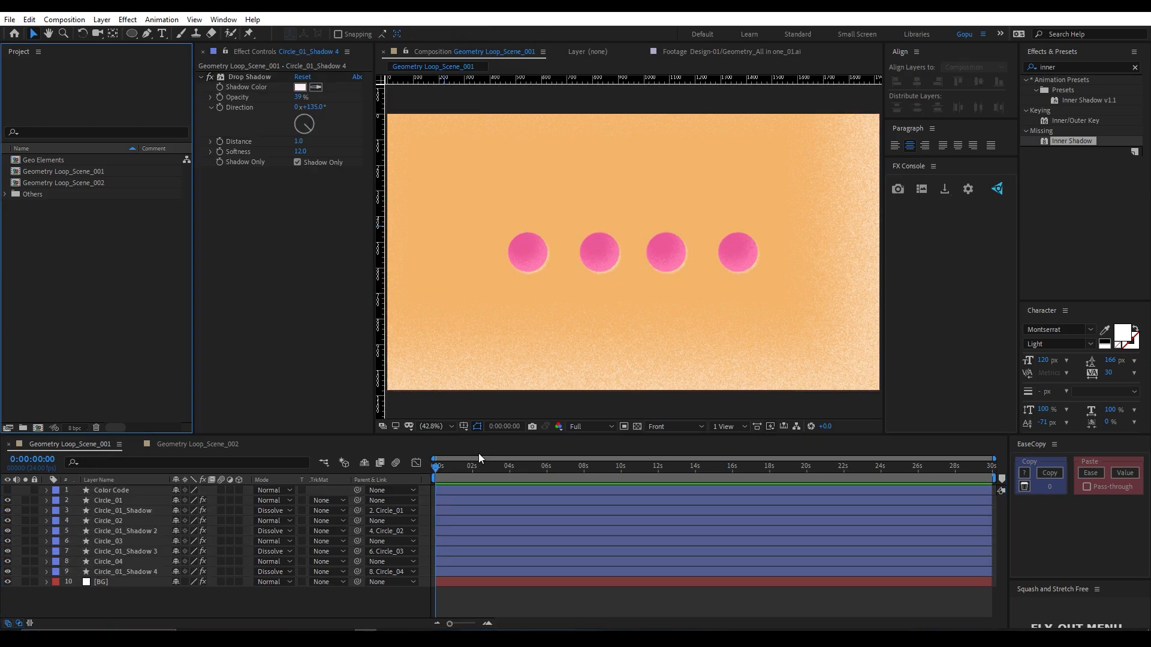
click(431, 469)
click(455, 465)
- Create a new 1920 x 1080, 24 fps, 30-second composition named Geometry Loop Animation
click(91, 323)
key(ctrl+n)
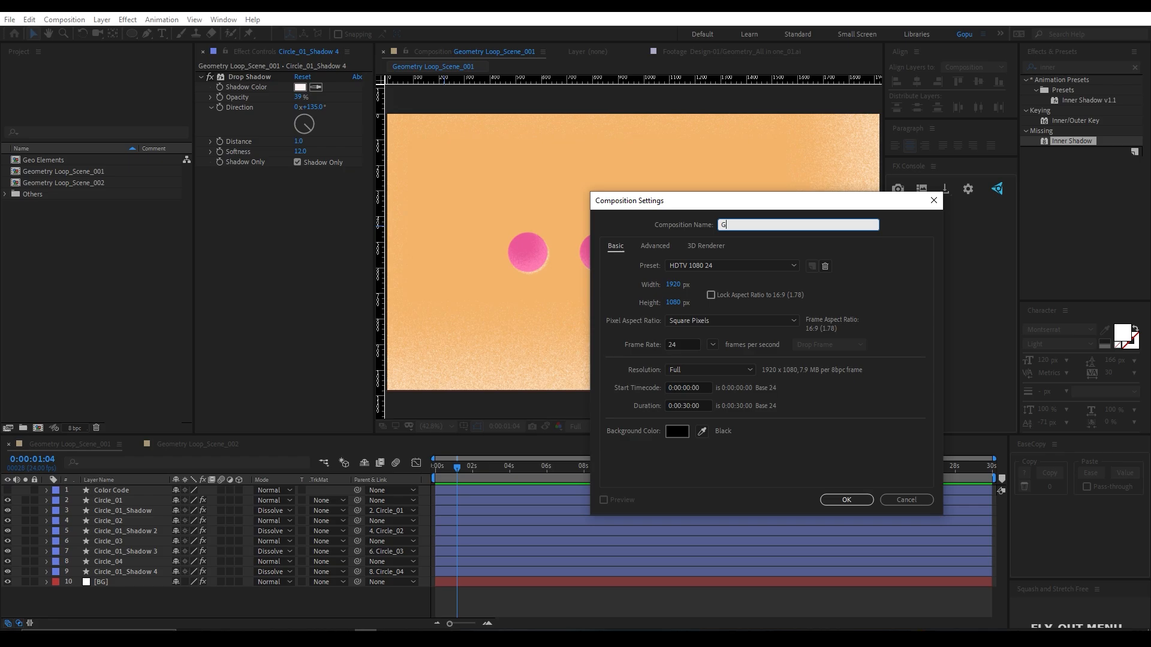
text(Geometry Loop Animation)
key(Return)
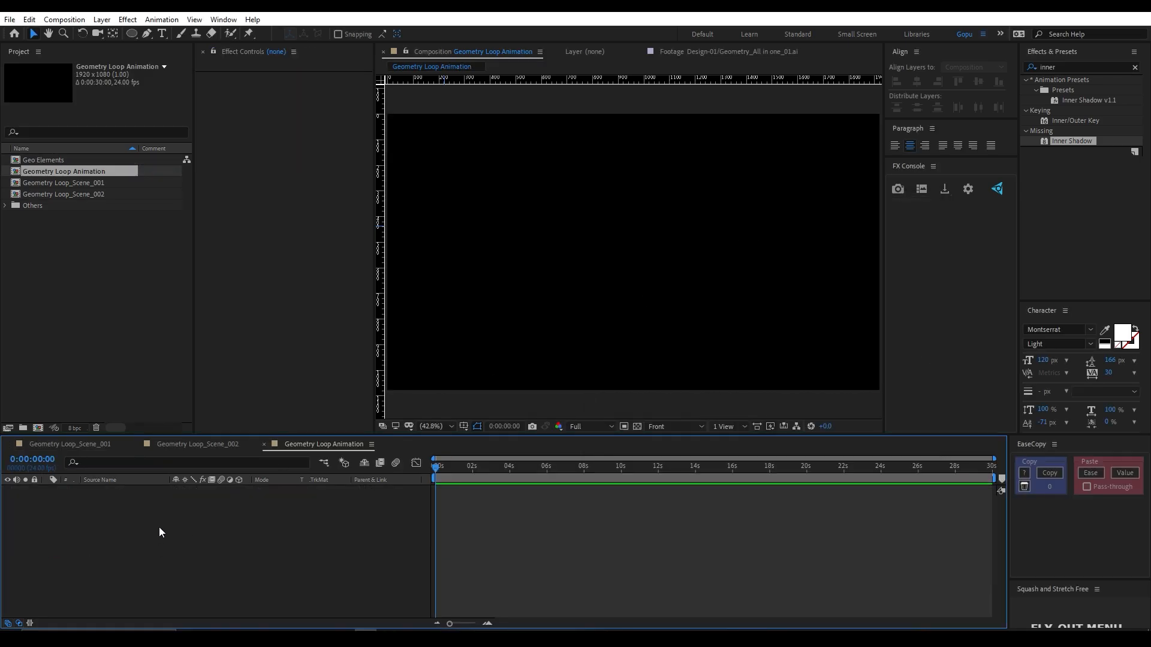
- Put Geo Elements, Geometry Loop_Scene_001 and Geometry Loop_Scene_002 into a new project folder named Precomps and save the project
click(81, 225)
click(71, 191)
ctrl+click(65, 183)
ctrl+click(55, 161)
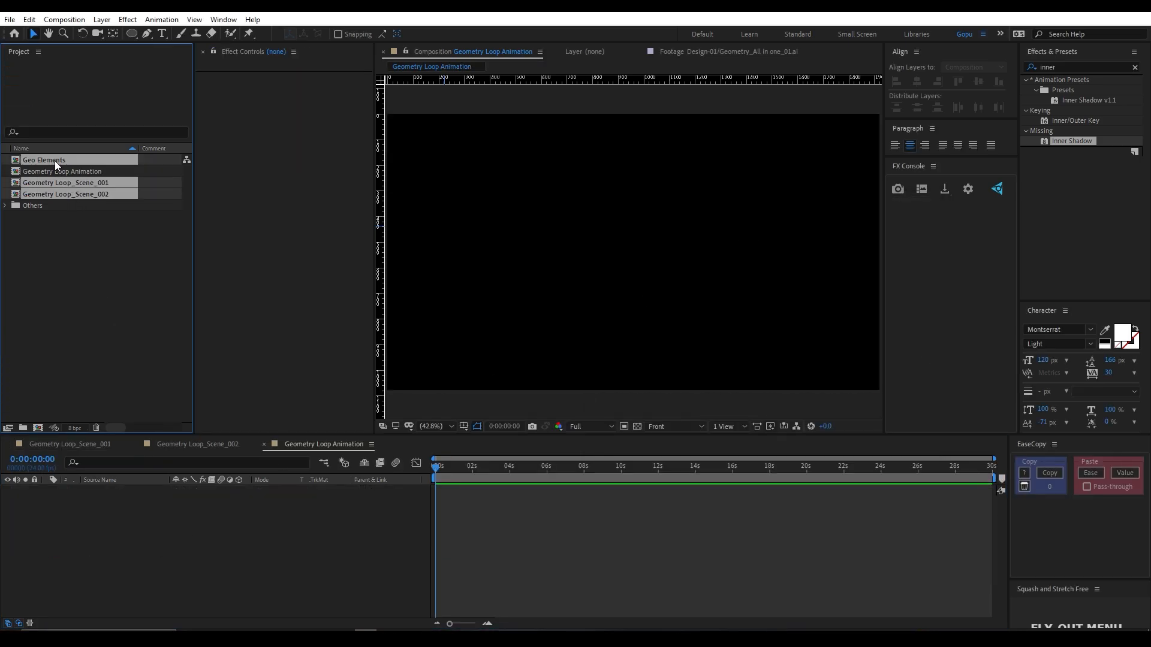
drag(55, 160, 24, 428)
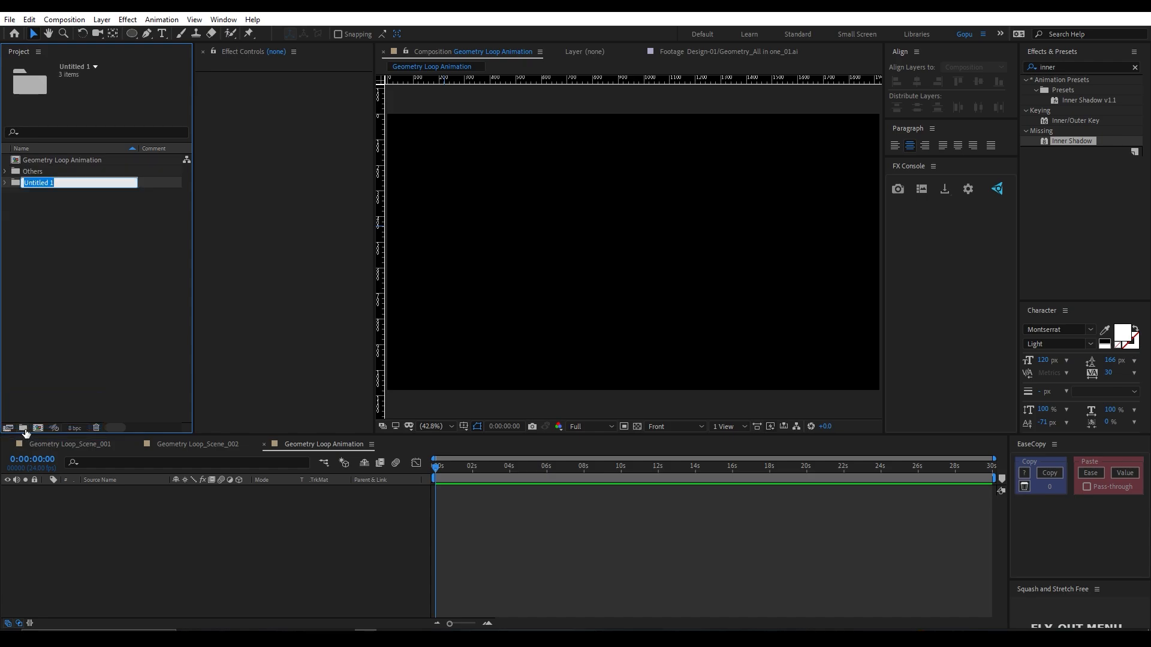
text(Precomps)
key(Return)
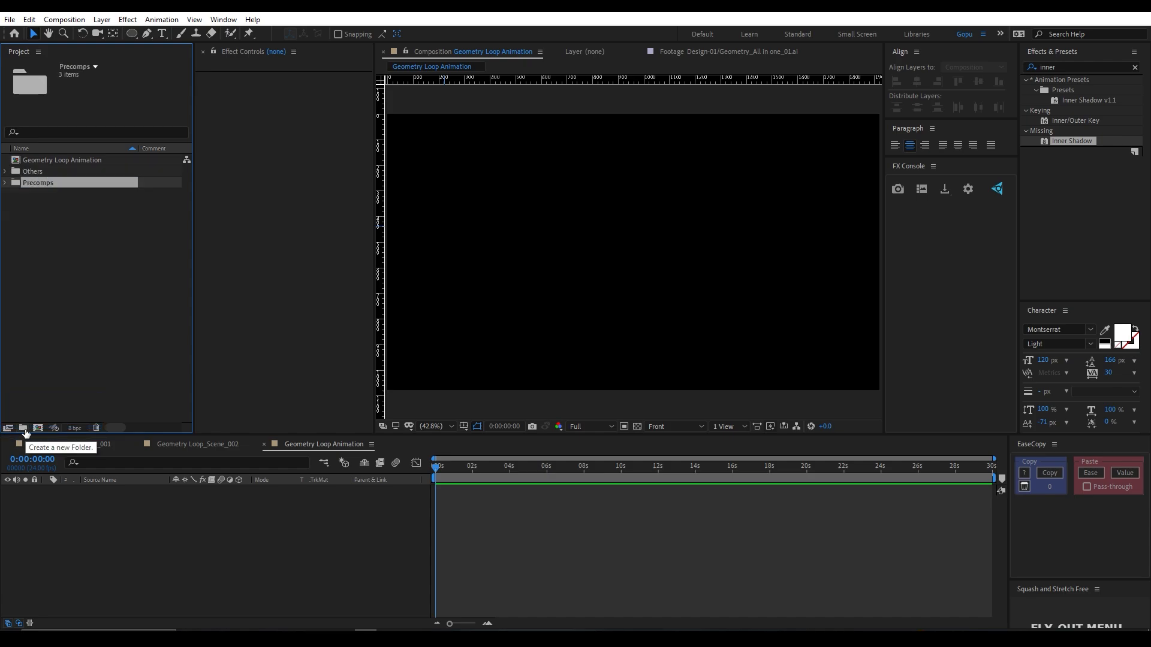
click(74, 280)
click(123, 512)
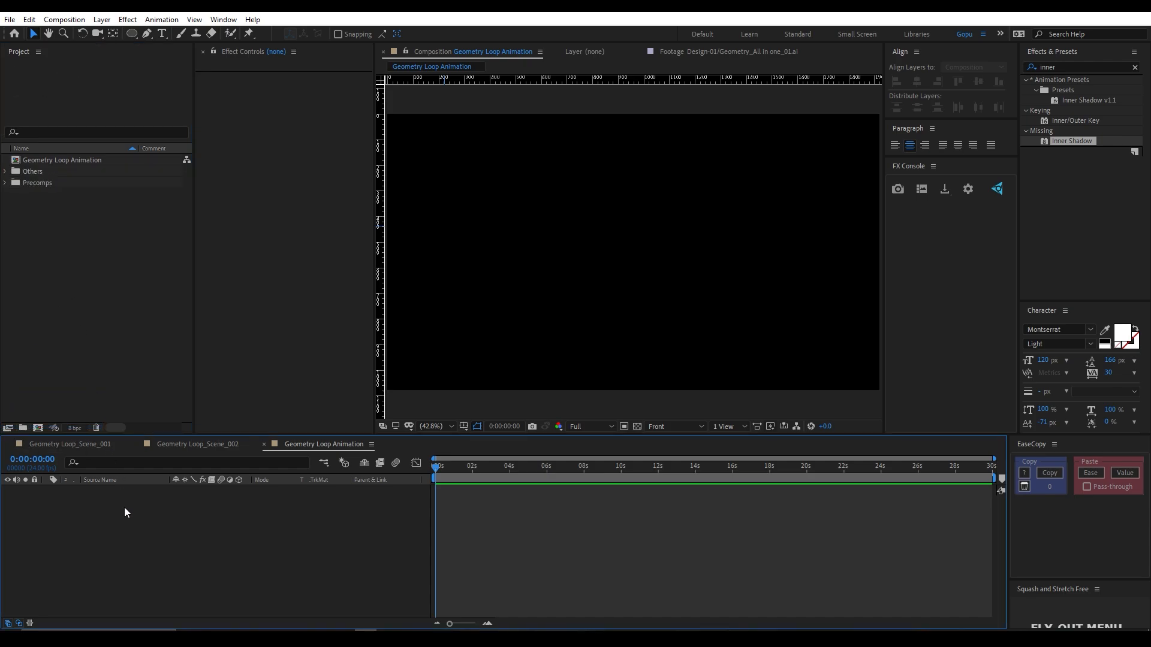
key(ctrl+s)
- Copy the BG layer from Geometry Loop_Scene_001 into Geometry Loop Animation, hiding the original and locking the copy
click(88, 444)
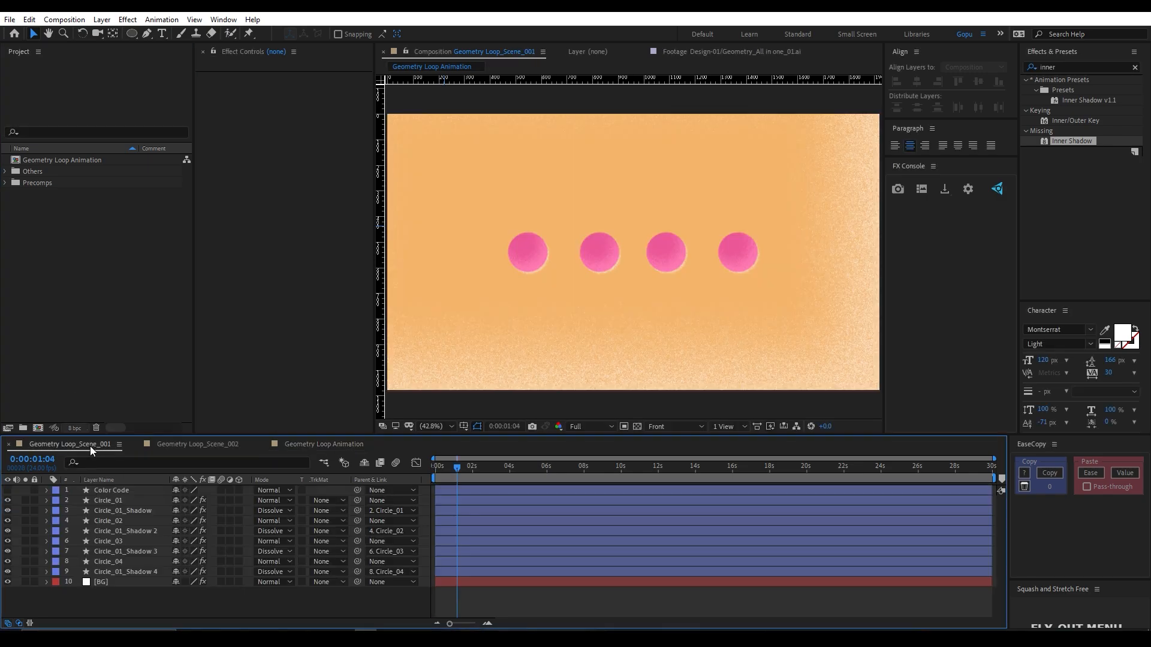
click(90, 584)
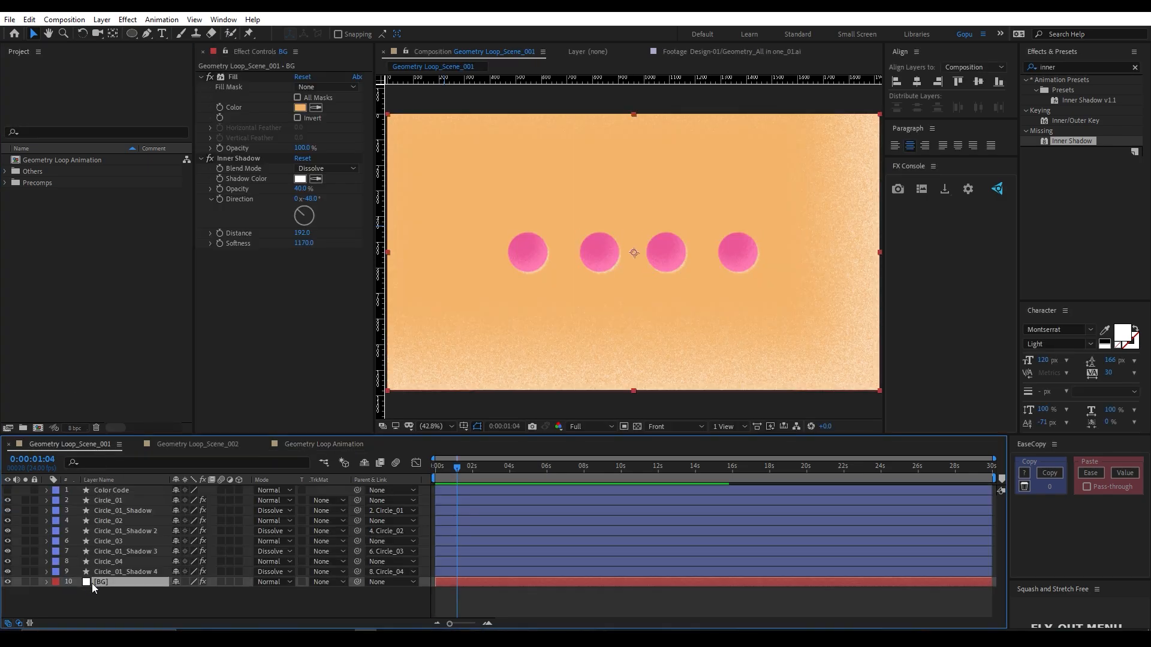
click(8, 582)
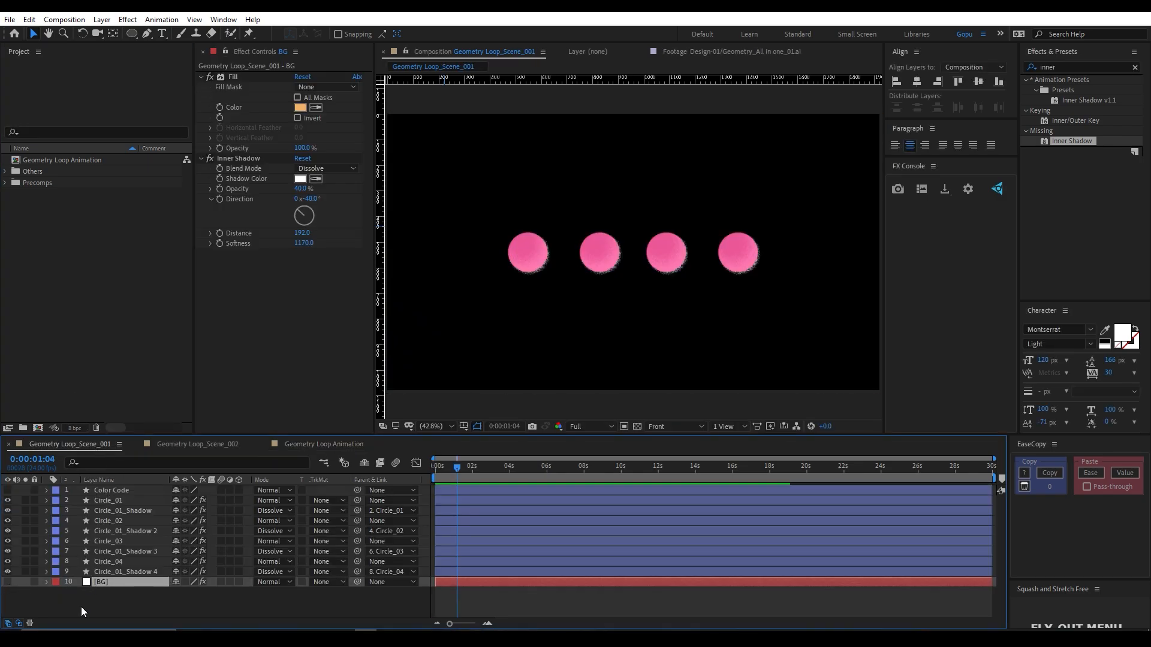
click(321, 444)
key(ctrl+v)
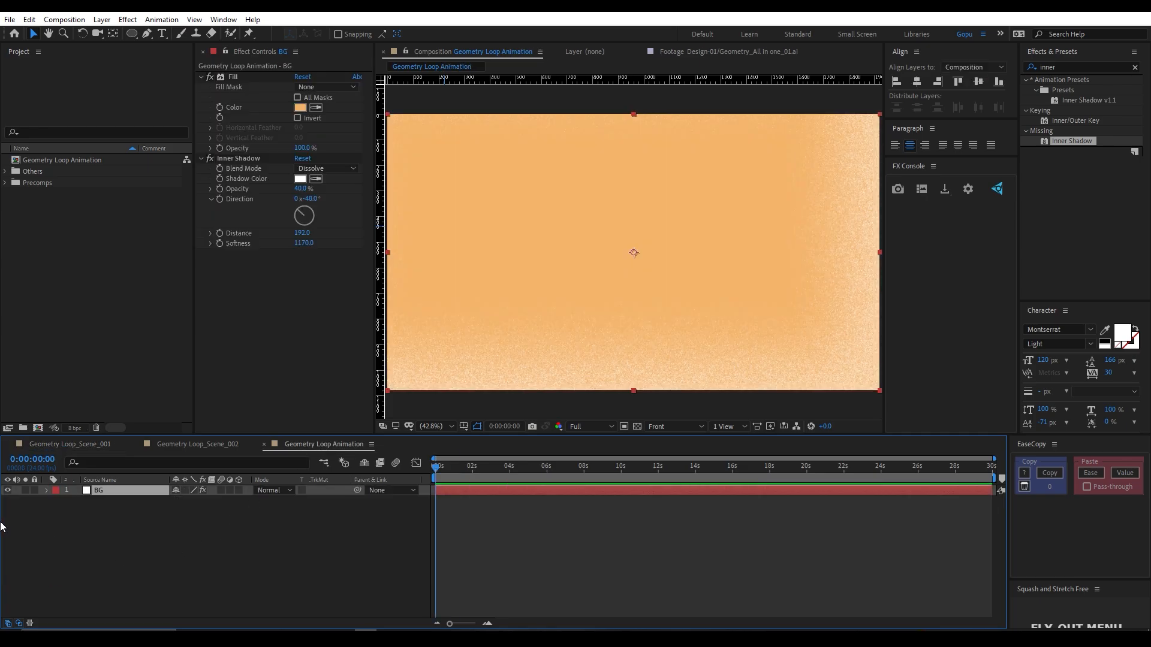
click(26, 490)
- Hide the BG layer in the Geometry Loop_Scene_002 composition
click(90, 445)
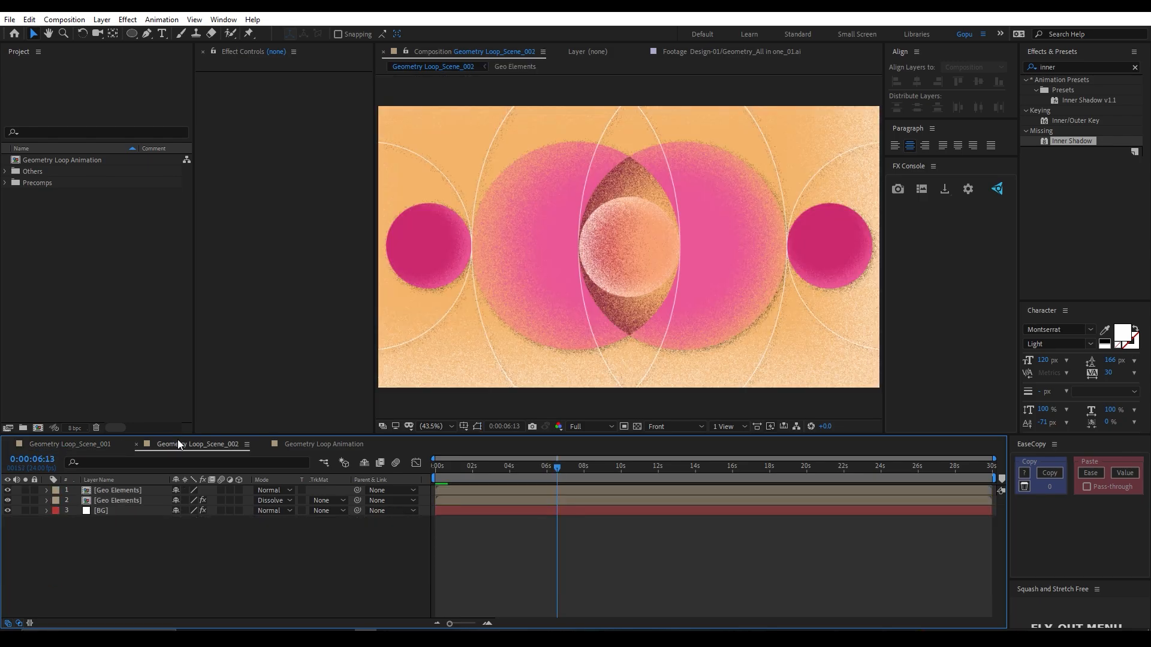
click(179, 444)
click(8, 510)
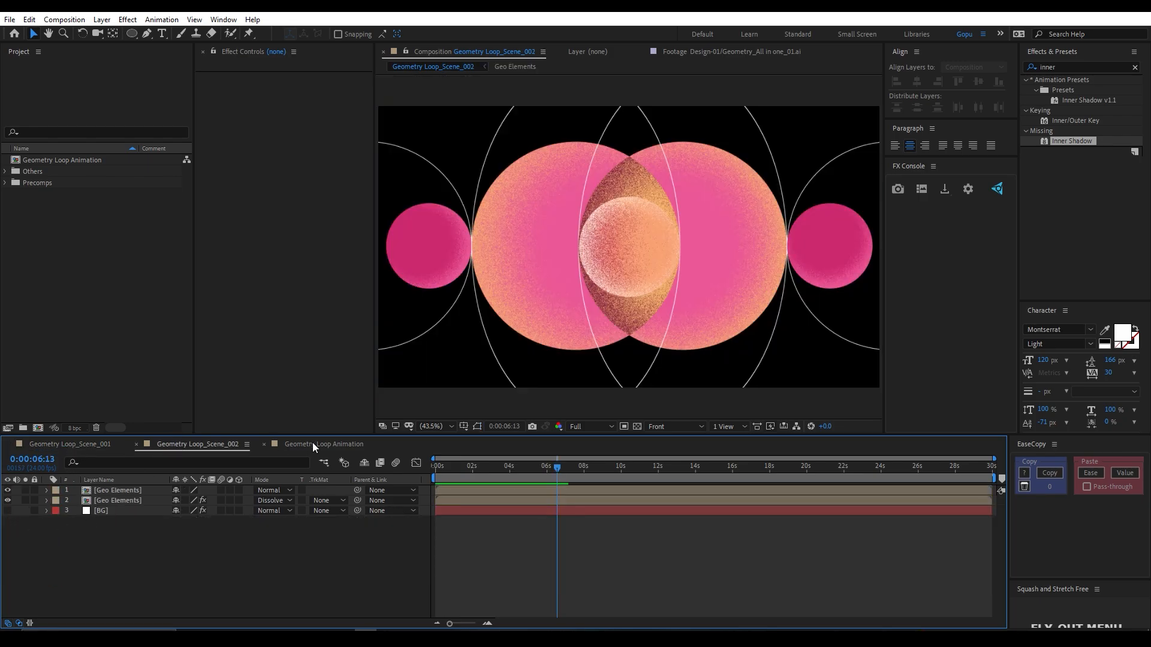
- Add Geometry Loop_Scene_001 from the Precomps folder above BG in Geometry Loop Animation and save the project
click(313, 445)
click(24, 160)
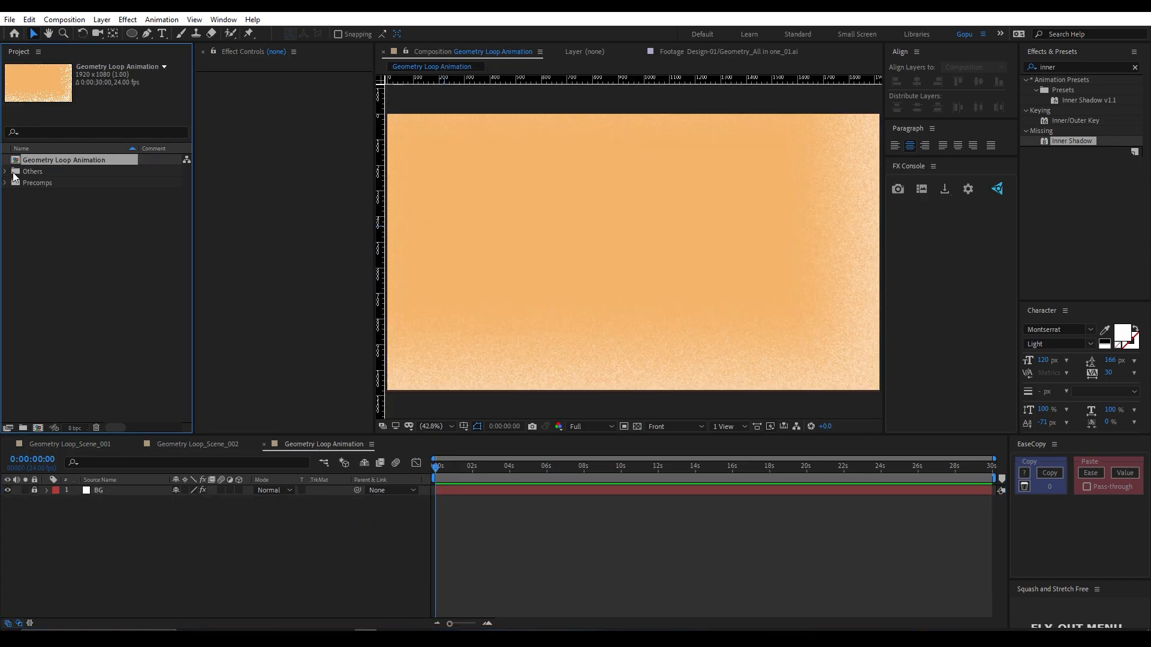
click(6, 182)
drag(52, 206, 123, 490)
click(403, 513)
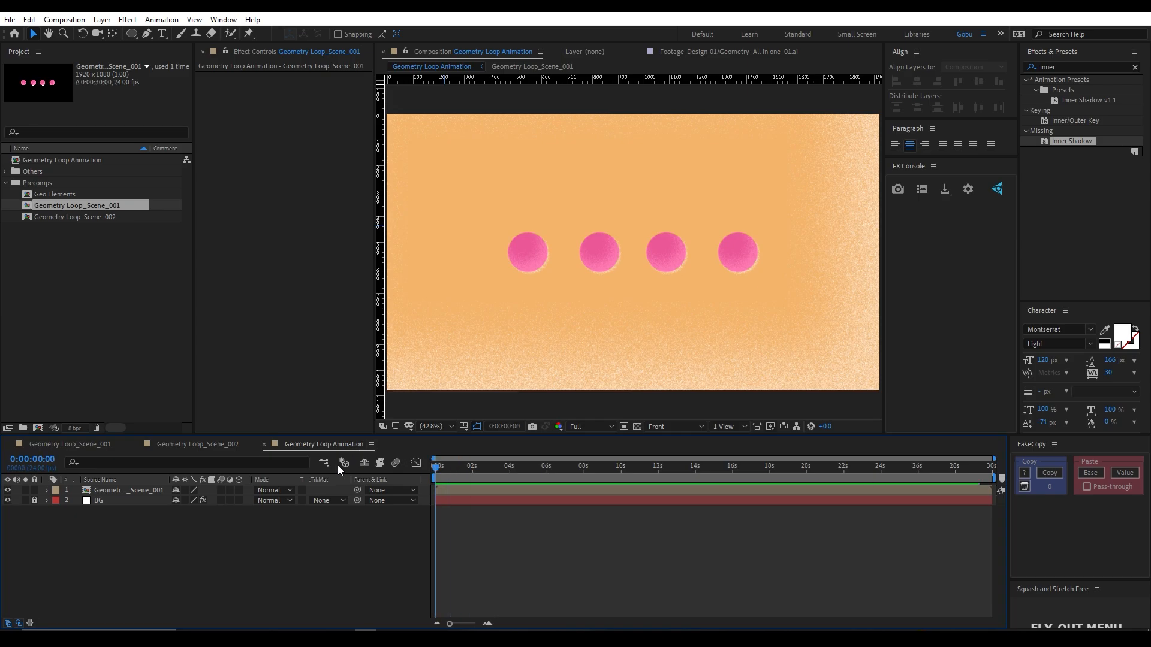
key(ctrl+s)
- Open the Geometry Loop_Scene_001 pre-comp from its layer in Geometry Loop Animation
click(121, 491)
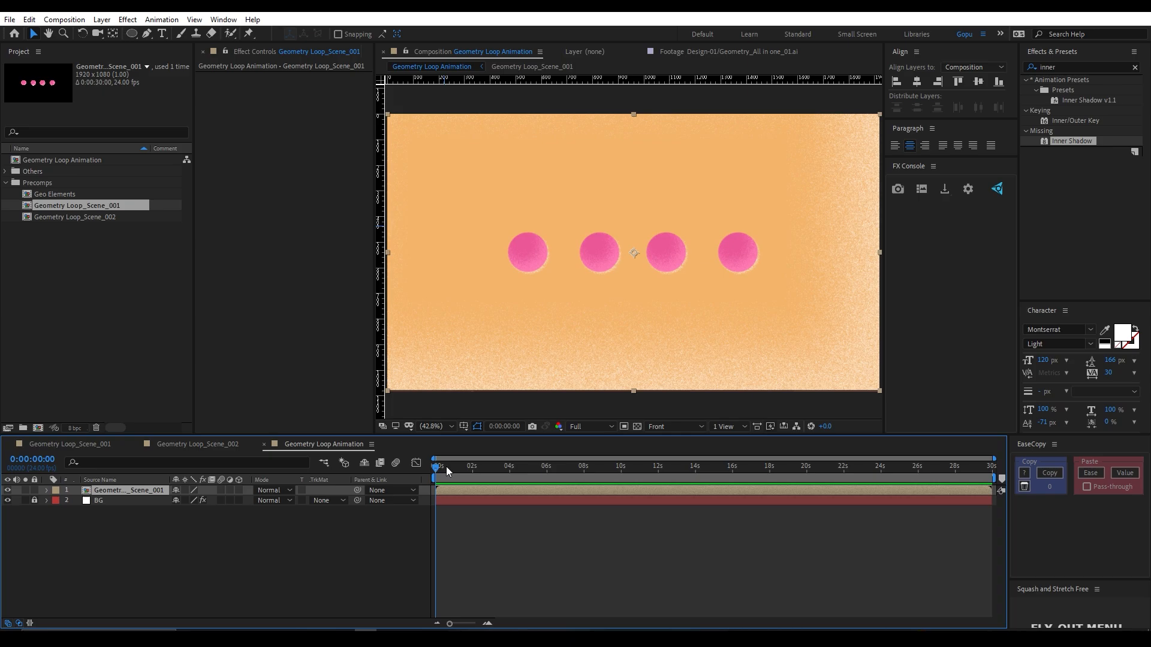
click(446, 466)
double_click(117, 489)
drag(454, 466, 148, 502)
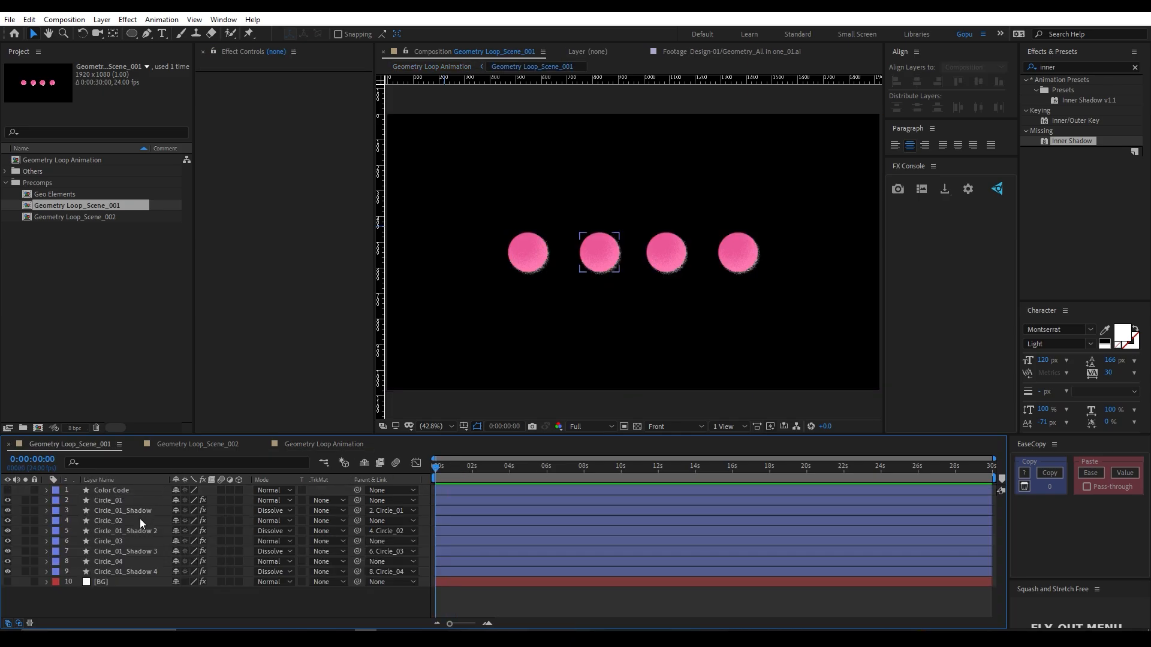
click(140, 519)
- Set Position keyframes for Circle_01, Circle_02, Circle_03 and Circle_04 at 0:00:01:23
click(539, 254)
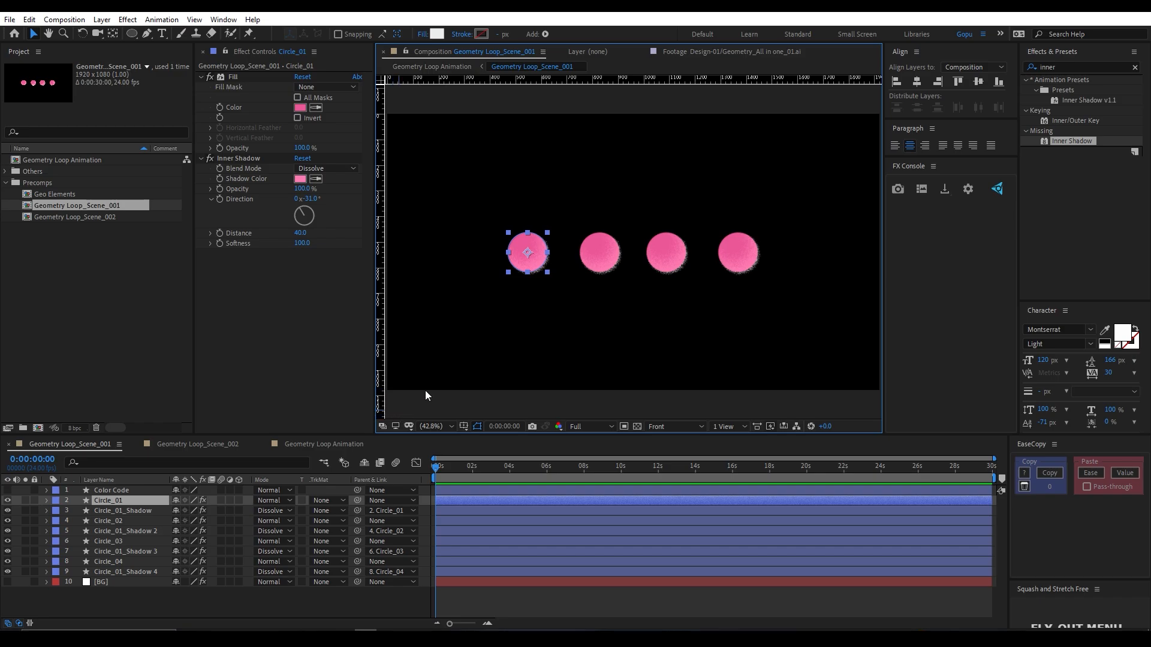
shift+click(603, 258)
shift+click(661, 250)
shift+click(731, 249)
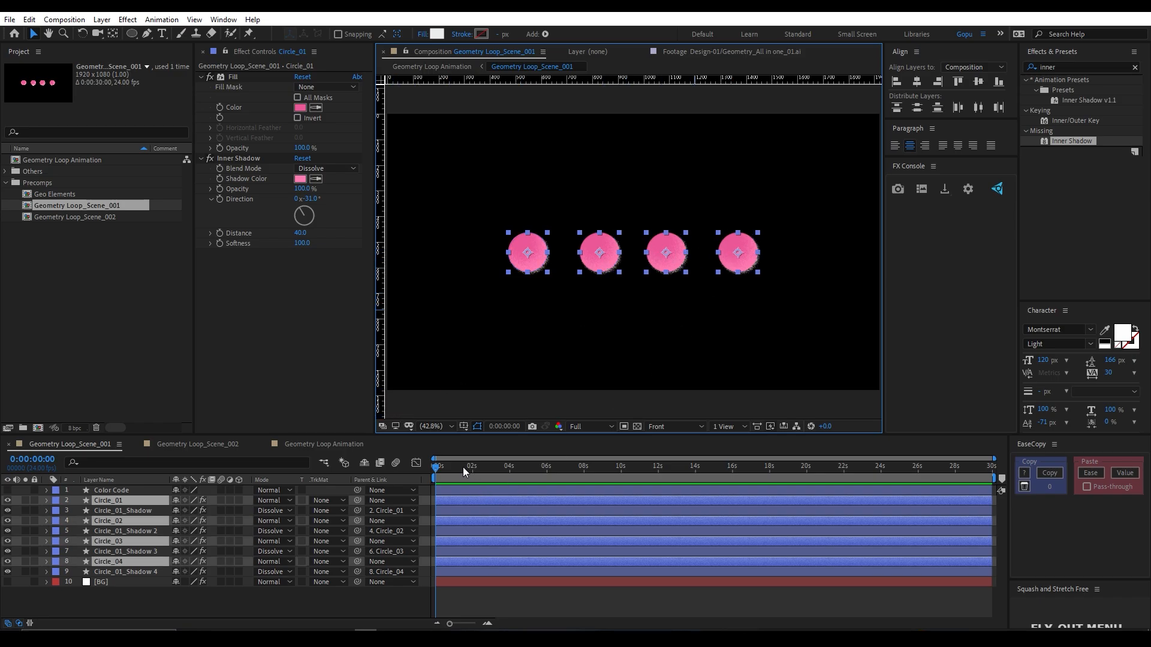
click(471, 467)
key(p)
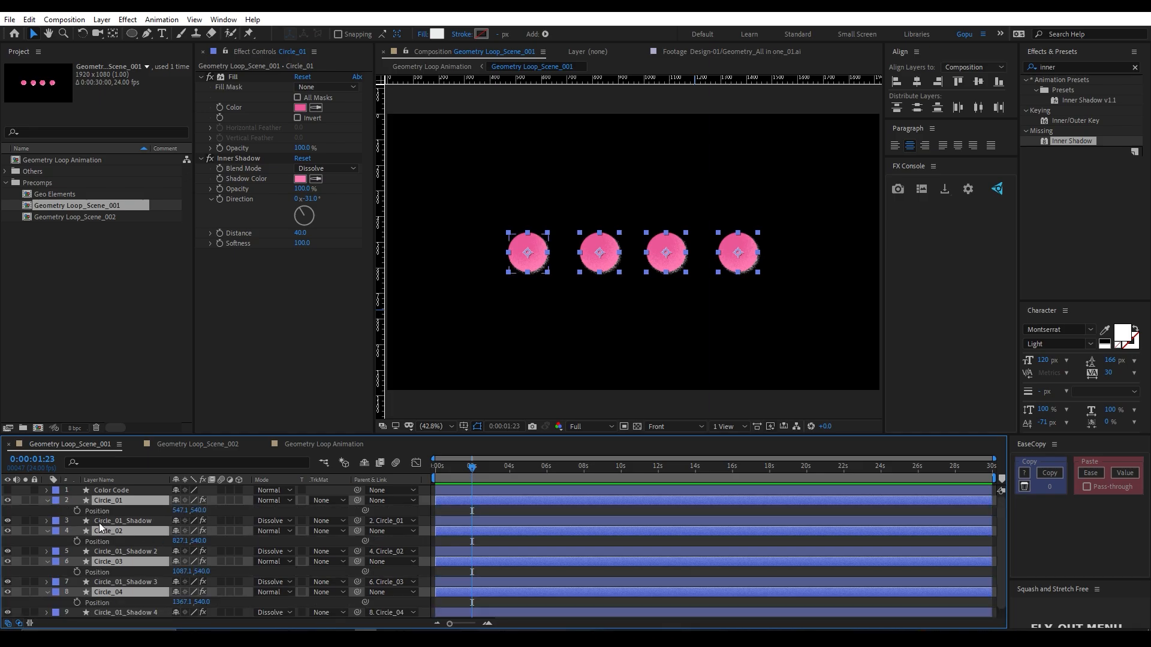
click(76, 512)
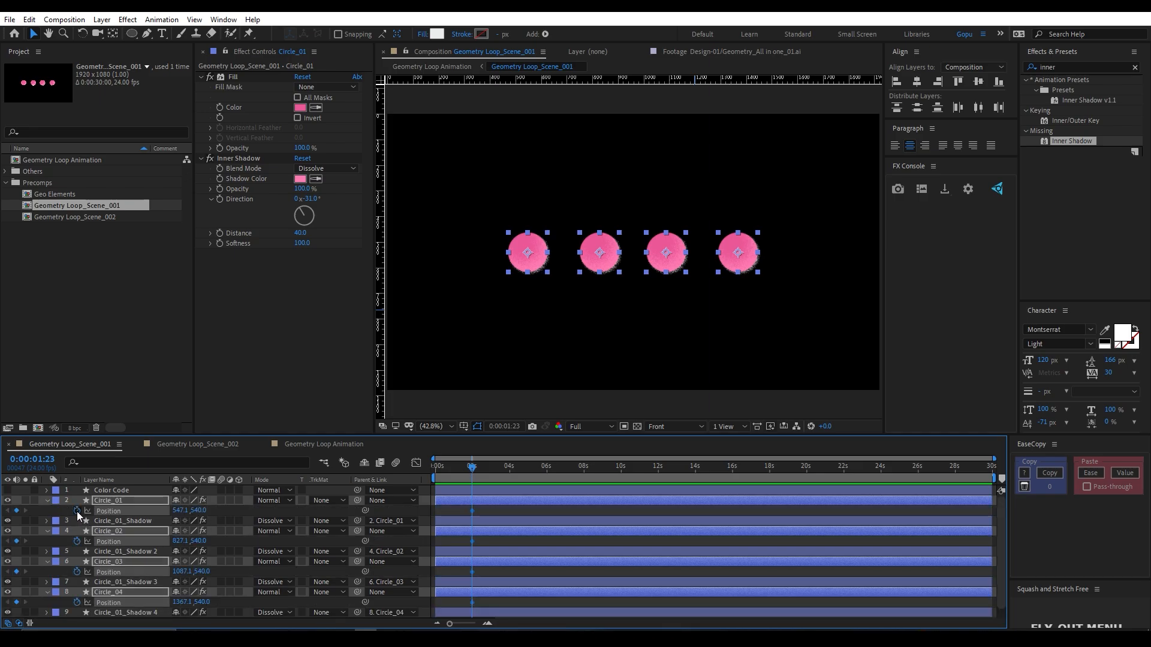
- At the start of the composition, nudge Circle_02 inward to X 867.1 and Circle_03 inward to X 1047.1
key(Home)
click(527, 258)
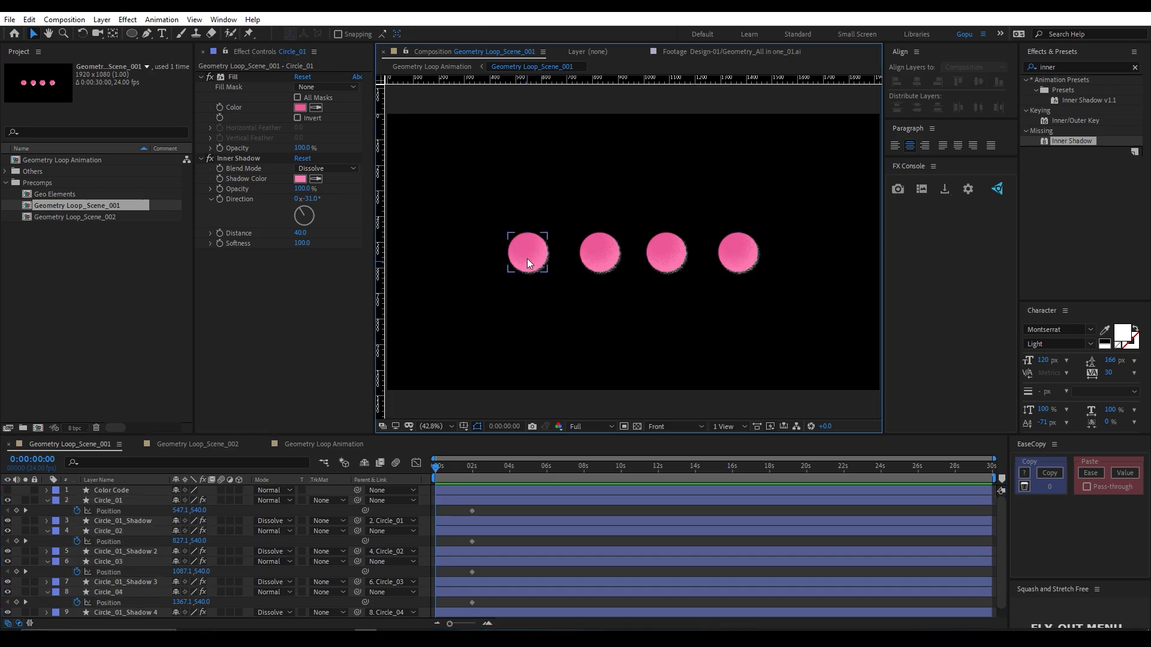
click(602, 249)
key(shift+Right)
key(shift+Right)
key(shift+Right)
key(shift+Right)
click(673, 251)
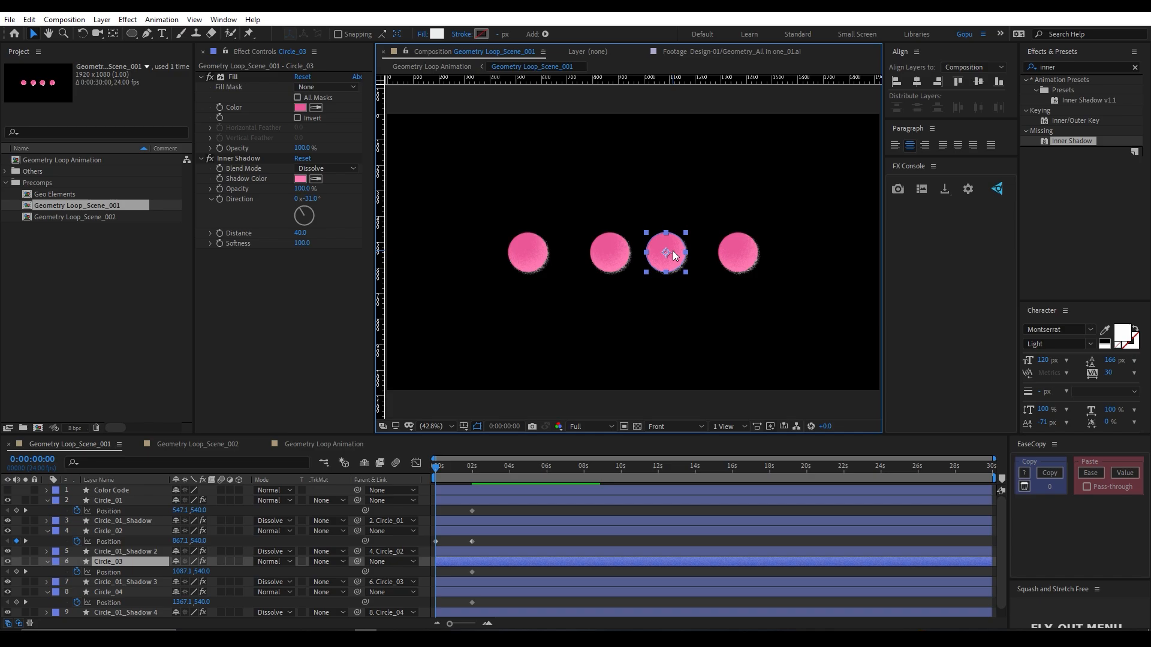
key(shift+Left)
key(shift+Left)
key(shift+Left)
key(shift+Left)
- Nudge Circle_01 horizontally toward Circle_02 to X 707.1 at frame 0
click(539, 254)
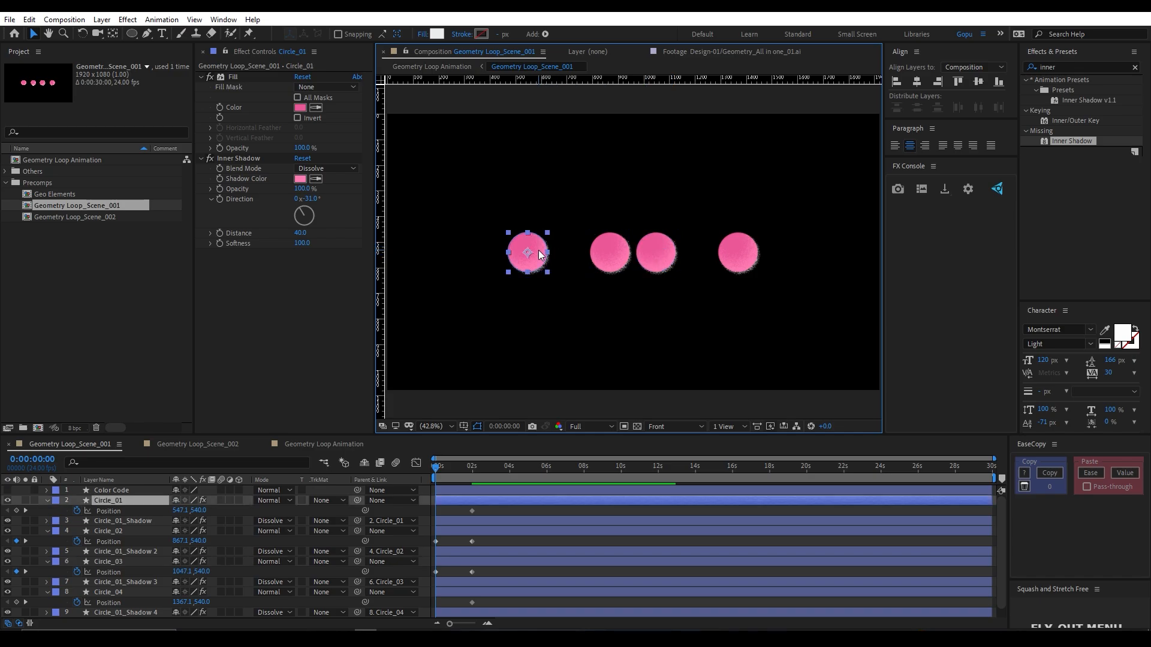
key(shift+Right)
key(shift+Right)
key(shift+Right)
key(shift+Right)
key(shift+Right)
key(shift+Right)
key(shift+Right)
key(shift+Right)
key(shift+Right)
key(shift+Right)
key(shift+Right)
key(shift+Right)
key(shift+Right)
key(shift+Right)
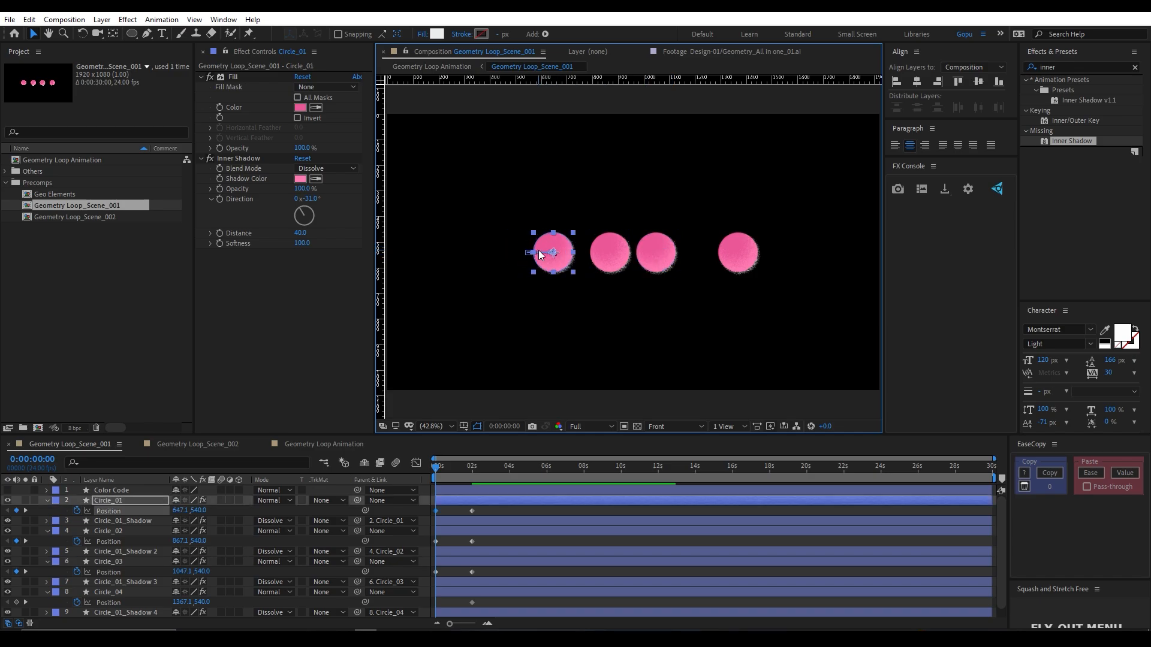
- Nudge Circle_04 horizontally toward Circle_03 to X 1207.1 at frame 0
click(743, 255)
key(shift+Left)
key(shift+Left)
key(shift+Left)
key(shift+Left)
key(shift+Left)
key(shift+Left)
key(shift+Left)
key(shift+Left)
key(shift+Left)
key(shift+Left)
key(shift+Left)
key(shift+Left)
key(shift+Left)
key(shift+Left)
key(shift+Left)
key(shift+Left)
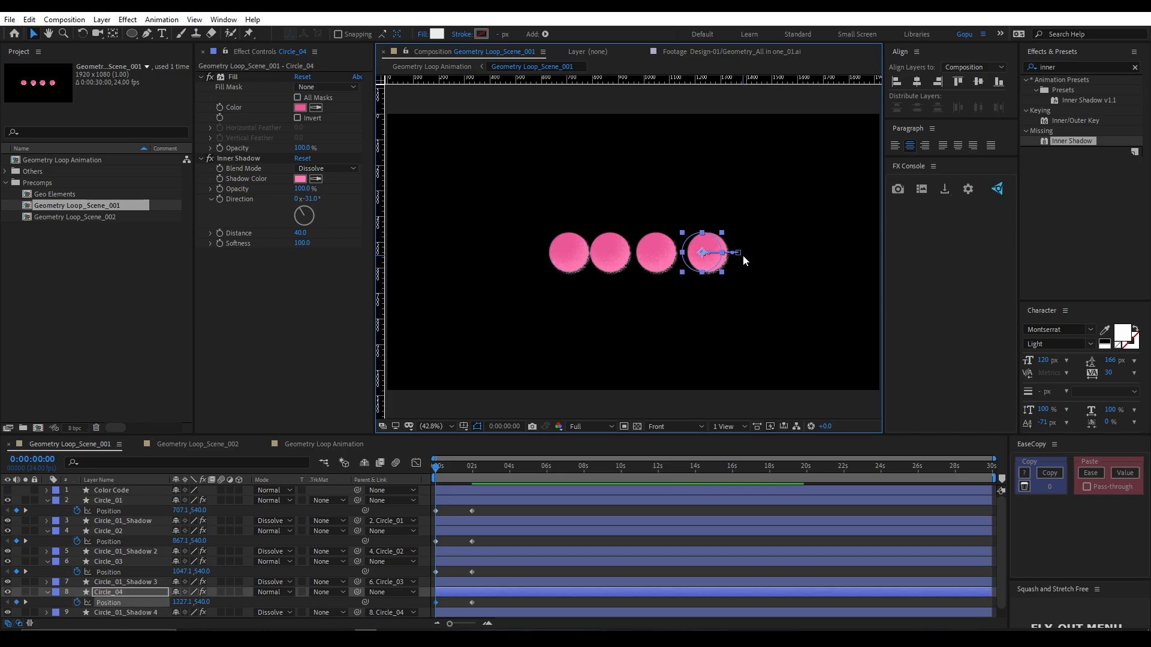
- Bring the two middle circles closer together at frame 0, with Circle_03 at X 1027.1 and Circle_02 at X 887.1
click(646, 253)
key(shift+Left)
key(shift+Left)
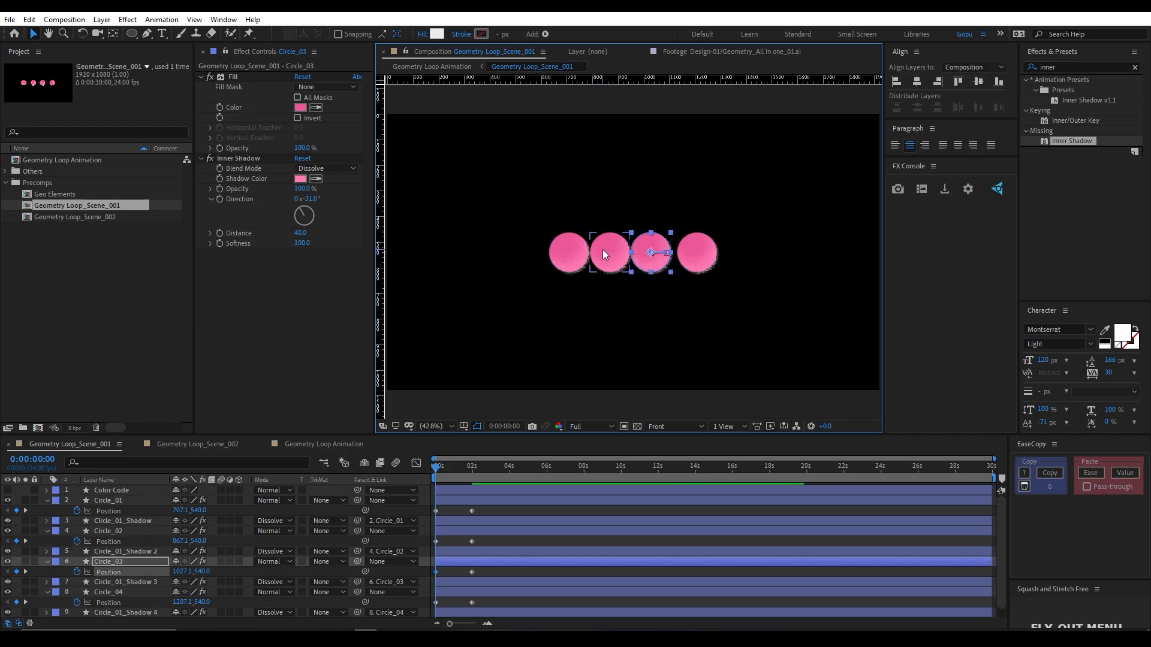
click(616, 251)
key(shift+Right)
key(shift+Right)
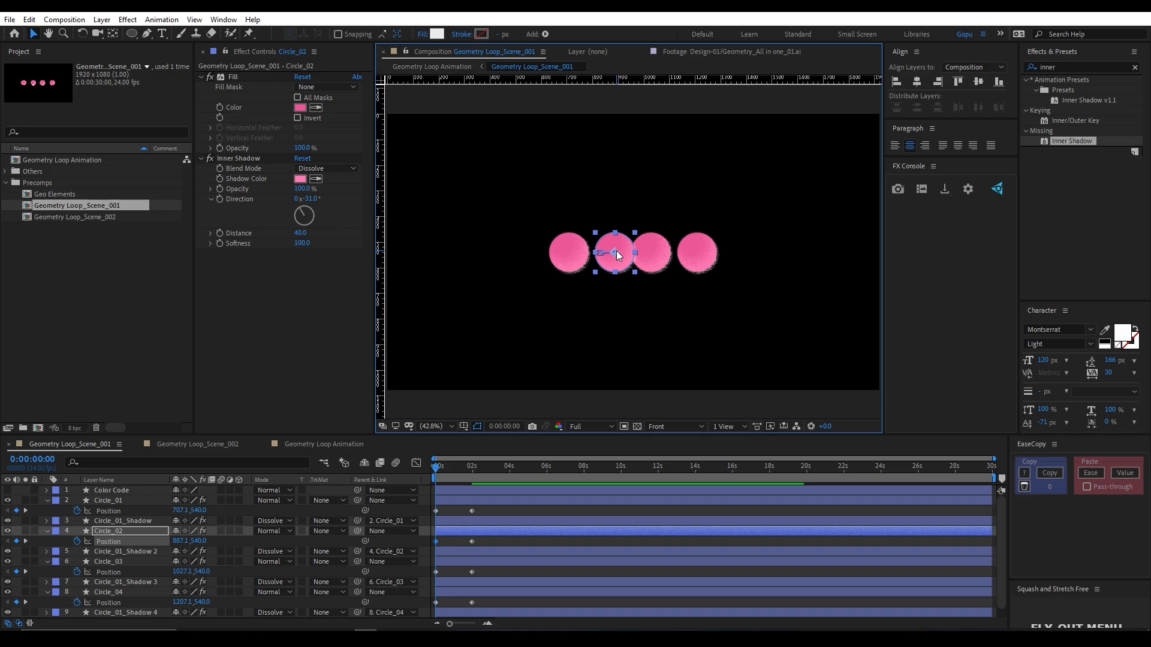
- Overlap the outer circles with the middle pair at frame 0, with Circle_04 at X 1167.1 and Circle_01 at X 747.1
click(702, 254)
key(shift+Left)
key(shift+Left)
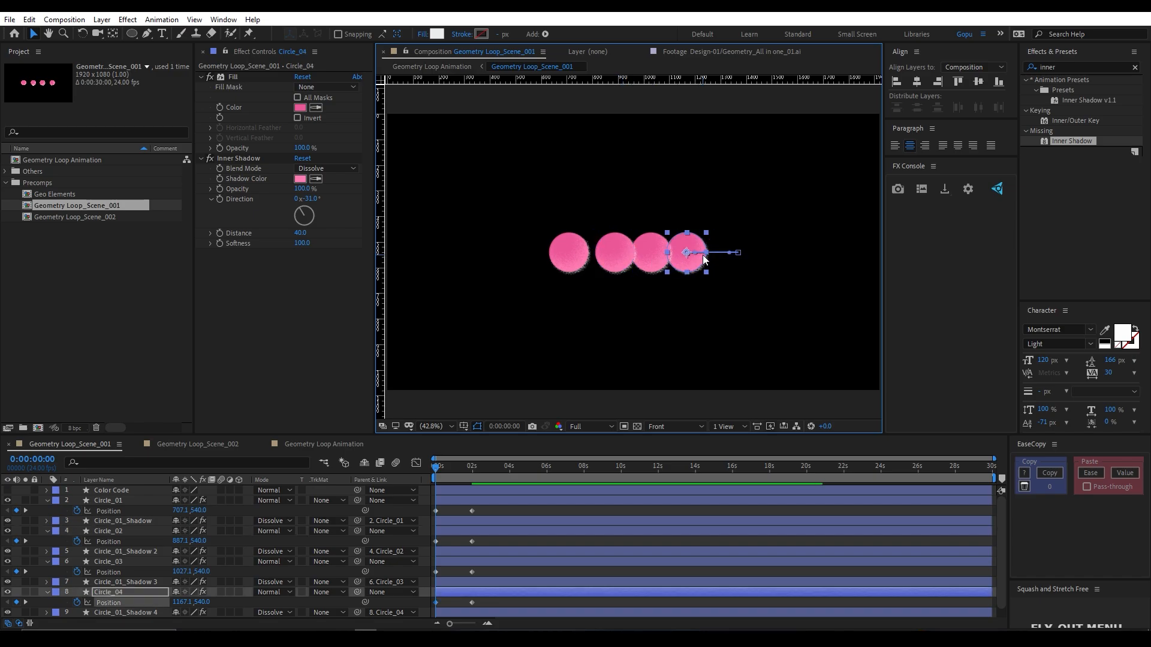
click(574, 251)
key(shift+Right)
key(shift+Right)
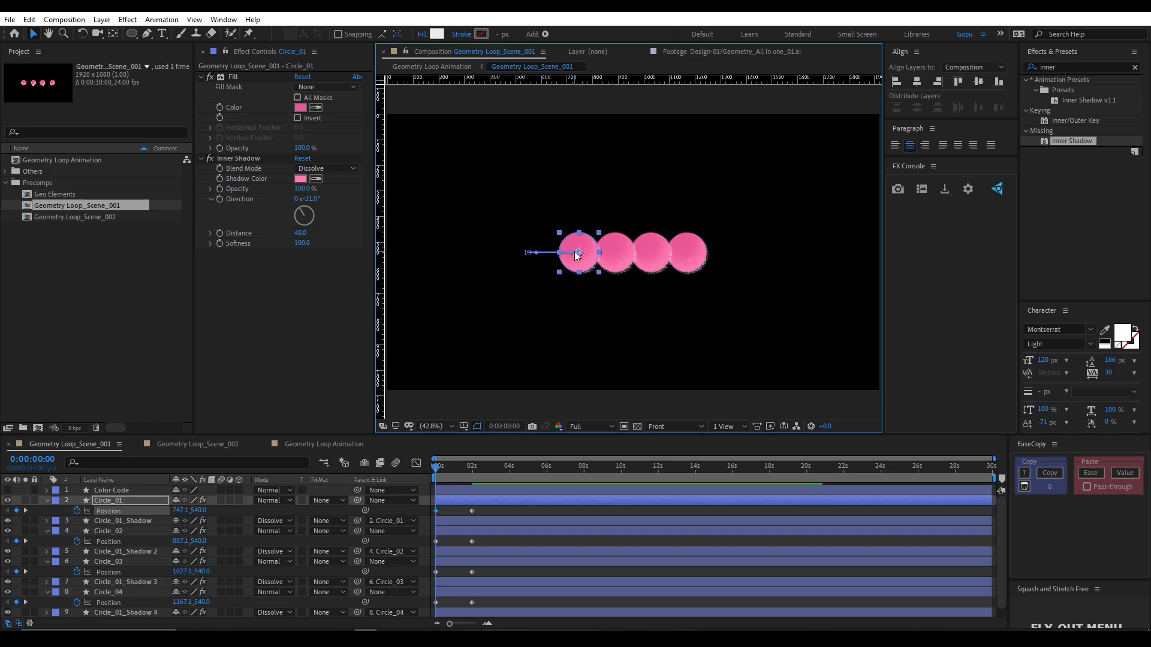
click(600, 281)
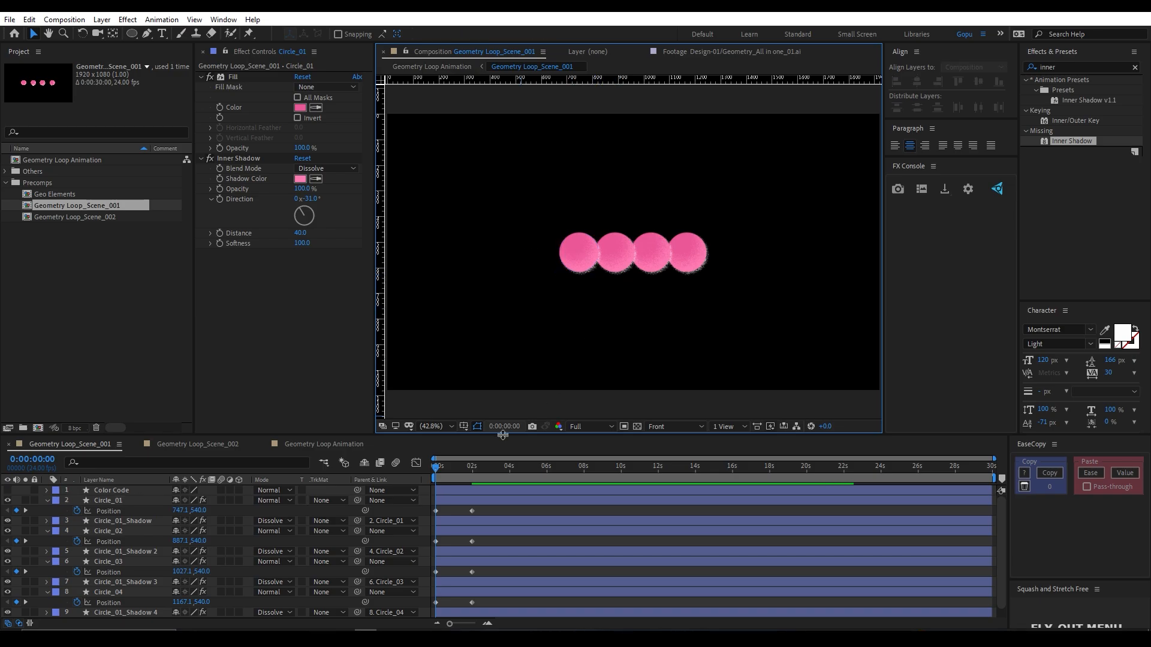
- Apply Easy Ease to all four circles' position keyframes, reshape their speed curves for slower starts and ends, and preview the motion
drag(481, 508, 413, 618)
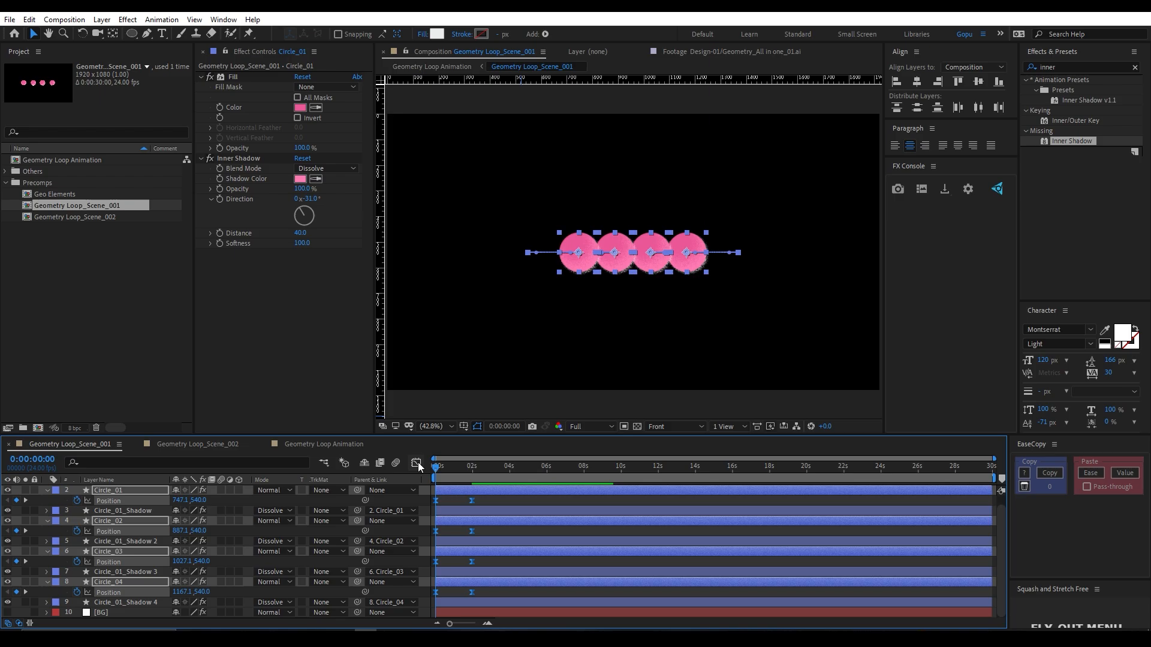
click(417, 463)
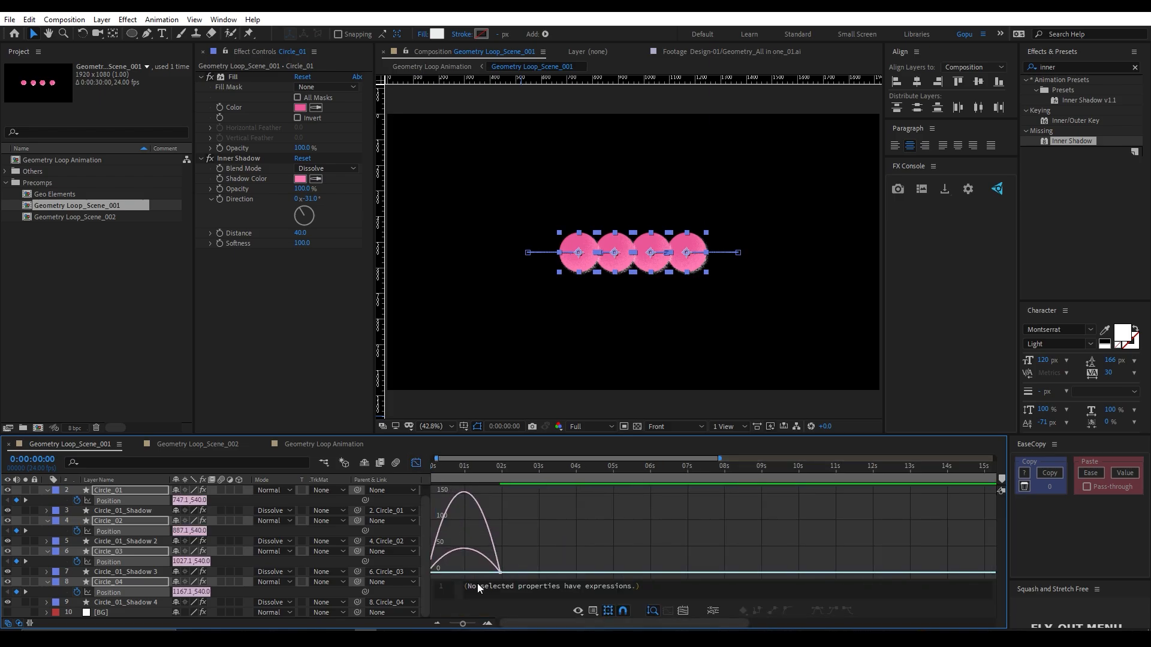
drag(514, 552, 472, 569)
click(416, 463)
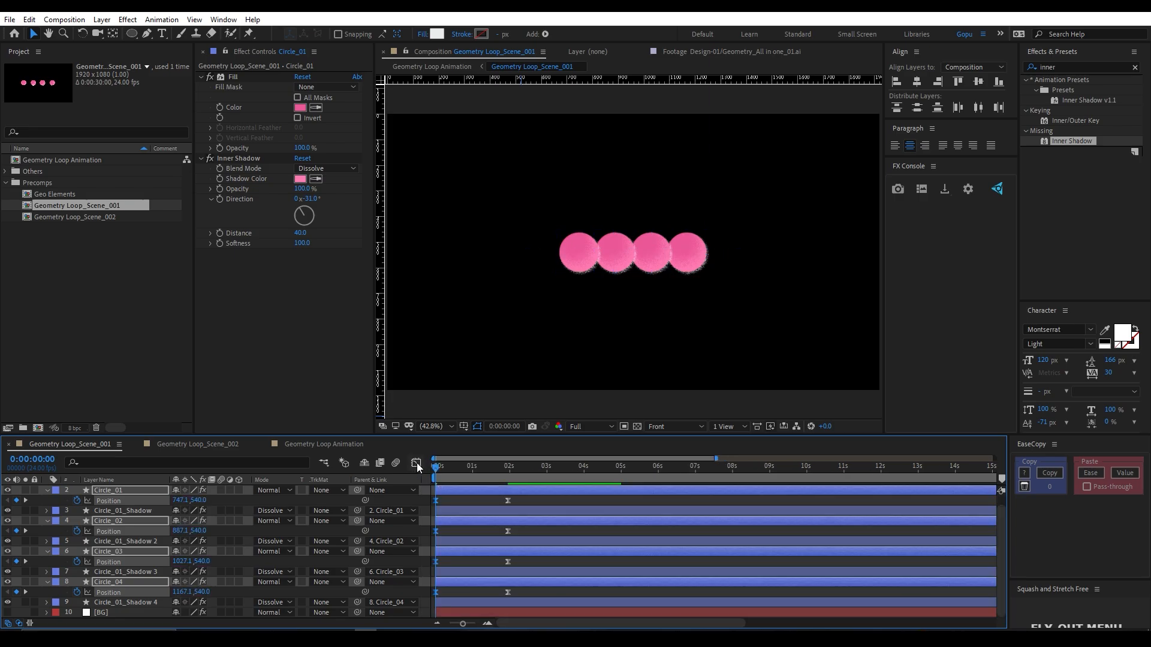
key(space)
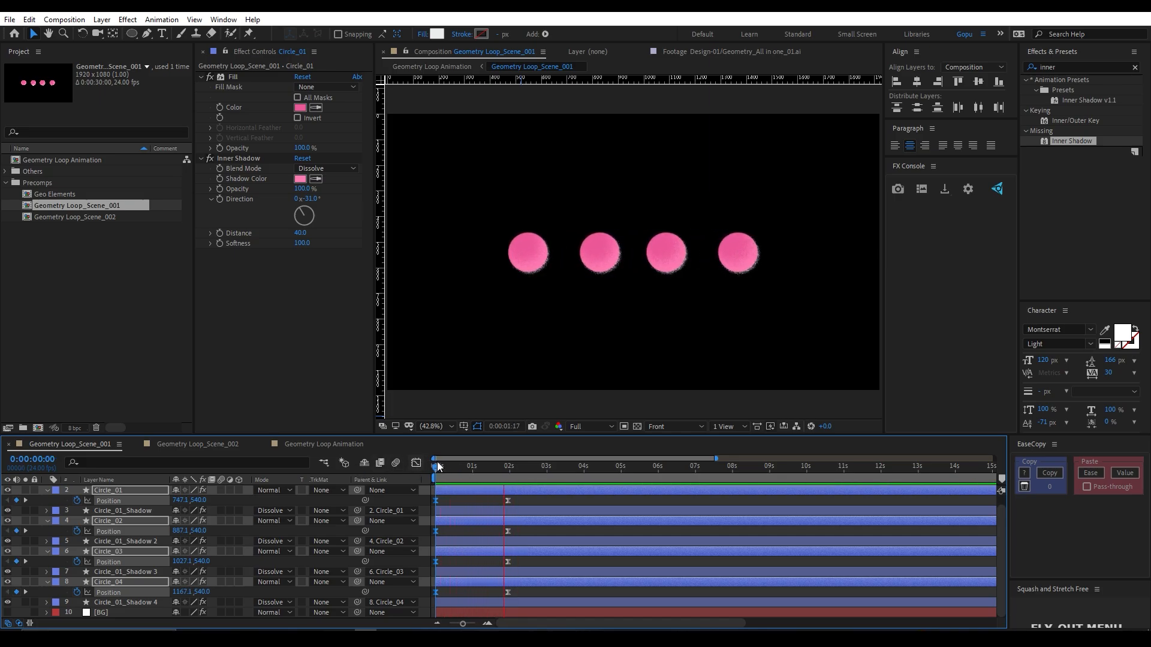
key(space)
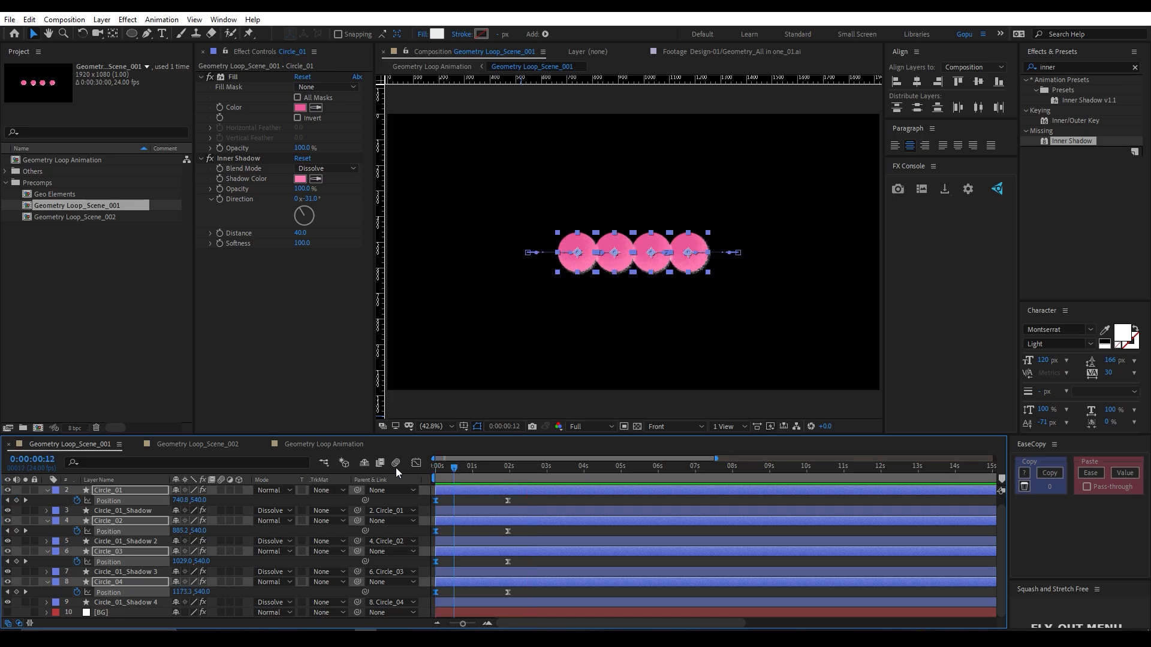
click(47, 491)
key(ctrl+a)
key(u)
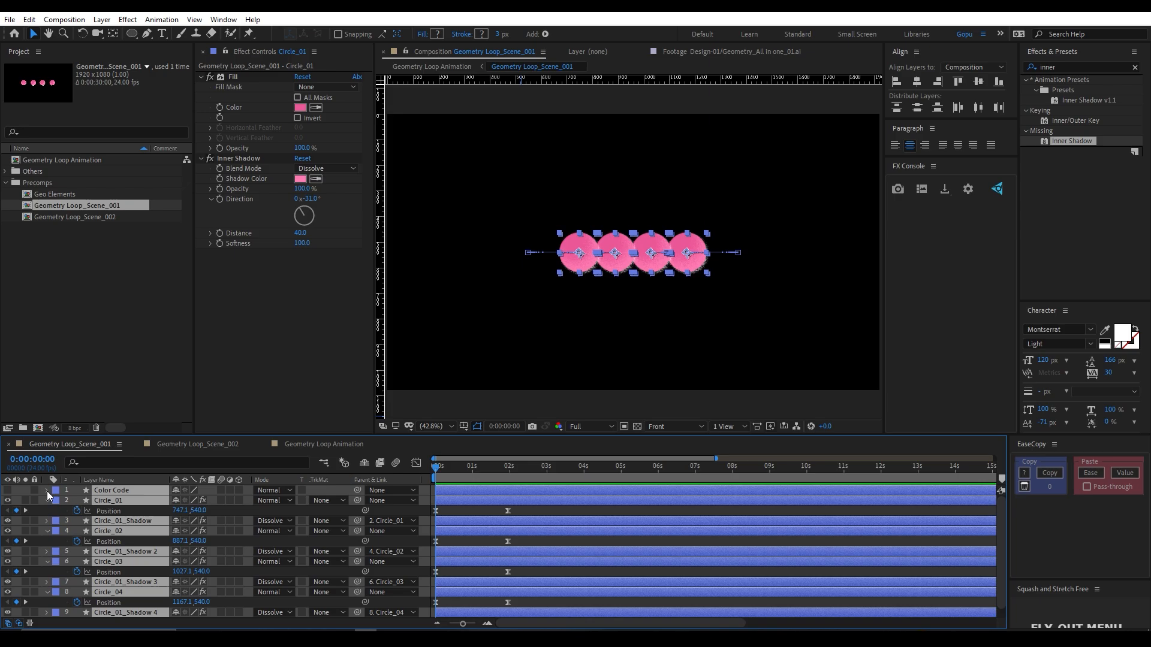
click(57, 513)
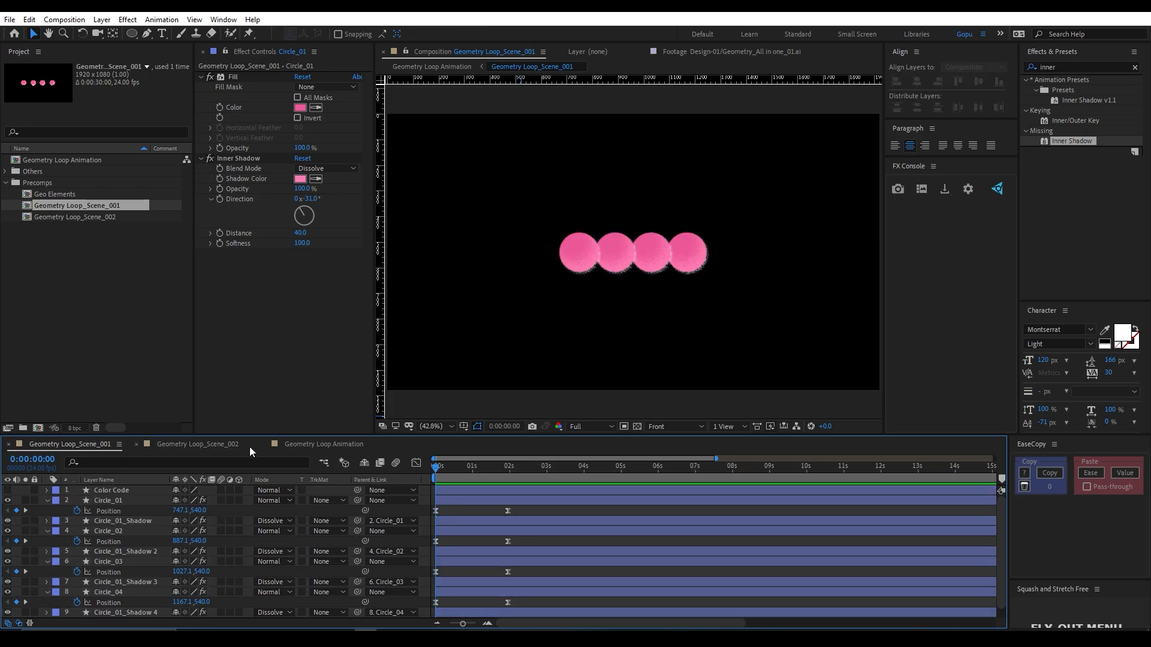
- Preview Scene_001's spreading circles over the background in the Geometry Loop Animation composition
click(300, 448)
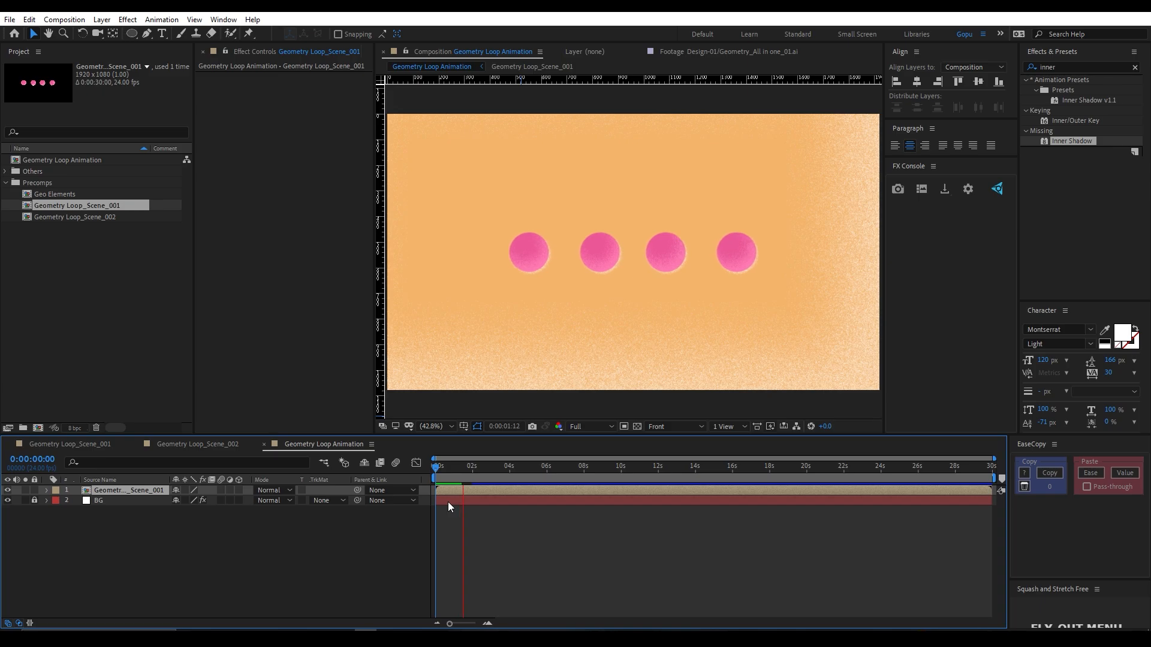
click(457, 465)
click(192, 531)
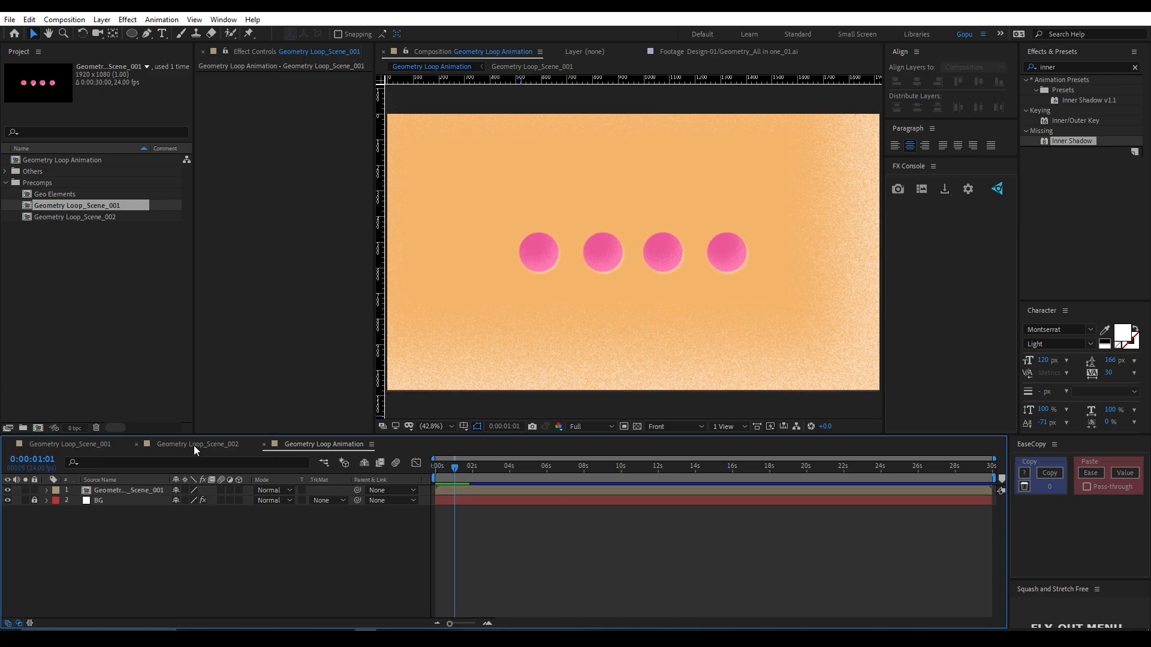
- Open the Geo Elements pre-comp from Geometry Loop_Scene_002 with the playhead around two seconds, and save the project
click(193, 445)
mouse_move(484, 469)
mouse_down()
mouse_move(405, 469)
mouse_move(473, 470)
mouse_up()
click(113, 500)
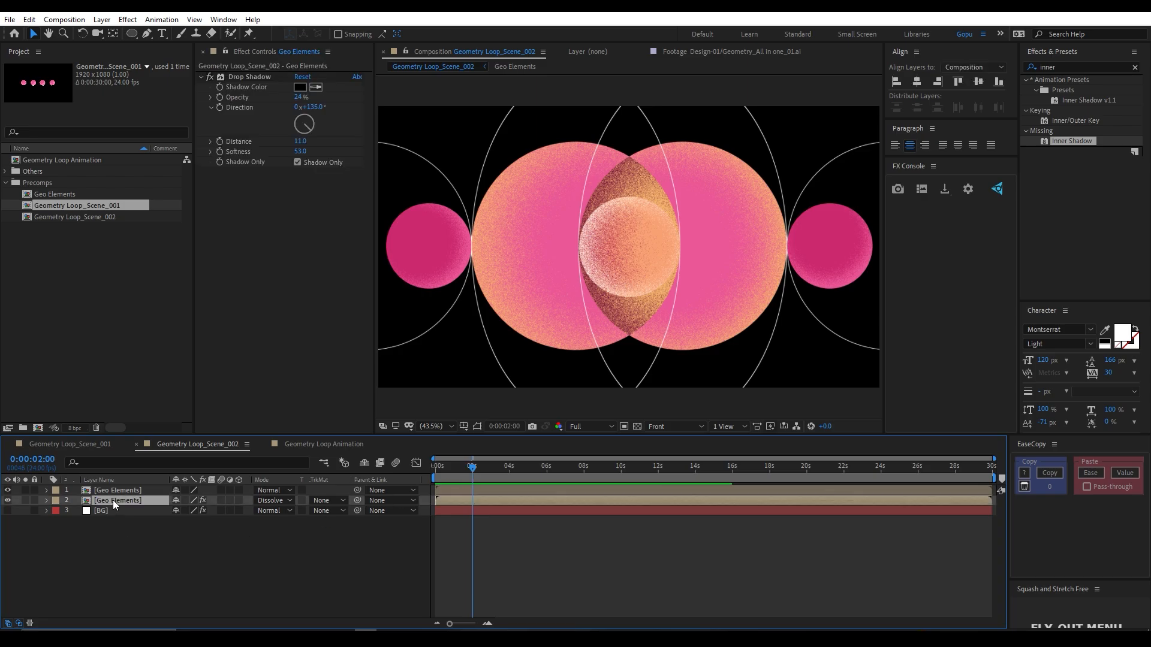
click(118, 491)
double_click(123, 492)
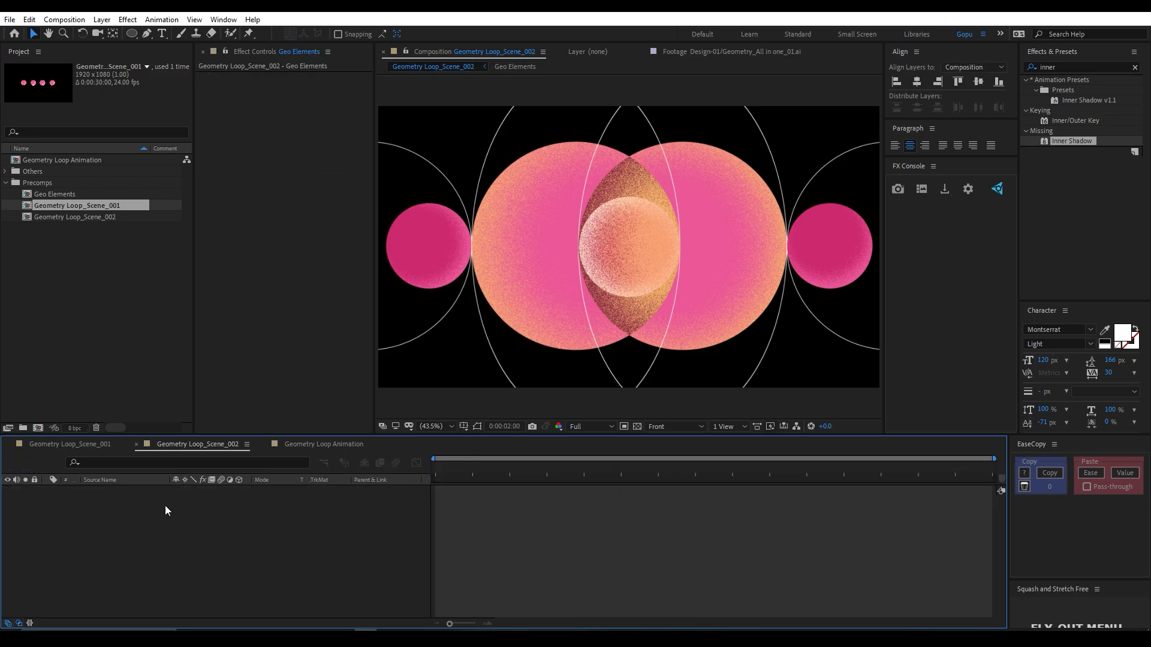
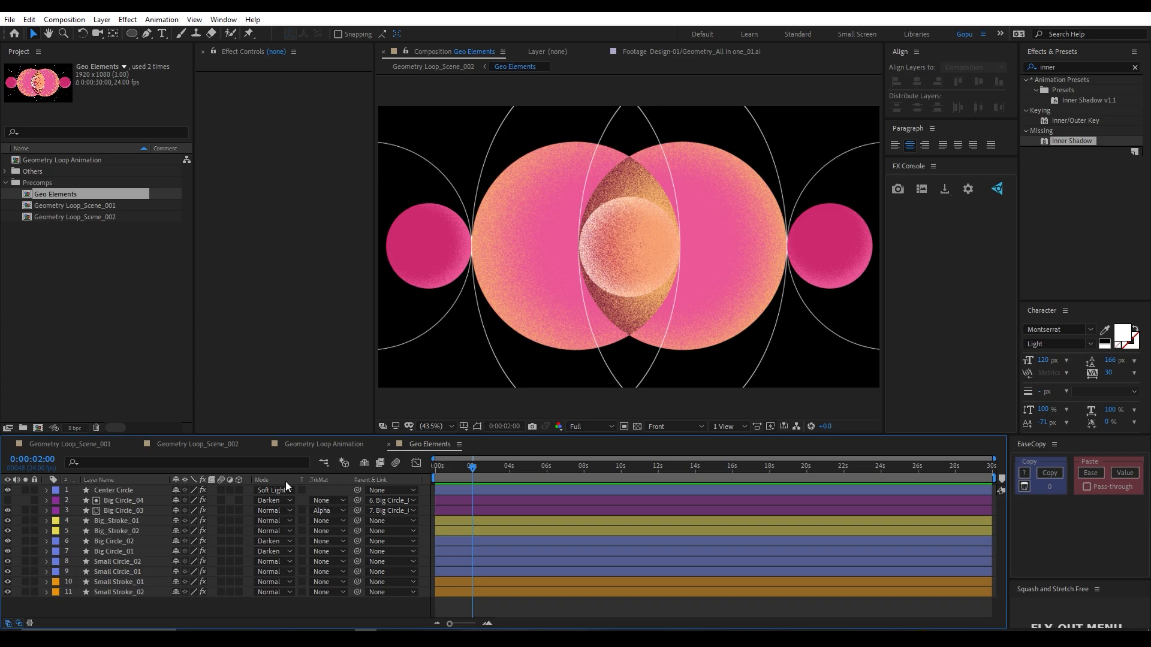
click(114, 529)
key(ctrl+s)
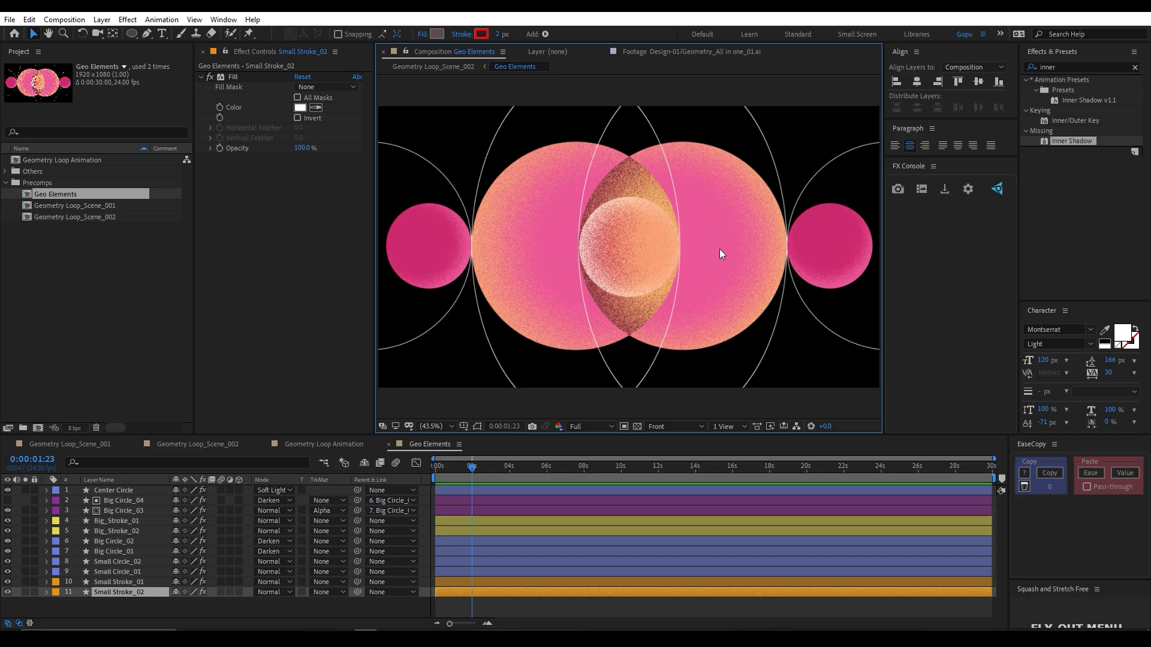
- Parent Small Circle_02 to Big Circle_02 and Small Circle_01 to Big Circle_01
click(125, 563)
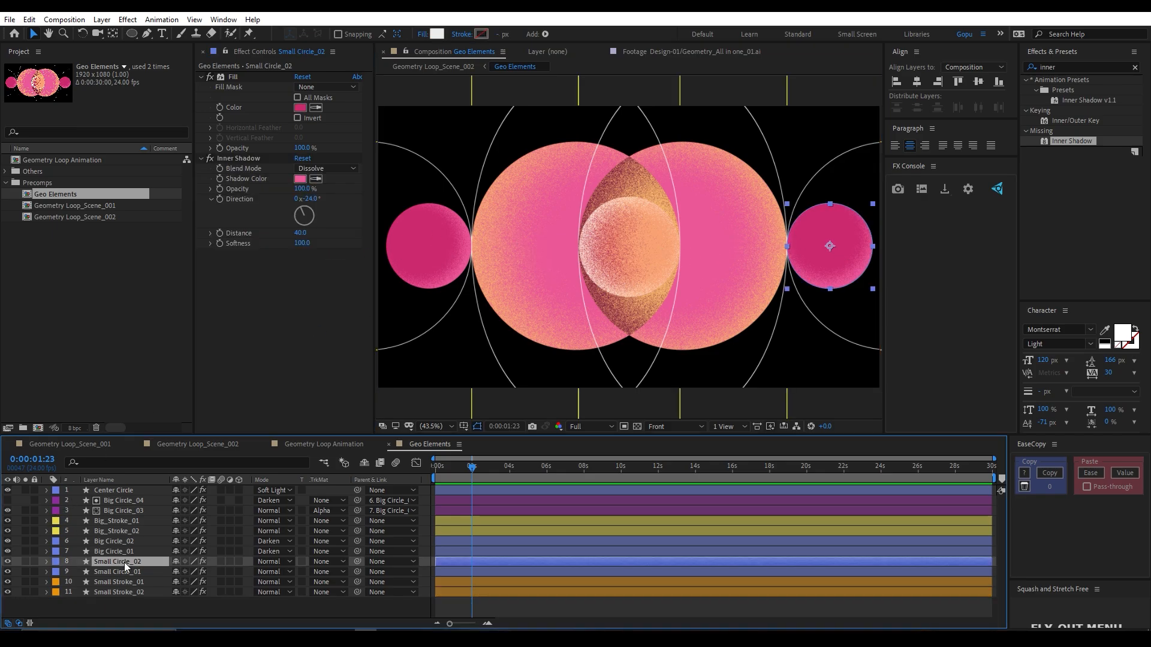
drag(358, 562, 108, 541)
click(113, 573)
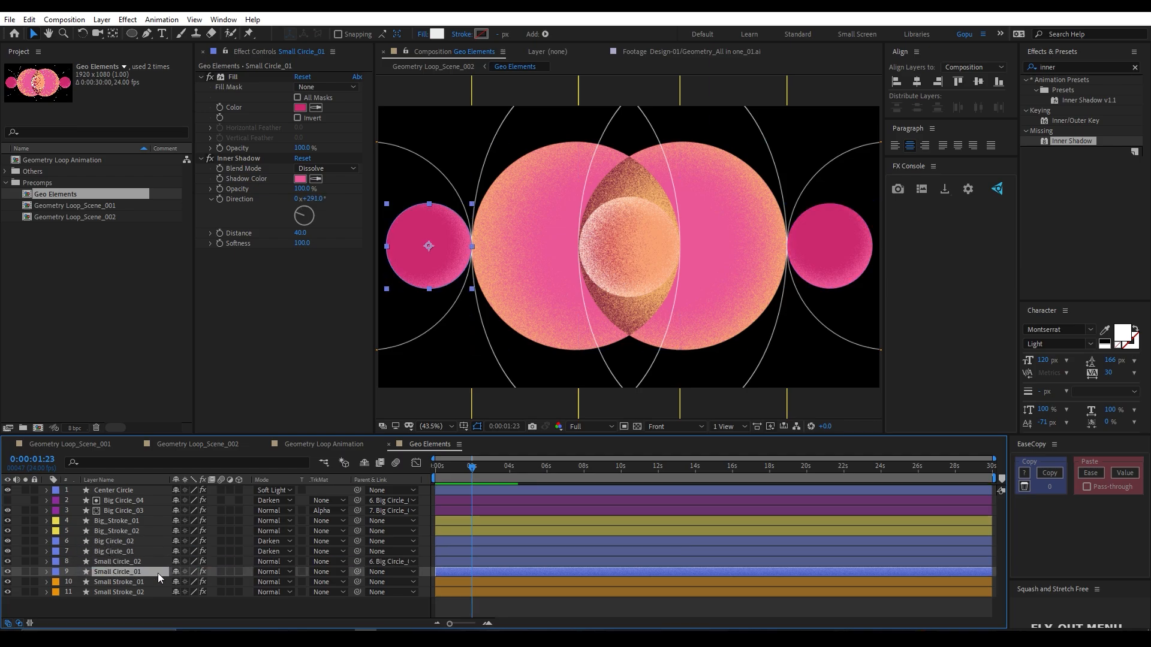
drag(357, 572, 126, 556)
click(120, 551)
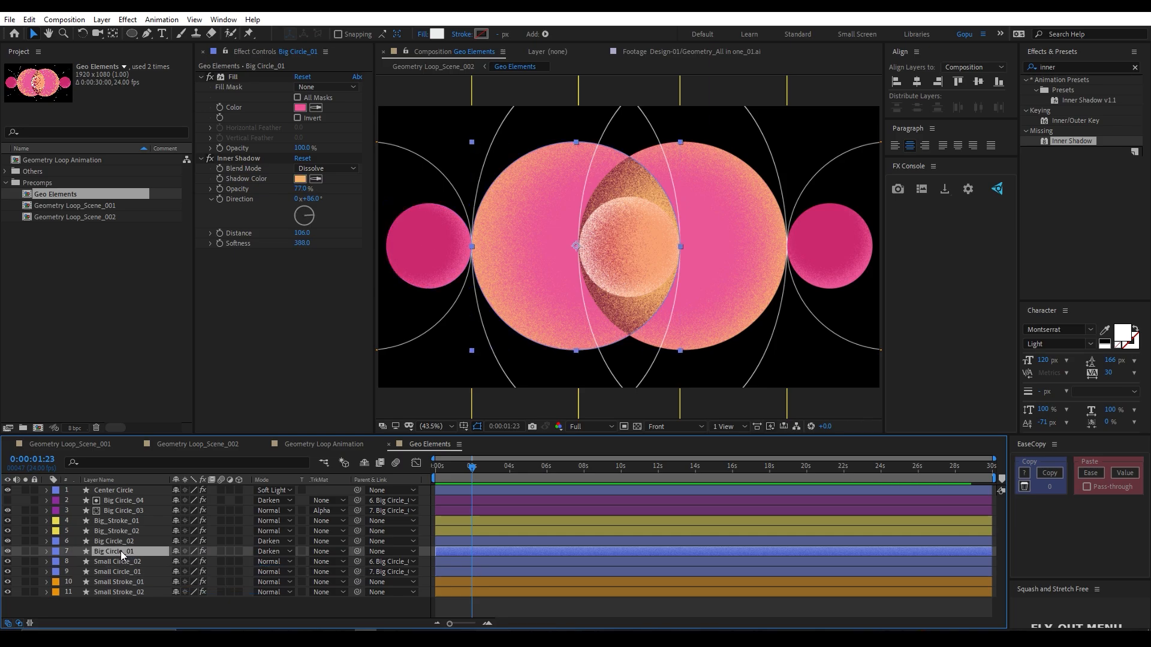
- Parent Small Stroke_01 to Big Circle_01 and Small Stroke_02 to Big Circle_02
click(415, 336)
shift+click(831, 332)
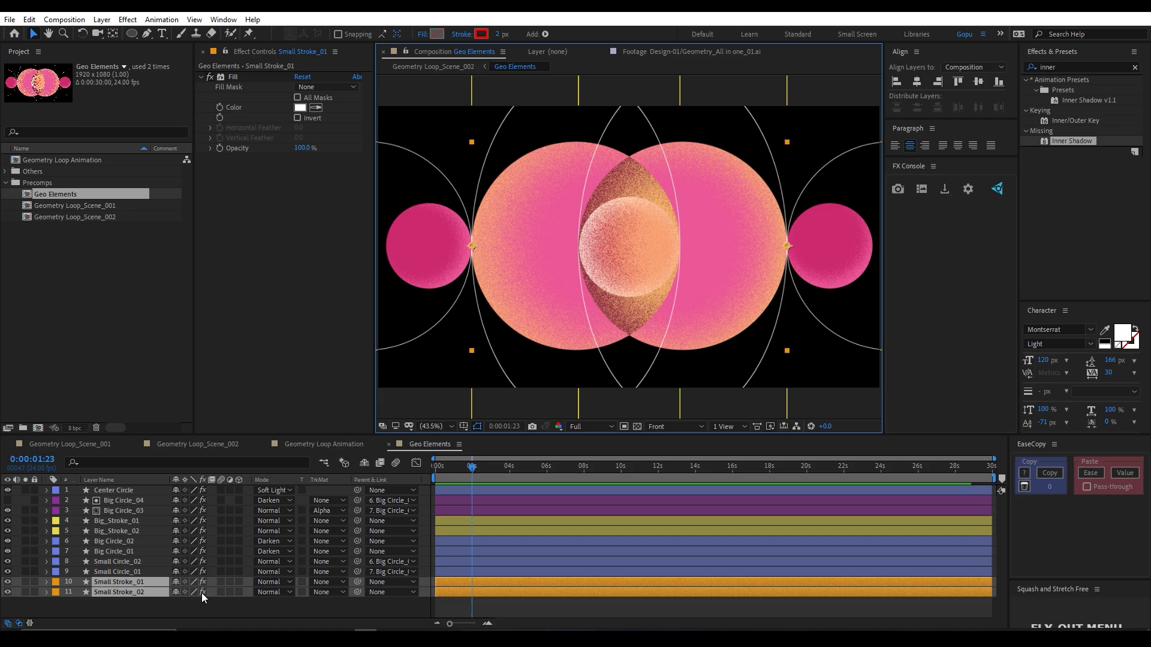
click(426, 336)
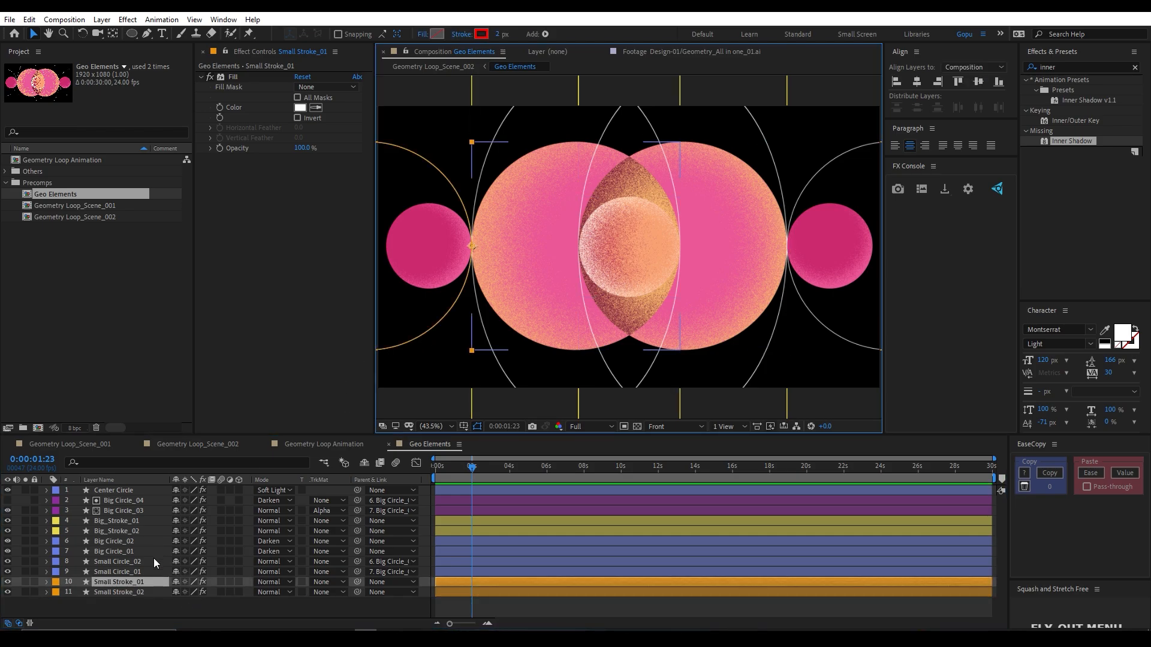
drag(358, 582, 124, 551)
click(146, 592)
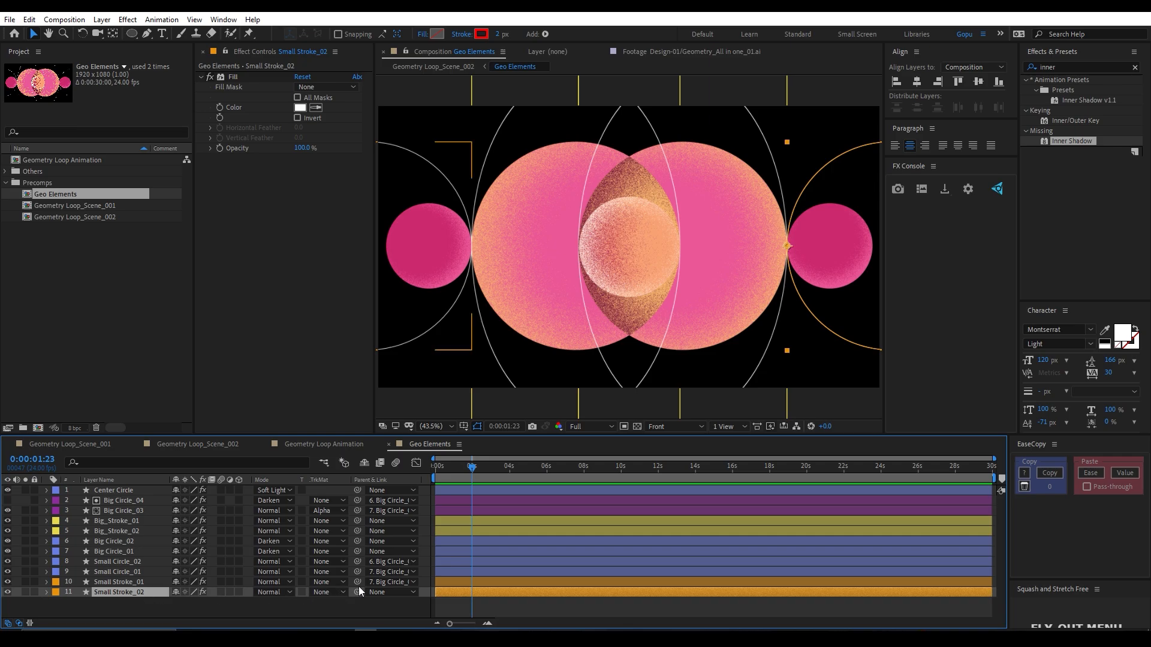
drag(357, 592, 103, 546)
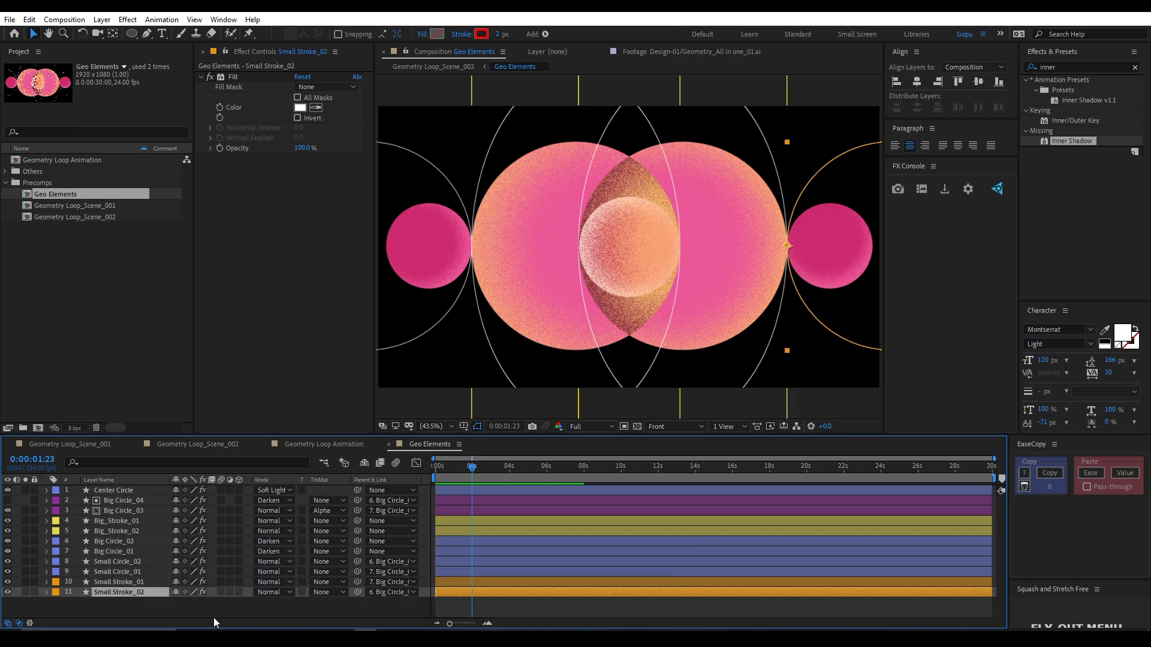
- Parent Big_Stroke_01 to Big Circle_01 and Big_Stroke_02 to Big Circle_02
click(327, 521)
drag(357, 520, 128, 552)
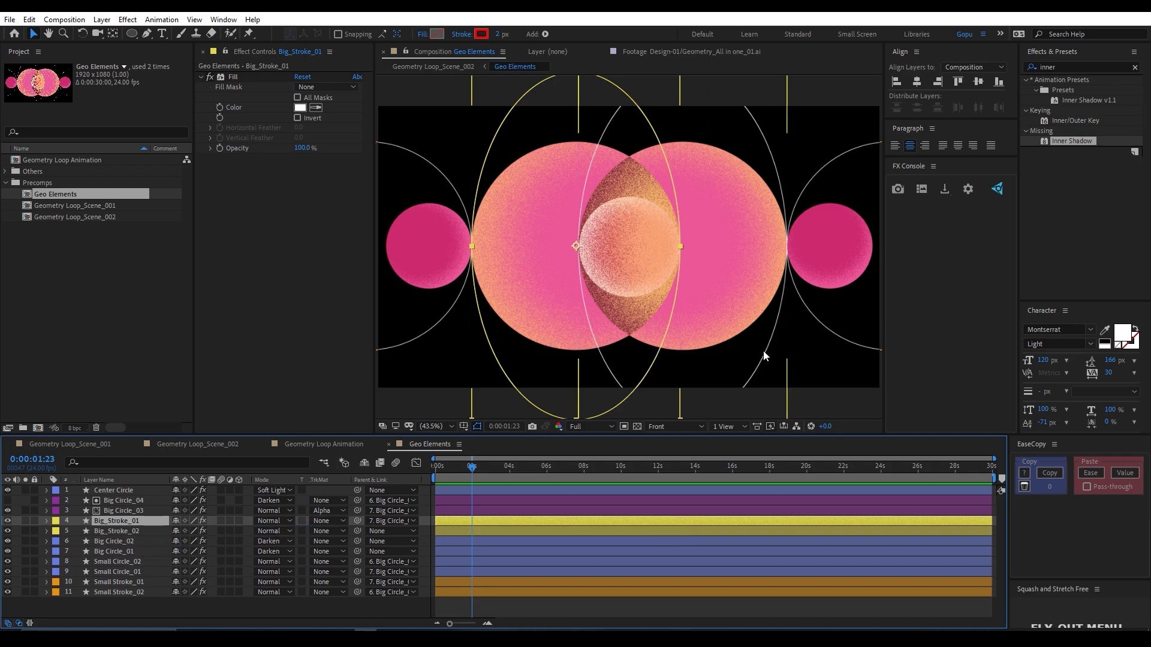
click(625, 370)
click(117, 529)
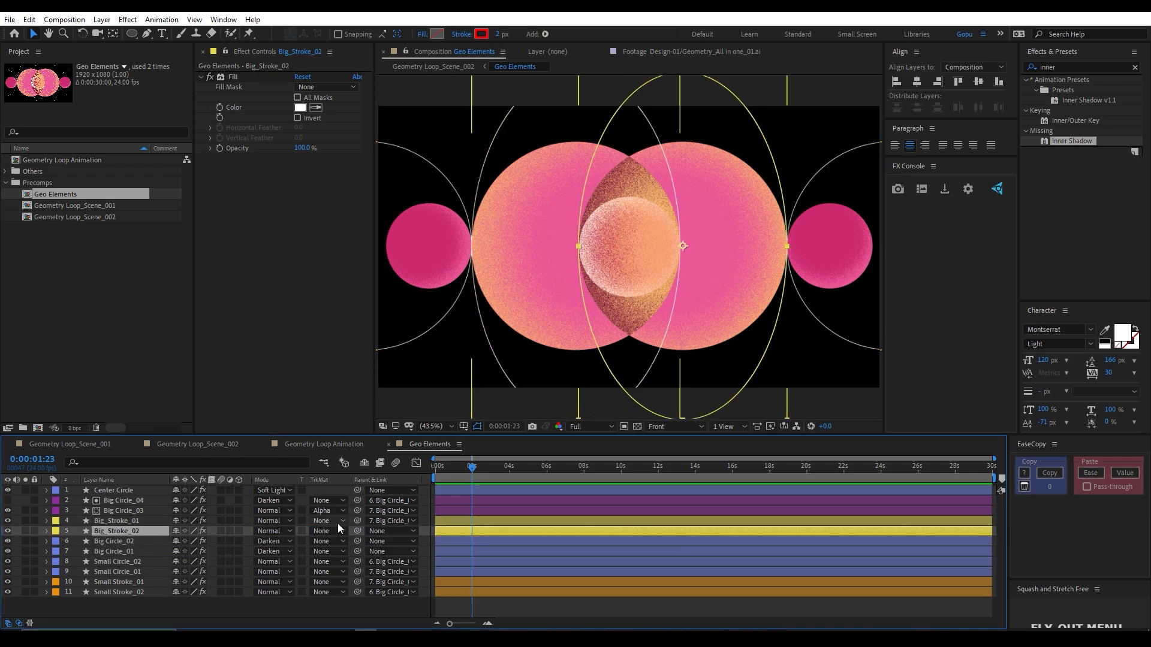
drag(357, 531, 121, 541)
- Test the parenting by nudging Big Circle_02 horizontally outward and back to its starting position
click(117, 542)
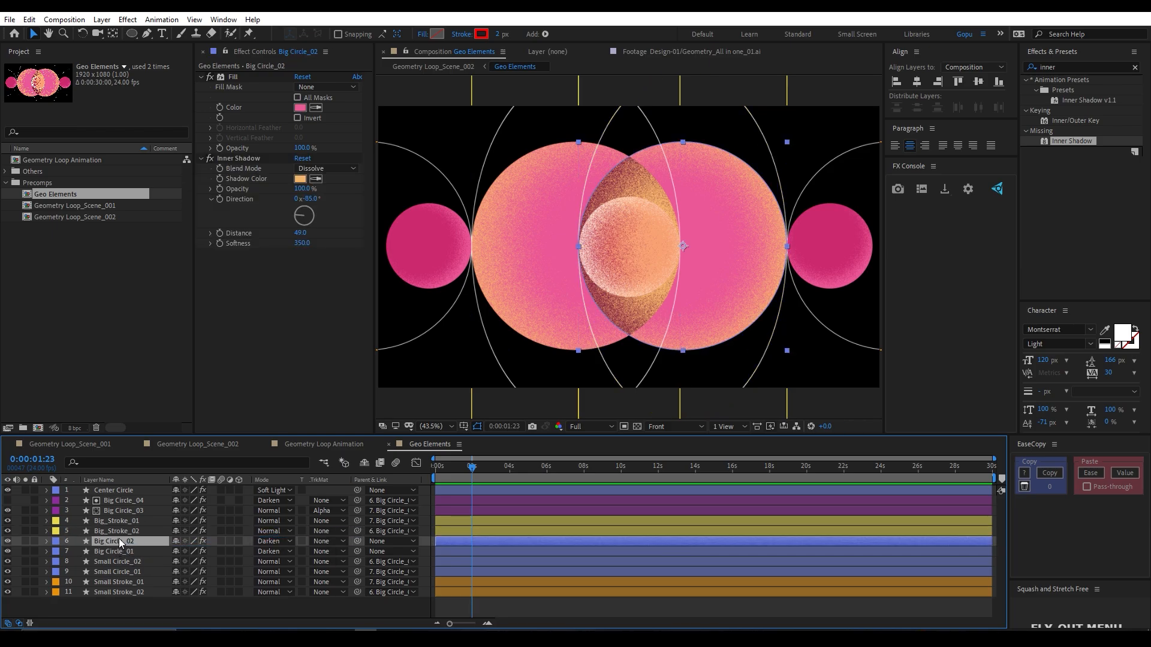
key(shift+Right)
key(shift+Right)
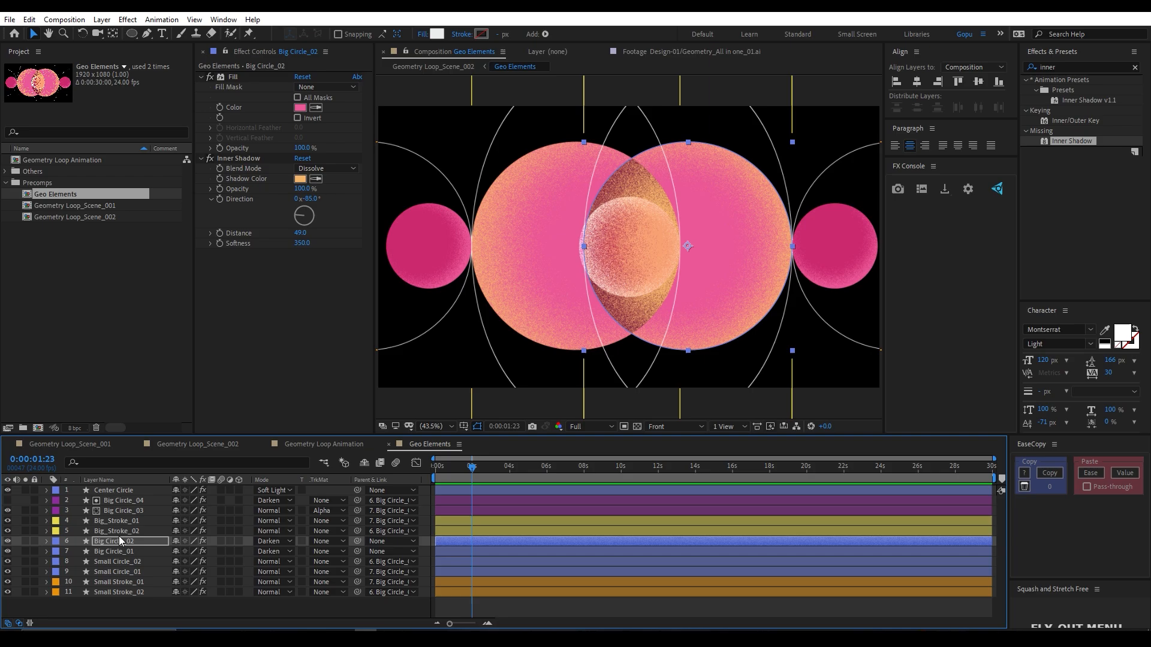
key(shift+Left)
key(shift+Left)
key(shift+Right)
key(shift+Right)
key(shift+Left)
key(shift+Left)
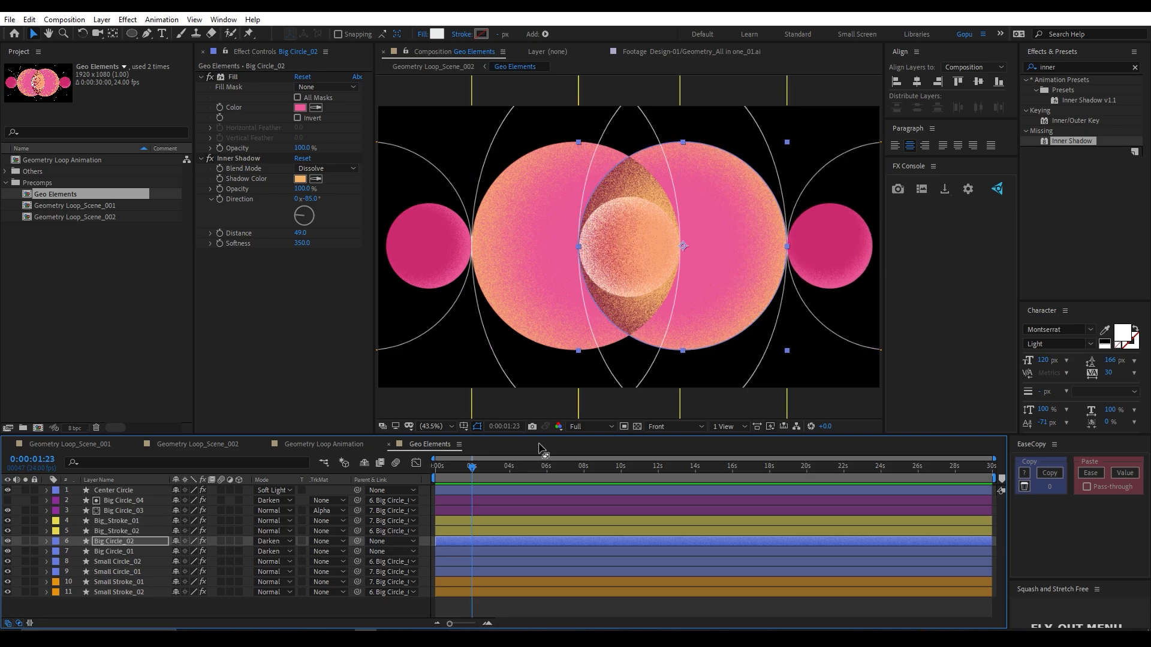
- Add position keyframes to Big Circle_02 and Big Circle_01 at 0:00:01:23
ctrl+click(108, 549)
key(p)
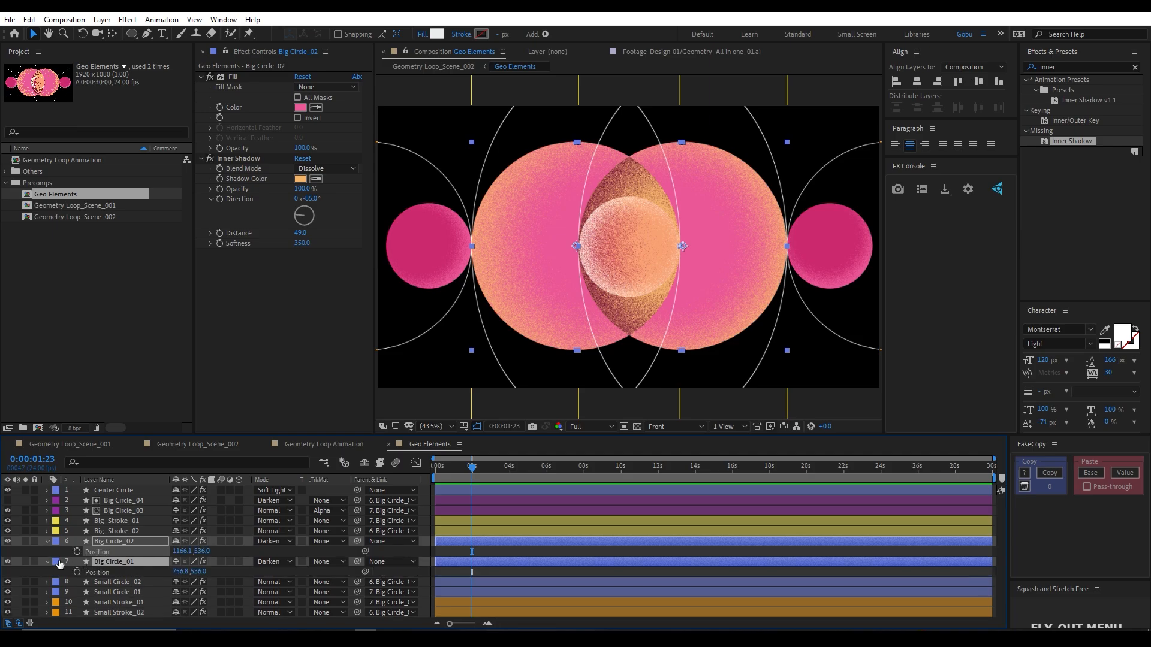
click(77, 551)
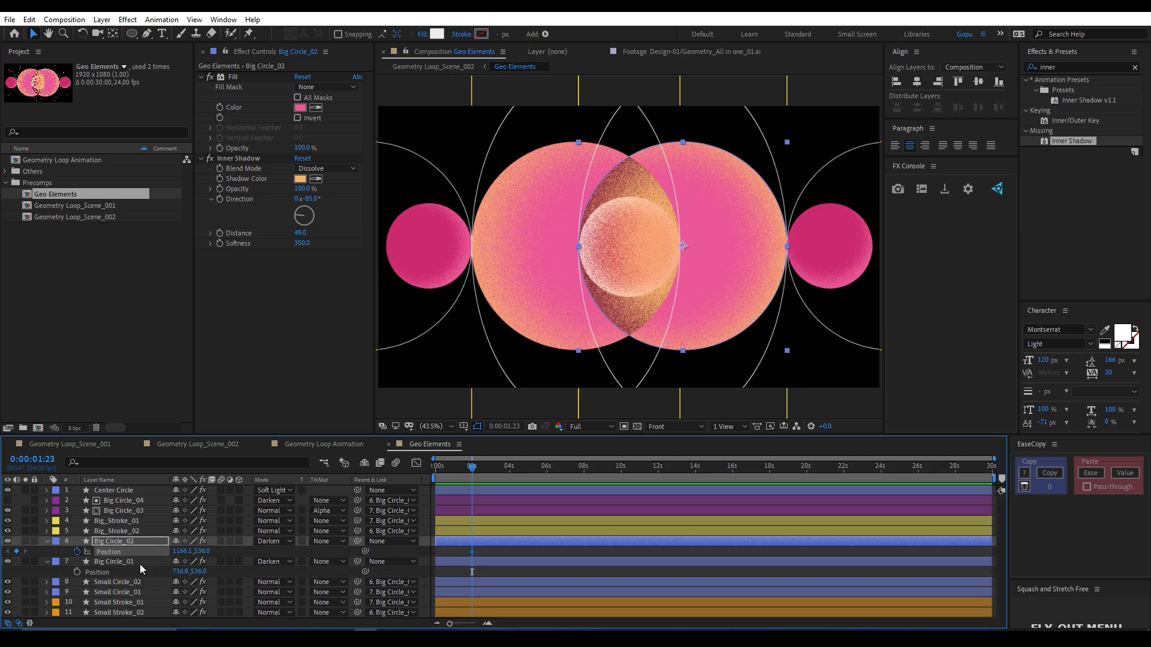
click(77, 571)
- Nudge Big Circle_01 horizontally toward Big Circle_02 to X 876.8 at frame 0
click(441, 467)
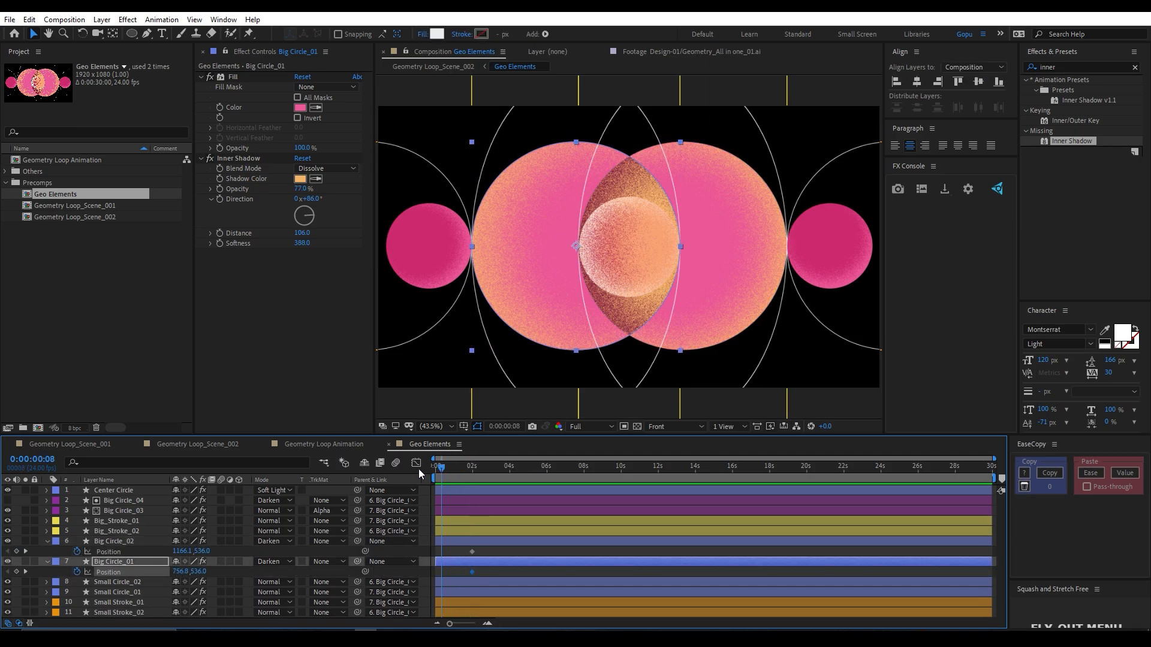
key(Home)
mouse_move(438, 469)
mouse_down()
mouse_move(449, 469)
mouse_move(437, 471)
mouse_up()
click(127, 564)
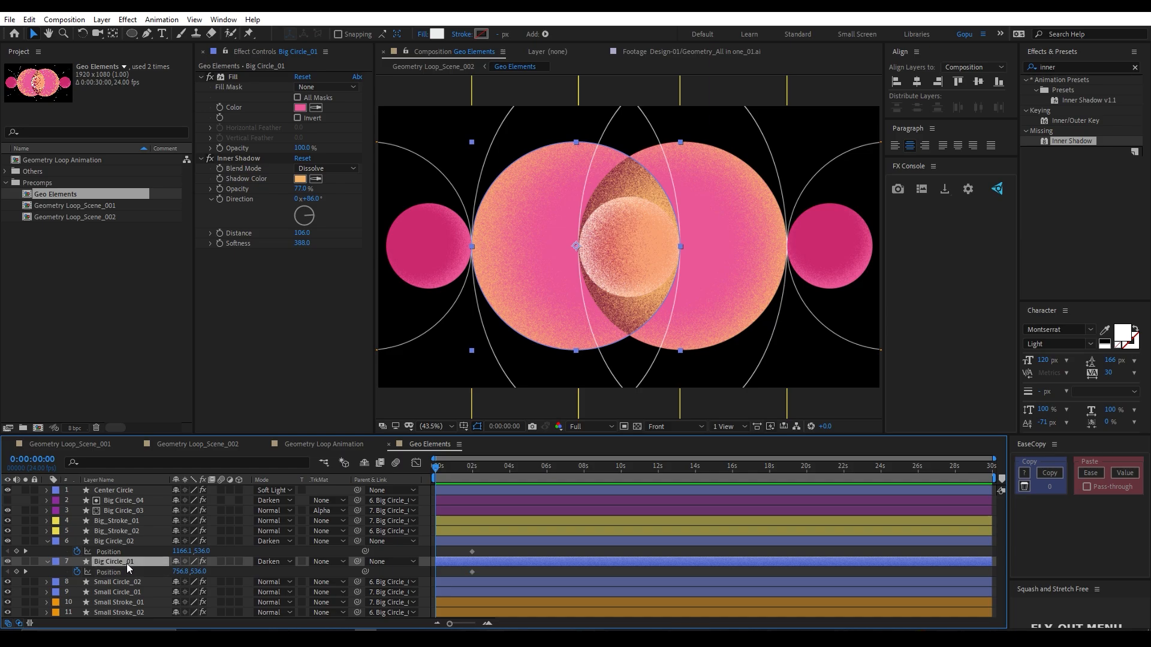
key(shift+Right)
key(shift+Right)
key(shift+Right)
key(shift+Right)
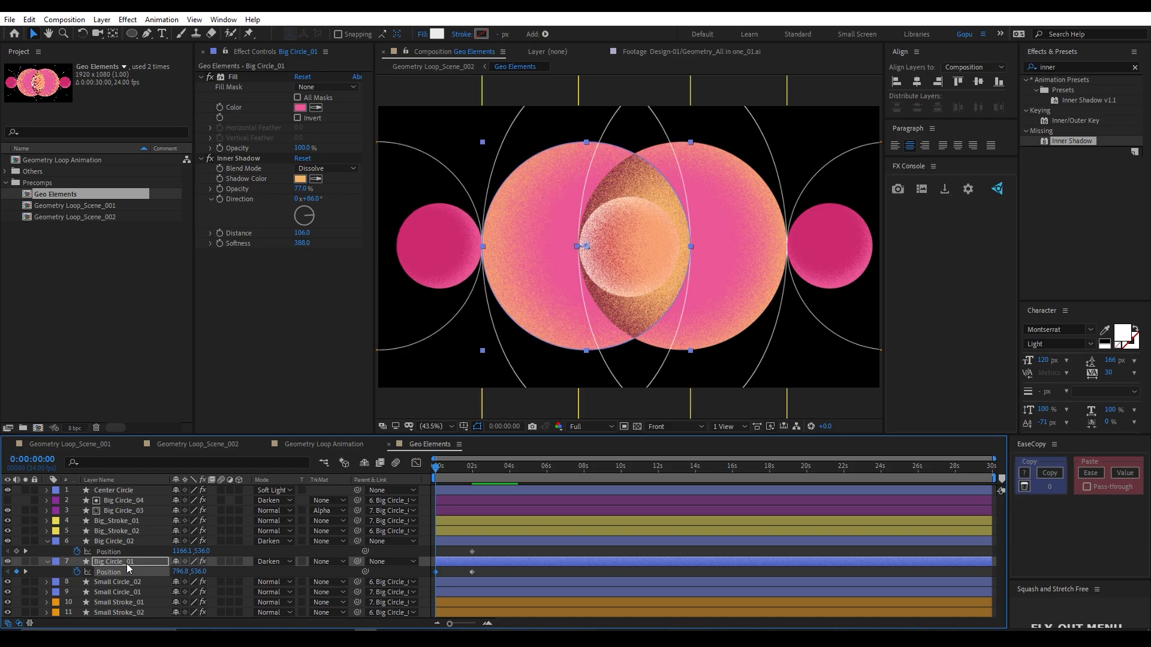
key(shift+Right)
key(shift+Right)
key(shift+Right)
key(shift+Right)
key(shift+Right)
key(shift+Right)
key(shift+Right)
key(shift+Right)
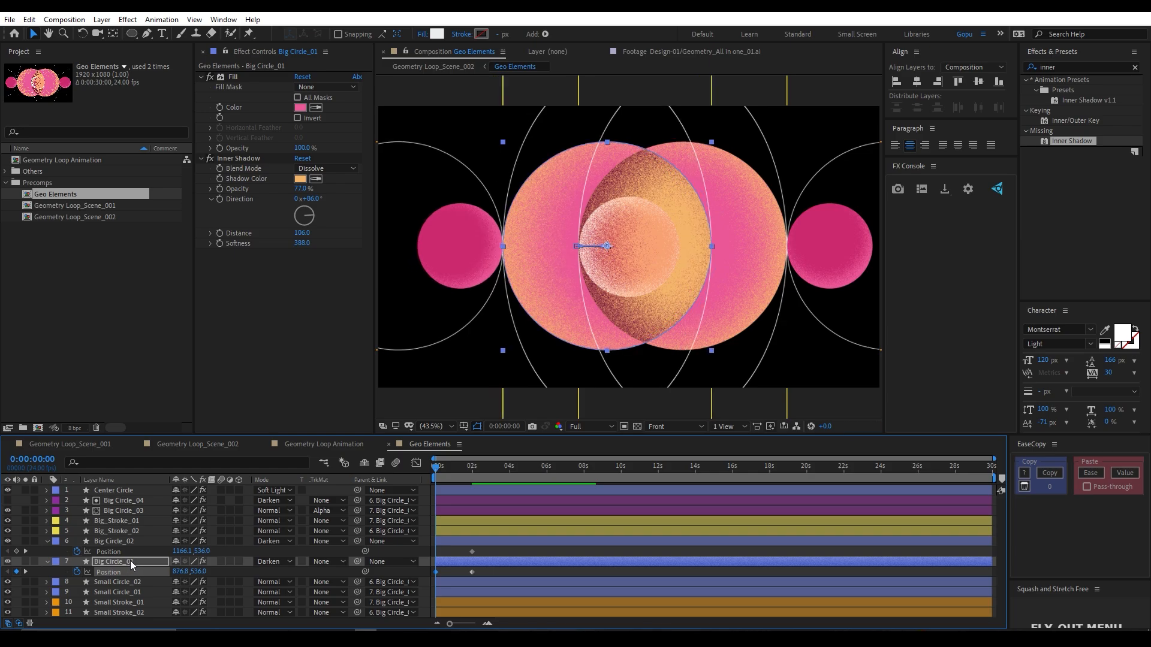
- Nudge Big Circle_02 horizontally toward Big Circle_01 to X 1066.1 at frame 0
click(122, 542)
key(shift+Left)
key(shift+Left)
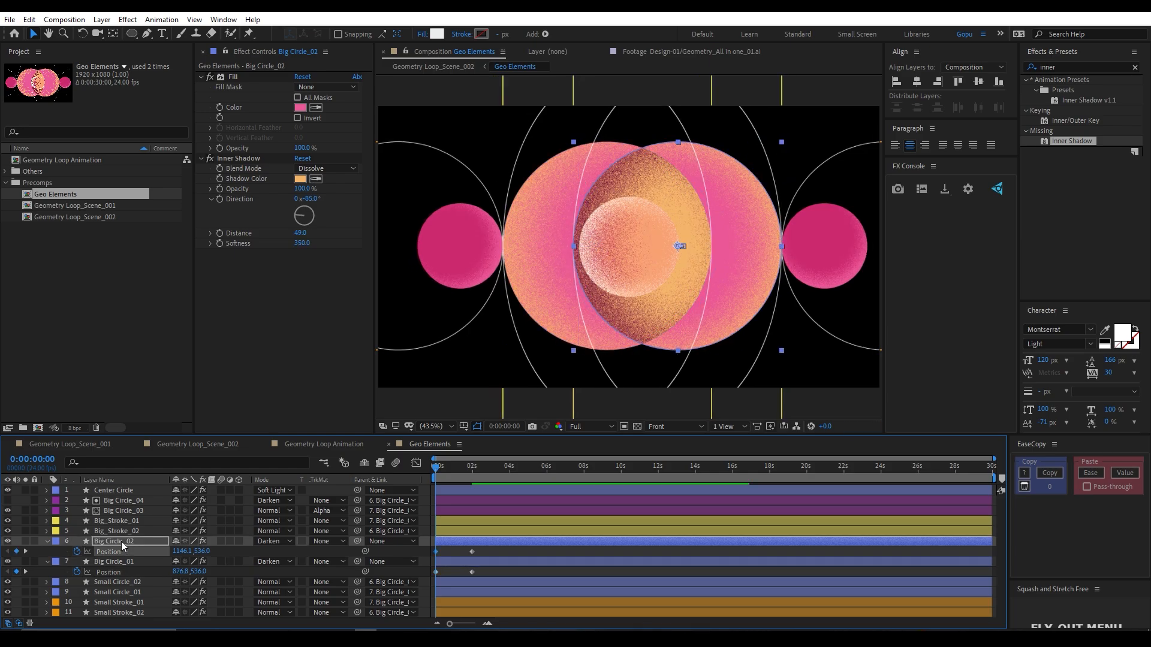
key(shift+Left)
key(shift+Left)
key(shift+Left)
key(shift+Left)
key(shift+Left)
key(shift+Left)
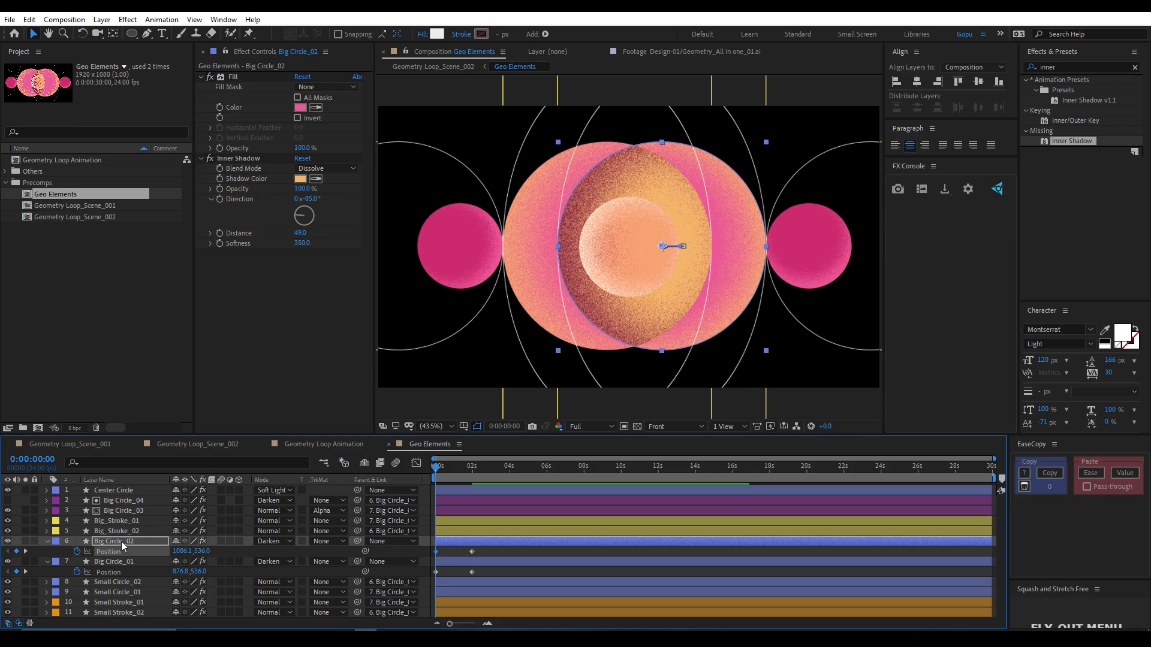
key(shift+Left)
key(shift+Left)
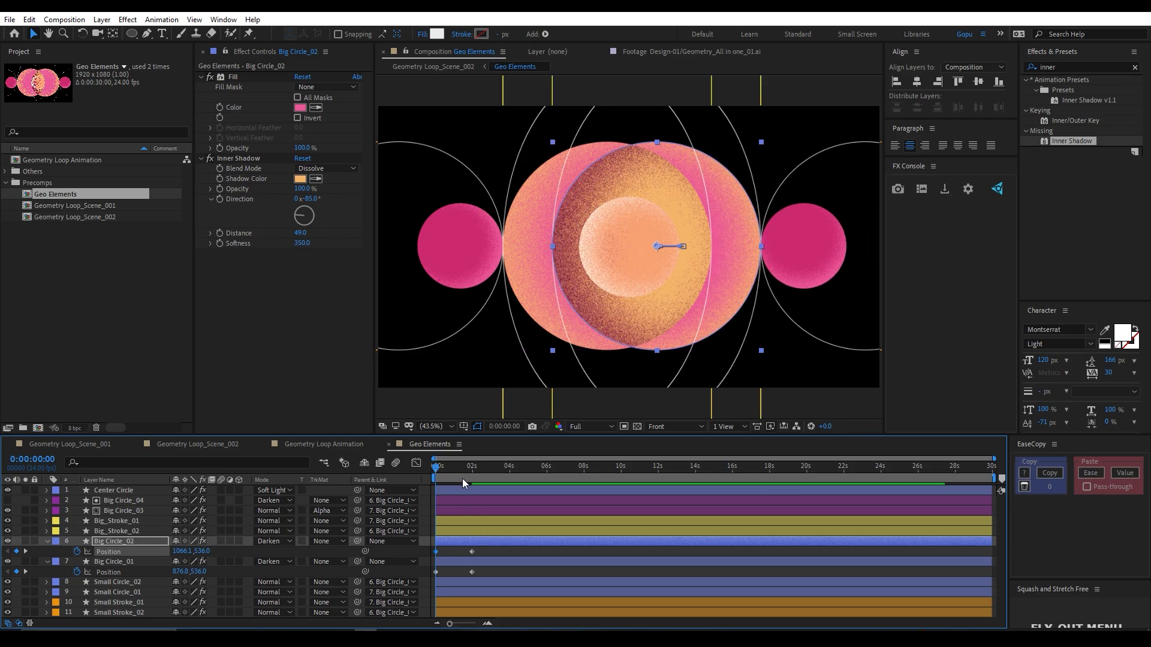
- Apply Easy Ease to the position keyframes of Big Circle_01 and Big Circle_02
drag(482, 552, 427, 580)
key(F9)
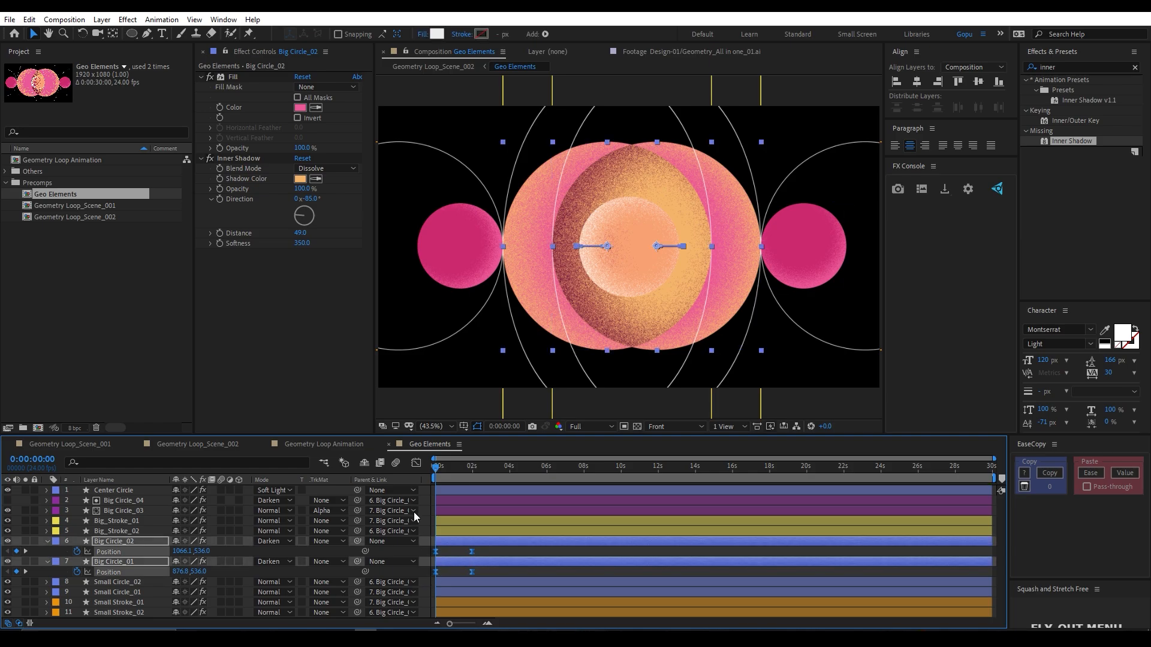
- Strengthen the easing of Big Circle_01 and Big Circle_02 by extending their position speed-graph handles, and preview the motion
click(417, 463)
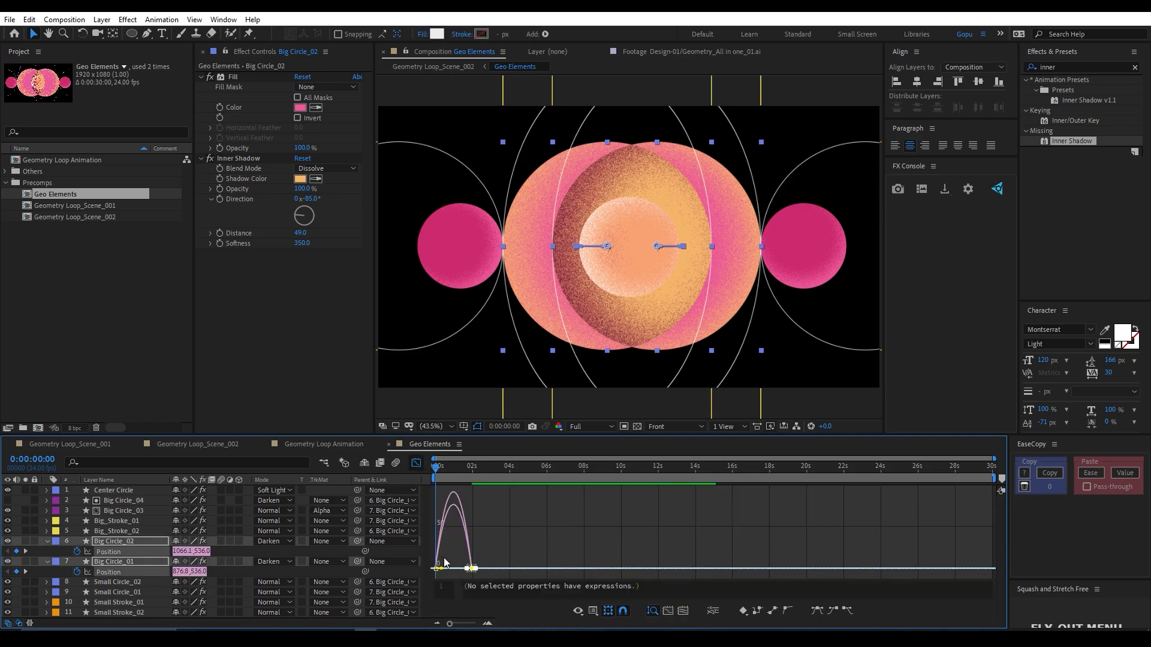
scroll(449, 564, up, 2)
drag(513, 569, 386, 579)
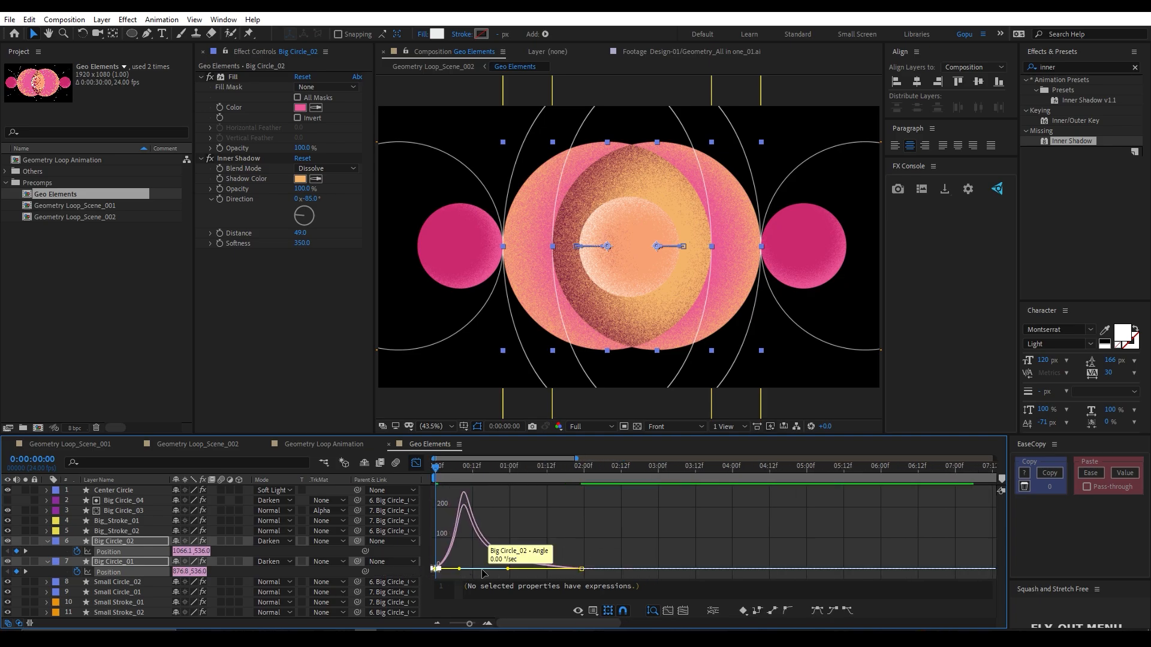
drag(460, 569, 514, 570)
click(418, 467)
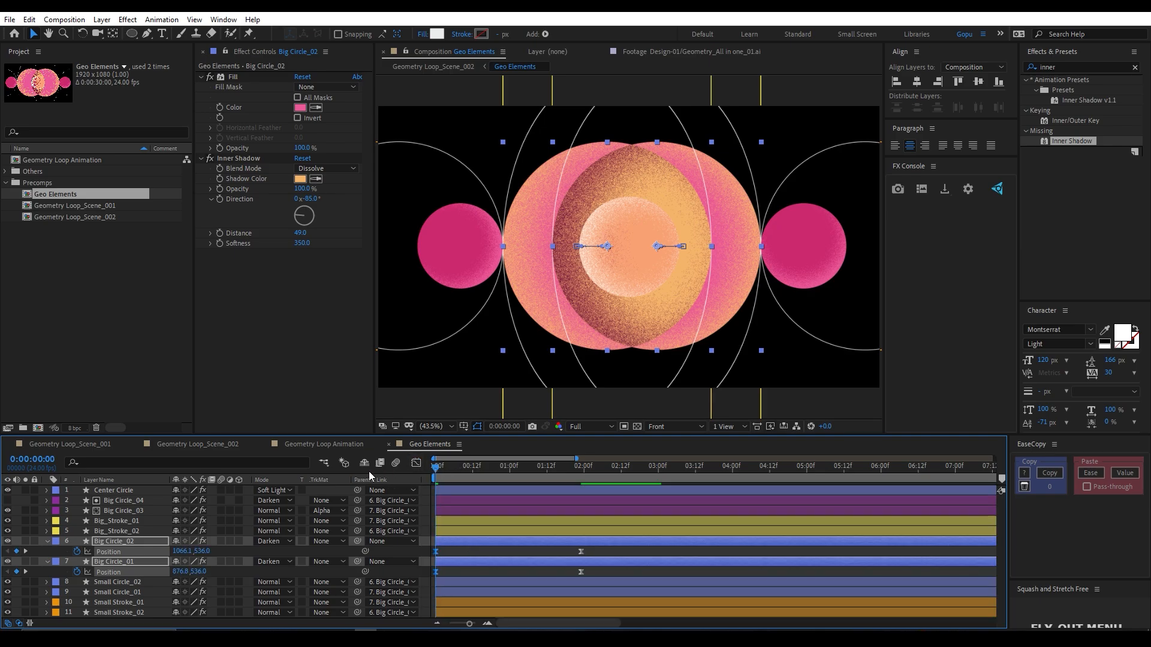
key(space)
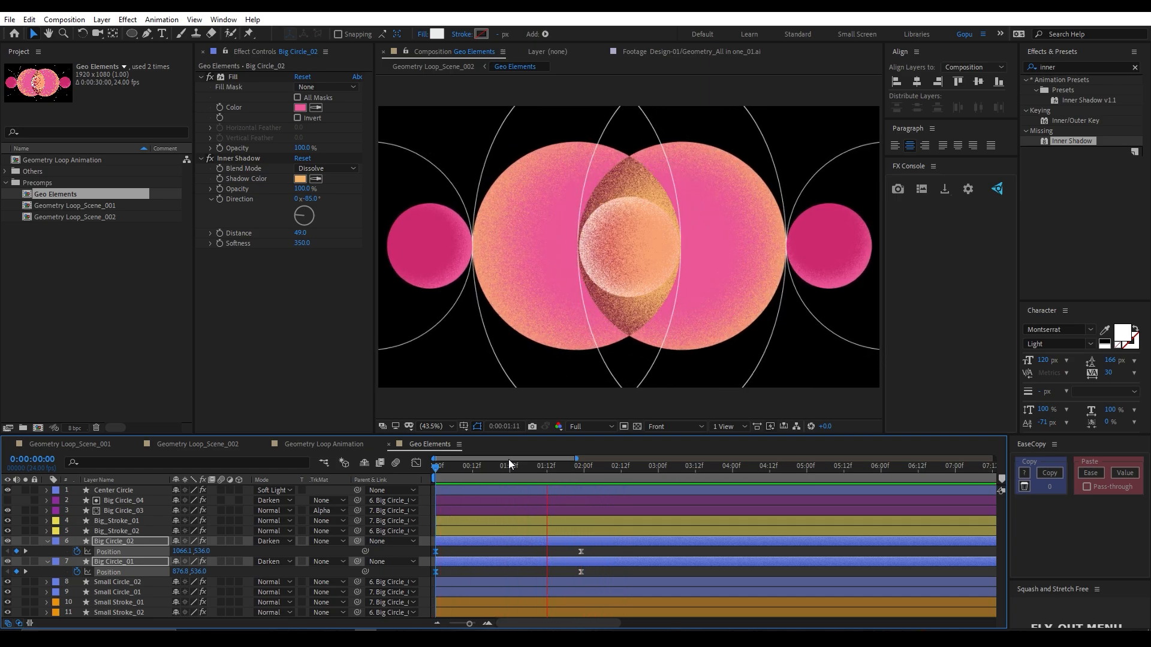
- Move the anchor point of Center Circle to the middle of the circle
click(581, 466)
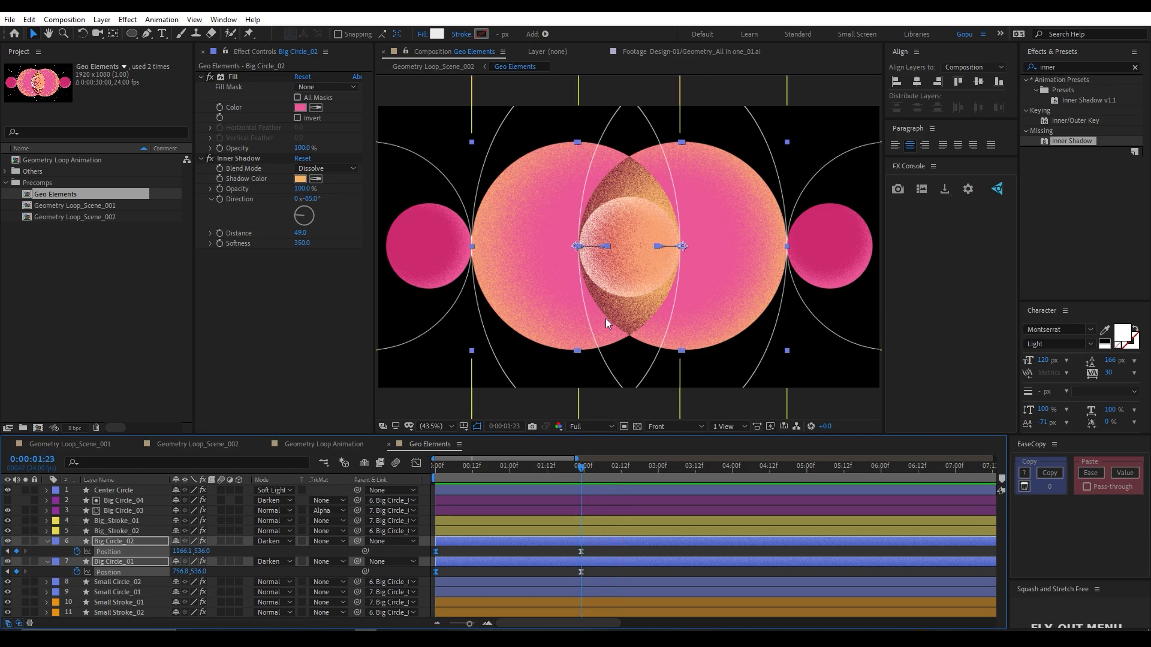
click(111, 490)
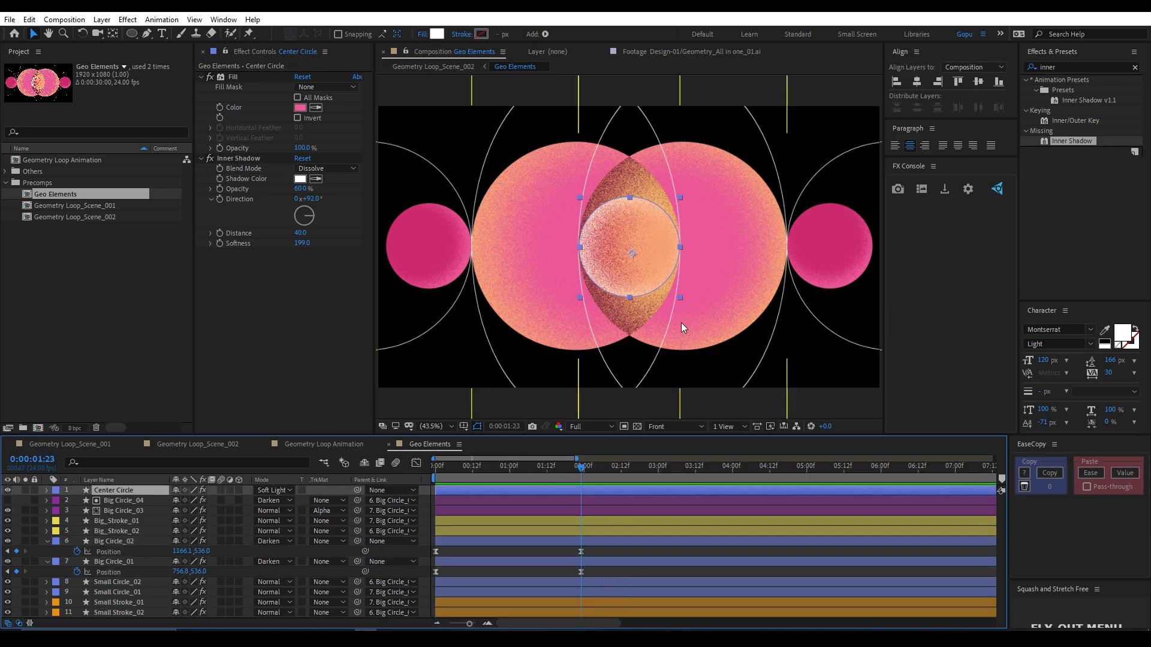
key(y)
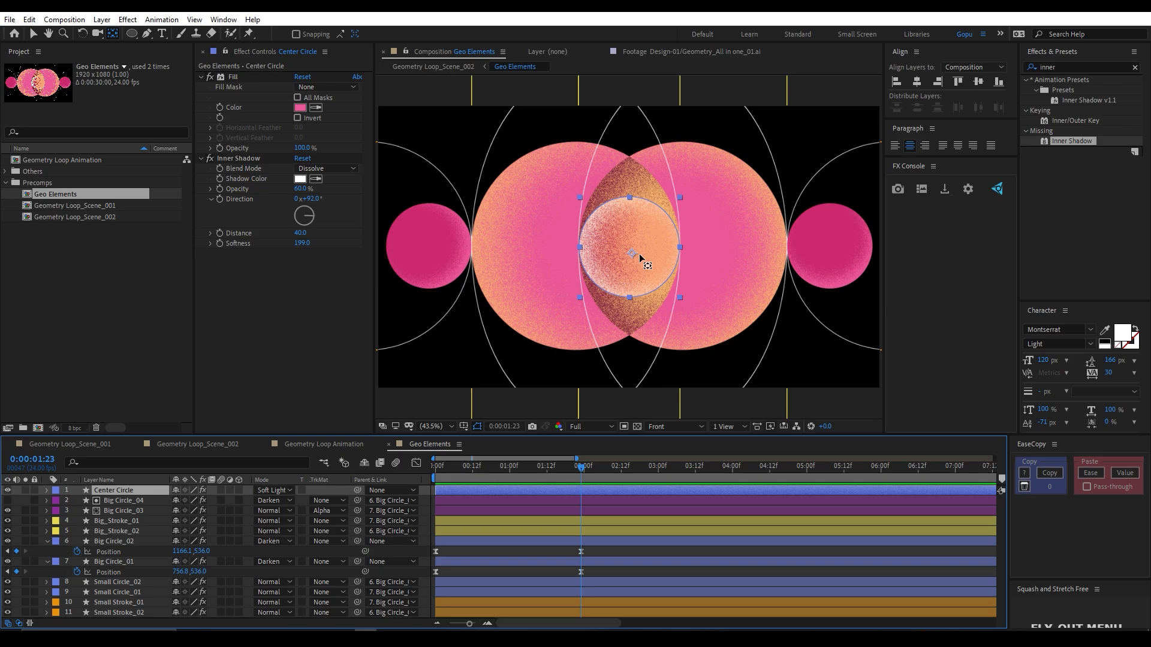
drag(631, 256, 630, 246)
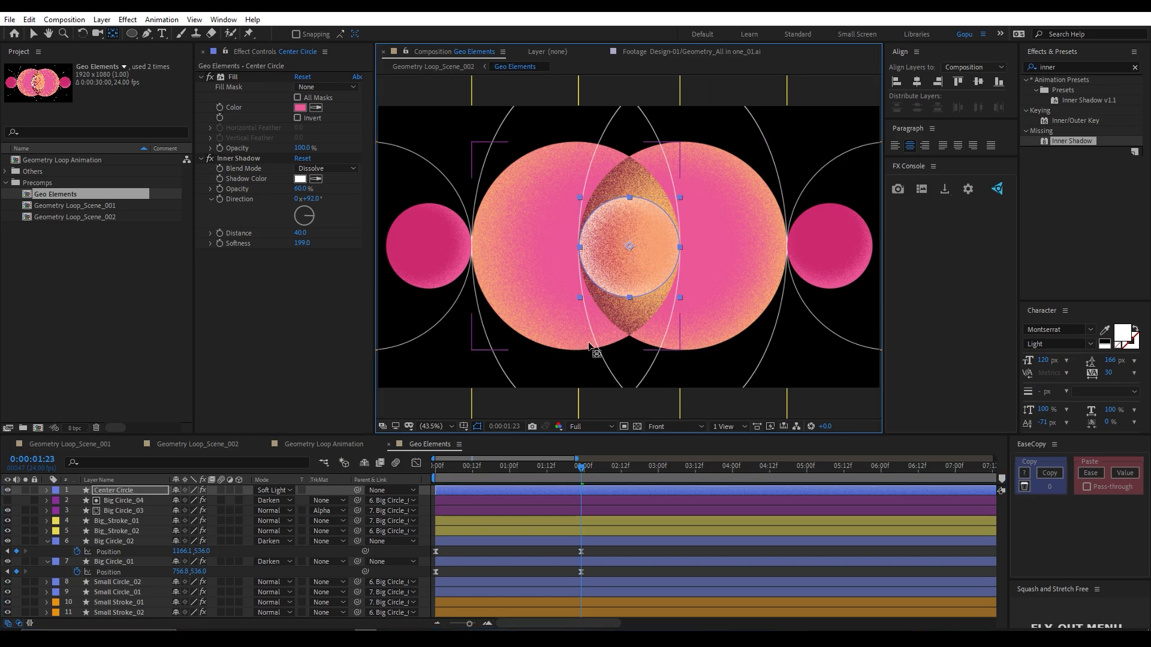
key(v)
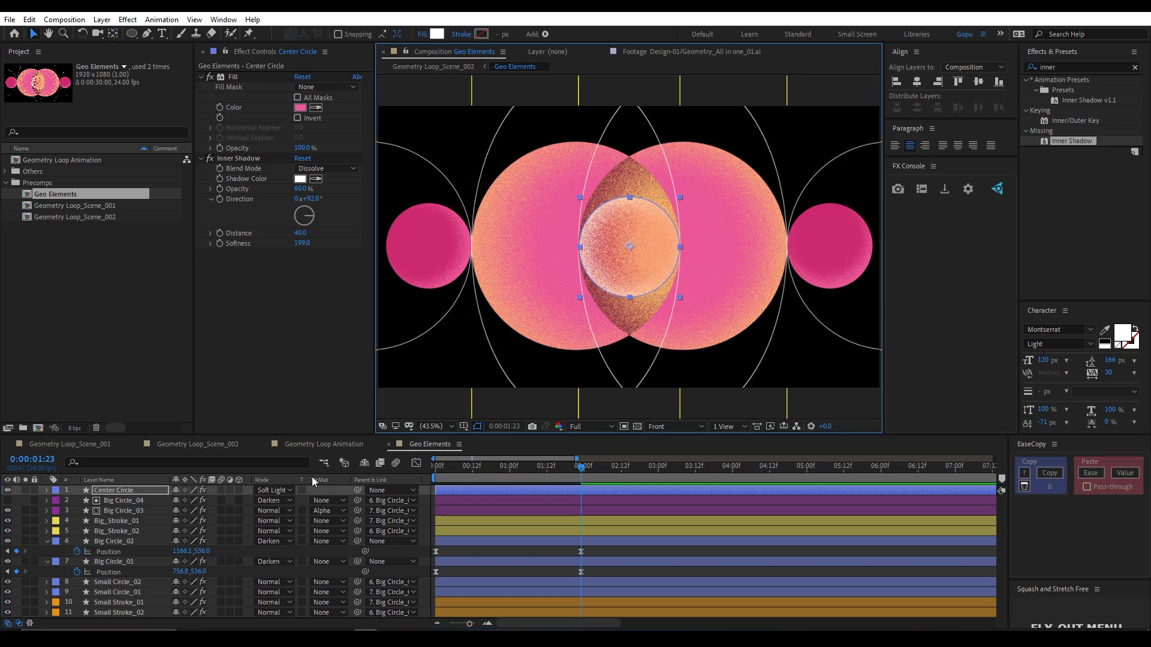
- Keyframe Center Circle's scale at 0:00:01:23, and set the scale to 154% at frame 0
key(s)
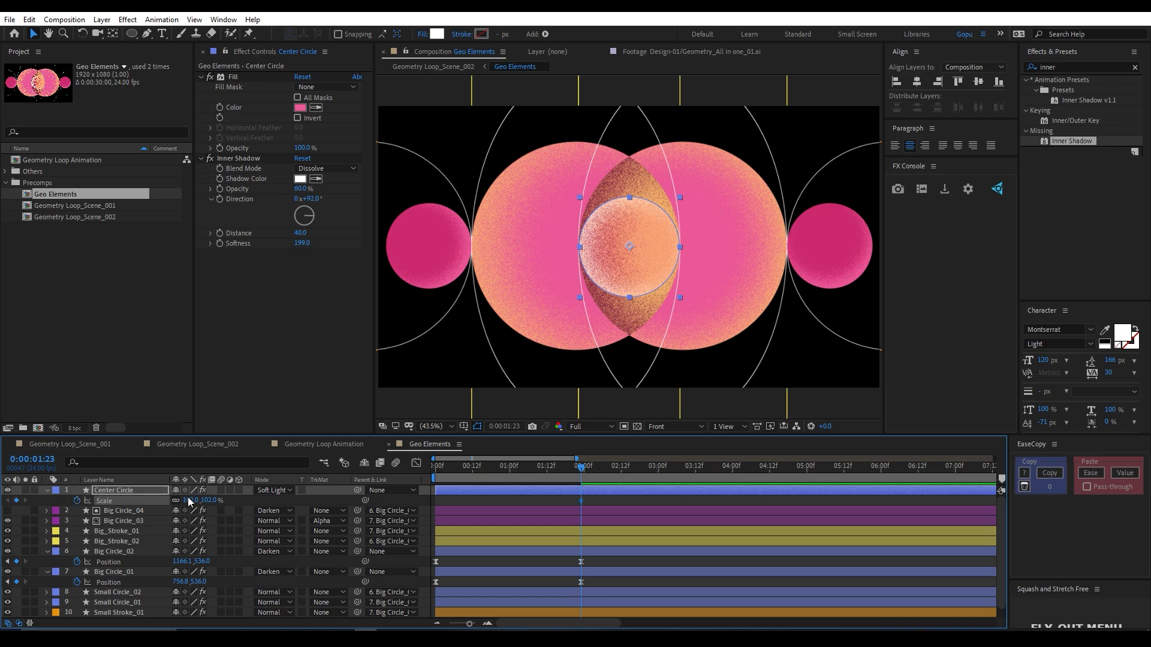
drag(514, 467, 433, 469)
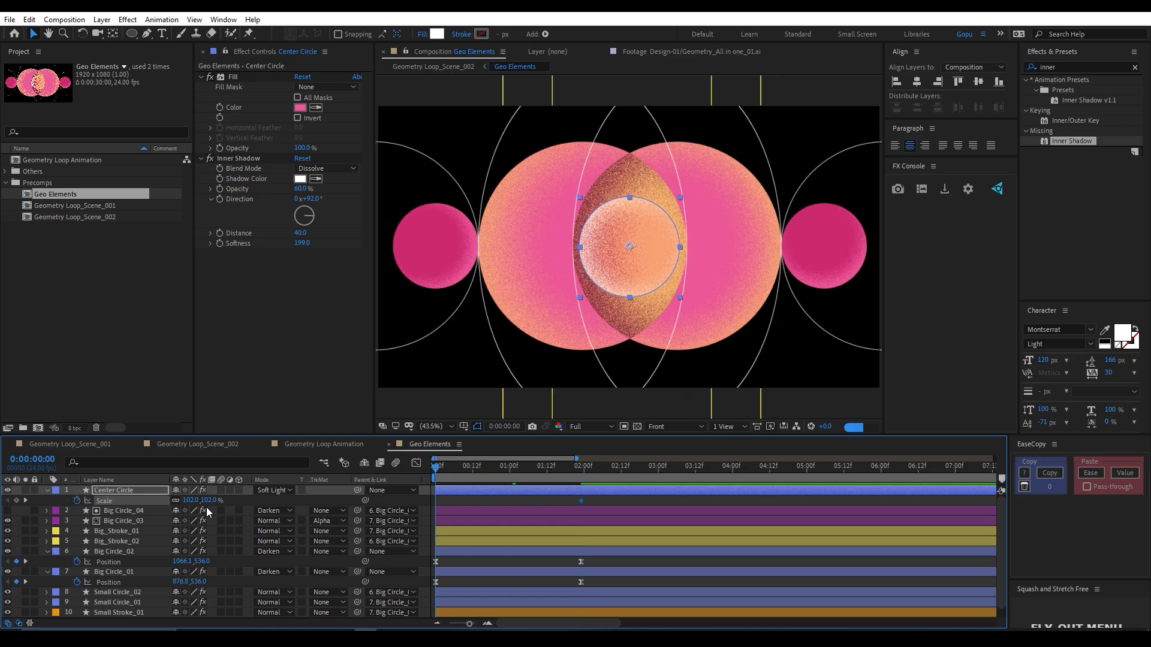
drag(208, 505, 244, 500)
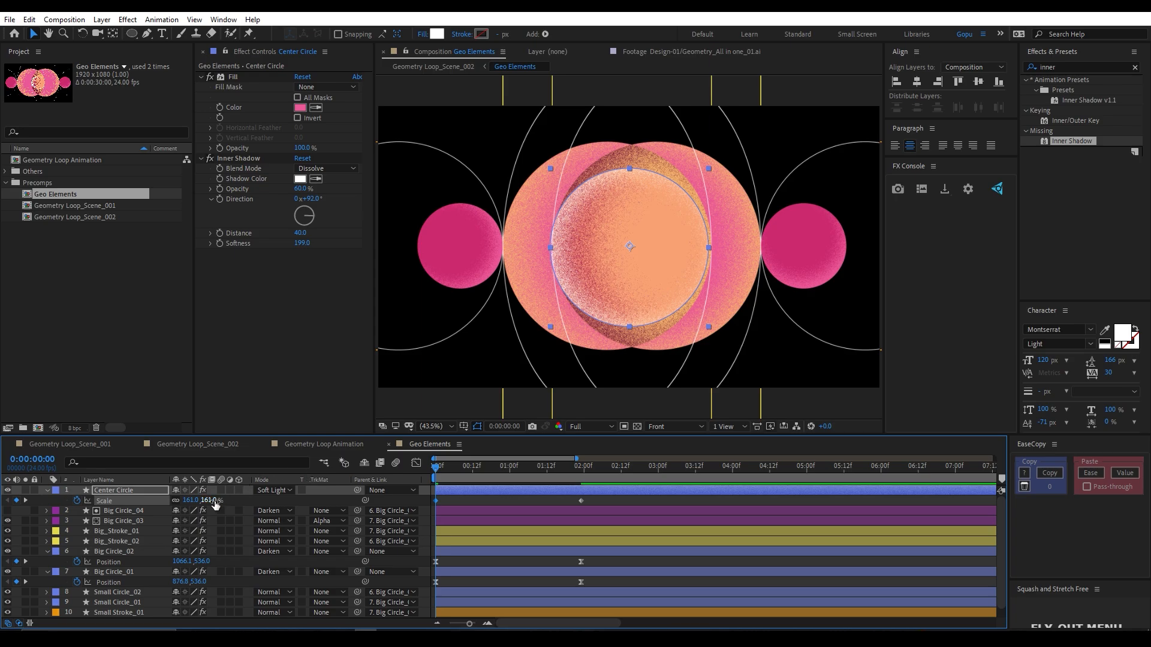
drag(215, 500, 211, 500)
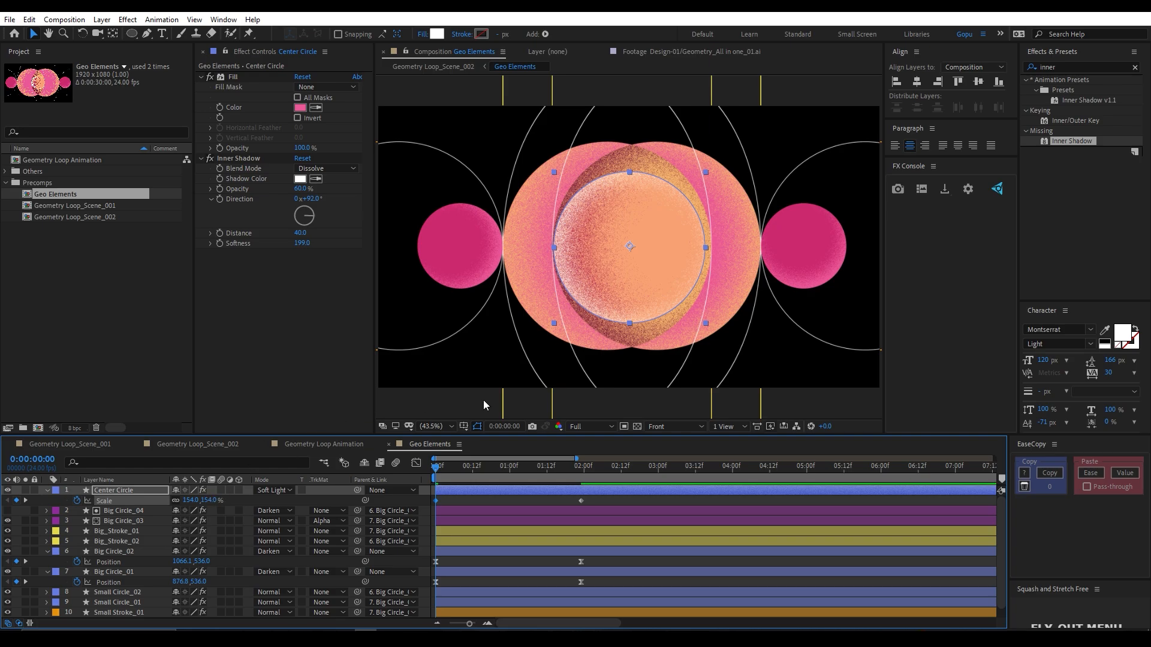
click(109, 591)
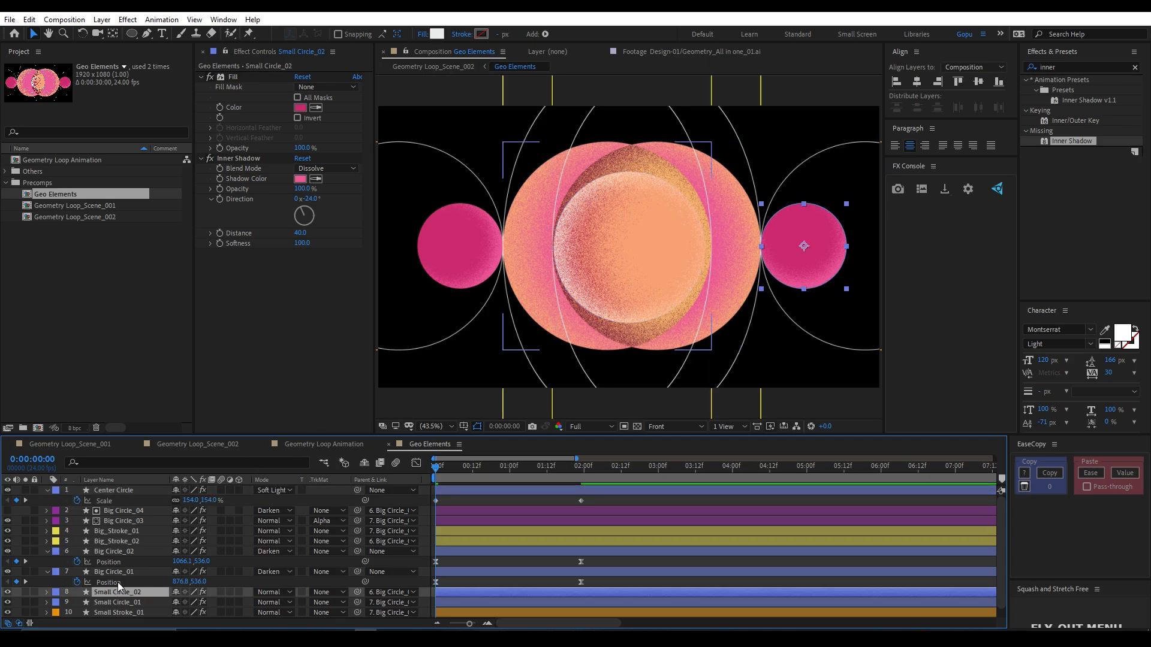
click(118, 552)
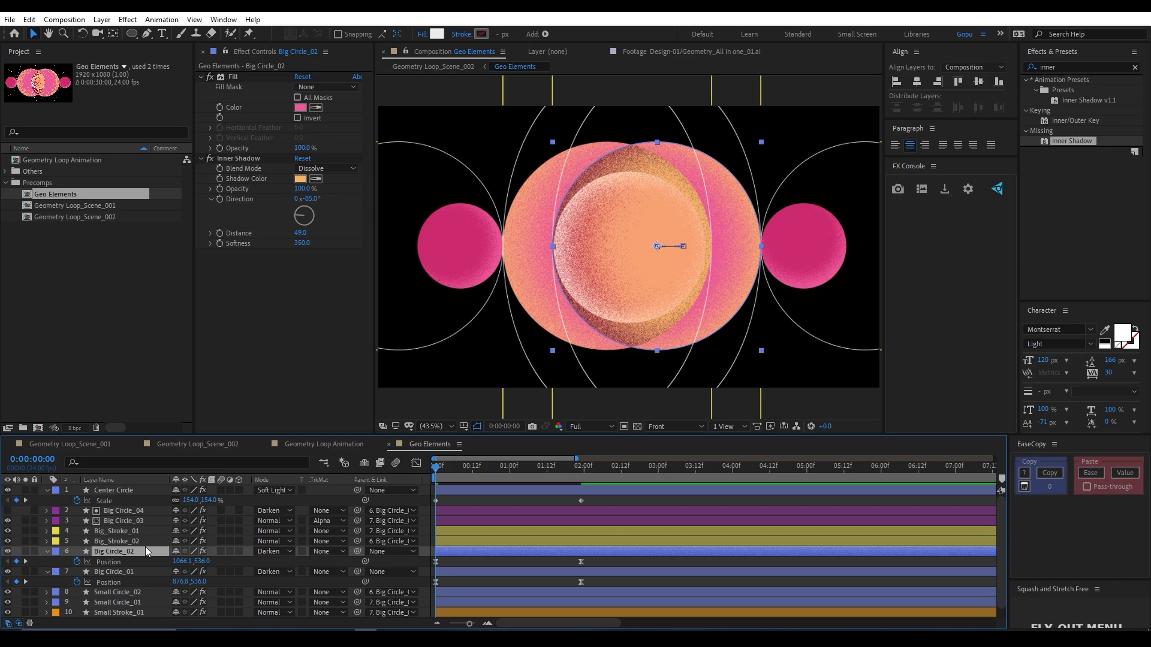
key(shift+Left)
key(shift+Left)
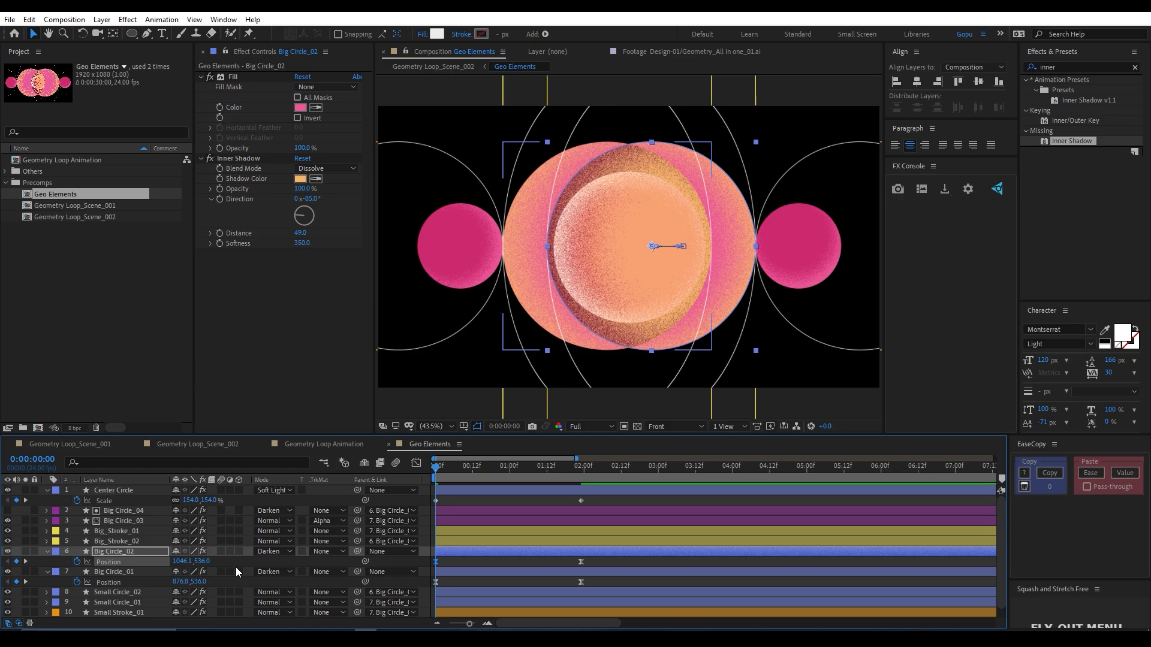
key(shift+Right)
key(shift+Right)
- Nudge Big Circle_01 horizontally away from Big Circle_02 to X 856.8 at frame 0
click(121, 575)
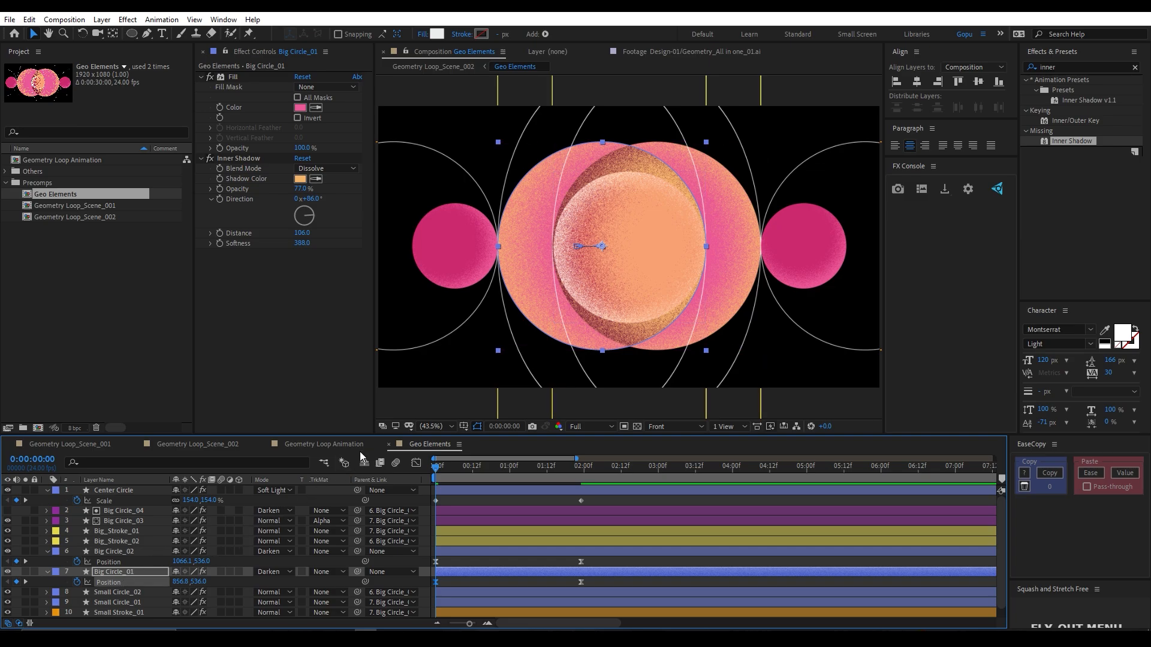
drag(450, 471, 585, 463)
key(Home)
- Apply Easy Ease to Center Circle's scale keyframes, lengthen the ease into the last one in the speed graph, and preview
drag(584, 497, 424, 510)
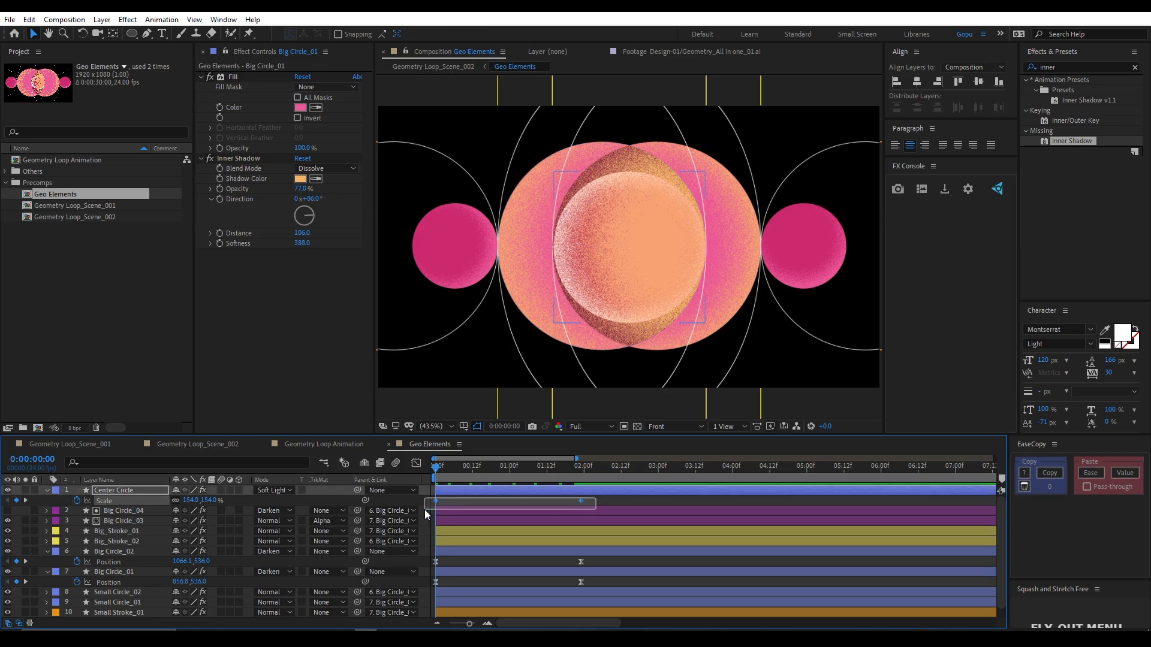
key(F9)
click(417, 462)
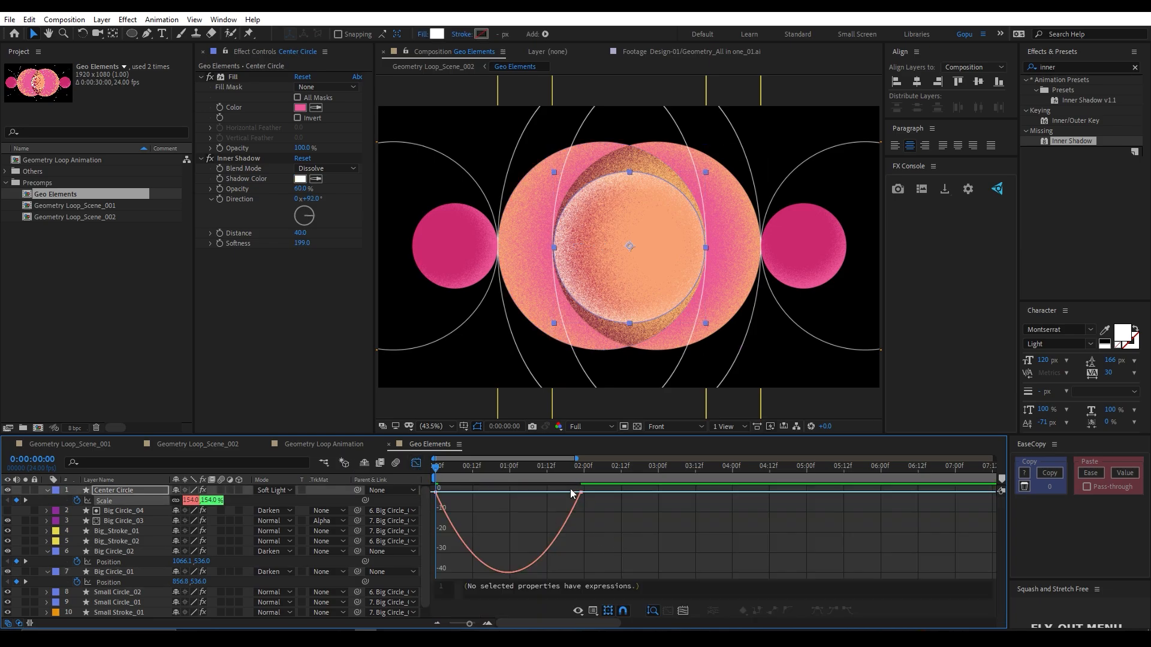
drag(557, 492, 520, 492)
click(417, 462)
key(space)
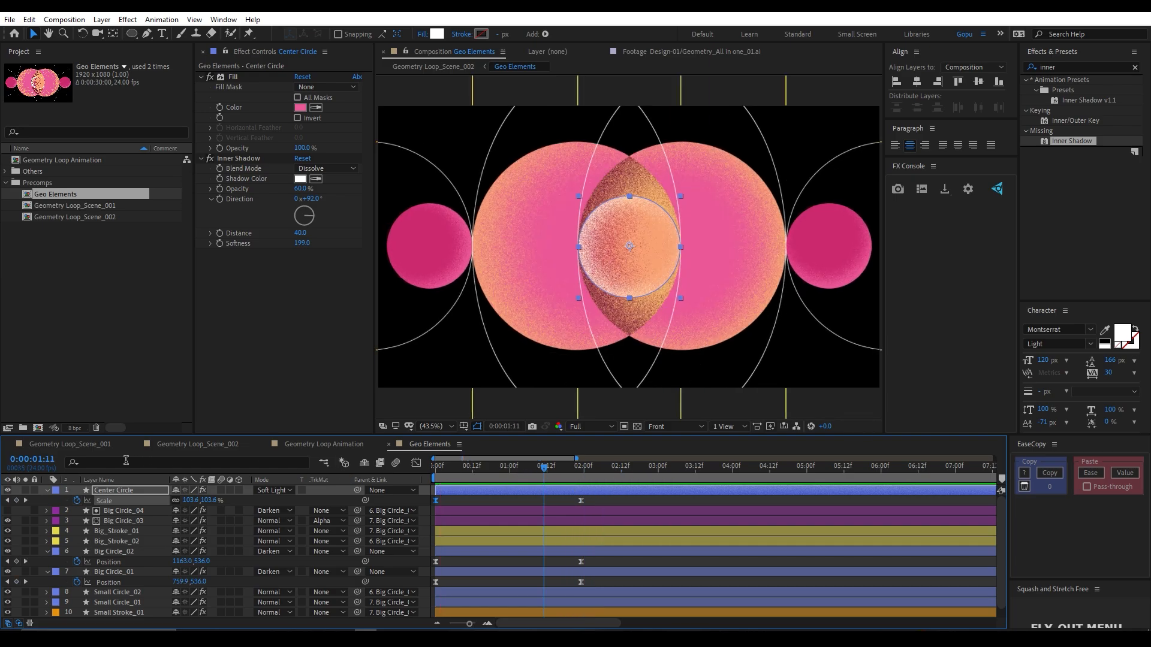
- Open Geometry Loop_Scene_001 from the main composition and locate the speed peak of Circle_01's position at 0:00:00:23
click(337, 444)
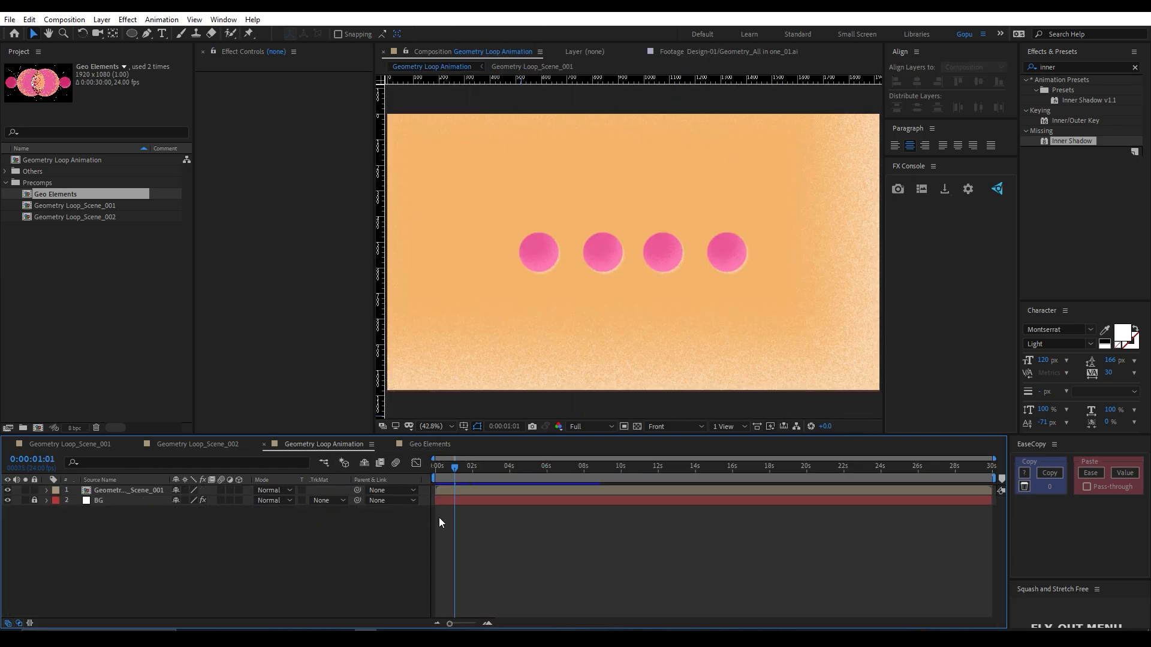
drag(454, 469, 436, 469)
click(114, 492)
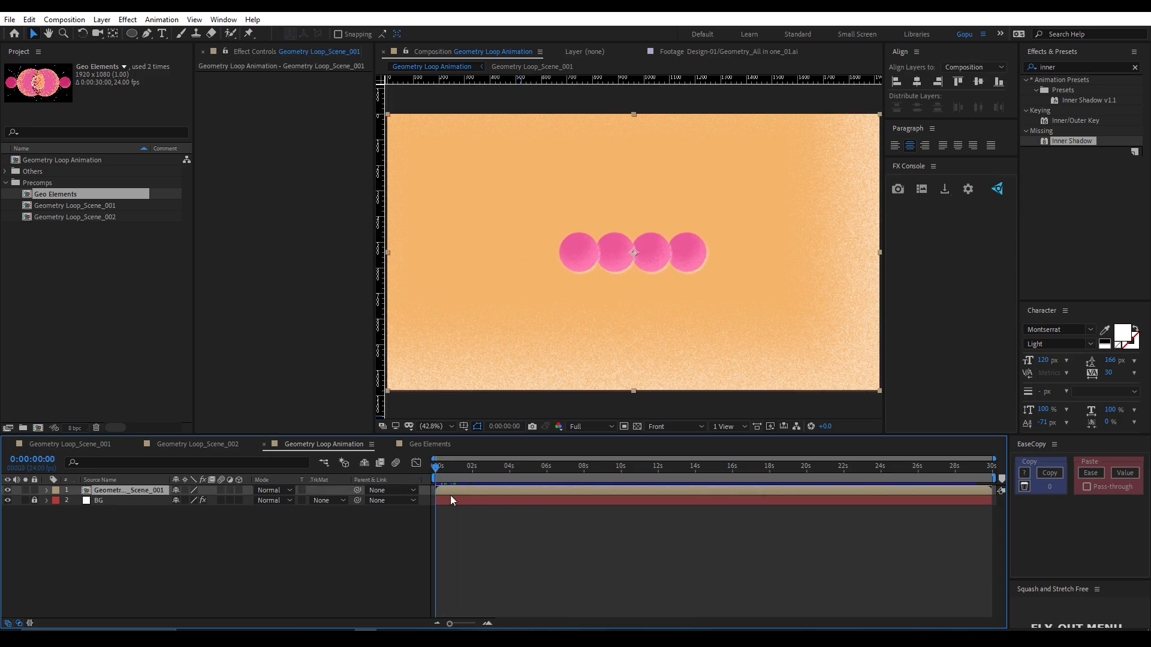
double_click(143, 495)
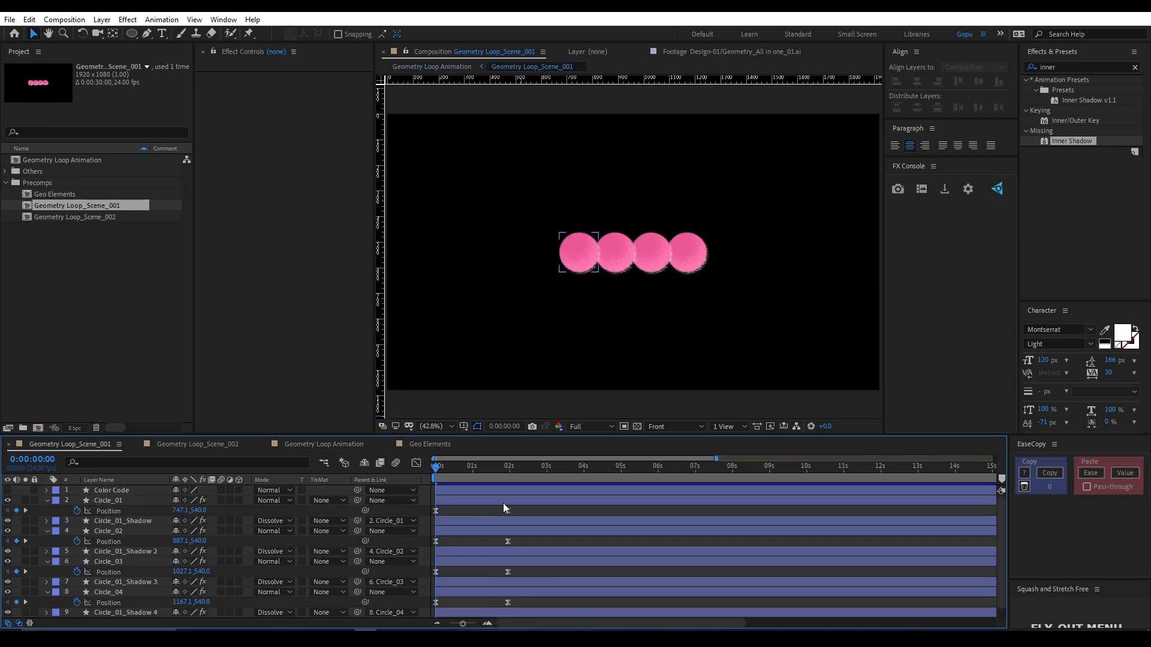
click(520, 509)
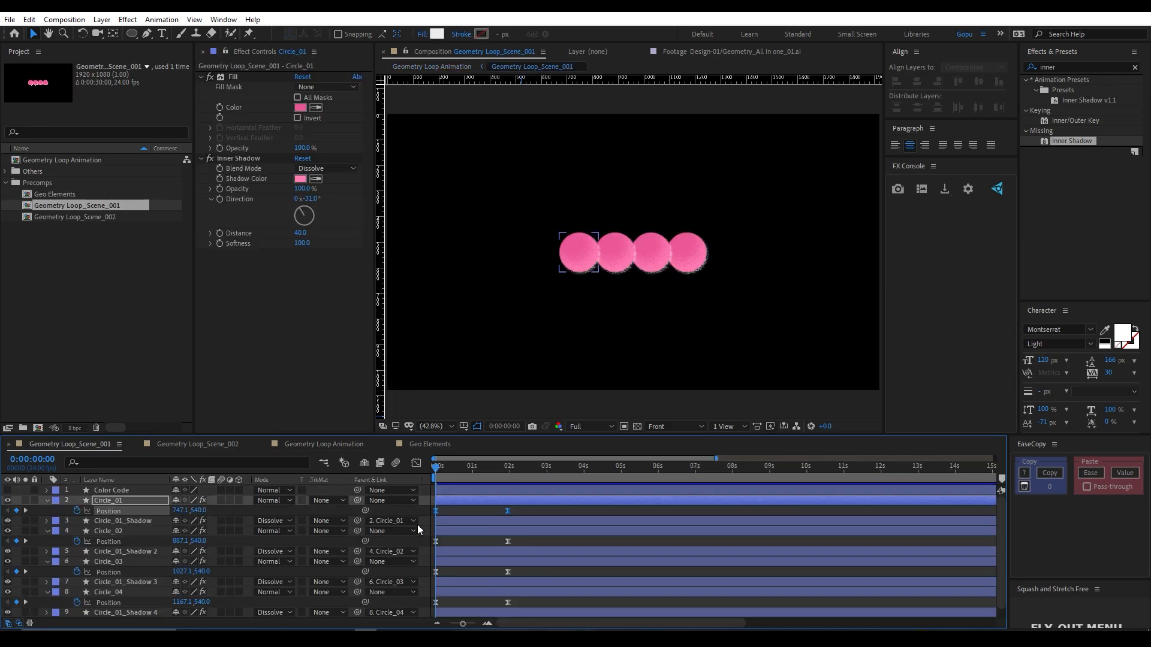
click(415, 463)
click(473, 474)
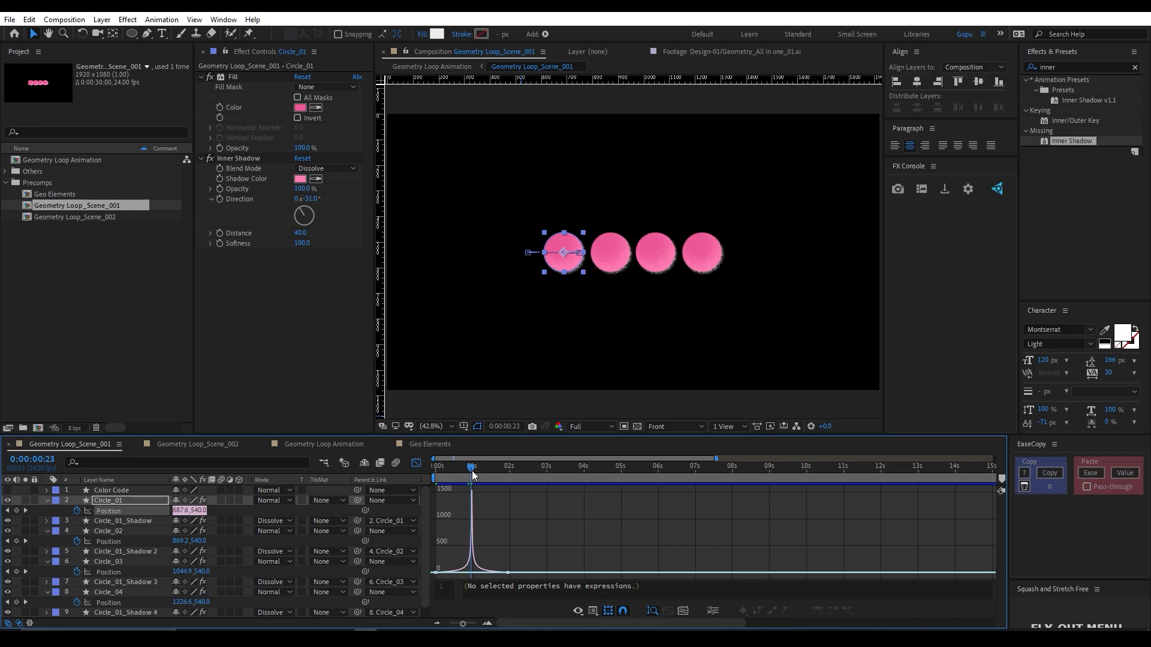
- Trim the end of the Scene_001 layer to 0:00:00:23 in the Geometry Loop Animation composition
click(202, 443)
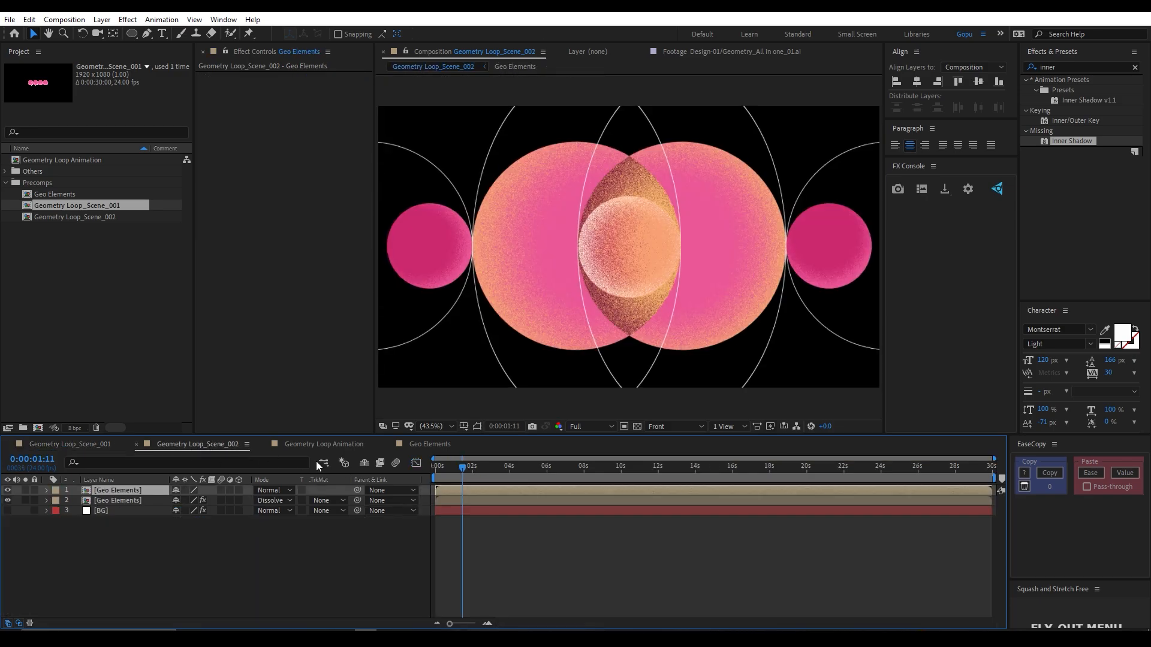
click(460, 471)
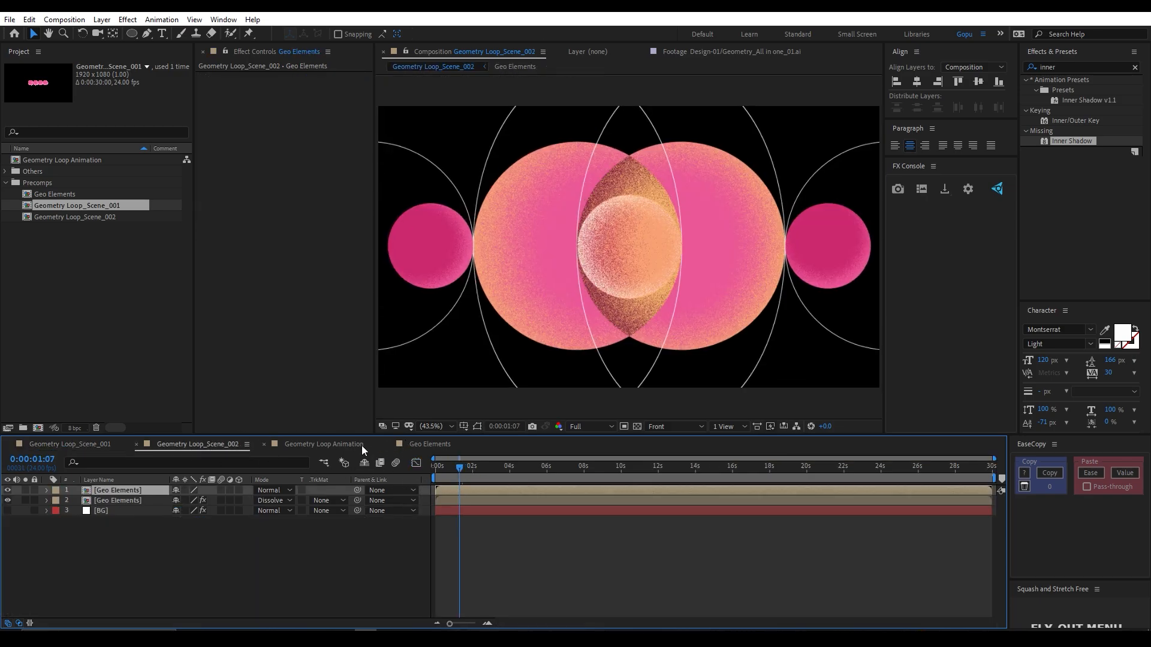
click(325, 444)
drag(456, 470, 469, 467)
scroll(438, 476, up, 1)
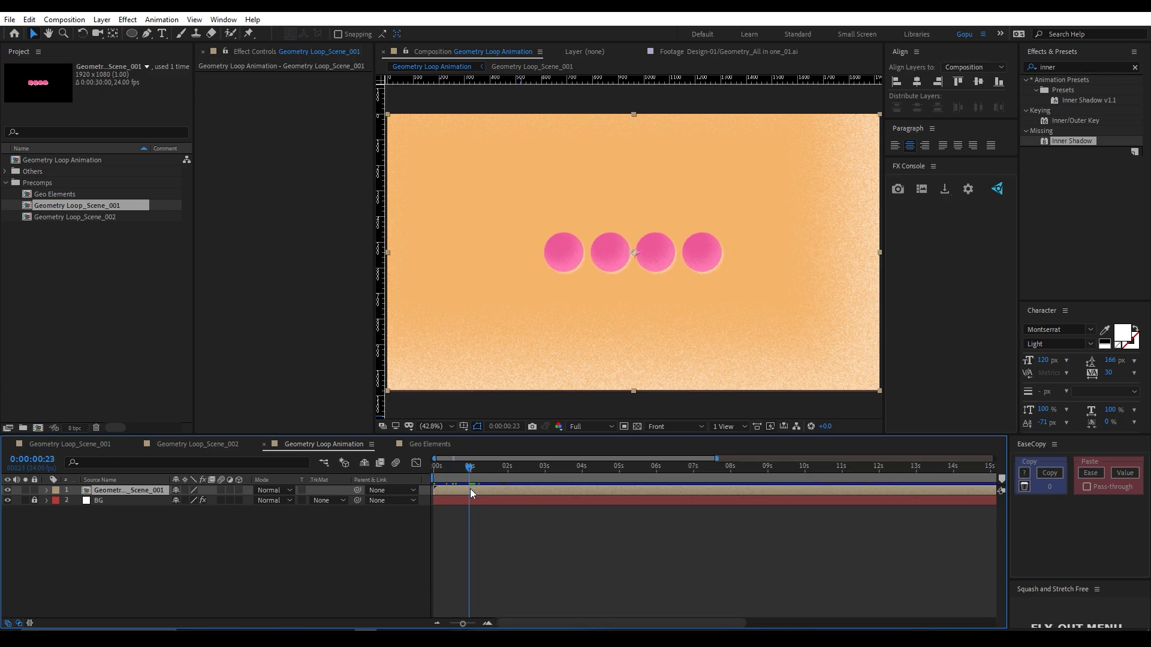
key(alt+])
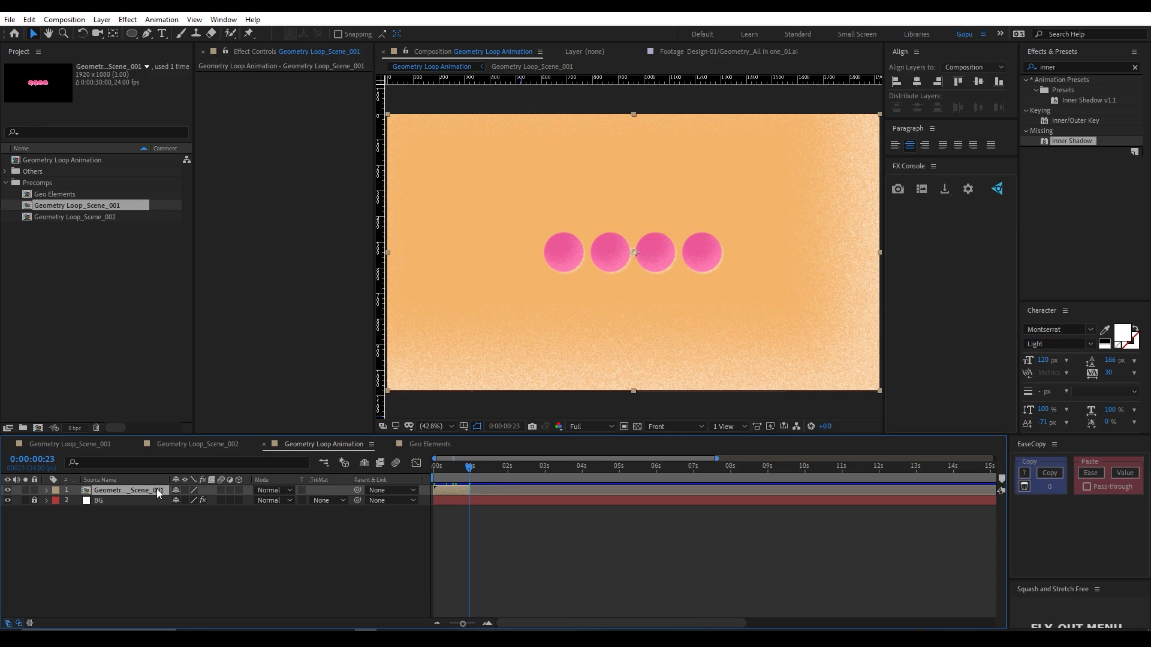
- Add Geometry Loop_Scene_002 above Scene_001 in Geometry Loop Animation, trim its start to 0:00:00:23, and preview the transition from frame 0
click(188, 447)
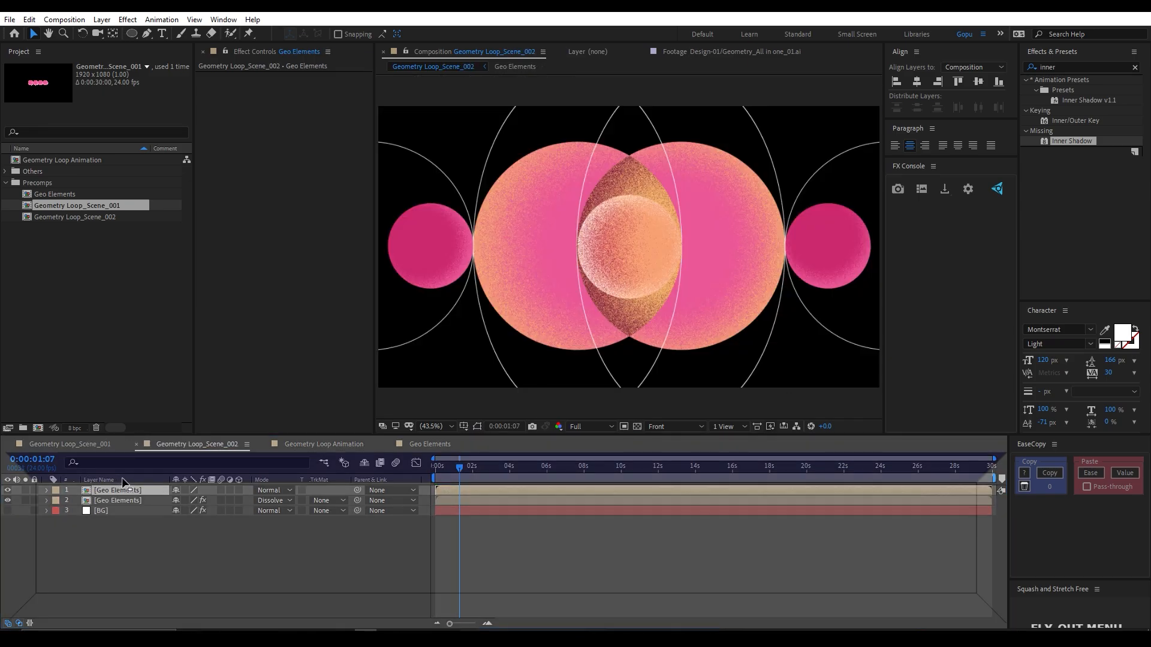
click(78, 447)
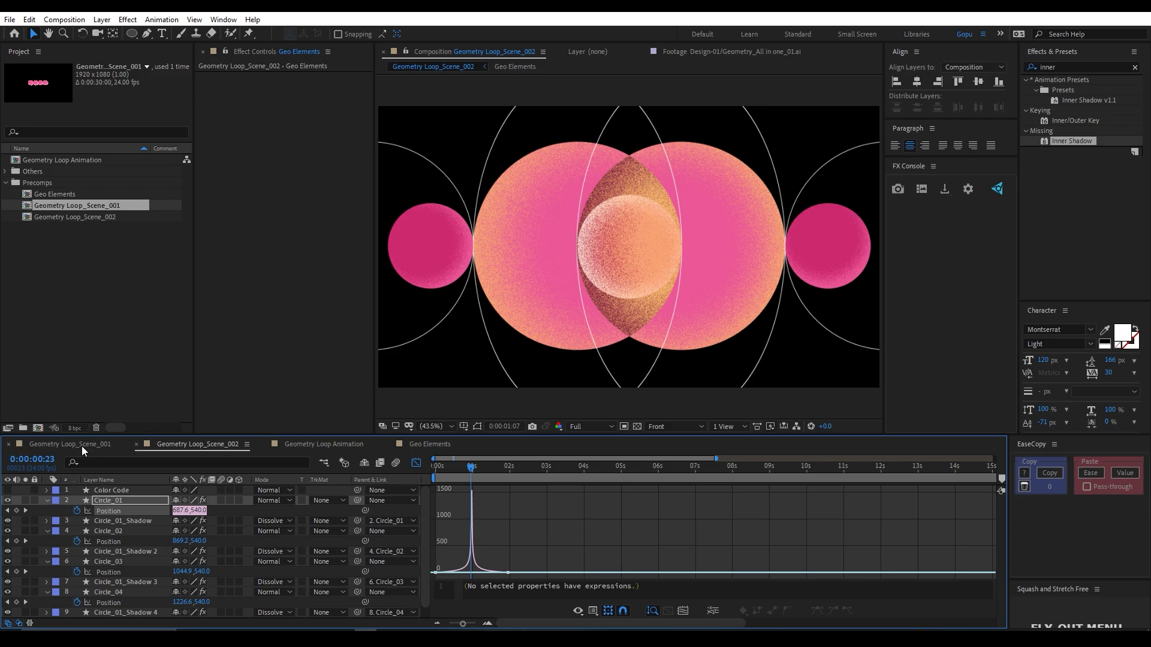
click(371, 449)
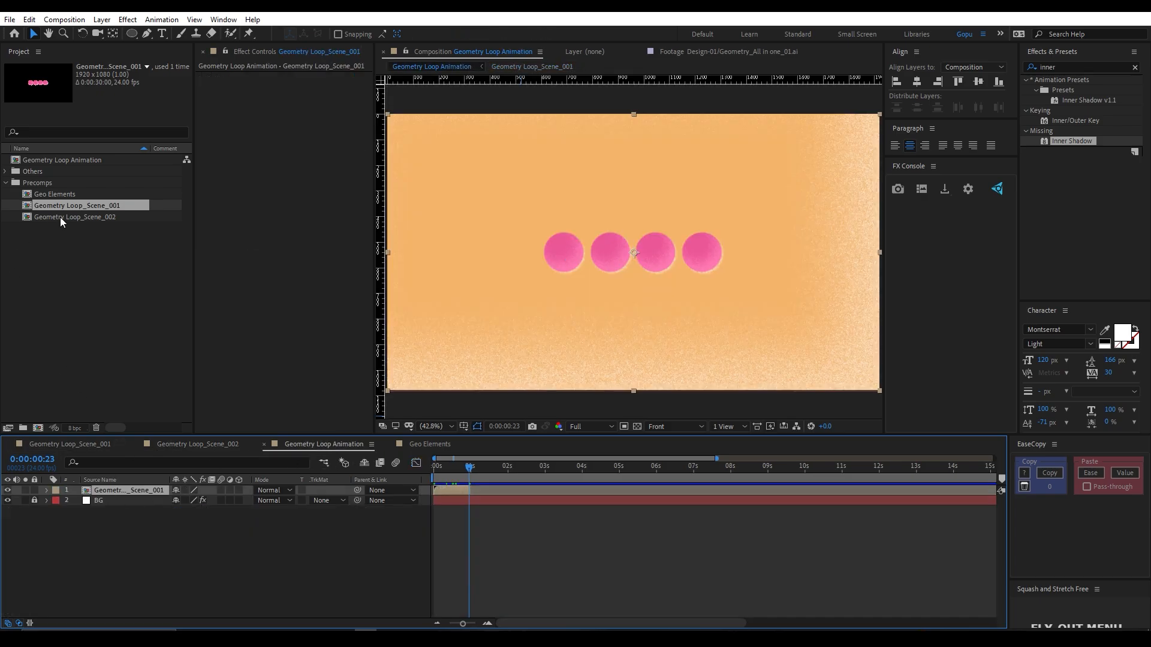
drag(60, 217, 117, 488)
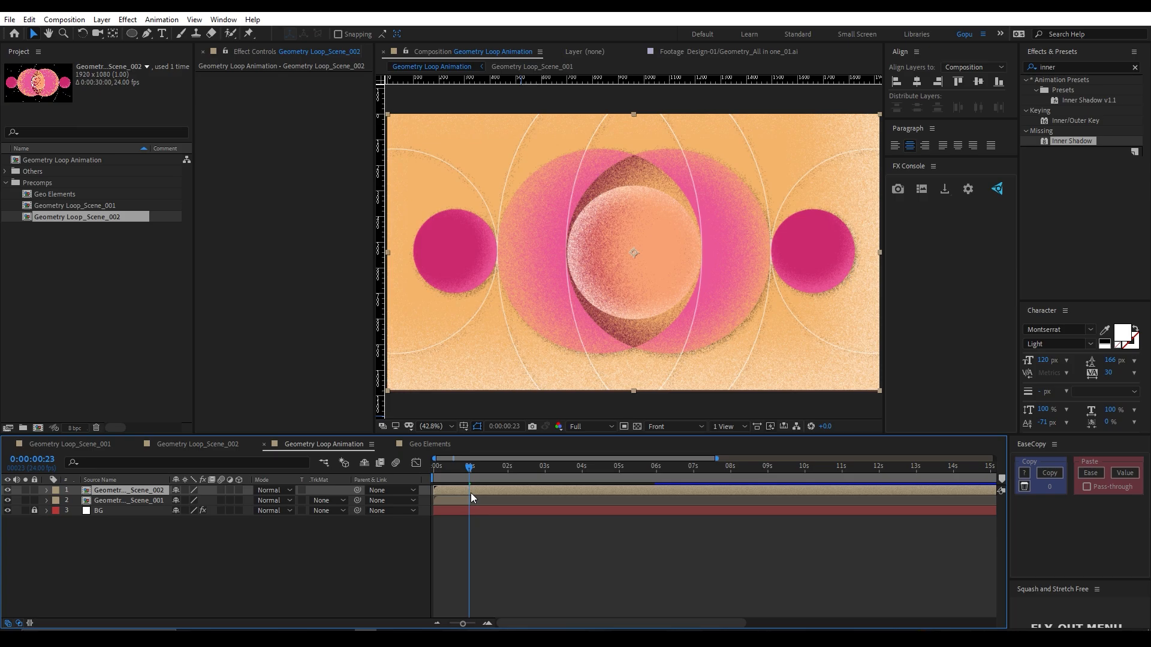
click(465, 534)
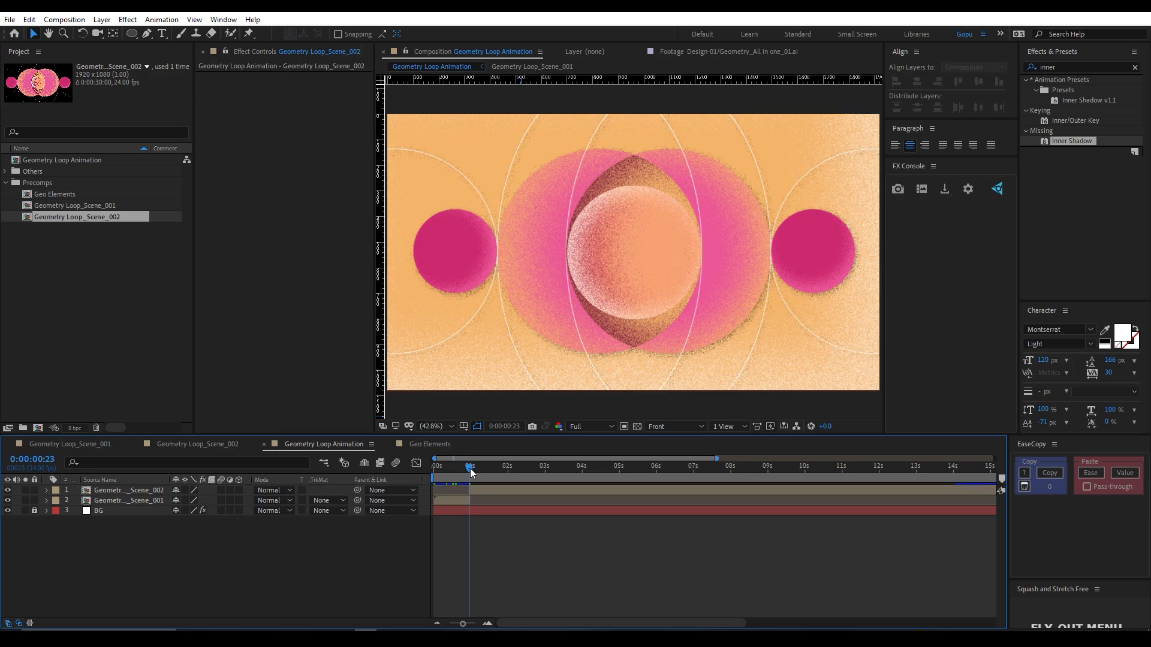
drag(470, 468, 406, 477)
key(space)
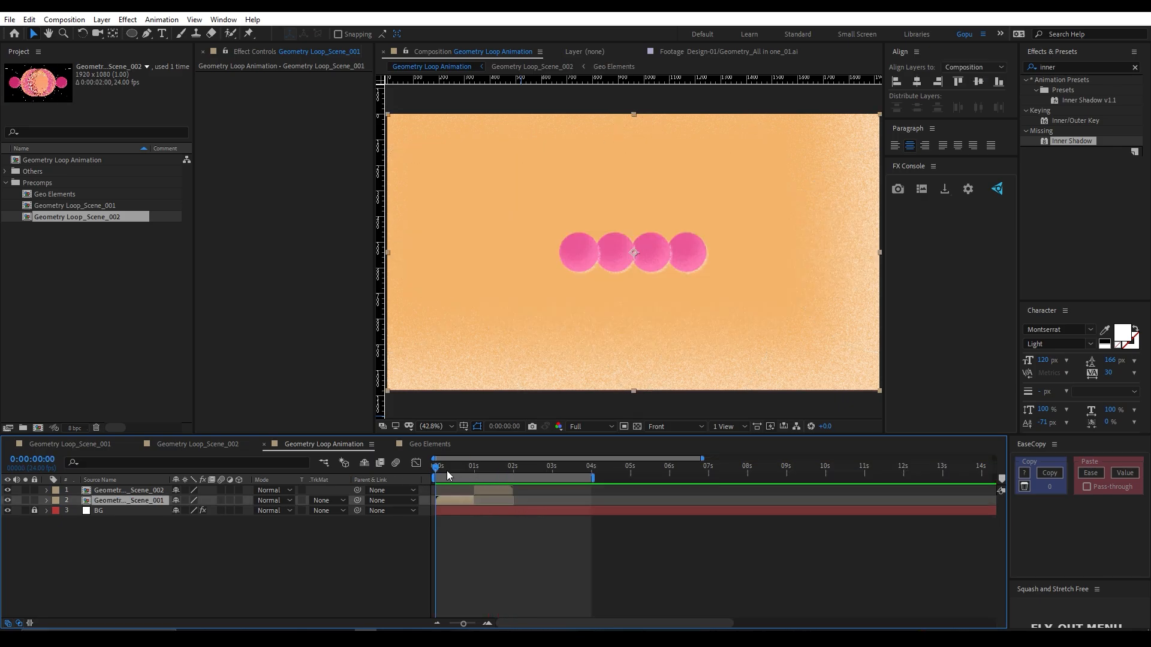
- Open Geometry Loop_Scene_001 and Scene_002 to review their full animations, and return to the start of Geometry Loop Animation
drag(441, 478, 437, 479)
click(157, 523)
click(136, 500)
double_click(129, 500)
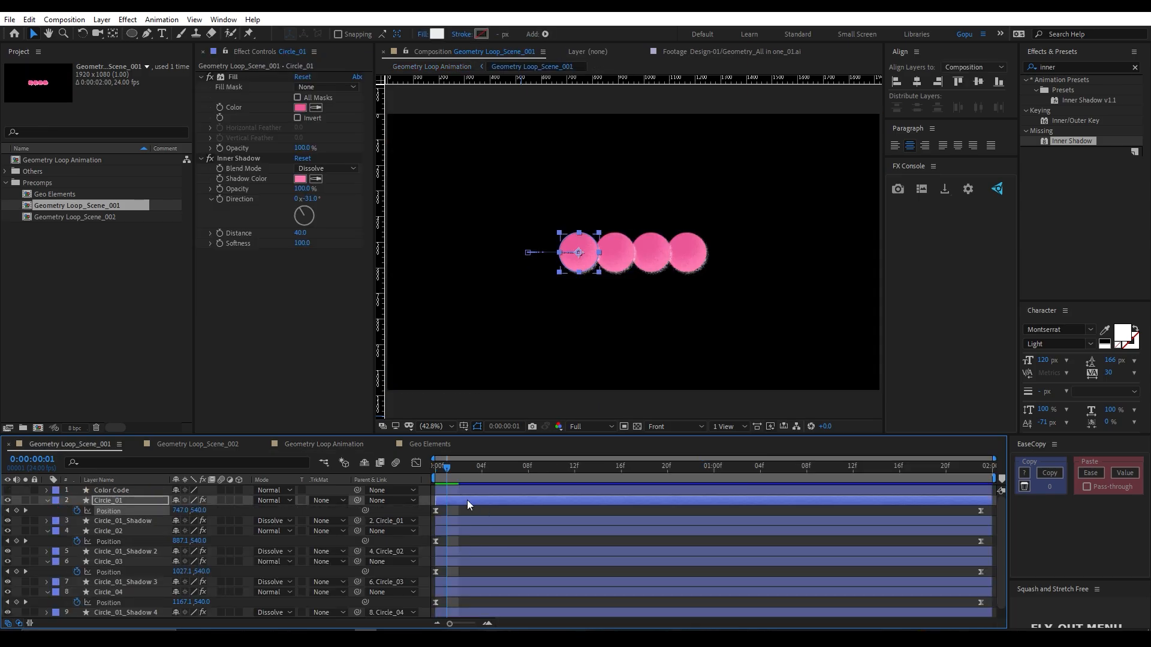
key(space)
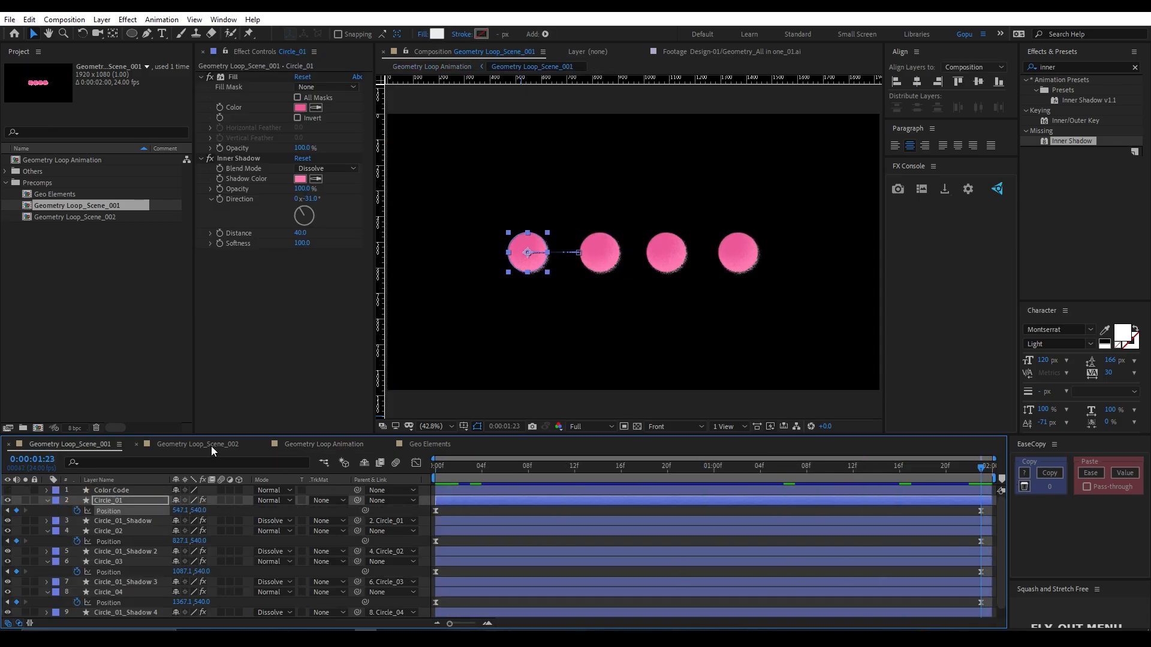
click(211, 446)
drag(444, 472, 988, 487)
click(331, 444)
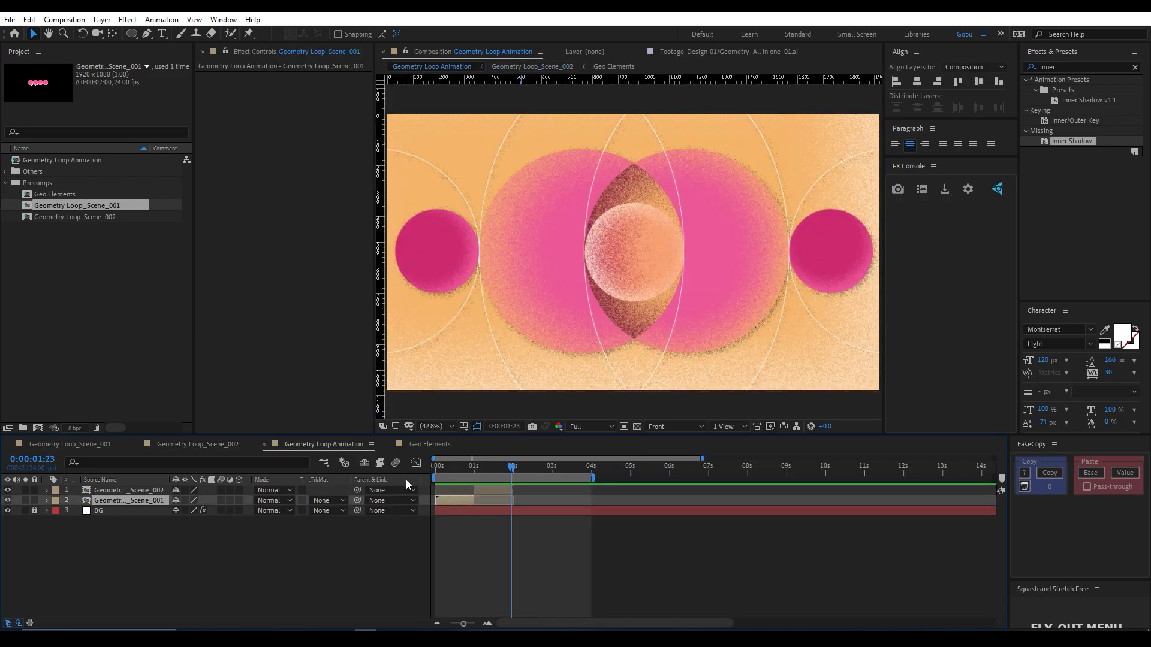
click(447, 472)
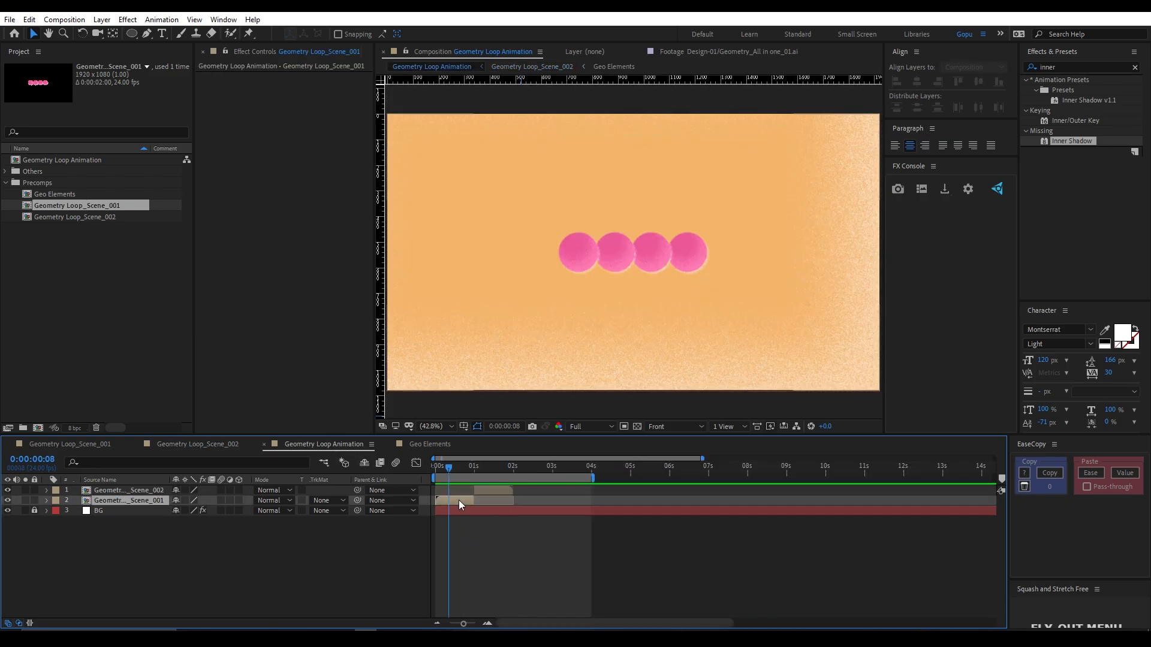
- Duplicate the Scene_001 and Scene_002 layers together, shift the copies to start at the 2-second mark, and preview
click(459, 500)
click(484, 491)
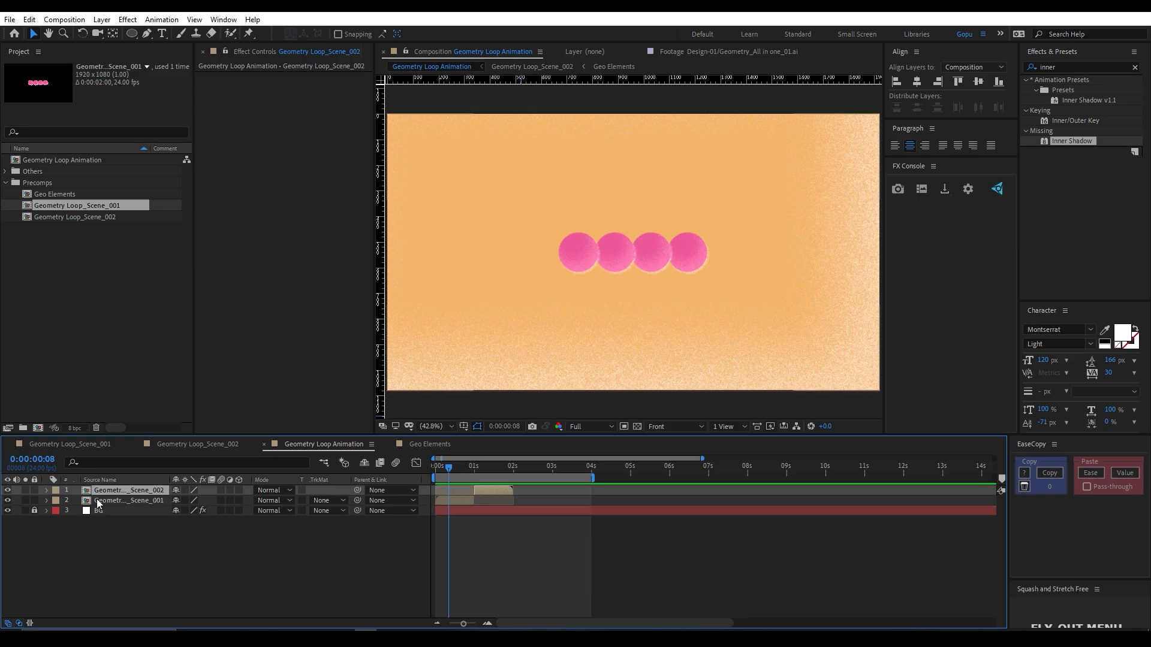
click(138, 501)
key(ctrl+a)
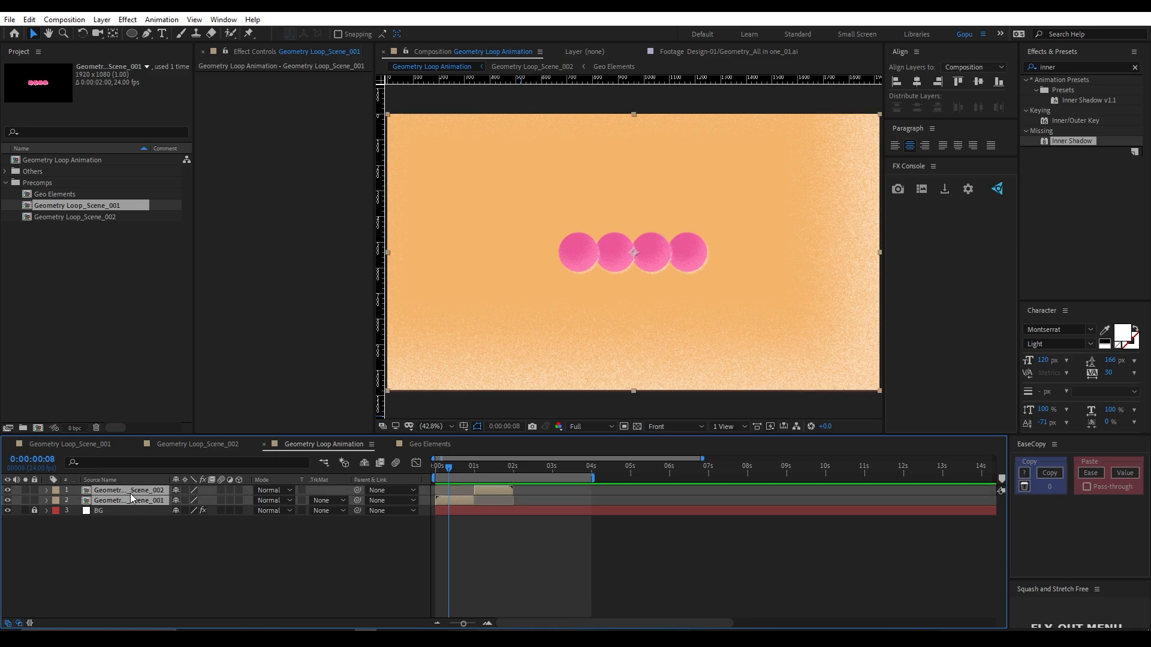
key(ctrl+d)
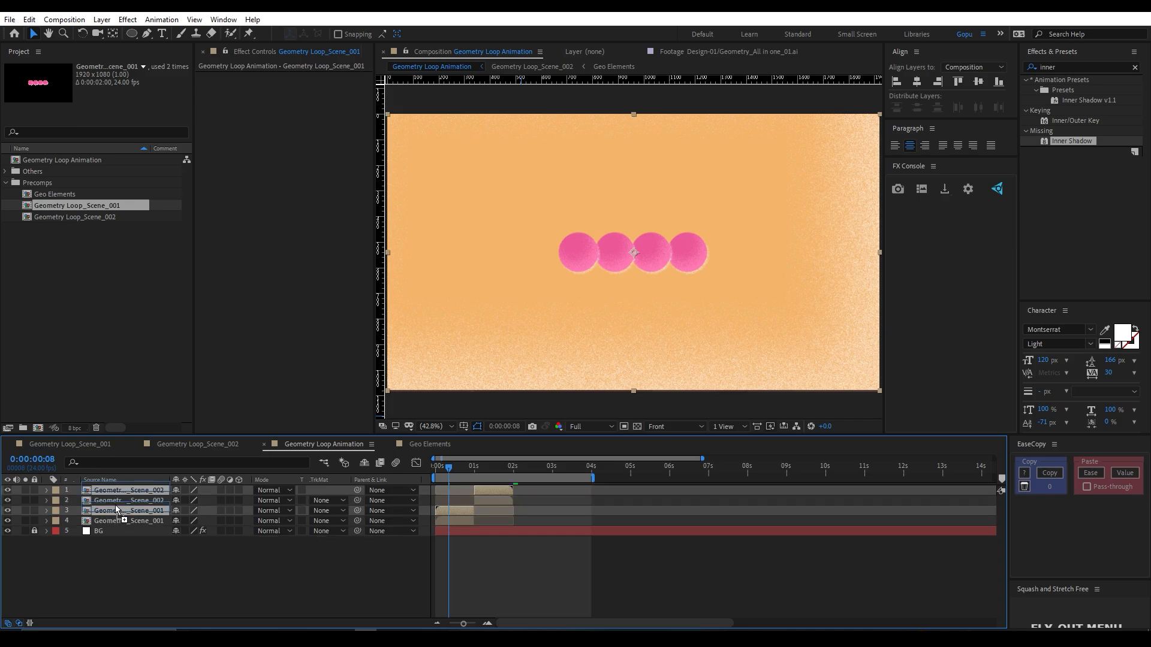
drag(453, 501, 518, 503)
key(space)
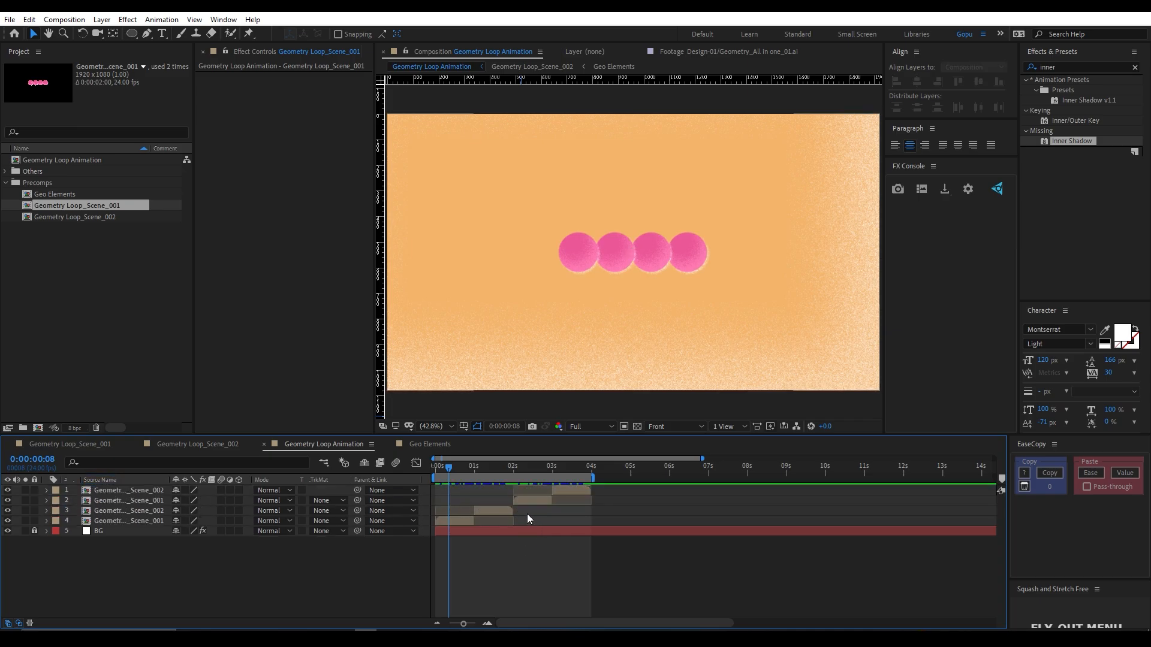
- Time-reverse the duplicated Scene_001 and Scene_002 layers
right_click(125, 491)
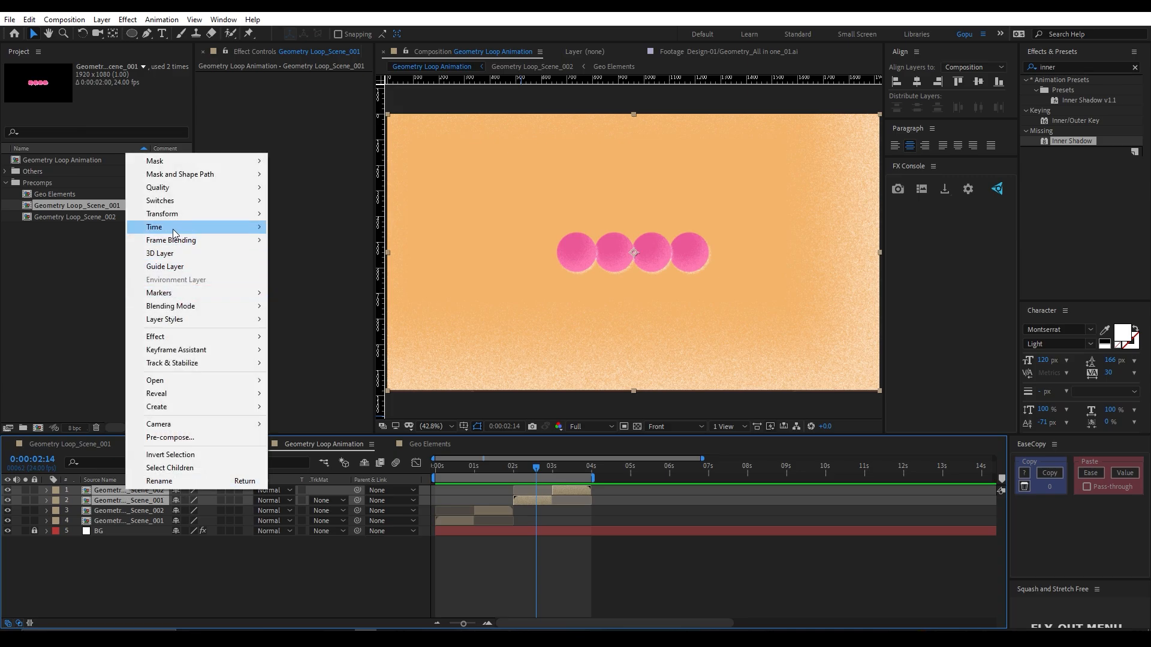
mouse_move(171, 228)
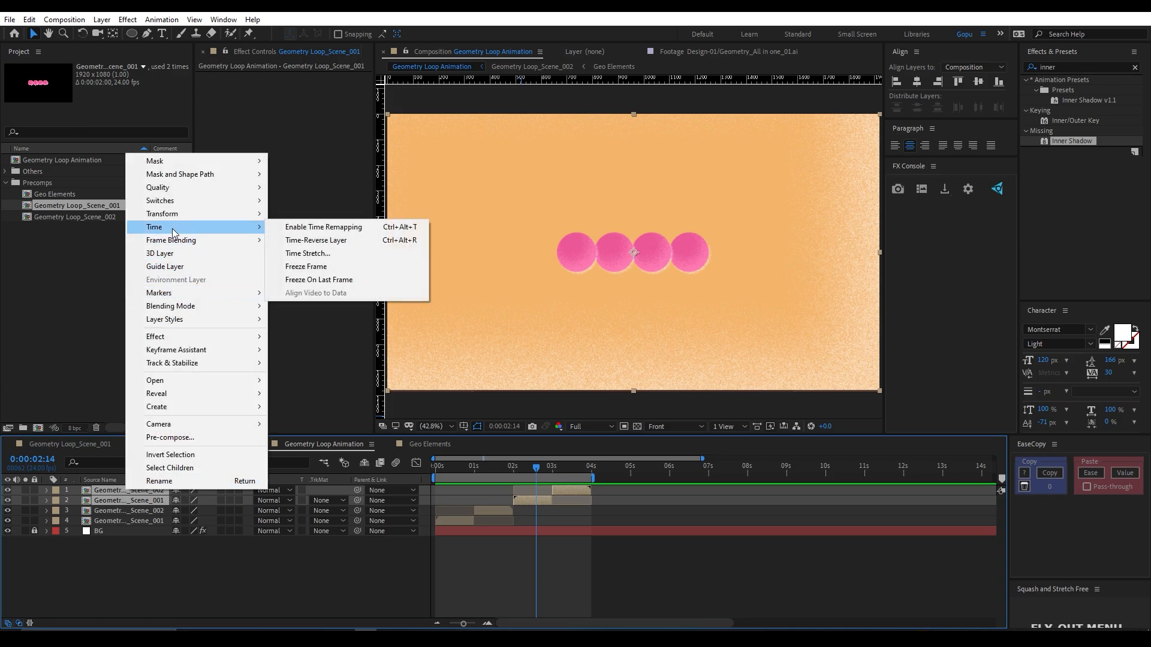
click(312, 241)
click(501, 569)
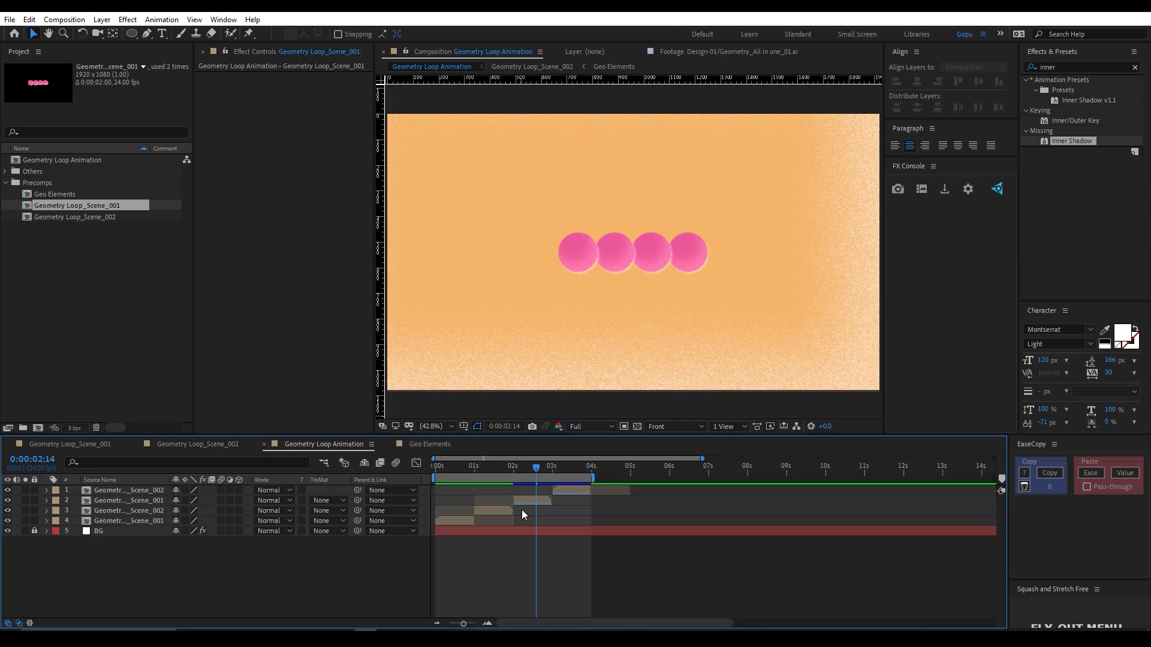
- Stack the reversed Scene_001 above the reversed Scene_002, make Scene_002 run from 2 to 3 seconds and Scene_001 from 3 seconds, and preview
click(535, 497)
shift+click(134, 489)
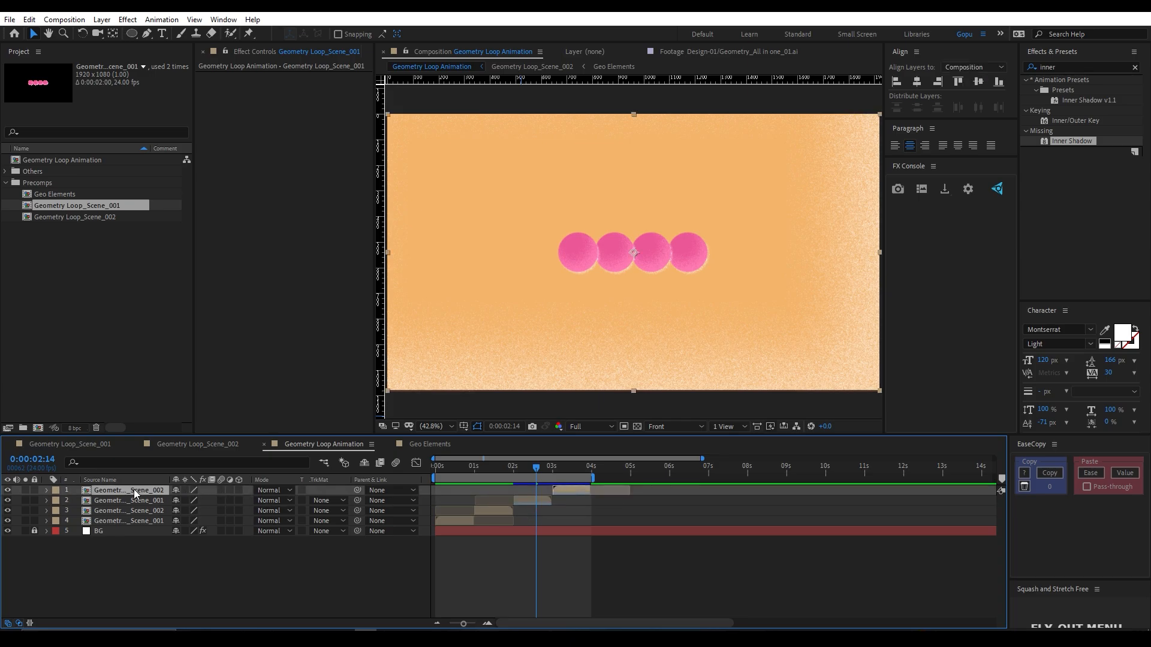
drag(142, 488, 141, 504)
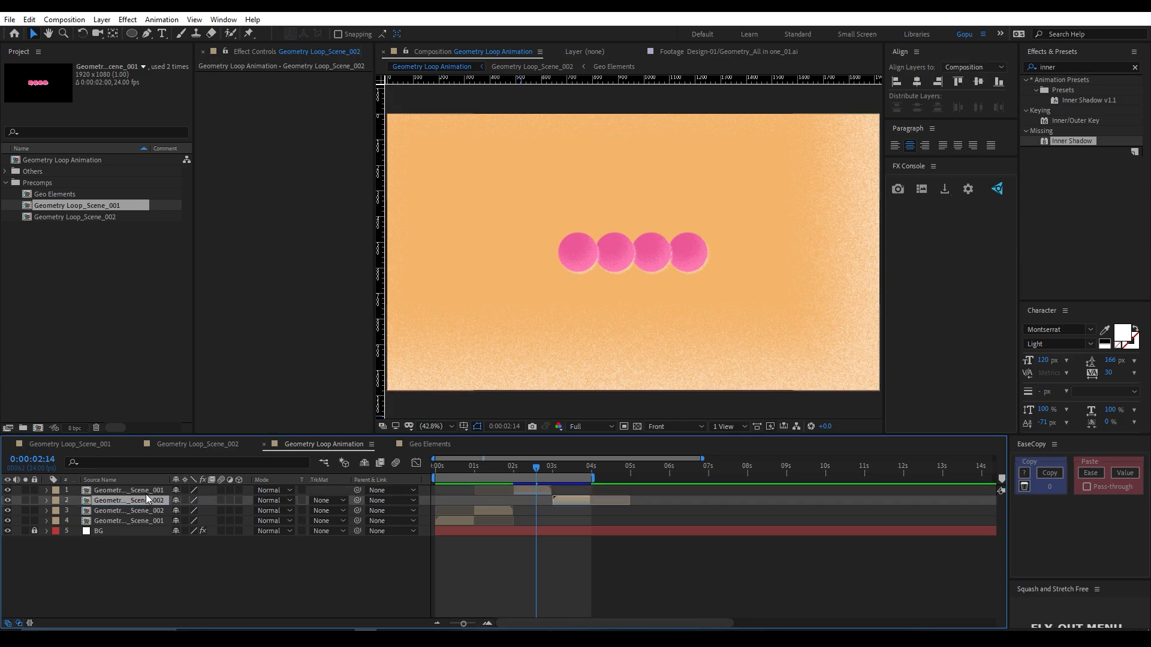
click(146, 492)
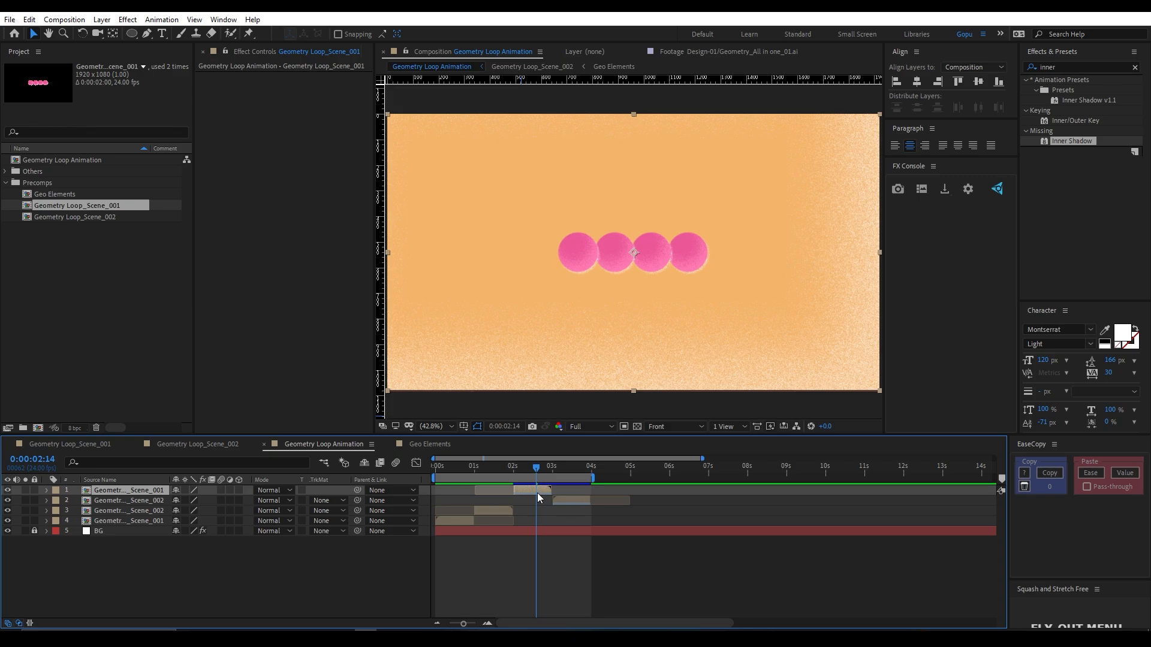
mouse_move(559, 500)
mouse_down()
mouse_move(521, 500)
mouse_move(558, 490)
mouse_up()
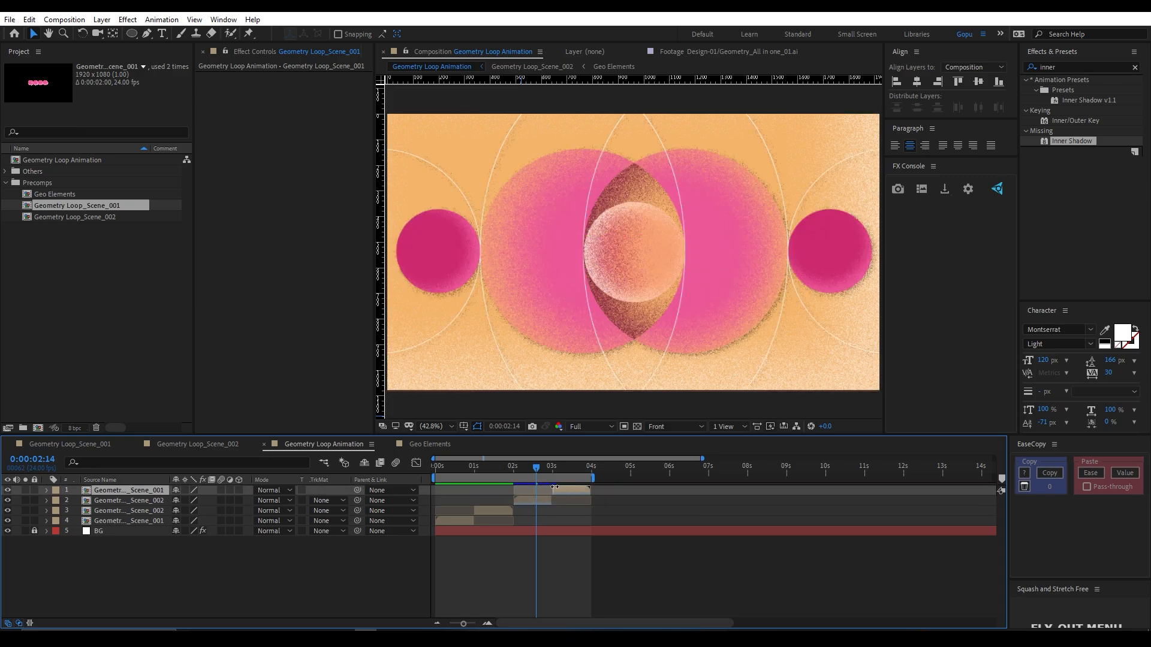
scroll(555, 488, up, 10)
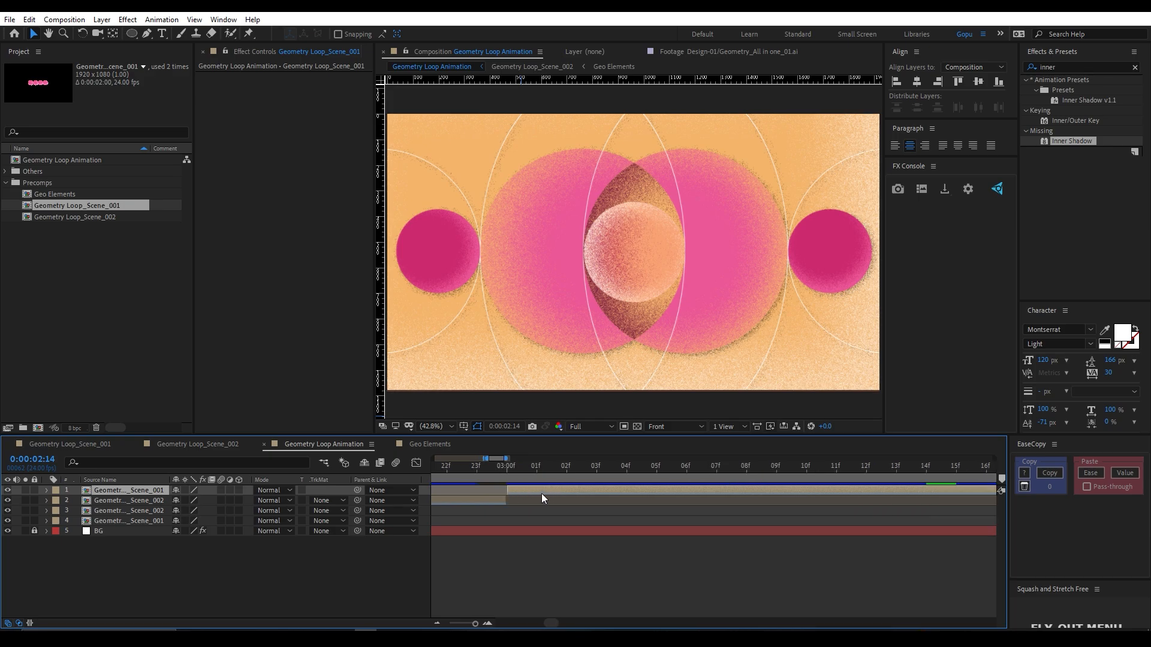
scroll(537, 494, down, 10)
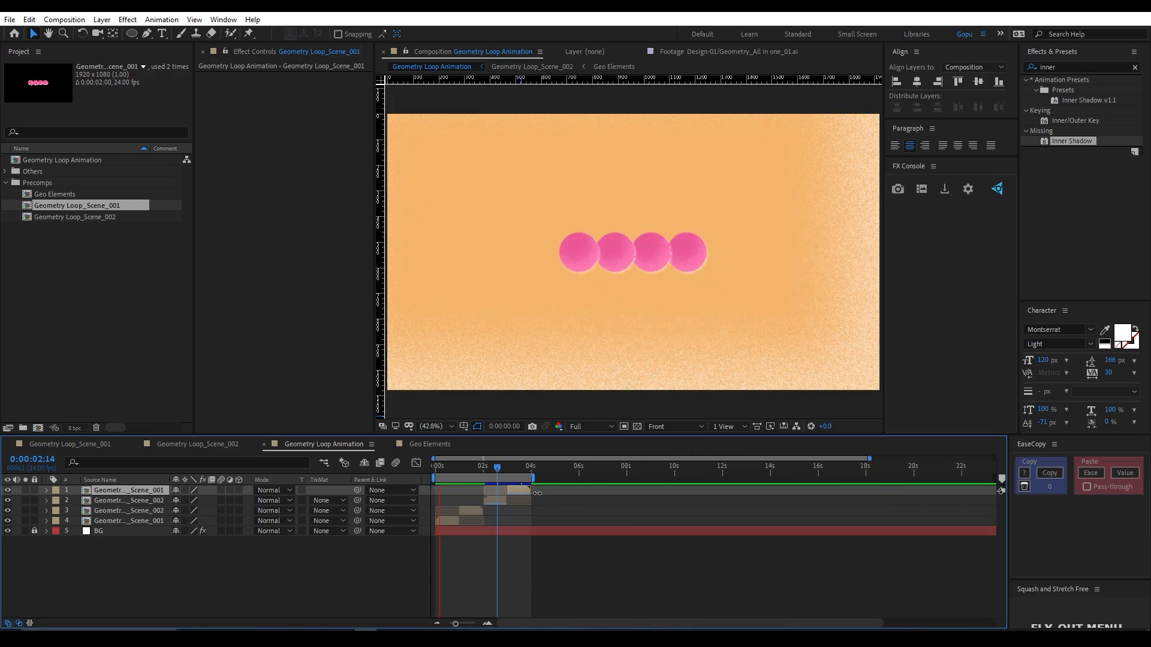